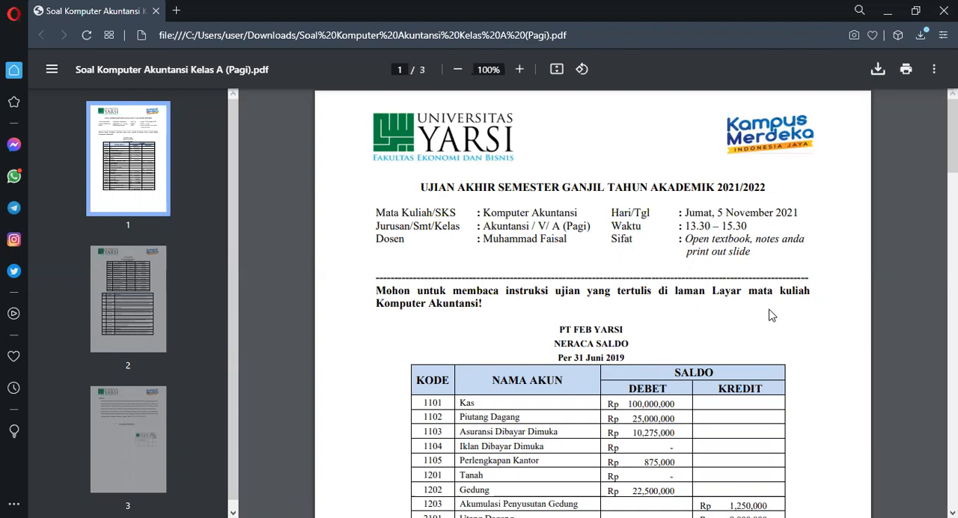
- Review the exam PDF's trial balance, the subsidiary code list and the table of July transactions
{"action": "scroll", "coordinate": [773, 316], "scroll_direction": "down", "scroll_amount": 4}
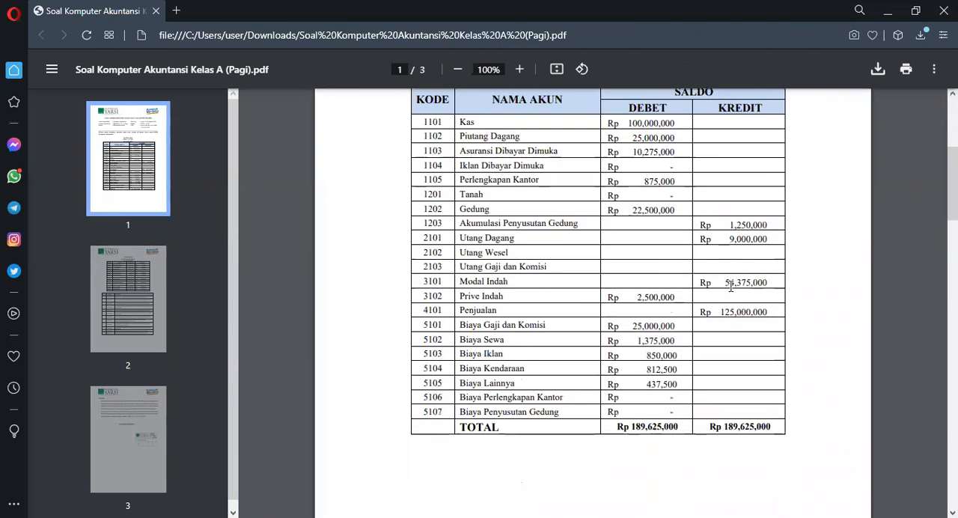
{"action": "scroll", "coordinate": [731, 286], "scroll_direction": "up", "scroll_amount": 1}
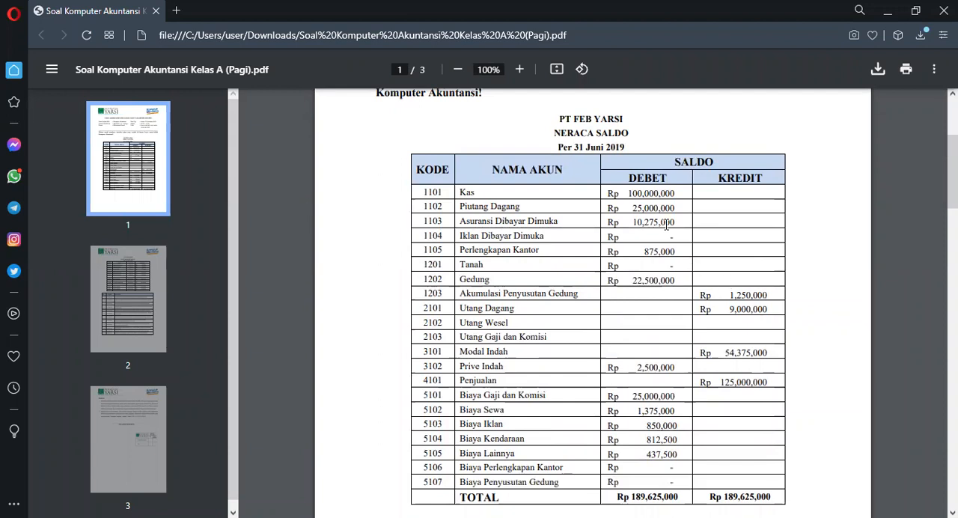
{"action": "scroll", "coordinate": [666, 244], "scroll_direction": "down", "scroll_amount": 1}
{"action": "scroll", "coordinate": [666, 244], "scroll_direction": "down", "scroll_amount": 5}
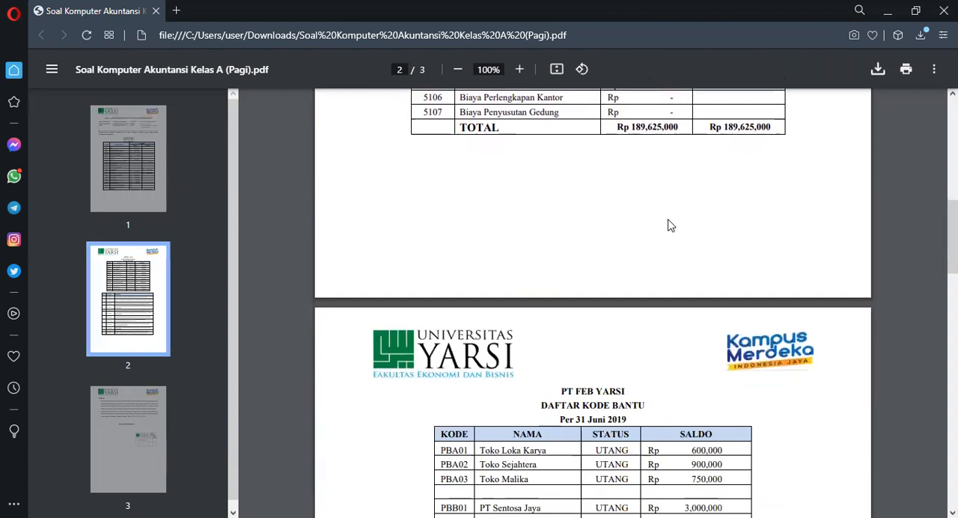
{"action": "scroll", "coordinate": [670, 225], "scroll_direction": "down", "scroll_amount": 1}
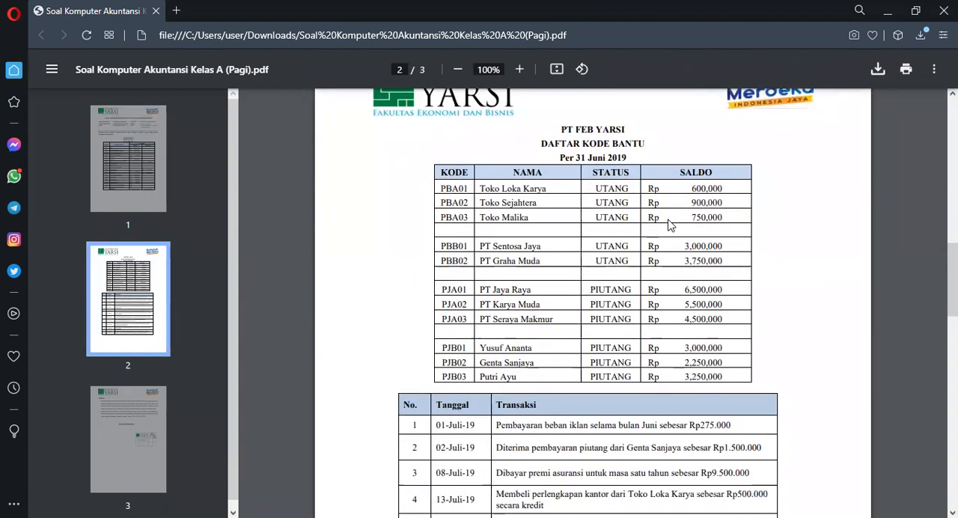
{"action": "scroll", "coordinate": [670, 225], "scroll_direction": "down", "scroll_amount": 3}
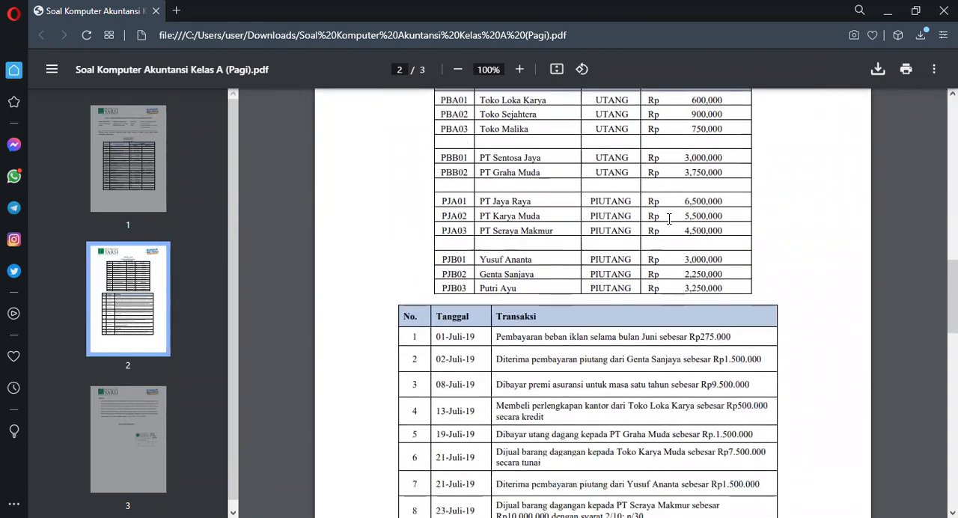
{"action": "scroll", "coordinate": [670, 218], "scroll_direction": "down", "scroll_amount": 6}
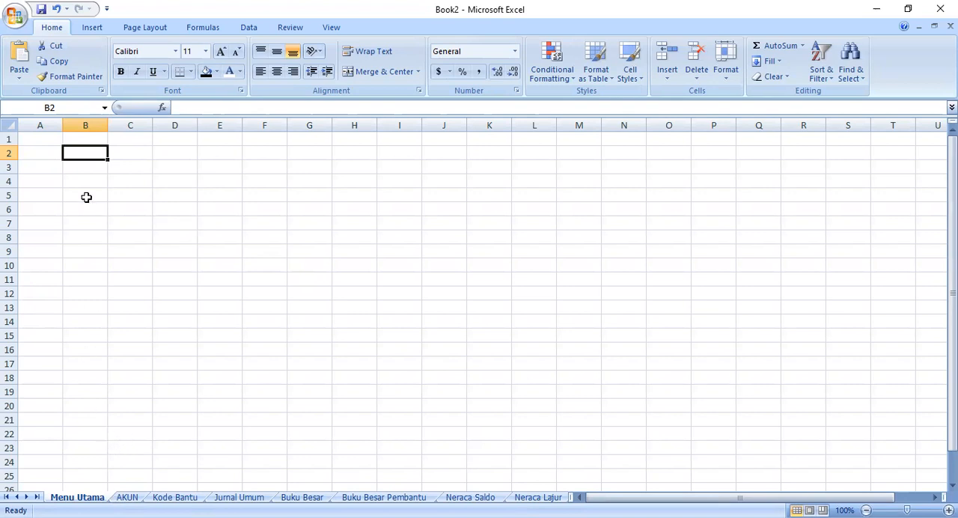
- Insert the "background" JPEG from Downloads on the Menu Utama sheet and enlarge it to about 5.09" high by 8.76" wide
{"action": "left_click", "coordinate": [93, 30]}
{"action": "left_click", "coordinate": [96, 66]}
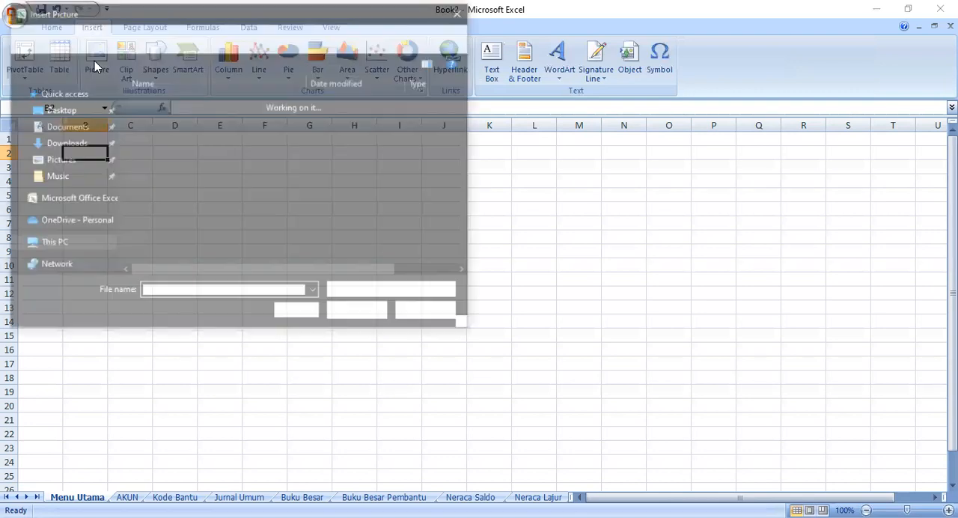
{"action": "left_click", "coordinate": [168, 123]}
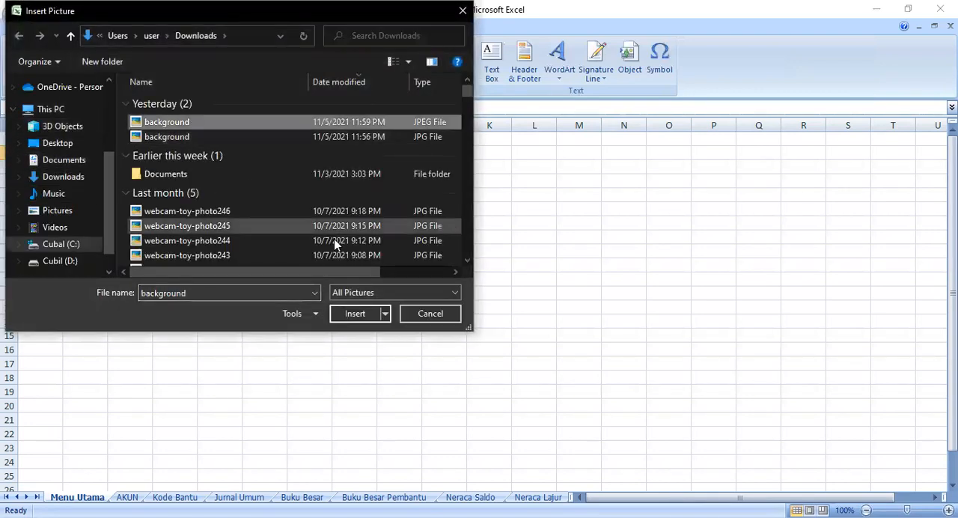
{"action": "left_click", "coordinate": [356, 314]}
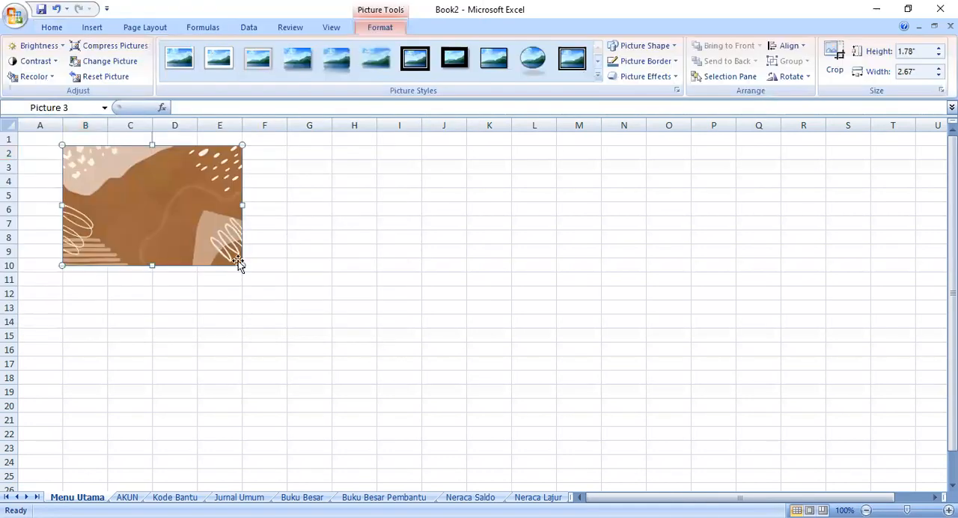
{"action": "left_click_drag", "start_coordinate": [239, 265], "coordinate": [575, 388]}
{"action": "left_click_drag", "start_coordinate": [578, 317], "coordinate": [652, 310]}
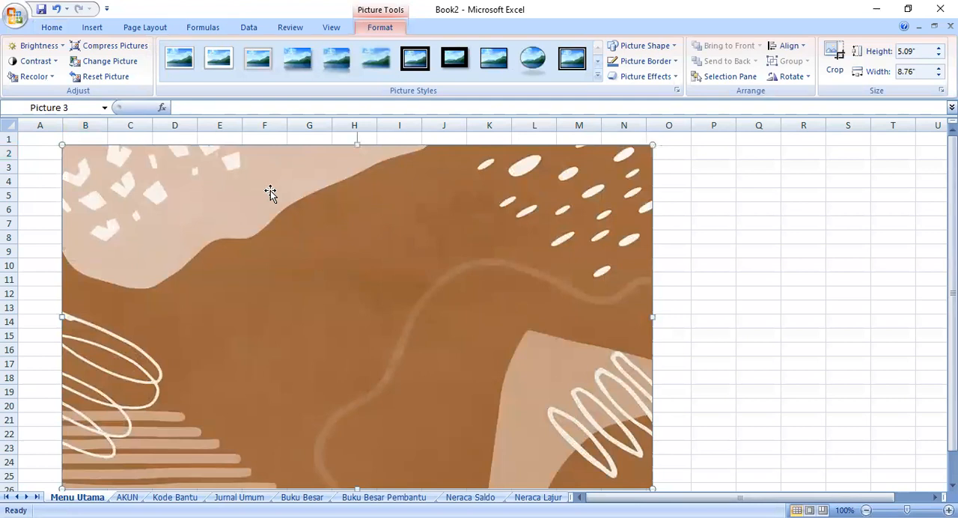
- Draw a rectangle about 1.19" high and 3.26" wide near the upper middle of the background picture
{"action": "left_click", "coordinate": [87, 29]}
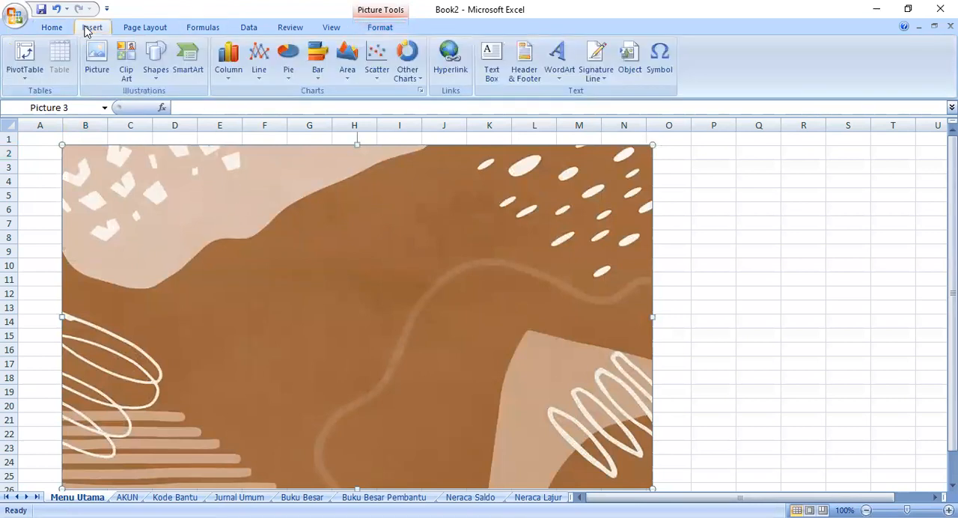
{"action": "left_click", "coordinate": [168, 70]}
{"action": "left_click", "coordinate": [204, 108]}
{"action": "left_click", "coordinate": [155, 69]}
{"action": "left_click", "coordinate": [192, 107]}
{"action": "mouse_move", "coordinate": [247, 163]}
{"action": "left_mouse_down"}
{"action": "mouse_move", "coordinate": [498, 262]}
{"action": "mouse_move", "coordinate": [466, 244]}
{"action": "left_mouse_up"}
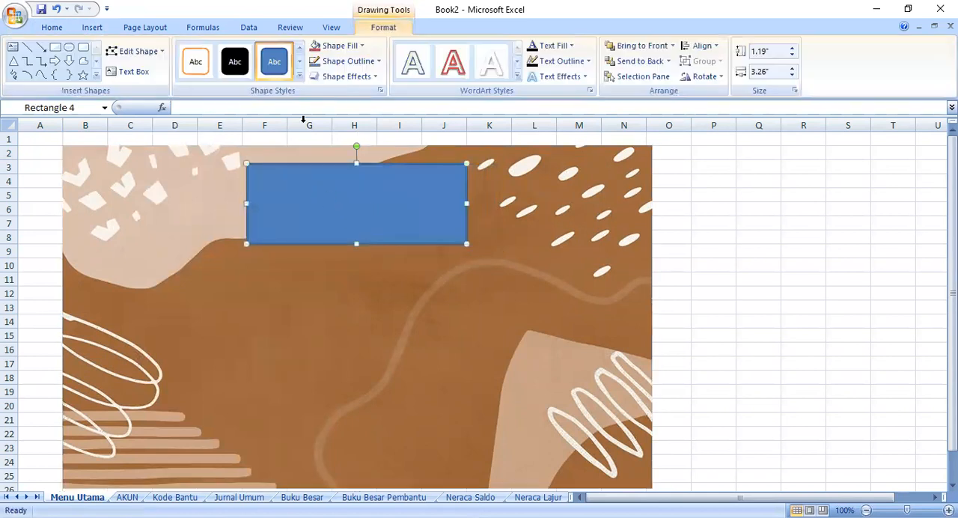
- Give the rectangle a light orange fill and a dark orange outline
{"action": "left_click", "coordinate": [338, 47]}
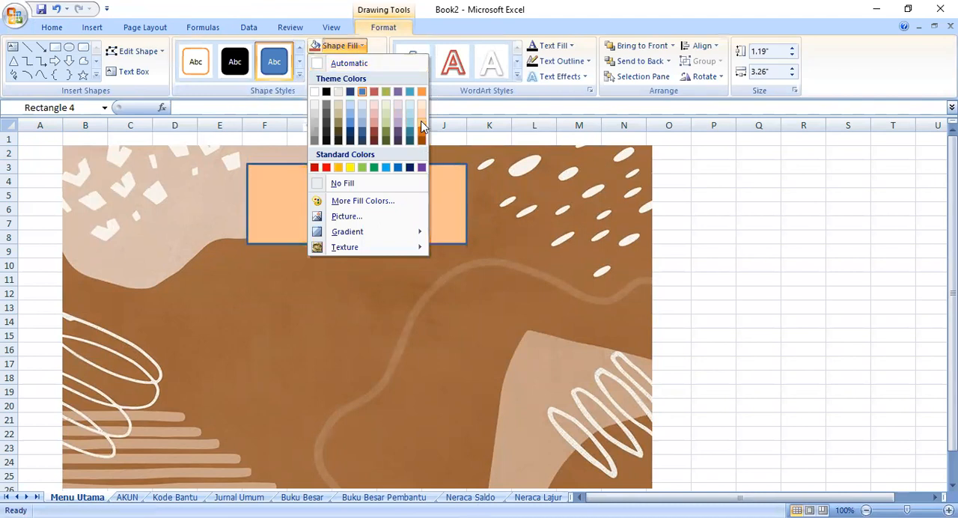
{"action": "left_click", "coordinate": [421, 127]}
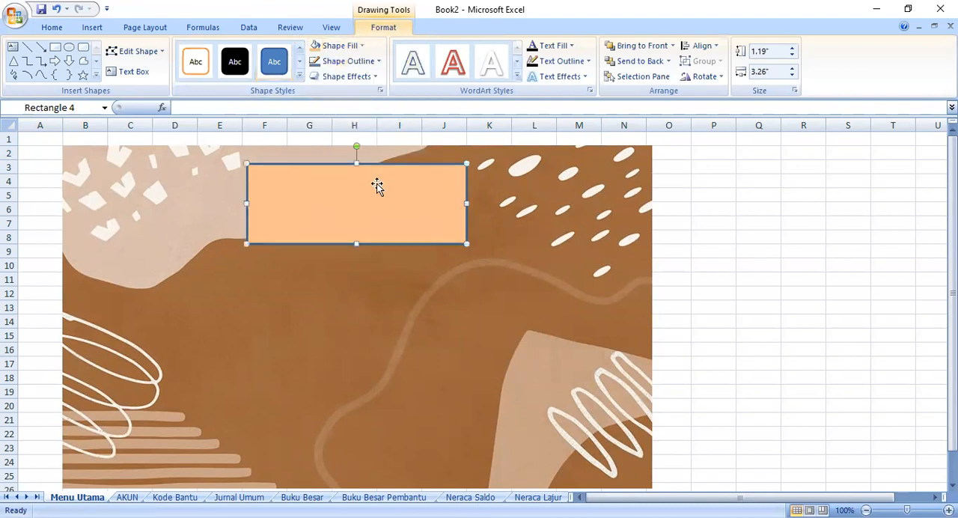
{"action": "left_click", "coordinate": [332, 66]}
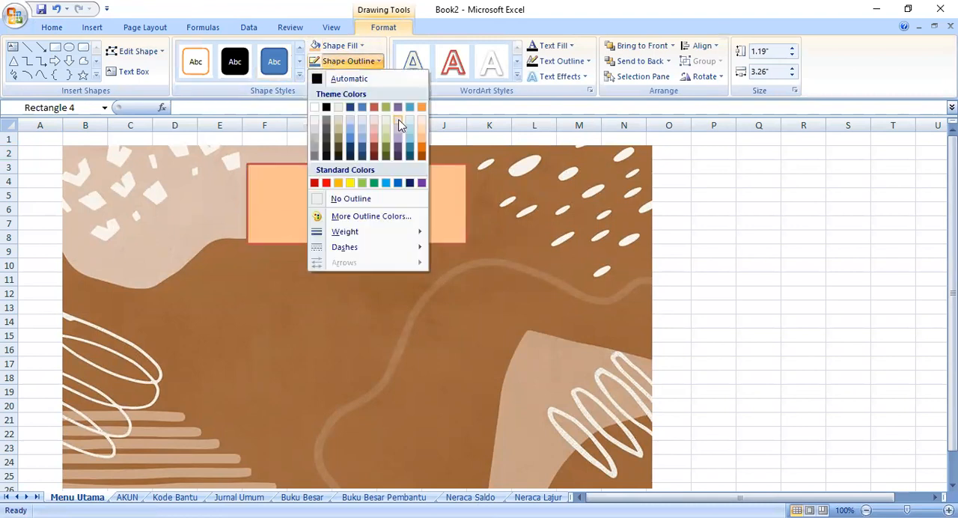
{"action": "left_click", "coordinate": [424, 156]}
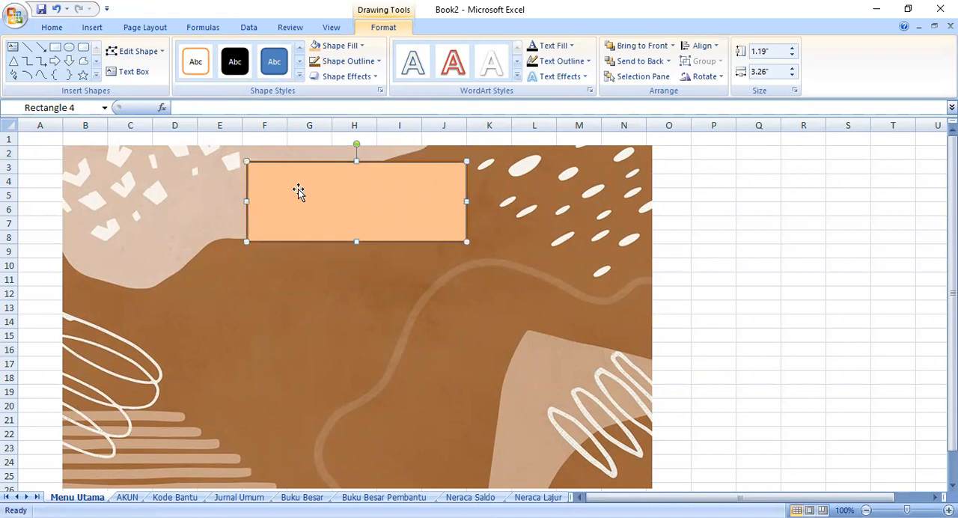
- Enter the title "PT FEB YARSI" in the rectangle, with "PER 31 JULI 2019" on a second line
{"action": "type", "text": "PT P"}
{"action": "type", "text": "EB YARSI"}
{"action": "key", "text": "Return"}
{"action": "type", "text": "PER 31 JULI 2019"}
- Set both lines of the title text to font size 24
{"action": "left_click_drag", "start_coordinate": [331, 189], "coordinate": [404, 214]}
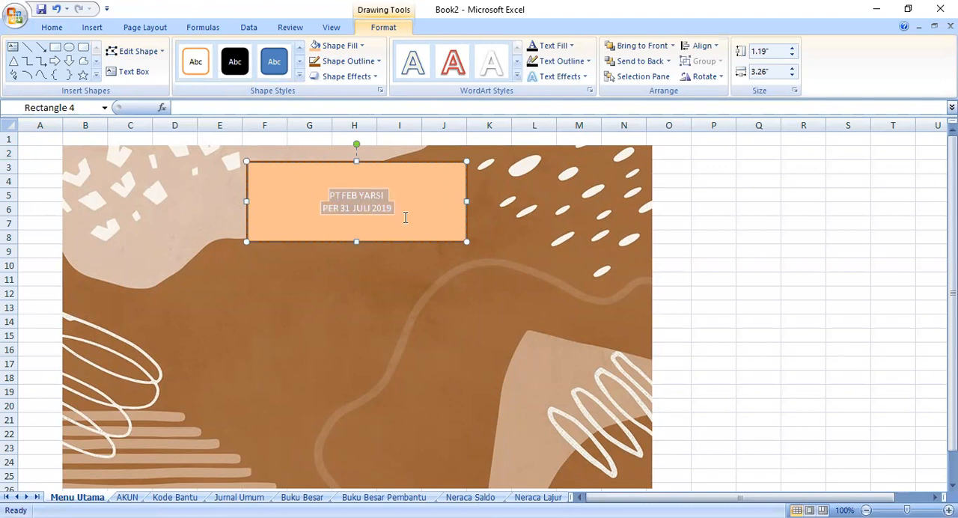
{"action": "left_click", "coordinate": [51, 28]}
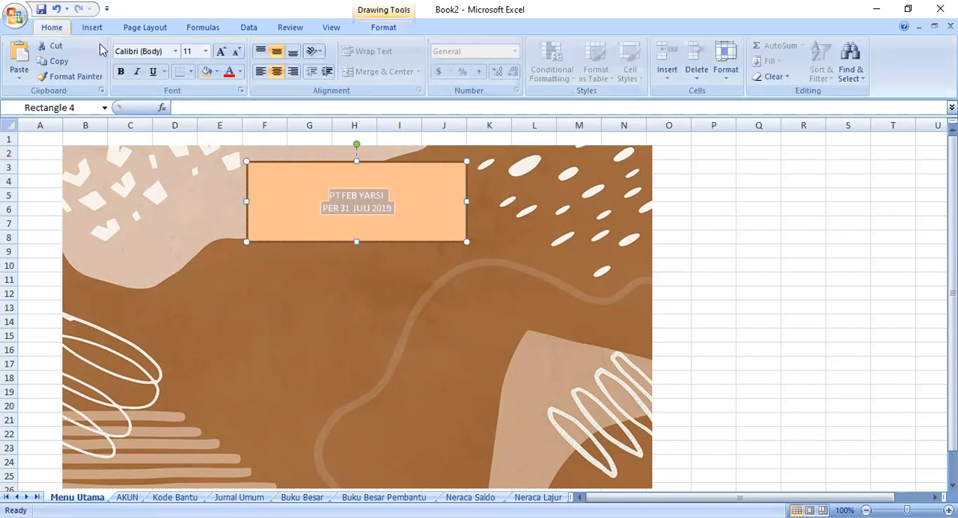
{"action": "left_click", "coordinate": [205, 51]}
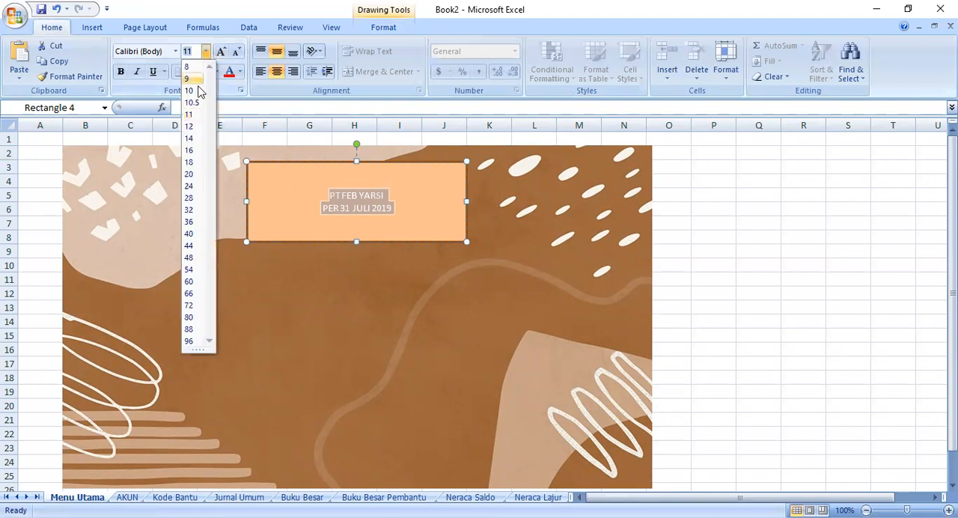
{"action": "left_click", "coordinate": [188, 186]}
{"action": "left_click", "coordinate": [210, 295]}
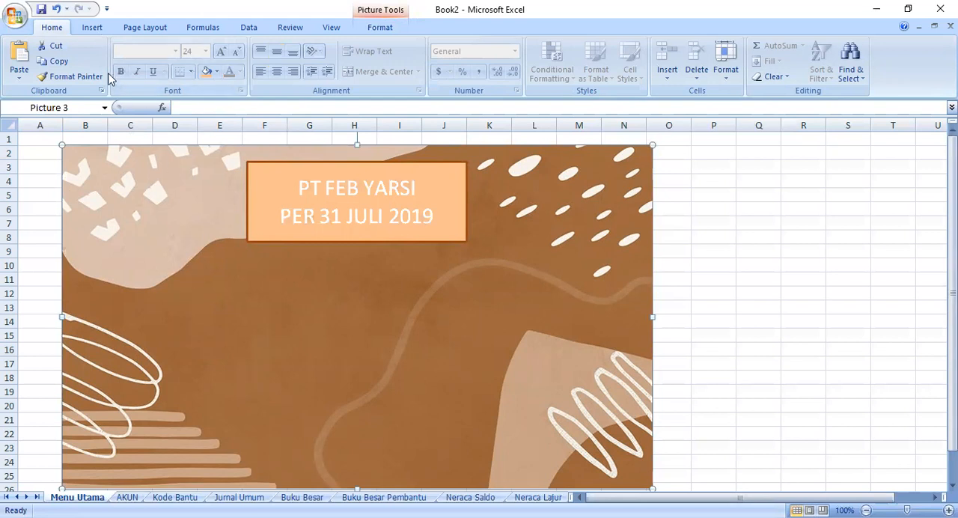
- Draw a rounded rectangle below and left of the title box, around rows 10 to 14, keeping the background picture in place
{"action": "left_click", "coordinate": [91, 27]}
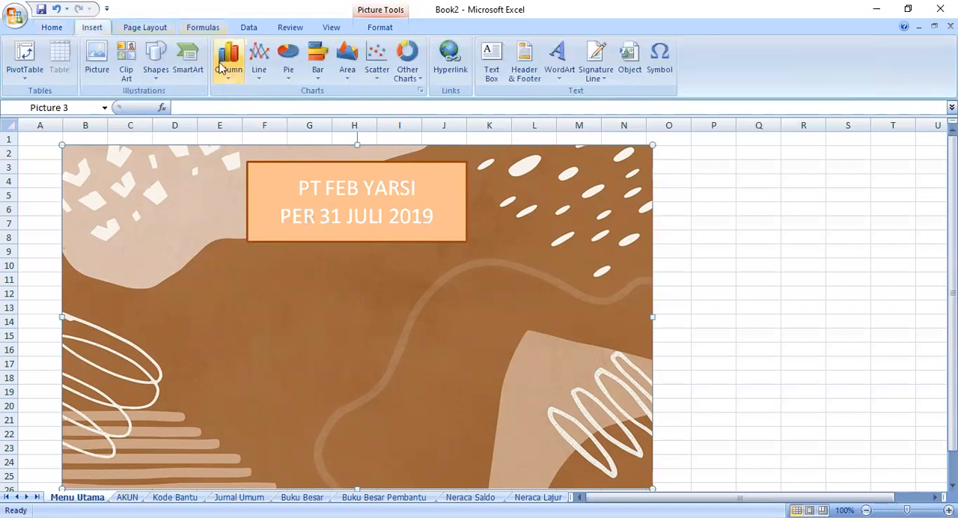
{"action": "left_click", "coordinate": [155, 60]}
{"action": "left_click", "coordinate": [220, 109]}
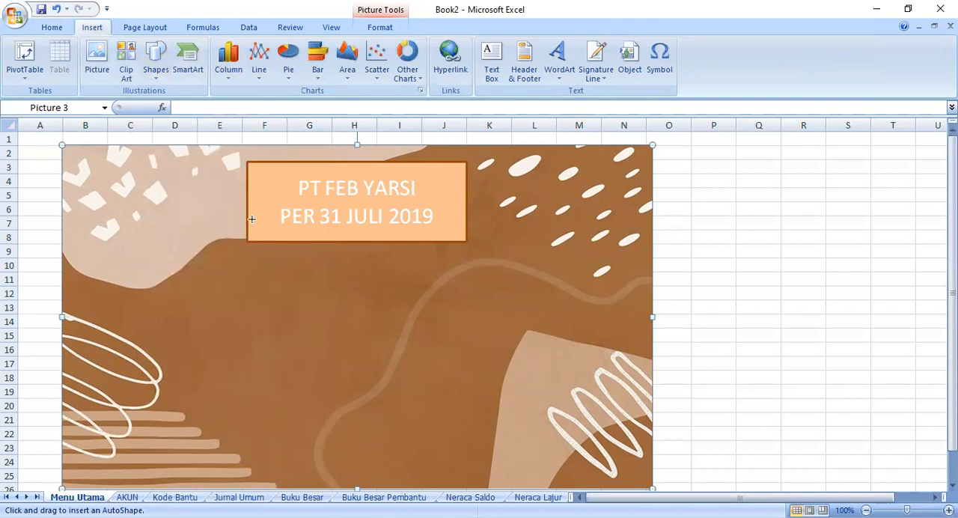
{"action": "mouse_move", "coordinate": [103, 263]}
{"action": "left_mouse_down"}
{"action": "mouse_move", "coordinate": [137, 270]}
{"action": "mouse_move", "coordinate": [226, 323]}
{"action": "left_mouse_up"}
{"action": "mouse_move", "coordinate": [115, 347]}
{"action": "left_mouse_down"}
{"action": "mouse_move", "coordinate": [158, 347]}
{"action": "mouse_move", "coordinate": [125, 345]}
{"action": "left_mouse_up"}
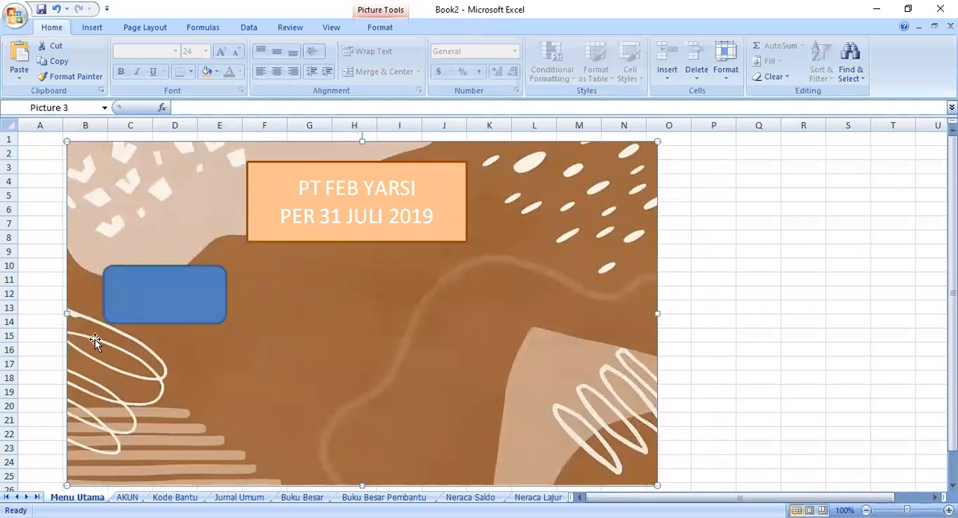
{"action": "left_click", "coordinate": [55, 10]}
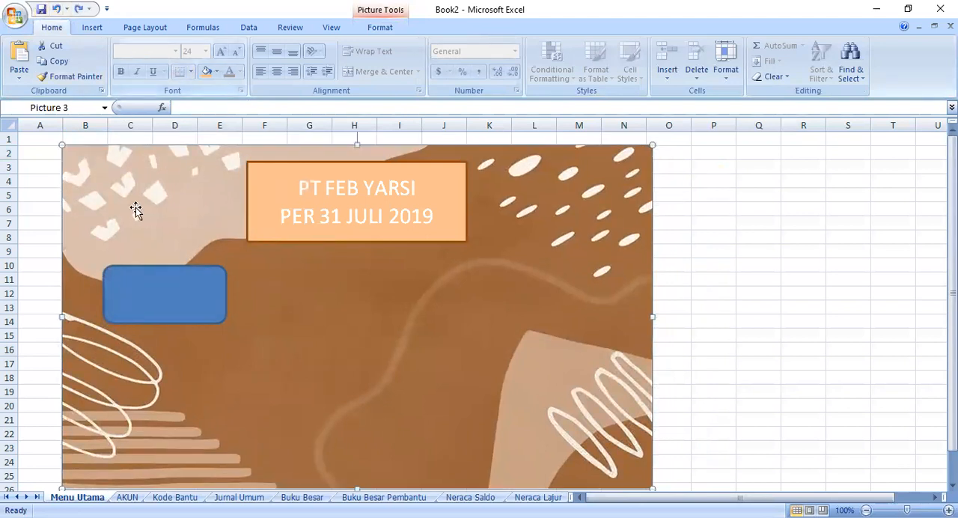
- Copy the blue rounded rectangle and paste five duplicates of it onto the sheet
{"action": "left_click", "coordinate": [138, 294]}
{"action": "right_click", "coordinate": [140, 295]}
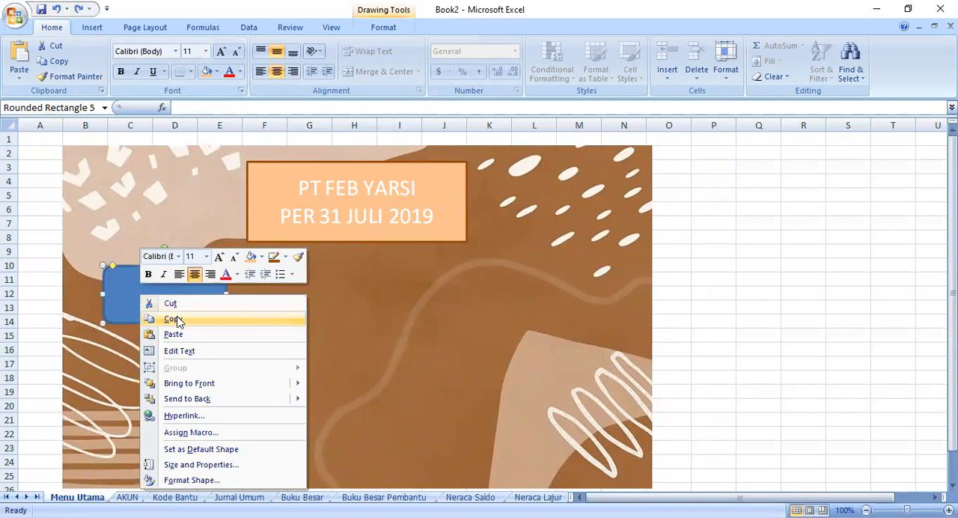
{"action": "left_click", "coordinate": [125, 352]}
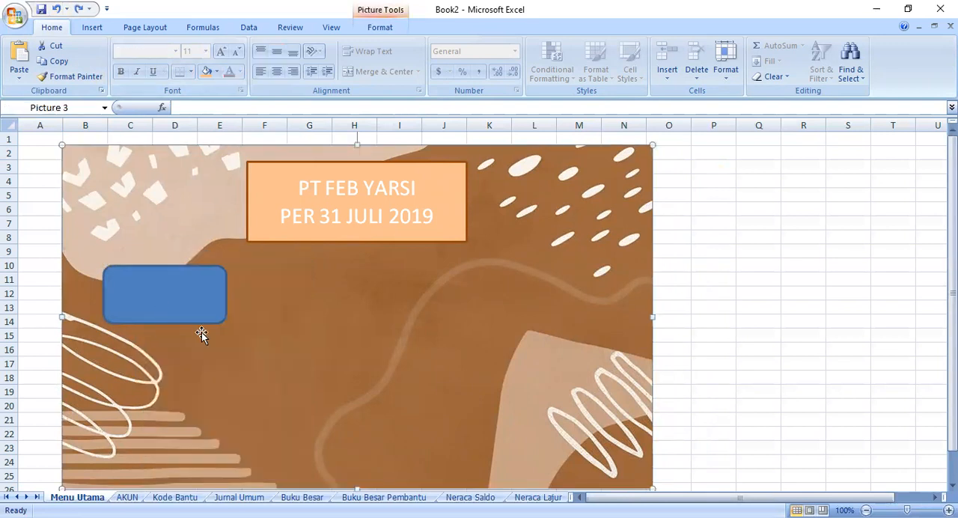
{"action": "key", "text": "ctrl+v"}
{"action": "key", "text": "ctrl+v"}
{"action": "key", "text": "ctrl+v"}
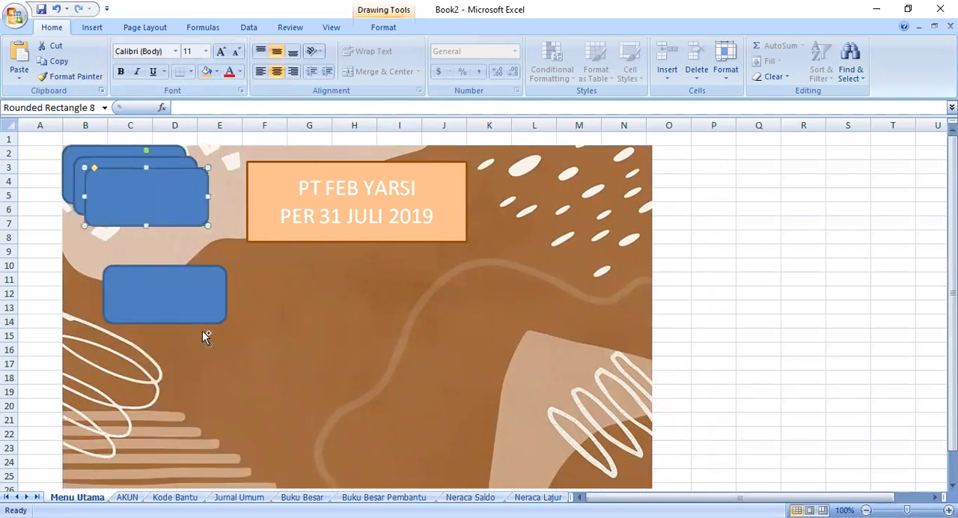
{"action": "key", "text": "ctrl+v"}
{"action": "key", "text": "ctrl+v"}
- Arrange the duplicates with the original into two columns of three rounded rectangles below the title box
{"action": "left_click_drag", "start_coordinate": [174, 239], "coordinate": [196, 378]}
{"action": "left_click_drag", "start_coordinate": [178, 222], "coordinate": [177, 462]}
{"action": "left_click_drag", "start_coordinate": [137, 211], "coordinate": [330, 297]}
{"action": "left_click_drag", "start_coordinate": [128, 174], "coordinate": [336, 365]}
{"action": "left_click_drag", "start_coordinate": [164, 182], "coordinate": [387, 450]}
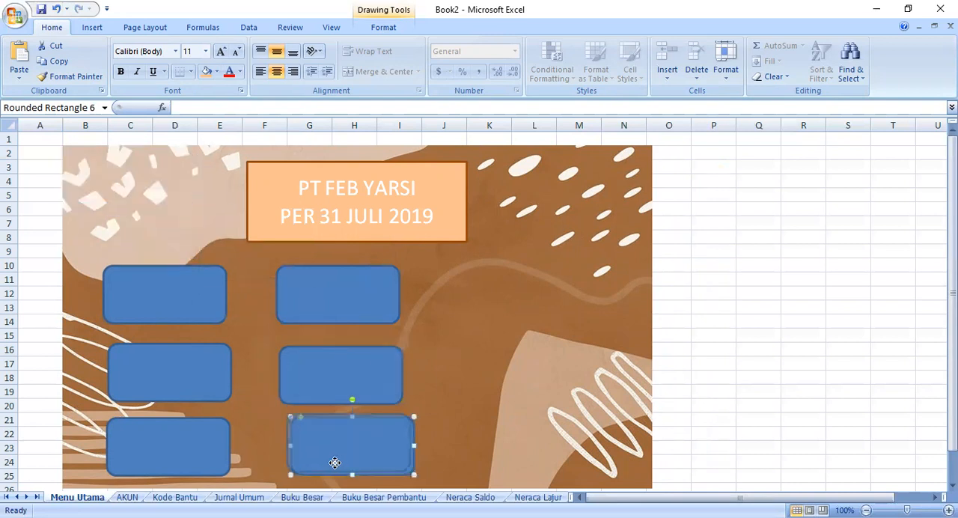
- Paste three more copies of the rounded rectangle and line them up as a third column
{"action": "left_click_drag", "start_coordinate": [496, 307], "coordinate": [501, 301]}
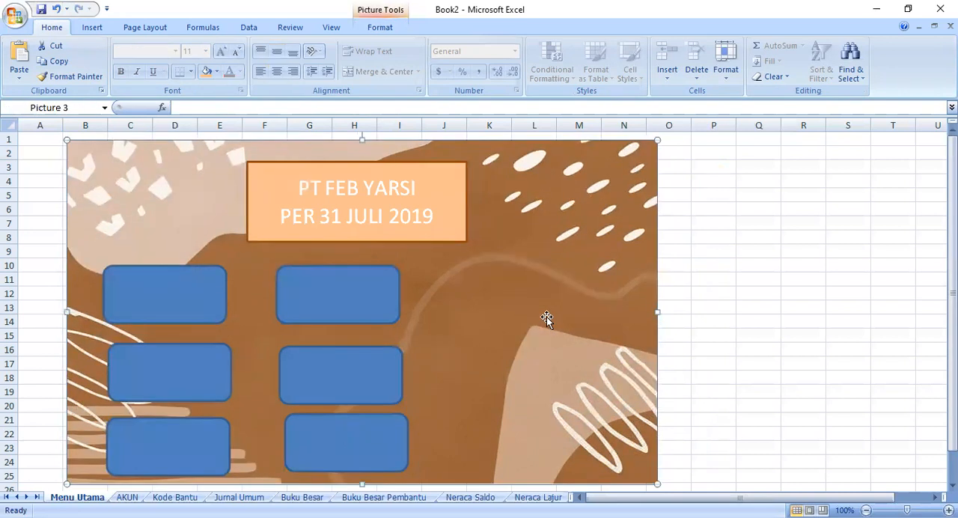
{"action": "key", "text": "ctrl+v"}
{"action": "key", "text": "ctrl+v"}
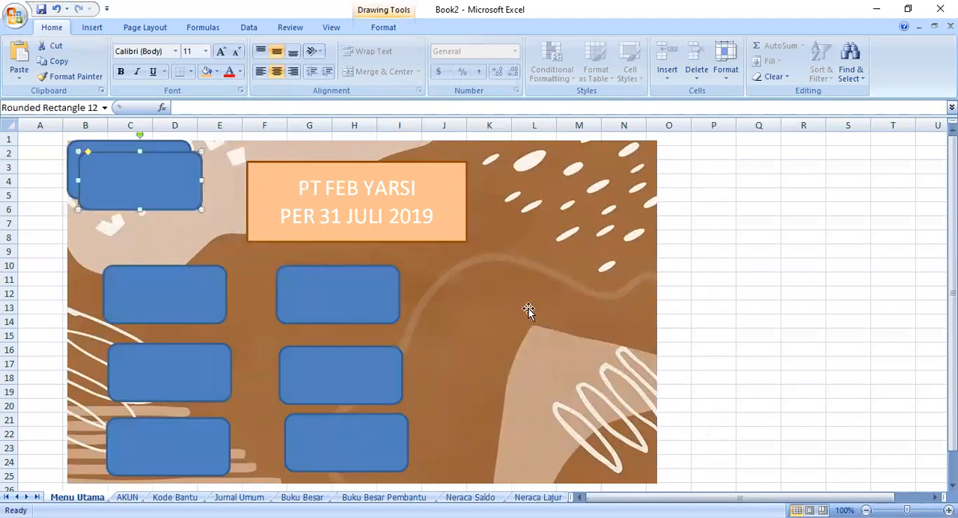
{"action": "key", "text": "ctrl+v"}
{"action": "left_click_drag", "start_coordinate": [141, 192], "coordinate": [507, 291]}
{"action": "left_click_drag", "start_coordinate": [188, 187], "coordinate": [562, 376]}
{"action": "left_click_drag", "start_coordinate": [135, 177], "coordinate": [527, 444]}
- Fill the three rounded rectangles of the first column with the title box's light orange
{"action": "left_click", "coordinate": [135, 276]}
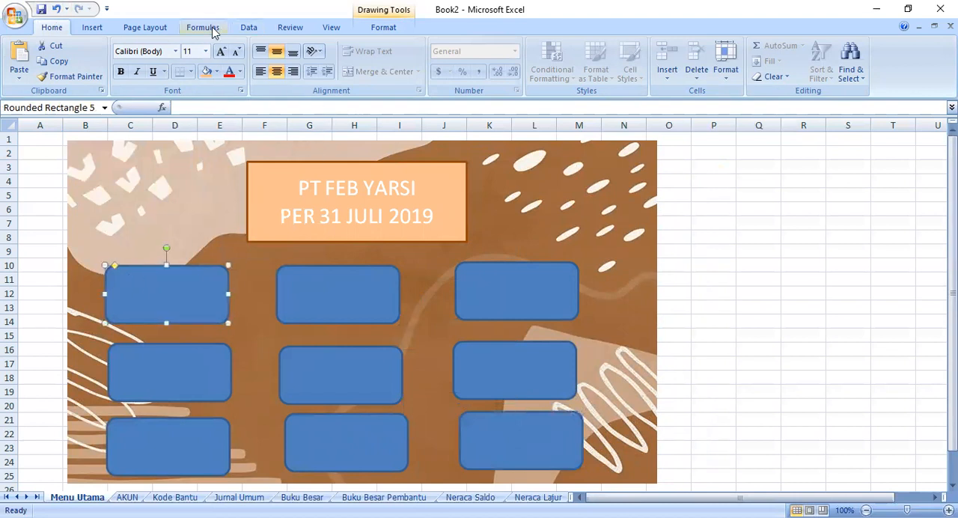
{"action": "left_click", "coordinate": [206, 71]}
{"action": "left_click", "coordinate": [152, 374]}
{"action": "left_click", "coordinate": [206, 71]}
{"action": "left_click", "coordinate": [175, 437]}
{"action": "left_click", "coordinate": [206, 71]}
- Fill the three rounded rectangles of the second column with the same light orange
{"action": "left_click", "coordinate": [277, 294]}
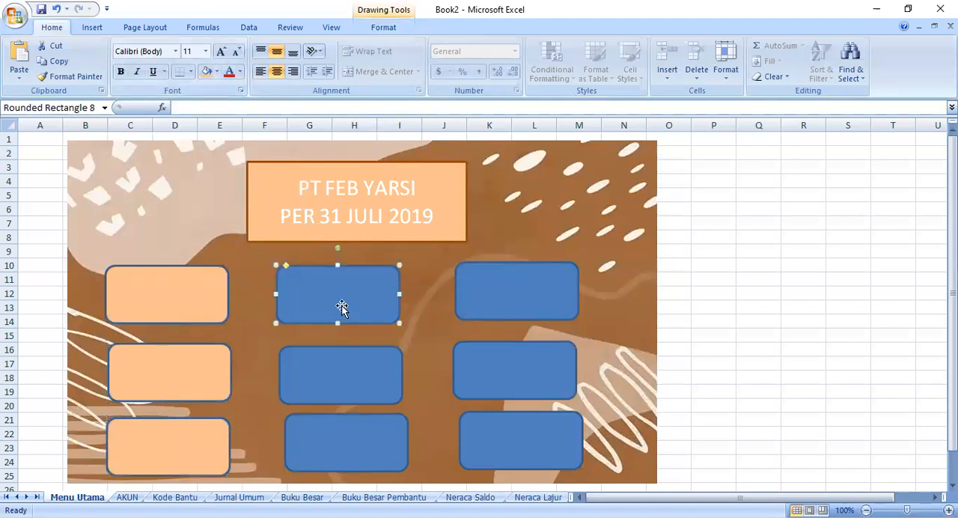
{"action": "left_click", "coordinate": [206, 71]}
{"action": "left_click", "coordinate": [314, 368]}
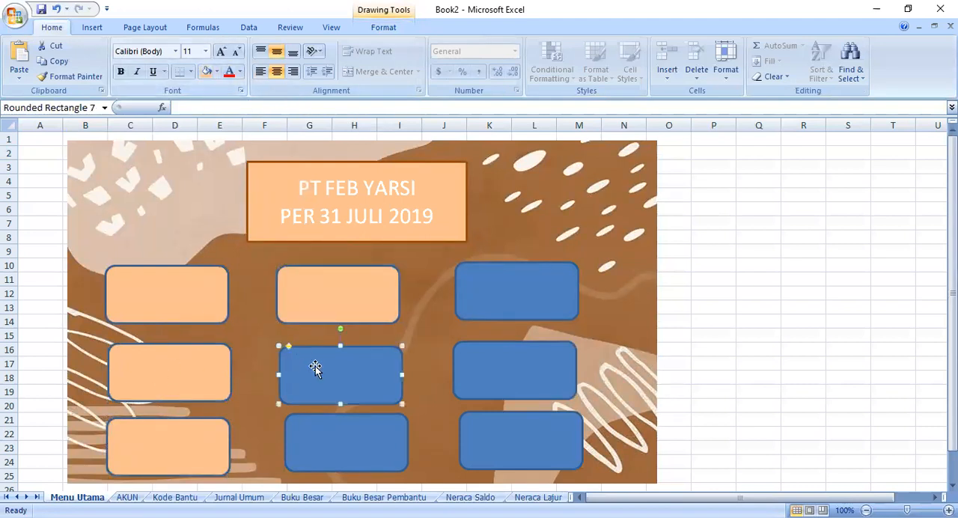
{"action": "left_click", "coordinate": [206, 71]}
{"action": "left_click", "coordinate": [323, 434]}
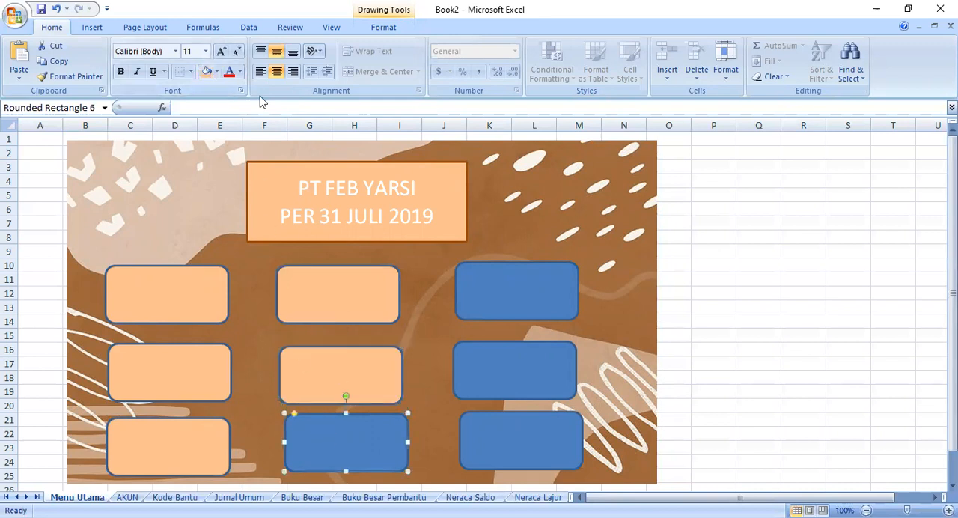
{"action": "left_click", "coordinate": [208, 71]}
- Fill the third column's rounded rectangles with the same light orange and align the middle one with its neighbours
{"action": "left_click", "coordinate": [479, 278]}
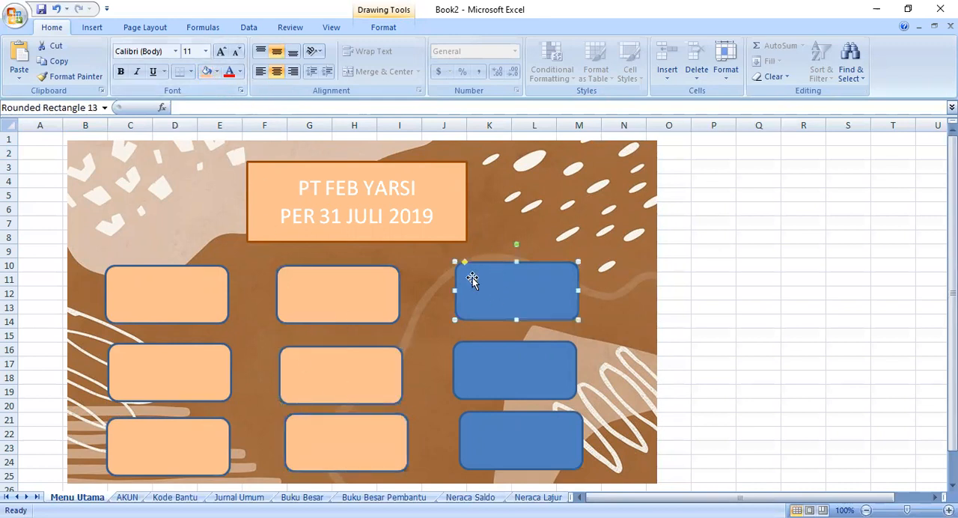
{"action": "left_click", "coordinate": [208, 71]}
{"action": "left_click", "coordinate": [517, 367]}
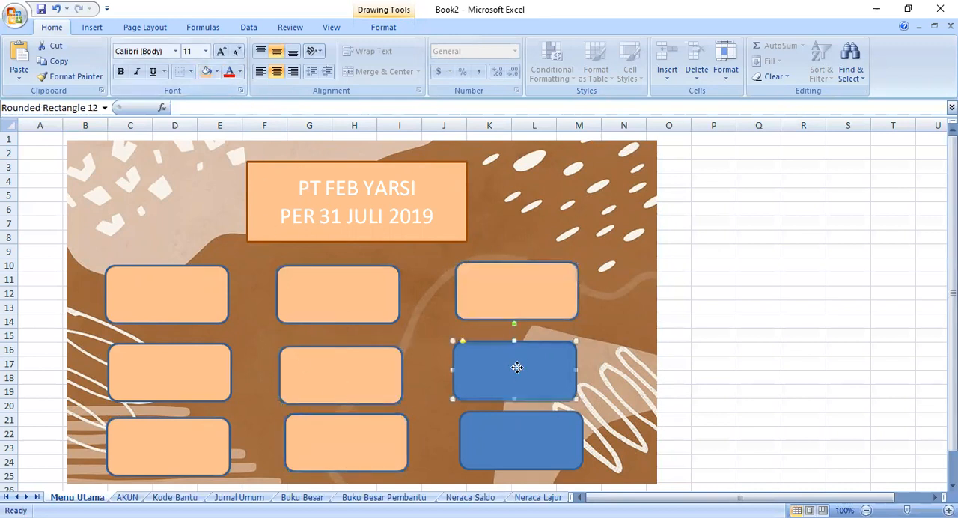
{"action": "left_click", "coordinate": [208, 71]}
{"action": "left_click", "coordinate": [517, 421]}
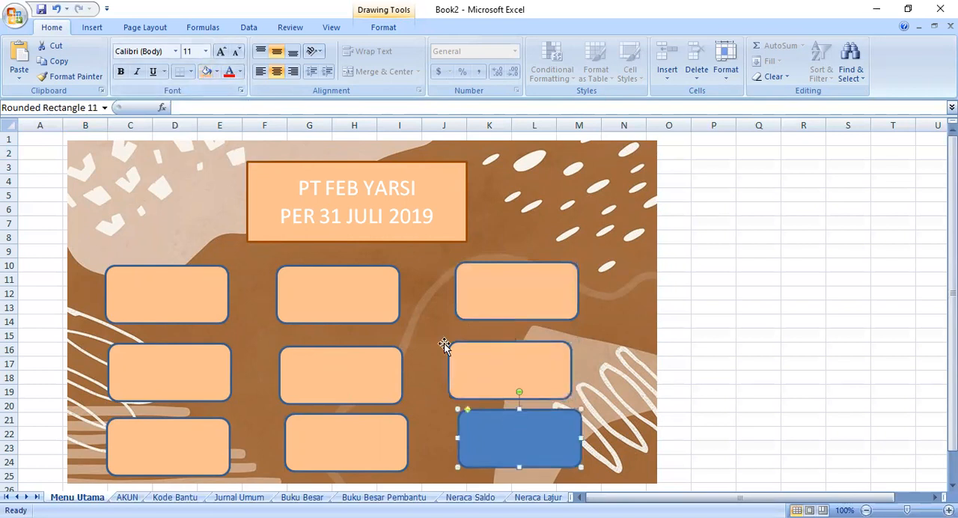
{"action": "left_click", "coordinate": [208, 71]}
{"action": "left_click_drag", "start_coordinate": [479, 384], "coordinate": [494, 376]}
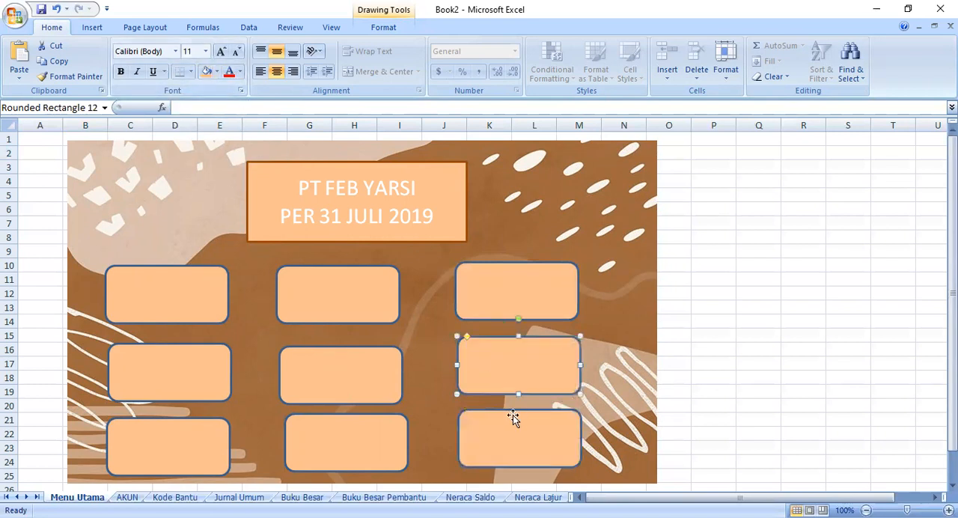
- Make the PT FEB YARSI PER 31 JULI 2019 title text bold and dark orange-brown
{"action": "left_click", "coordinate": [319, 193]}
{"action": "left_click_drag", "start_coordinate": [299, 187], "coordinate": [446, 239]}
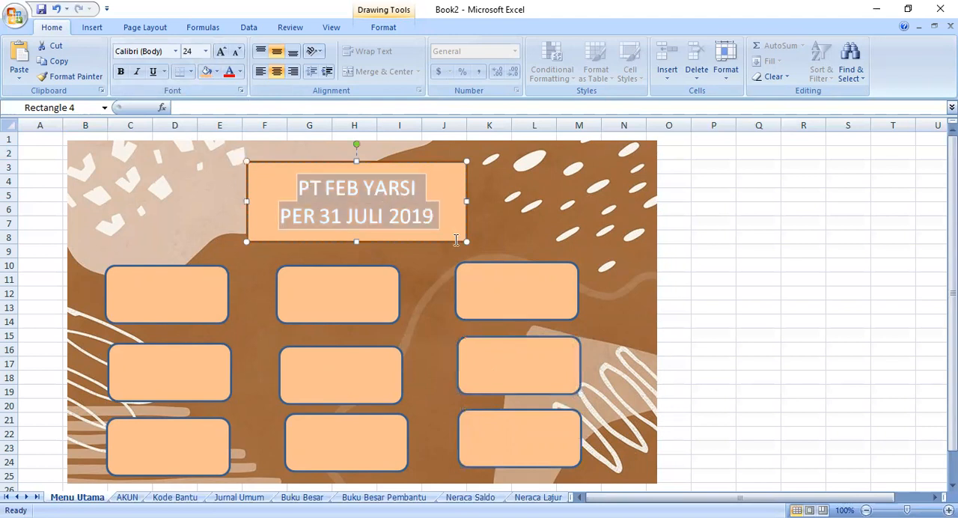
{"action": "left_click", "coordinate": [121, 71]}
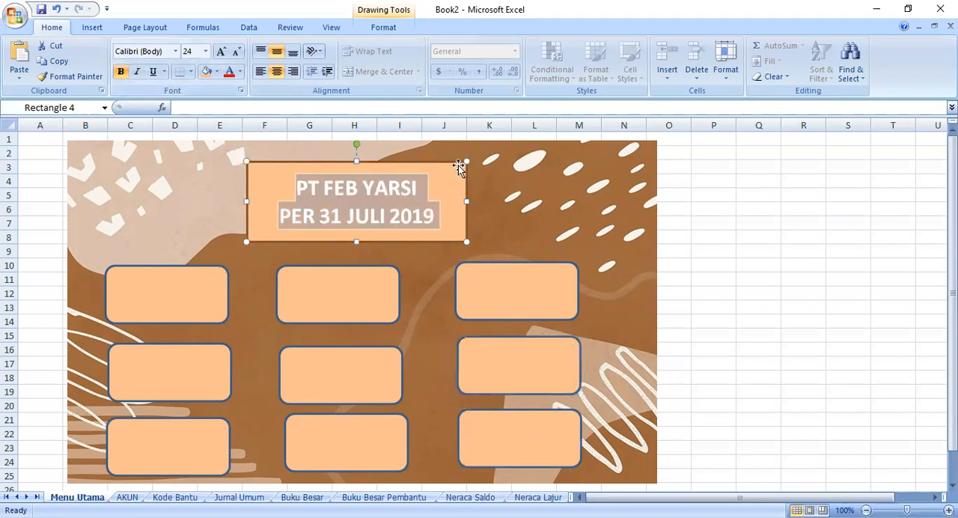
{"action": "left_click", "coordinate": [241, 72]}
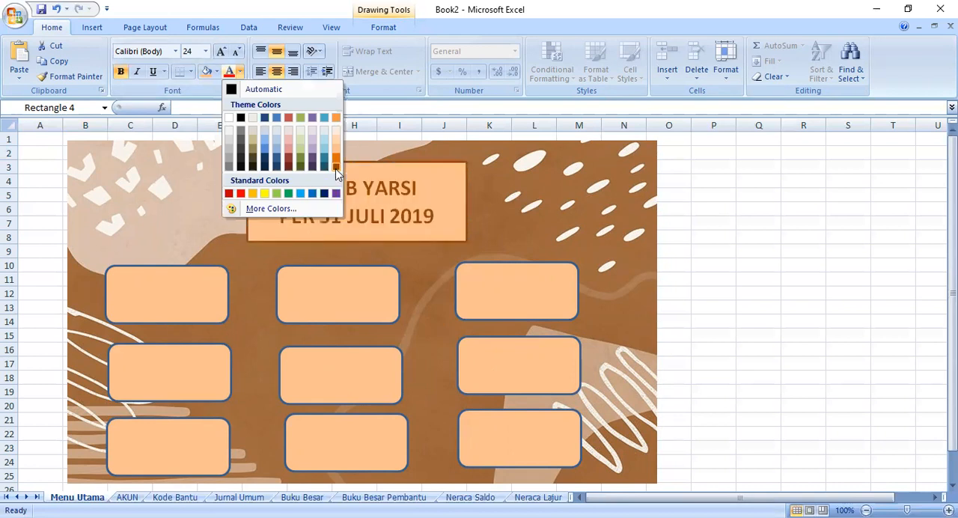
{"action": "left_click", "coordinate": [336, 169]}
{"action": "left_click", "coordinate": [527, 194]}
- Label the first column's top rounded rectangle AKUN in bold, dark orange-brown 24 pt text
{"action": "left_click", "coordinate": [153, 292]}
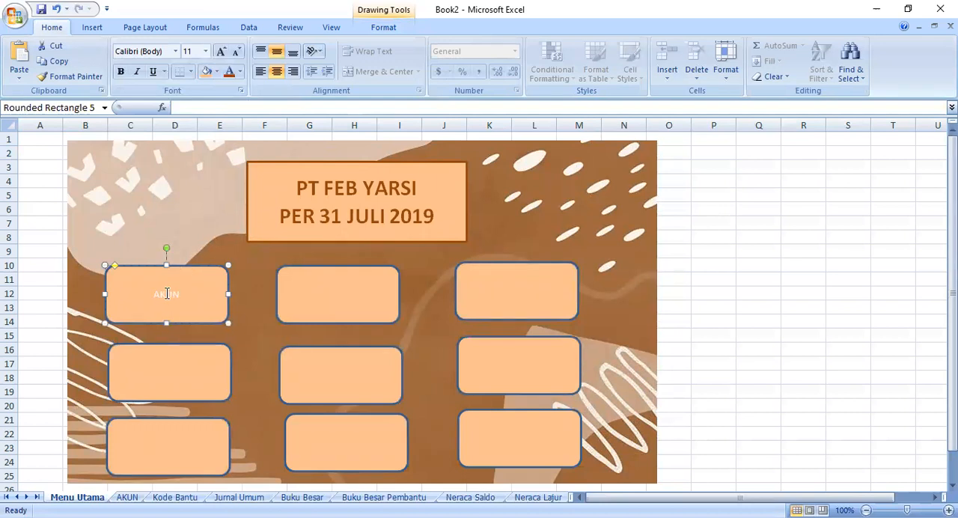
{"action": "left_click_drag", "start_coordinate": [156, 297], "coordinate": [182, 293]}
{"action": "left_click", "coordinate": [229, 71]}
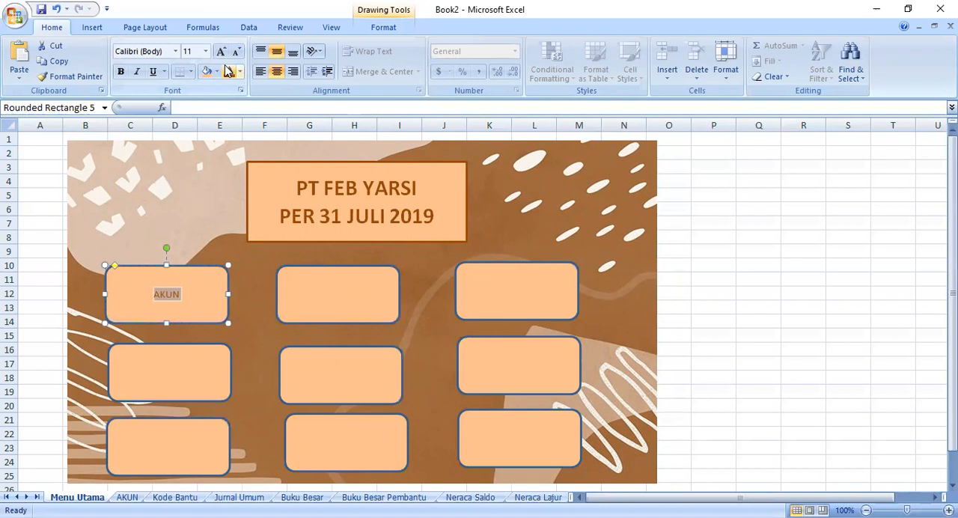
{"action": "left_click", "coordinate": [121, 72]}
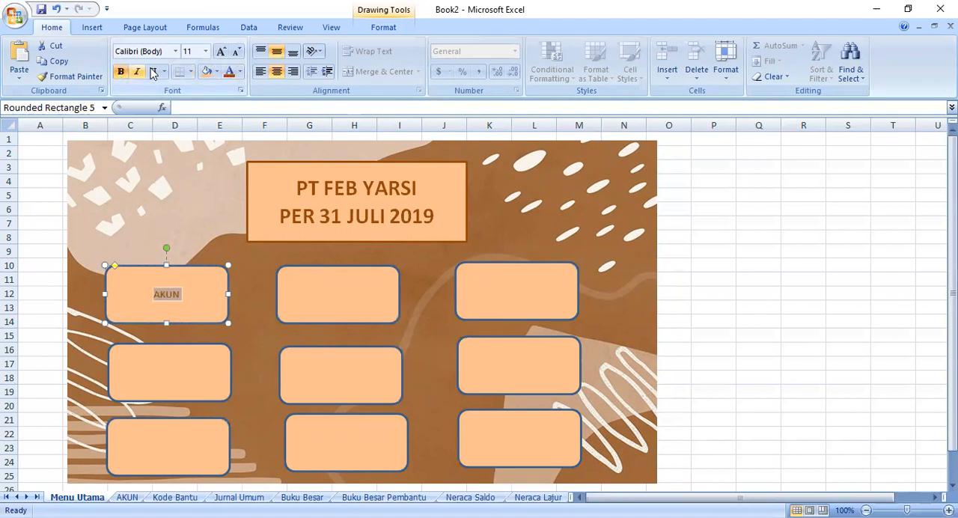
{"action": "left_click", "coordinate": [220, 51]}
{"action": "left_click", "coordinate": [220, 51]}
{"action": "left_click", "coordinate": [220, 51]}
{"action": "left_click", "coordinate": [220, 51]}
{"action": "left_click", "coordinate": [221, 51]}
{"action": "left_click", "coordinate": [220, 51]}
{"action": "left_click", "coordinate": [220, 51]}
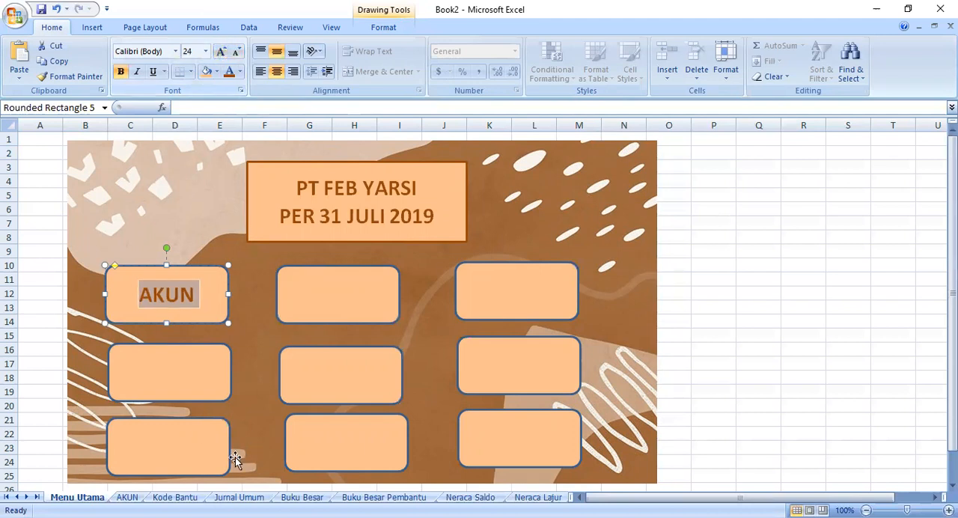
- Label the first column's middle rounded rectangle KODE BANTU in dark orange-brown 20 pt text
{"action": "left_click", "coordinate": [142, 369]}
{"action": "left_click", "coordinate": [142, 370]}
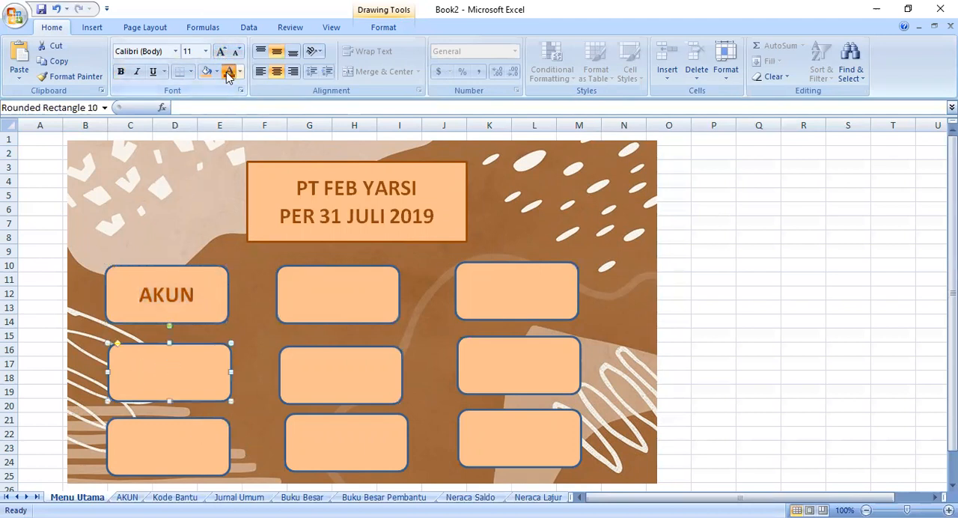
{"action": "left_click", "coordinate": [205, 51]}
{"action": "left_click", "coordinate": [205, 51]}
{"action": "left_click", "coordinate": [221, 52]}
{"action": "left_click", "coordinate": [221, 52]}
{"action": "left_click", "coordinate": [221, 52]}
{"action": "left_click", "coordinate": [221, 51]}
{"action": "left_click", "coordinate": [221, 52]}
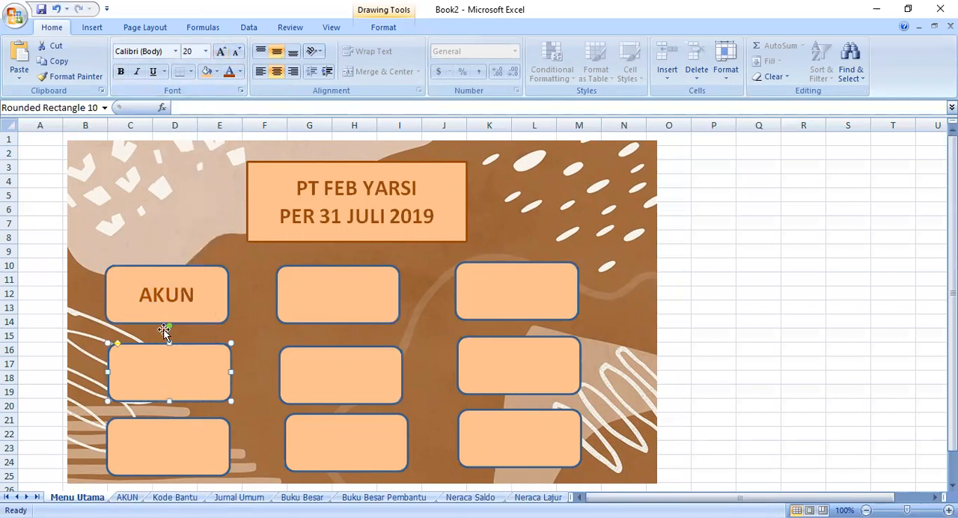
{"action": "type", "text": "KODE BANTU"}
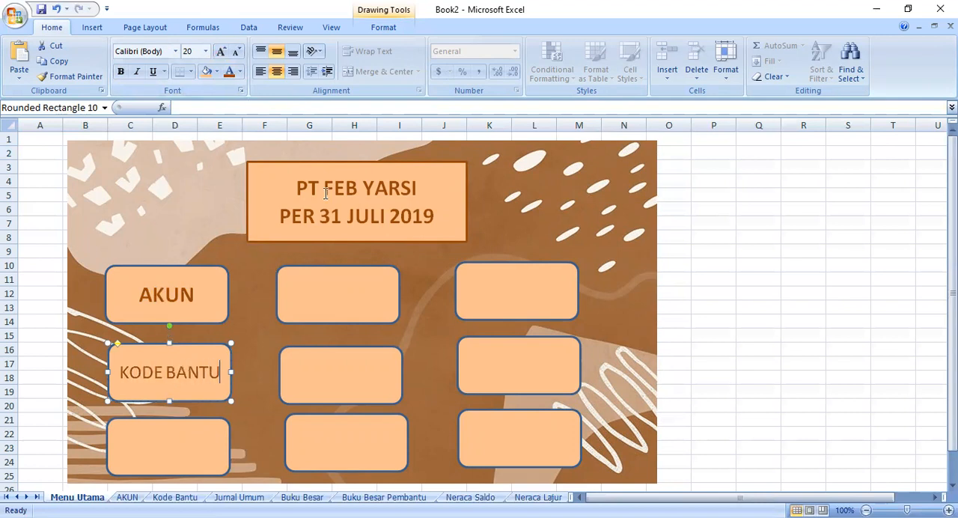
- Label the first column's lowest rounded rectangle JURNAL UMUM in dark orange-brown 14 pt text
{"action": "left_click", "coordinate": [149, 462]}
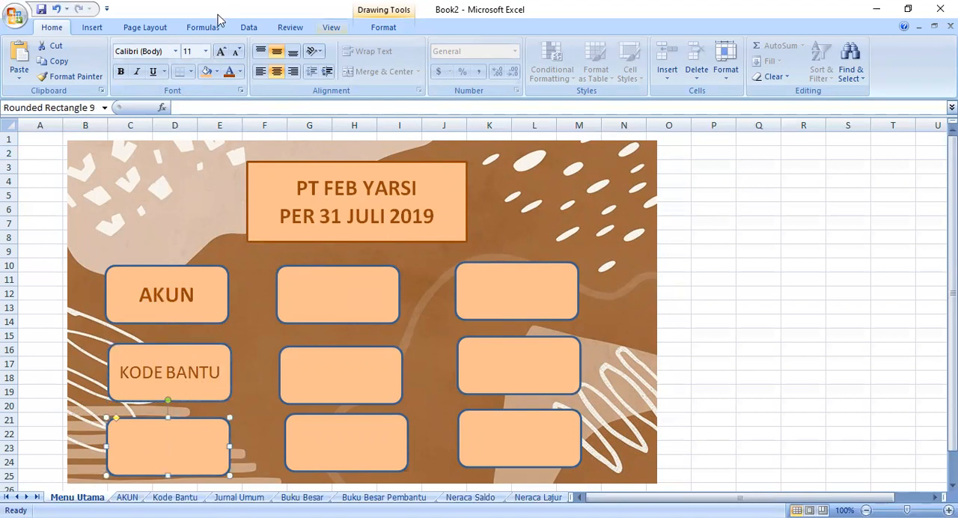
{"action": "left_click", "coordinate": [219, 51]}
{"action": "left_click", "coordinate": [205, 51]}
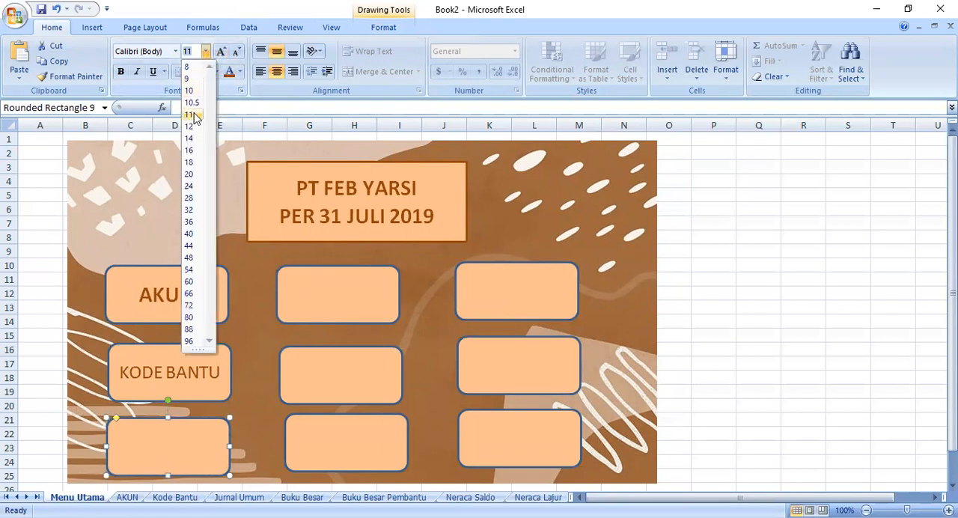
{"action": "left_click", "coordinate": [192, 135]}
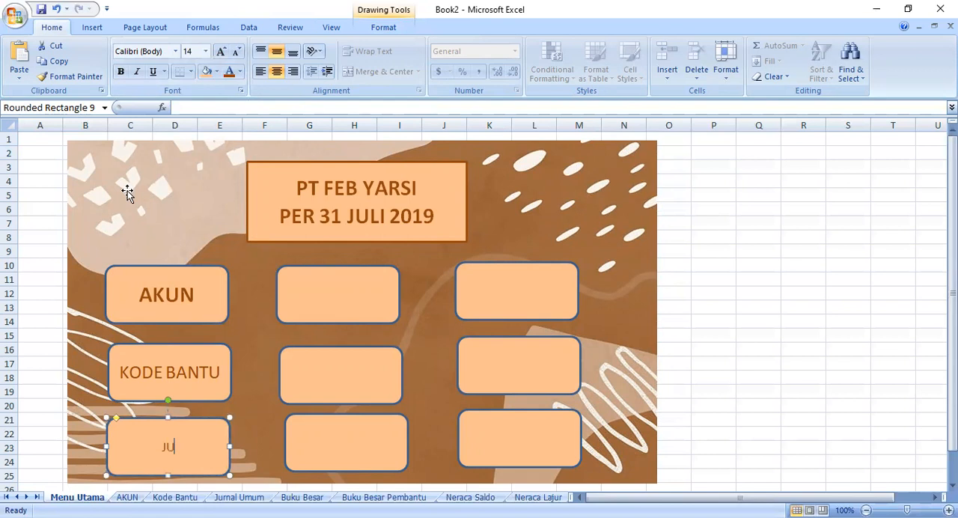
{"action": "type", "text": "JURNAL UMUM"}
- Enlarge the JURNAL UMUM text to match the size of the KODE BANTU label
{"action": "left_click", "coordinate": [221, 51]}
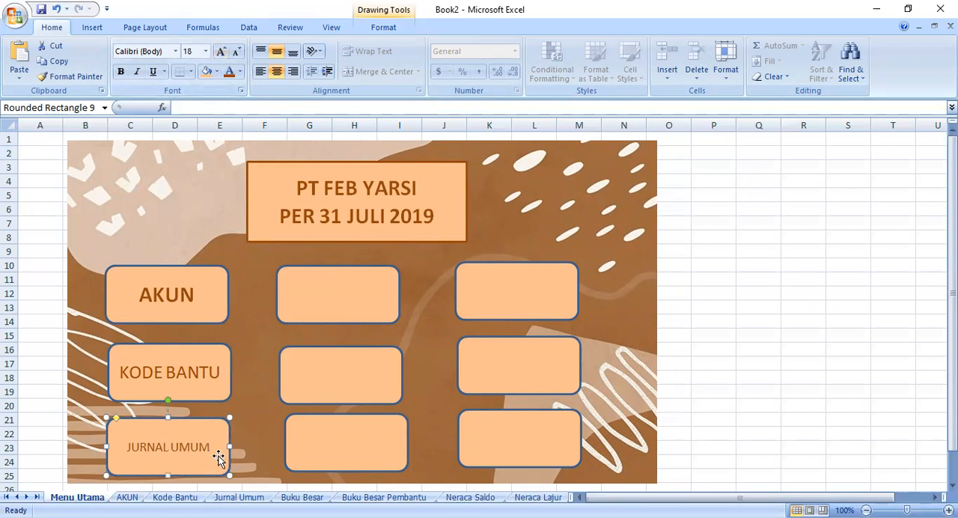
{"action": "left_click_drag", "start_coordinate": [210, 447], "coordinate": [118, 458]}
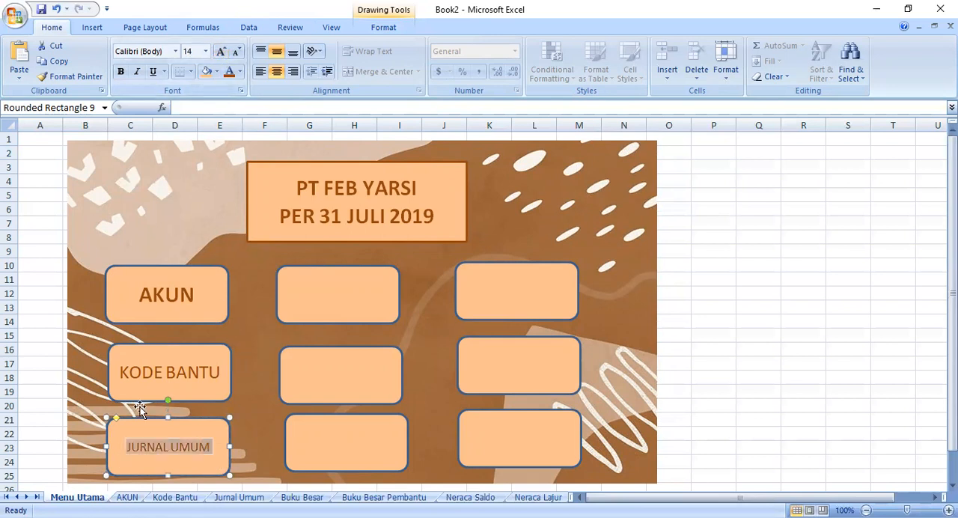
{"action": "left_click", "coordinate": [221, 52]}
{"action": "left_click", "coordinate": [221, 51]}
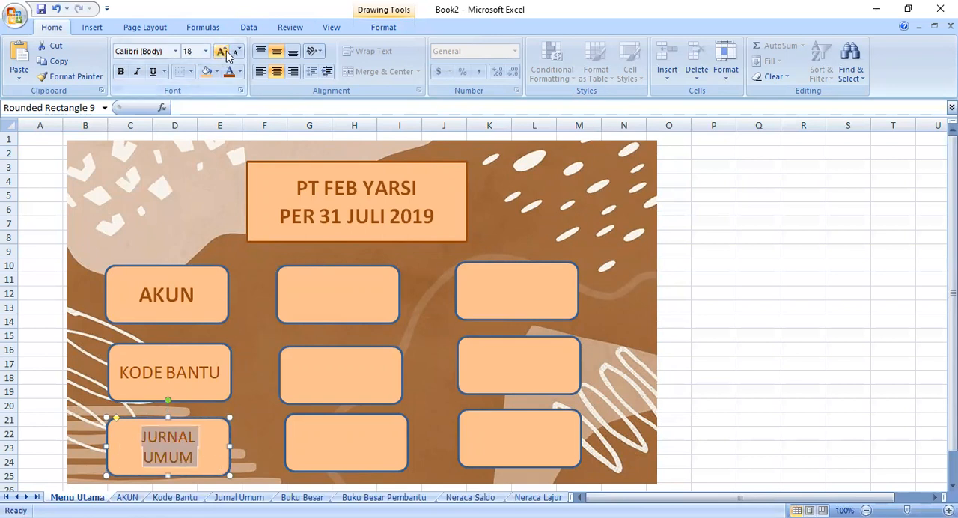
{"action": "left_click", "coordinate": [237, 51]}
{"action": "left_click", "coordinate": [221, 51]}
{"action": "left_click", "coordinate": [220, 52]}
- Label the second column's top rounded rectangle BUKU BESAR
{"action": "left_click", "coordinate": [327, 302]}
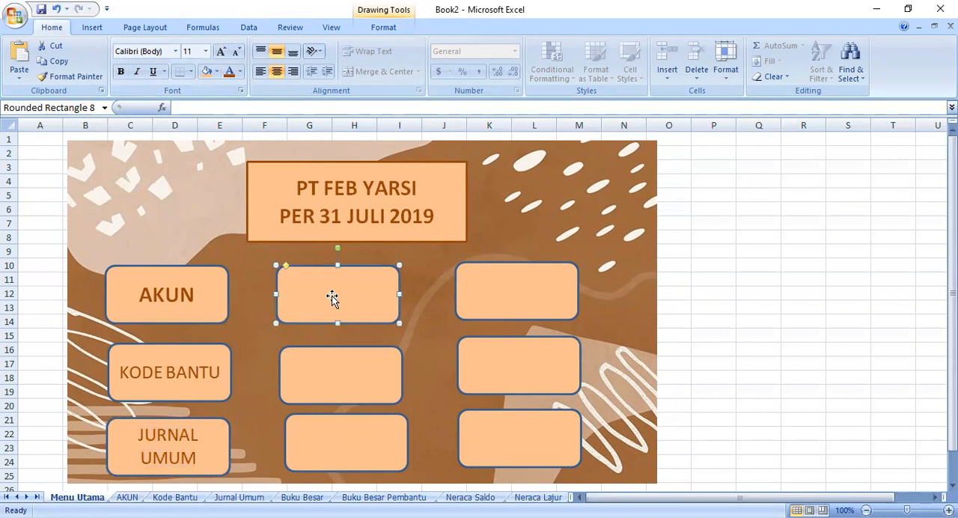
{"action": "type", "text": "BUKU BESAR"}
{"action": "left_click", "coordinate": [348, 382]}
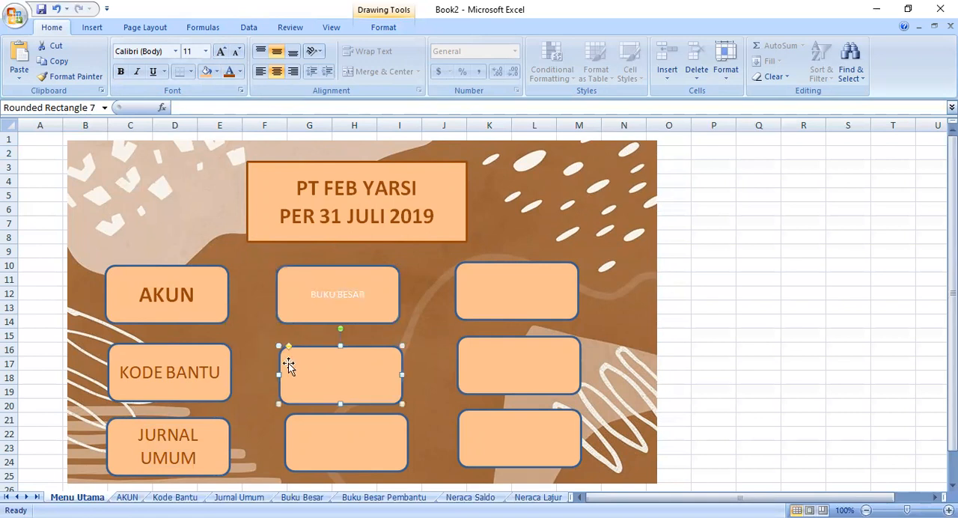
{"action": "type", "text": "NERACA SALDO"}
{"action": "left_click", "coordinate": [354, 460]}
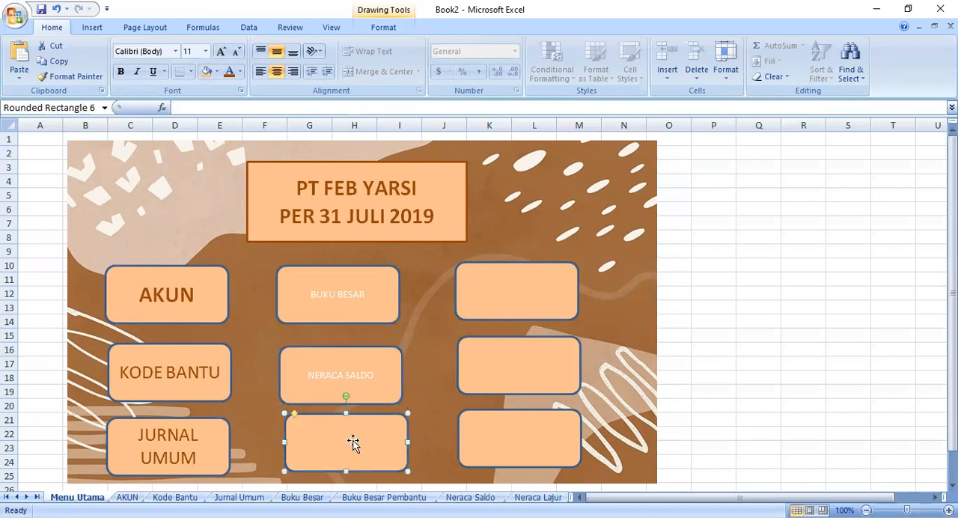
- Replace the NERACA SALDO text in the second column's middle rounded rectangle with BUKU BESAR PEMBANTU
{"action": "left_click", "coordinate": [358, 379]}
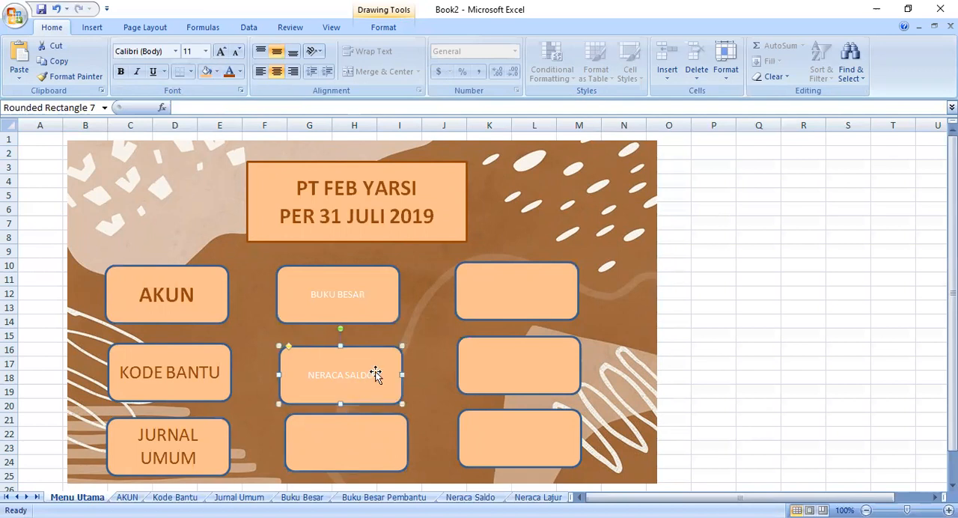
{"action": "double_click", "coordinate": [372, 375]}
{"action": "left_click_drag", "start_coordinate": [374, 375], "coordinate": [299, 380]}
{"action": "type", "text": "BUKU BESAR PEMBANTU"}
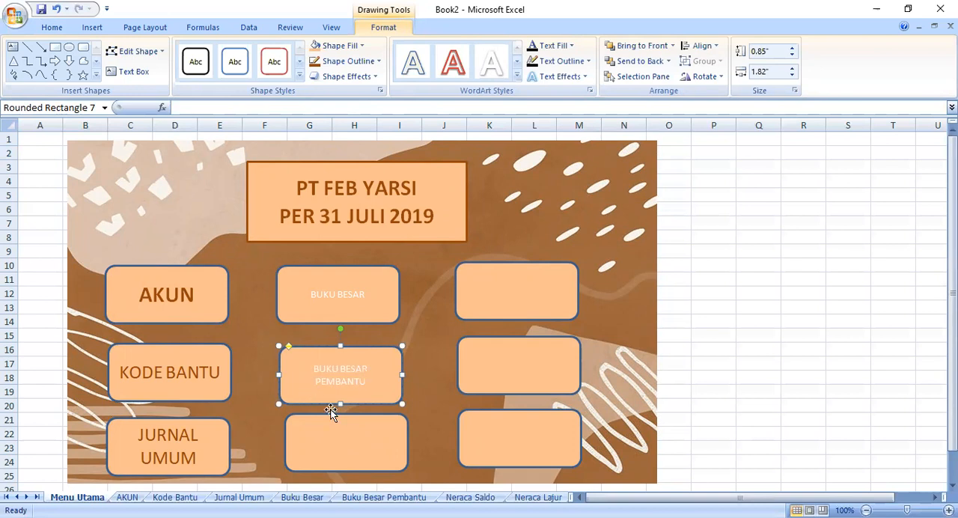
- Label the second column's lowest rounded rectangle NERACA SALDO and the third column's top one NERACA LAJUR
{"action": "left_click", "coordinate": [367, 442]}
{"action": "type", "text": "NERACA SALDO"}
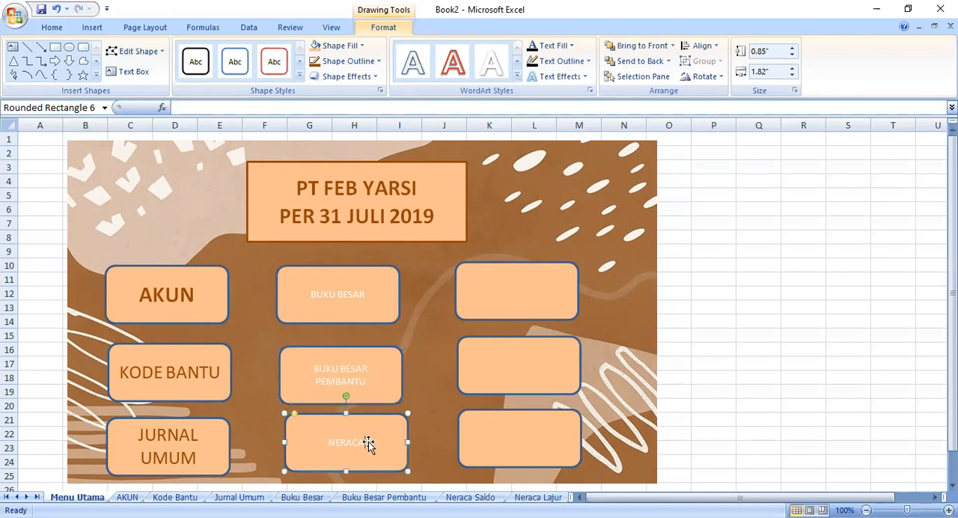
{"action": "left_click", "coordinate": [507, 280]}
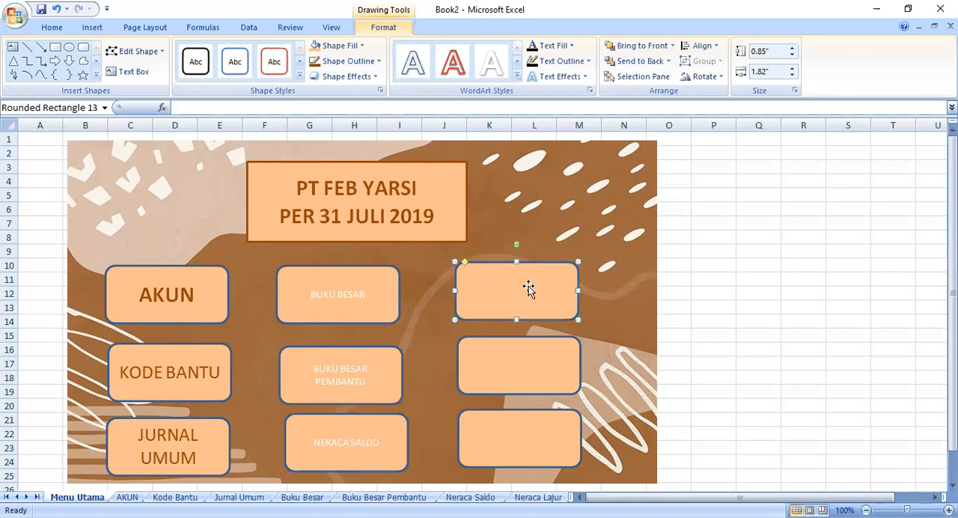
{"action": "type", "text": "NERACA LAJUR"}
- Enter the label LABA RU in the third column's middle rounded rectangle
{"action": "left_click", "coordinate": [519, 355]}
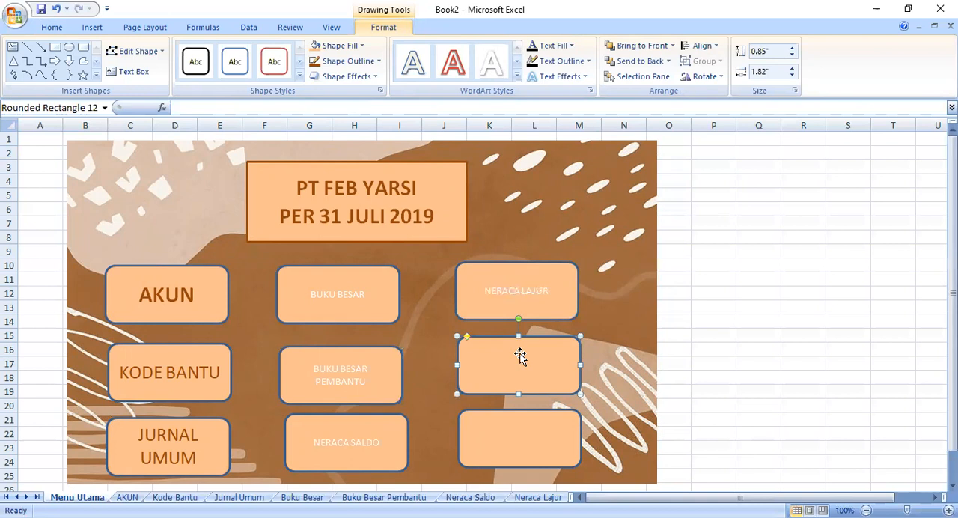
{"action": "type", "text": "LABA RUGI"}
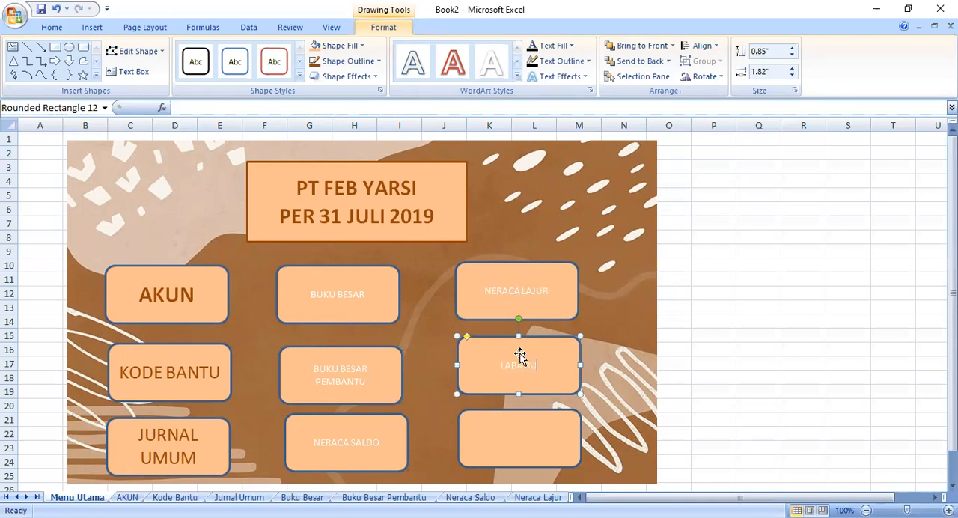
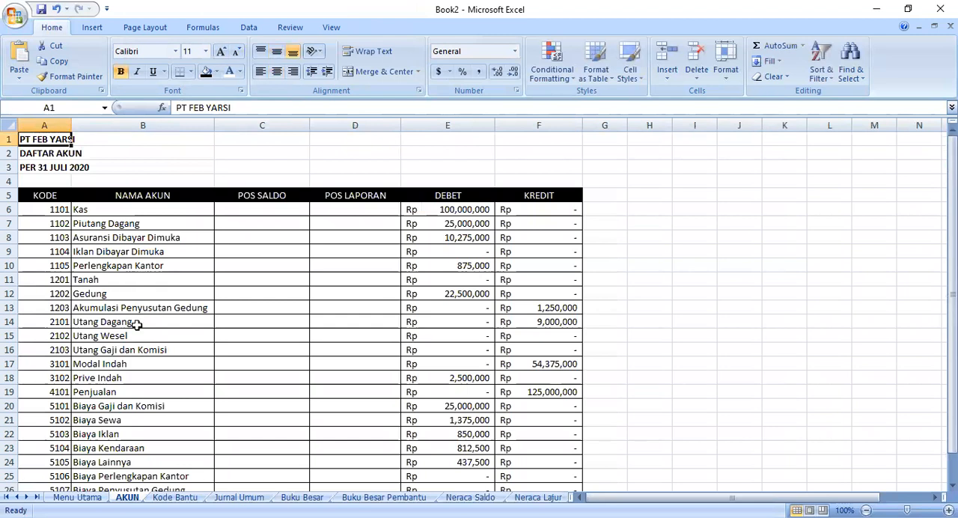
- Return to the Menu Utama sheet and hyperlink the KODE BANTU button to cell A1 of the Kode Bantu sheet
{"action": "left_click", "coordinate": [78, 497]}
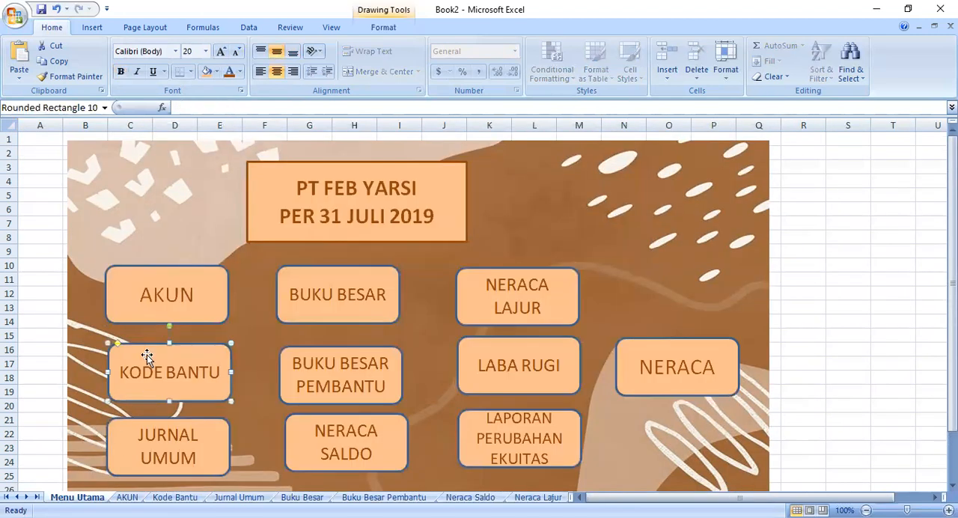
{"action": "right_click", "coordinate": [147, 355]}
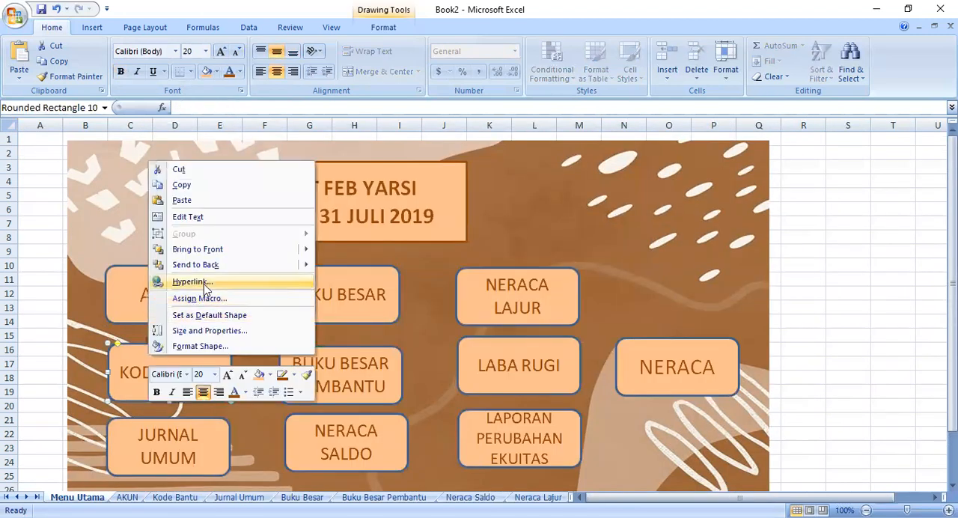
{"action": "left_click", "coordinate": [204, 284]}
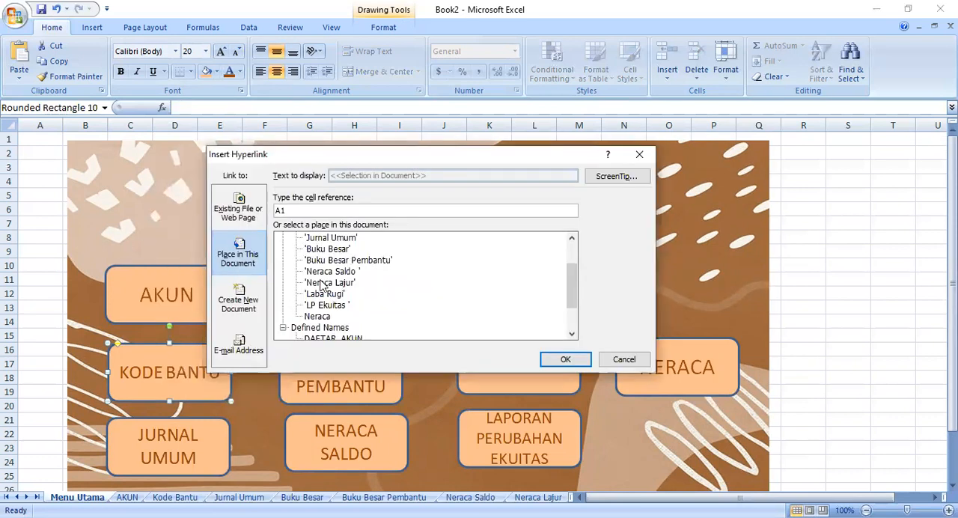
{"action": "left_click", "coordinate": [331, 272]}
{"action": "left_click", "coordinate": [555, 364]}
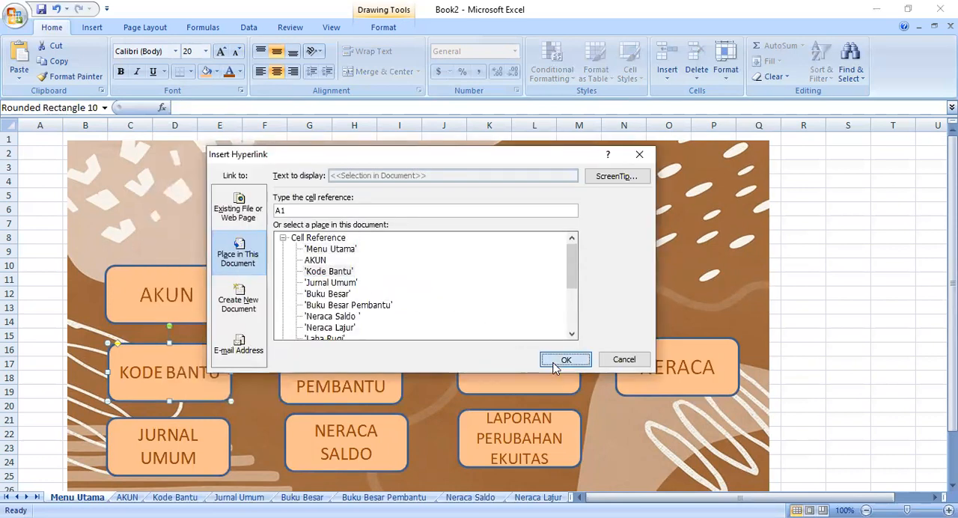
- Hyperlink the JURNAL UMUM button to cell A1 of the Jurnal Umum sheet
{"action": "left_click", "coordinate": [165, 433]}
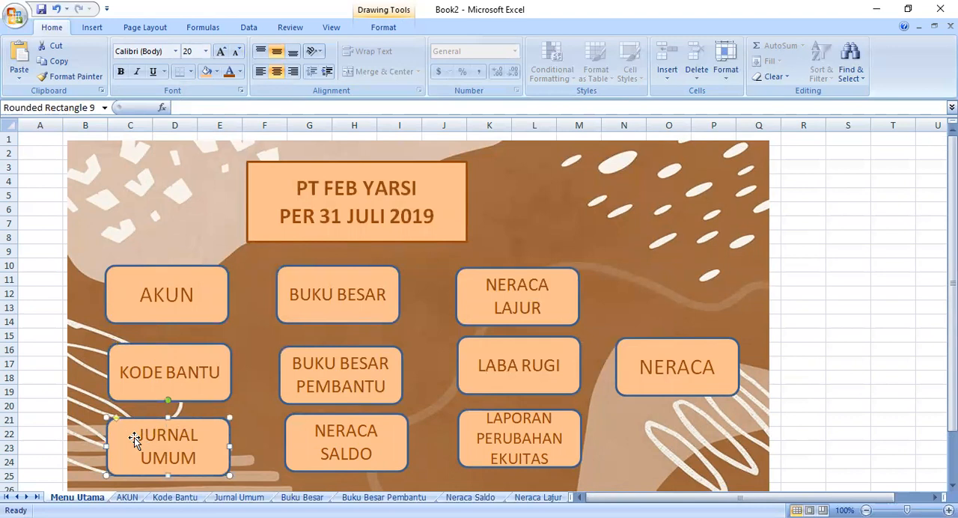
{"action": "right_click", "coordinate": [126, 436]}
{"action": "left_click", "coordinate": [177, 365]}
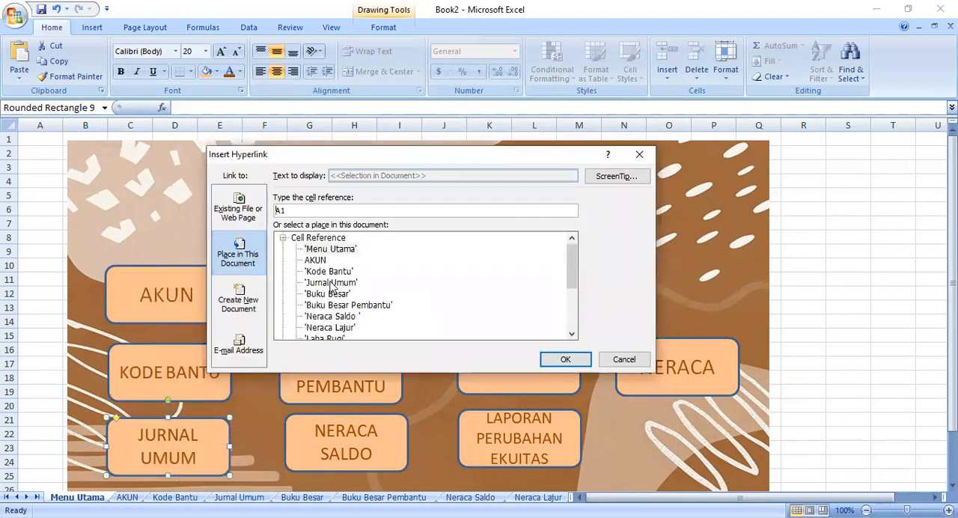
{"action": "left_click", "coordinate": [332, 284]}
{"action": "left_click", "coordinate": [566, 361]}
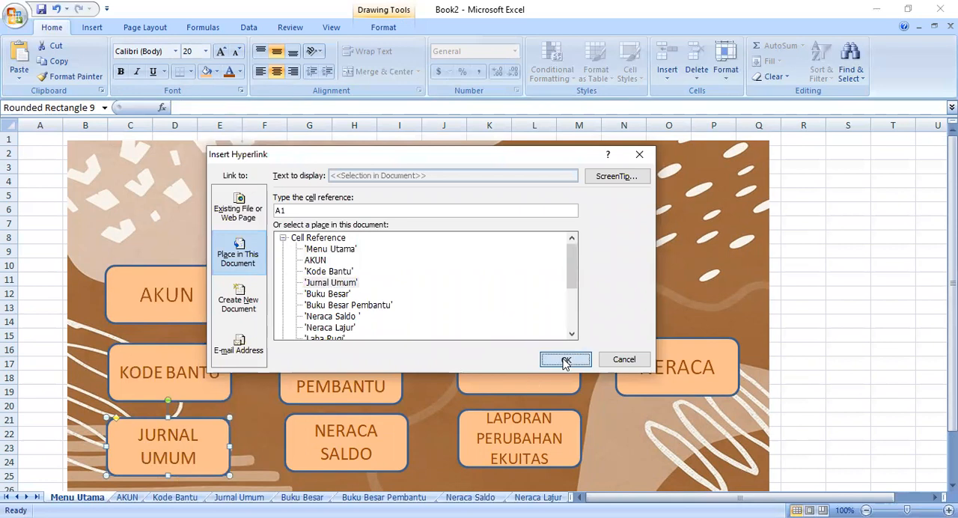
- Hyperlink the BUKU BESAR button to cell A1 of the Buku Besar sheet
{"action": "left_click", "coordinate": [325, 279]}
{"action": "right_click", "coordinate": [329, 283]}
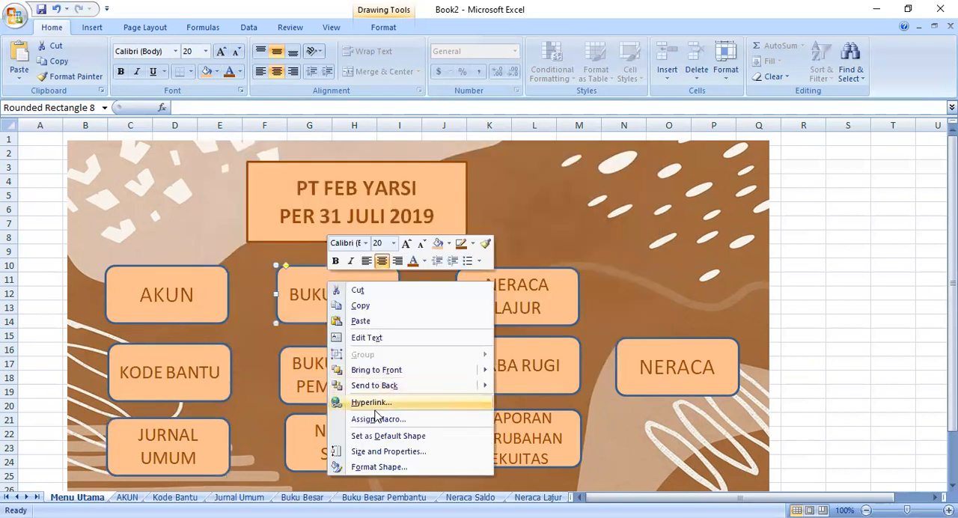
{"action": "key", "text": "Return"}
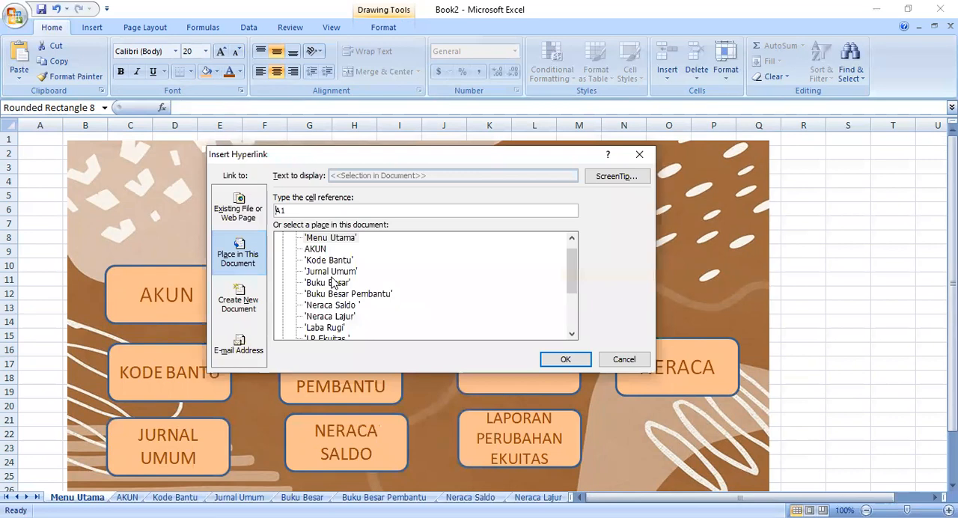
{"action": "left_click", "coordinate": [327, 283]}
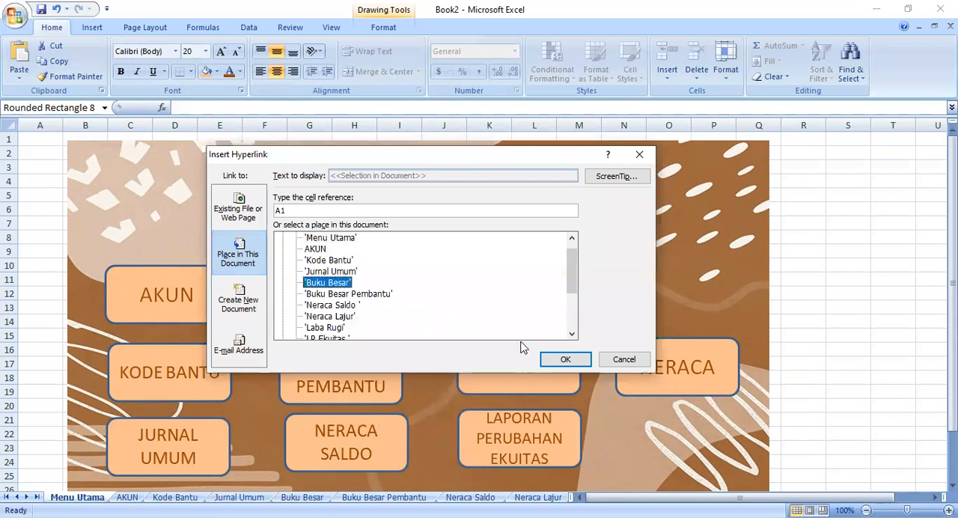
{"action": "left_click", "coordinate": [561, 362]}
- Hyperlink the BUKU BESAR PEMBANTU button to cell A1 of the Buku Besar Pembantu sheet
{"action": "left_click", "coordinate": [356, 364]}
{"action": "right_click", "coordinate": [356, 364]}
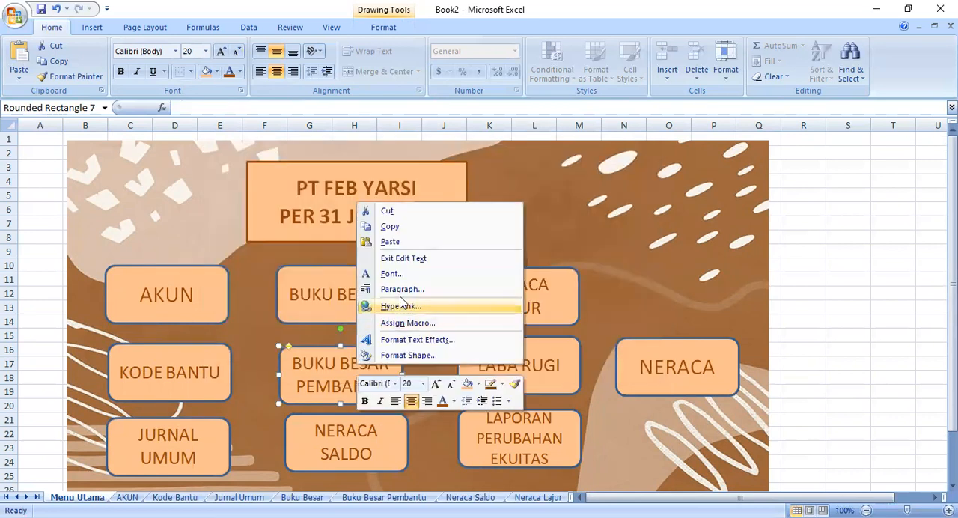
{"action": "key", "text": "Return"}
{"action": "scroll", "coordinate": [352, 323], "scroll_direction": "up", "scroll_amount": 2}
{"action": "left_click", "coordinate": [348, 305]}
{"action": "left_click", "coordinate": [565, 359]}
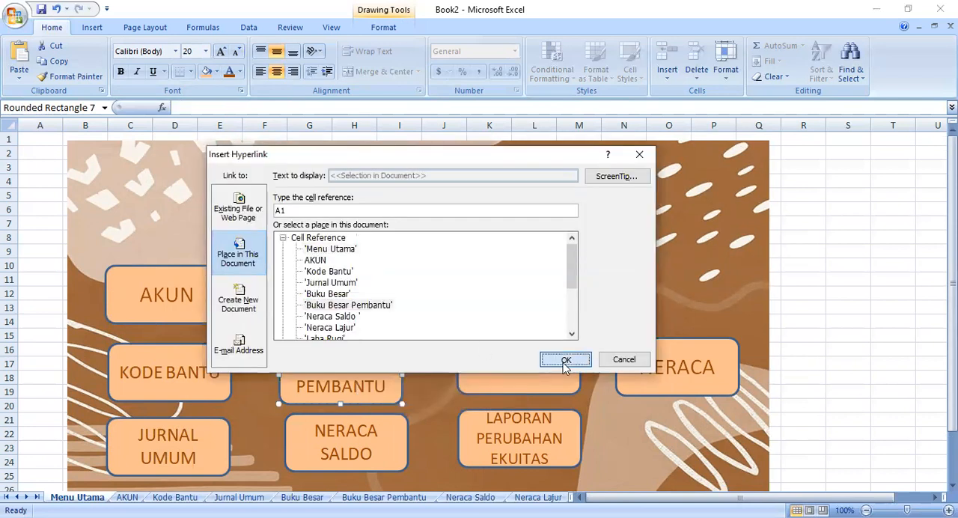
- Hyperlink the NERACA SALDO button to cell A1 of the Neraca Saldo sheet
{"action": "left_click", "coordinate": [387, 431]}
{"action": "right_click", "coordinate": [388, 430]}
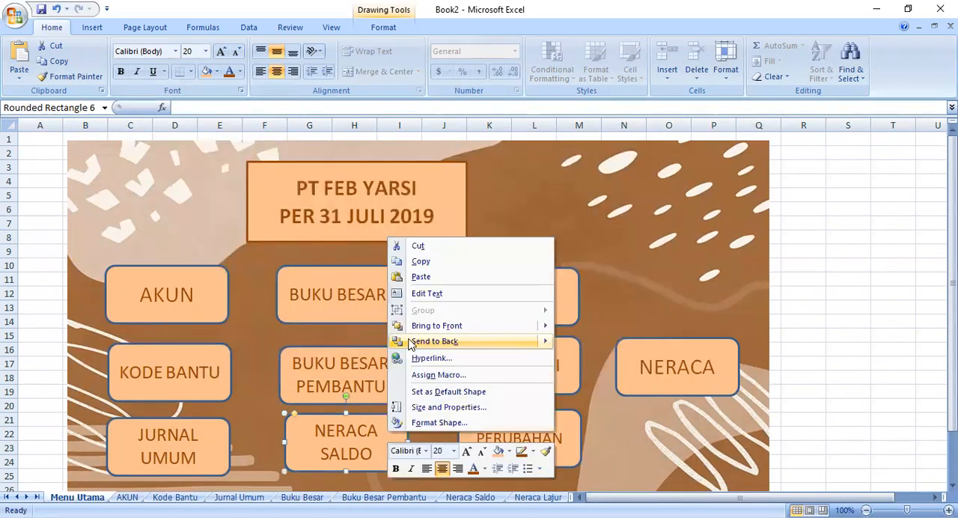
{"action": "left_click", "coordinate": [411, 358]}
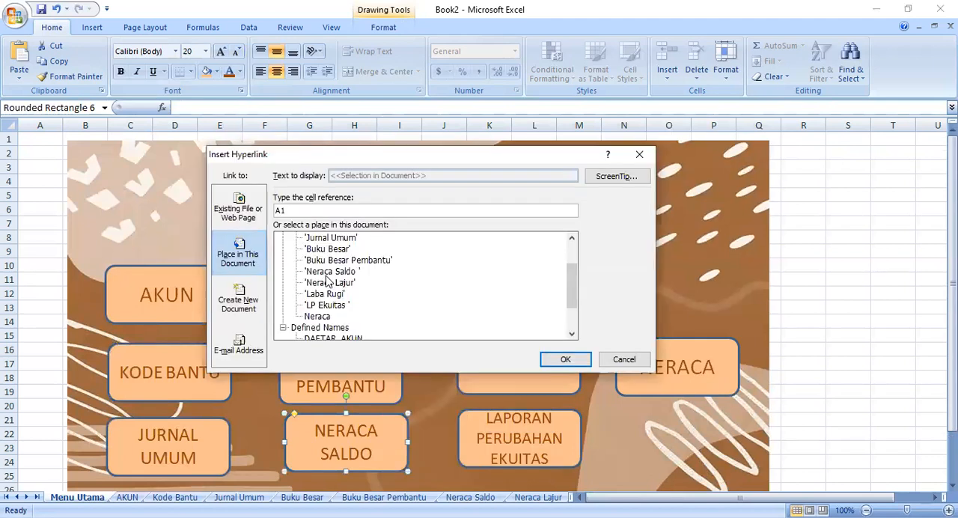
{"action": "left_click", "coordinate": [327, 272]}
{"action": "left_click", "coordinate": [566, 360]}
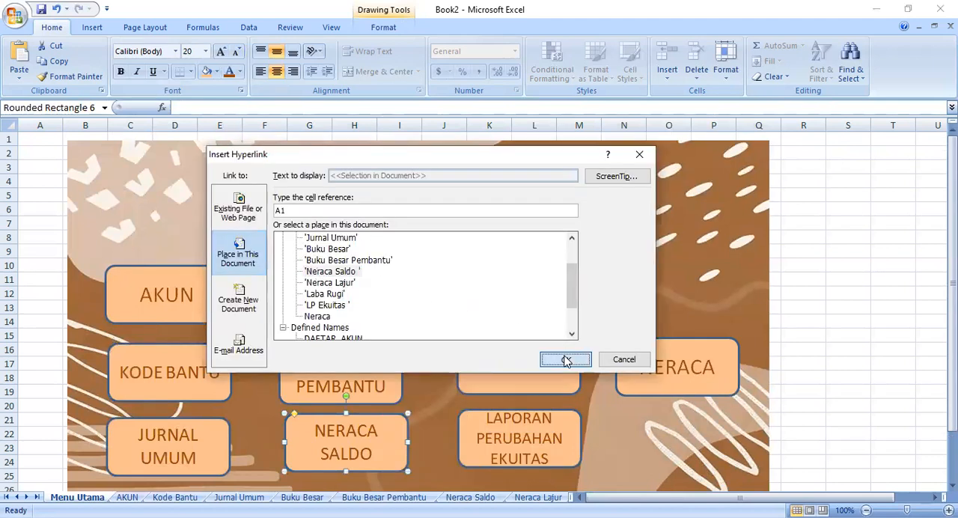
- Hyperlink the NERACA LAJUR button to cell A1 of the Neraca Lajur sheet
{"action": "left_click", "coordinate": [503, 309]}
{"action": "right_click", "coordinate": [503, 308]}
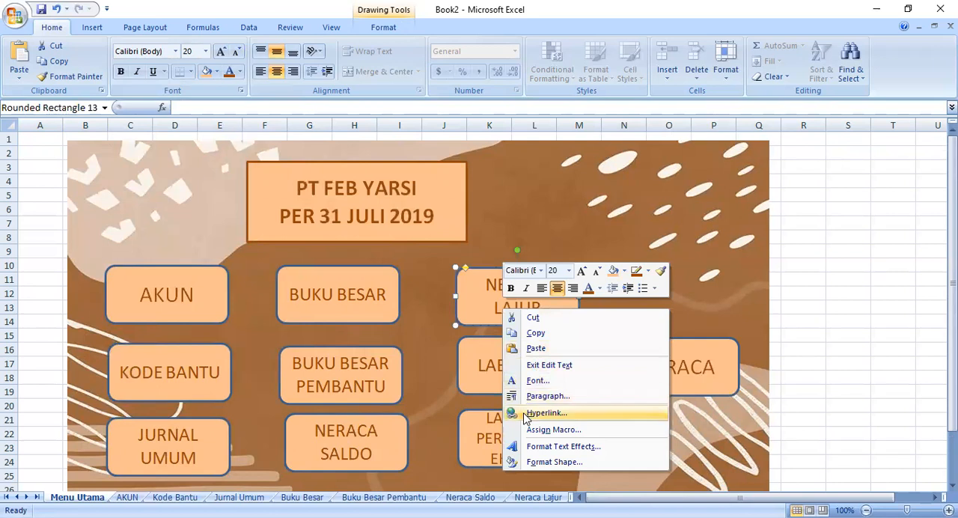
{"action": "key", "text": "Return"}
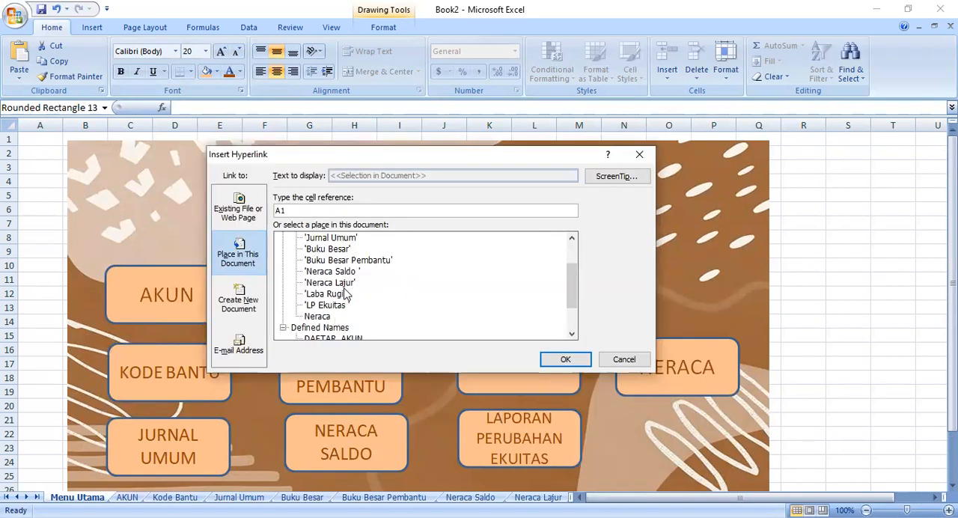
{"action": "left_click", "coordinate": [345, 284]}
{"action": "left_click", "coordinate": [566, 360]}
- Hyperlink the LABA RUGI button to cell A1 of the Laba Rugi sheet
{"action": "left_click", "coordinate": [530, 364]}
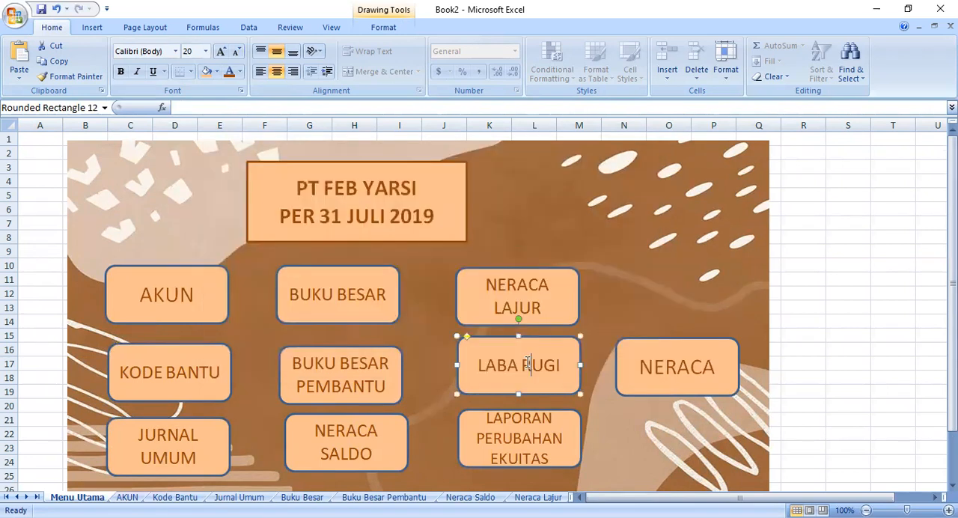
{"action": "right_click", "coordinate": [528, 306]}
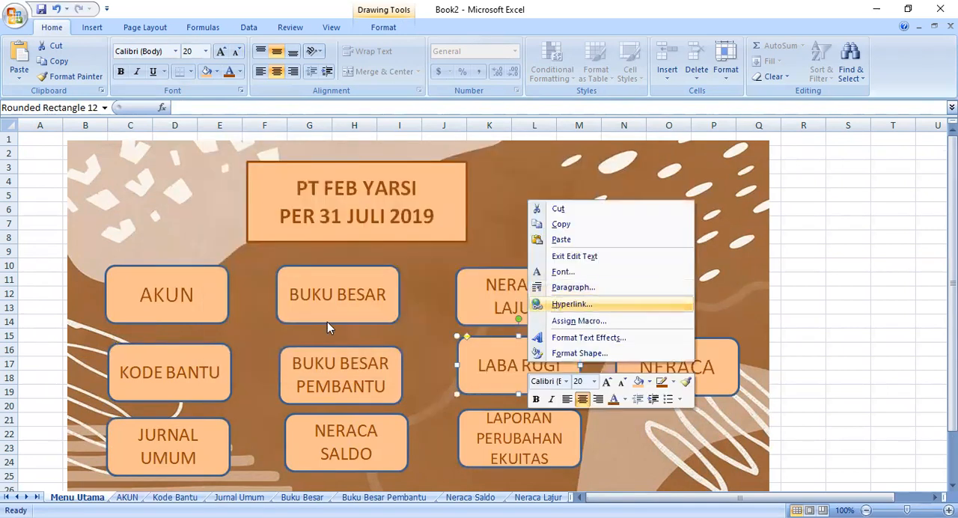
{"action": "key", "text": "Return"}
{"action": "left_click", "coordinate": [339, 295]}
{"action": "left_click", "coordinate": [566, 360]}
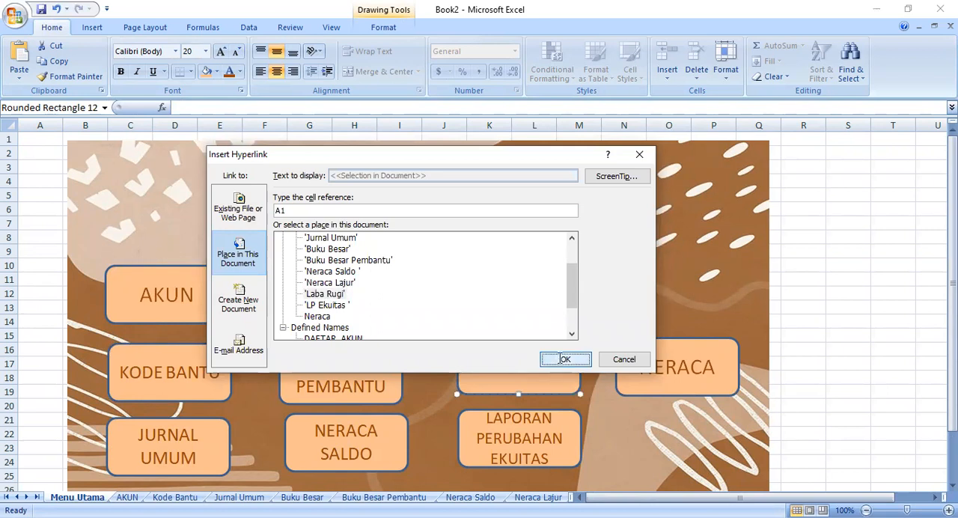
- Hyperlink the LAPORAN PERUBAHAN EKUITAS button to cell A1 of the LP Ekuitas sheet
{"action": "left_click", "coordinate": [539, 419]}
{"action": "right_click", "coordinate": [539, 421]}
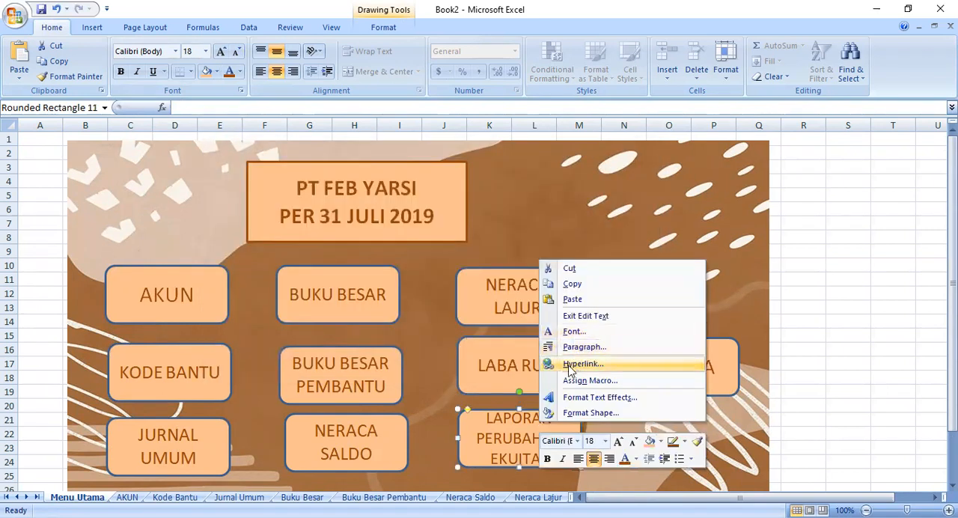
{"action": "left_click", "coordinate": [554, 364]}
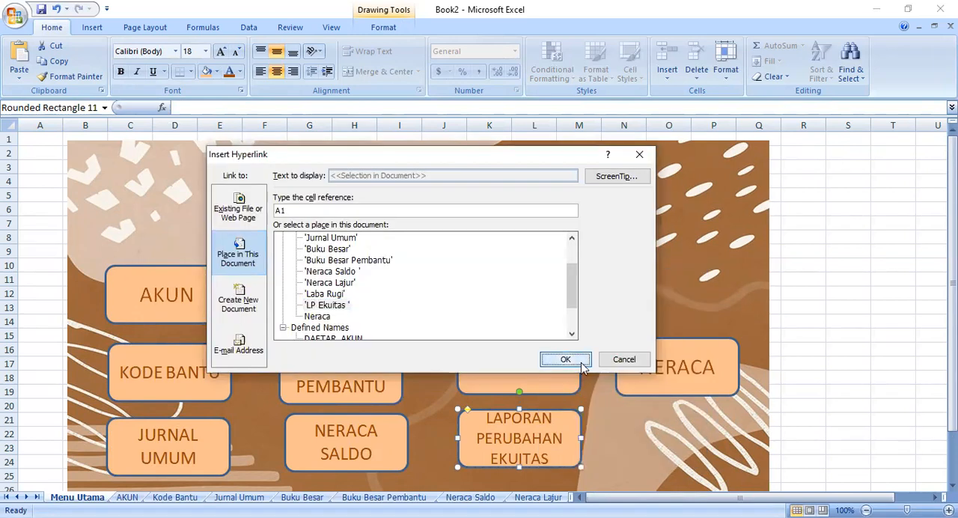
{"action": "left_click", "coordinate": [569, 359]}
- Hyperlink the NERACA button to cell A1 of the Neraca sheet and move the PT FEB YARSI title box toward the picture's centre
{"action": "left_click", "coordinate": [624, 340]}
{"action": "right_click", "coordinate": [623, 340]}
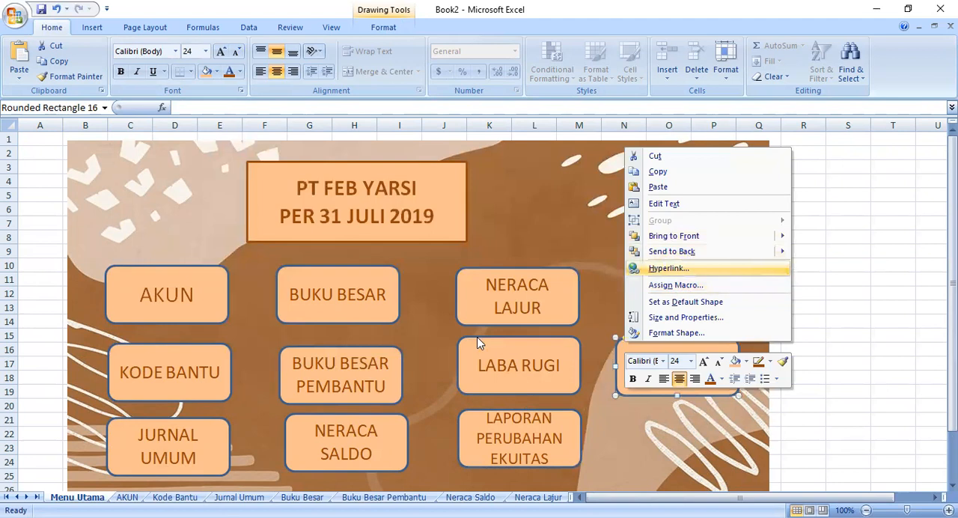
{"action": "left_click", "coordinate": [666, 268]}
{"action": "left_click", "coordinate": [316, 316]}
{"action": "left_click", "coordinate": [583, 361]}
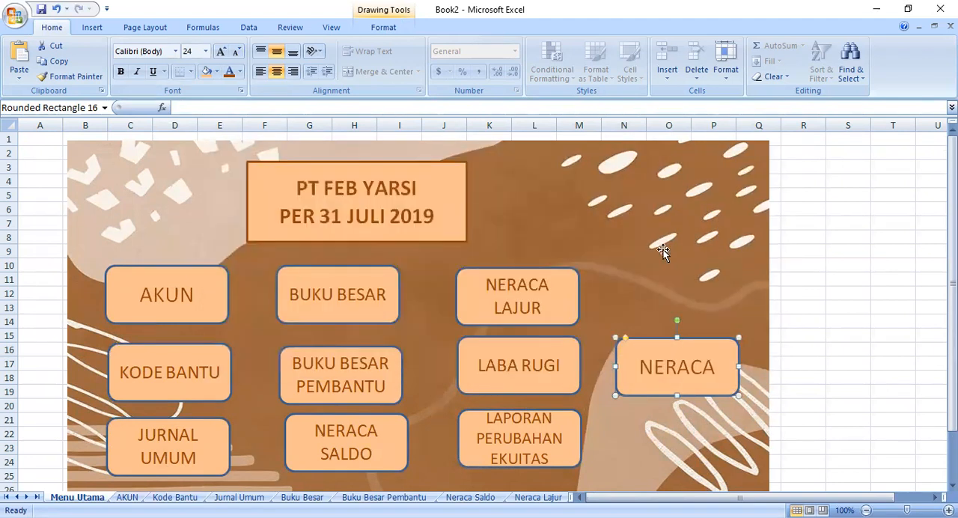
{"action": "left_click_drag", "start_coordinate": [429, 167], "coordinate": [479, 163]}
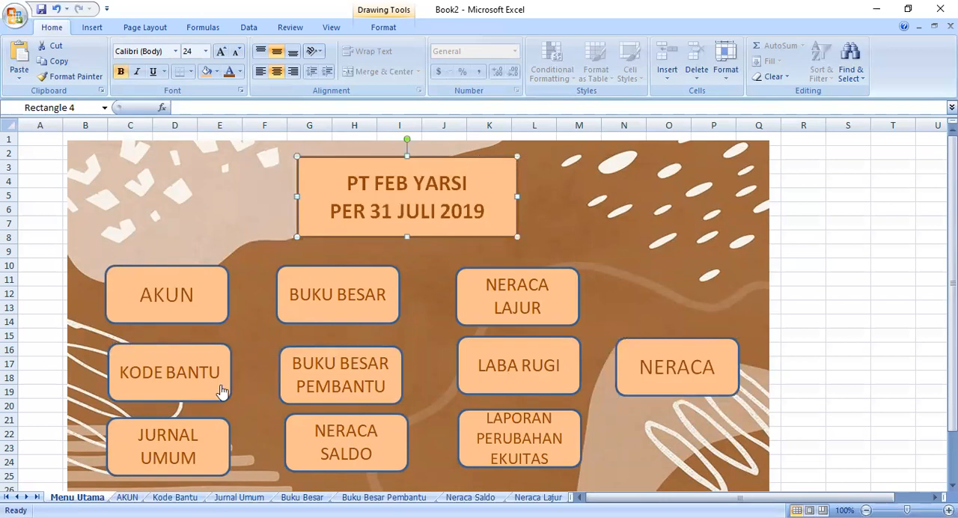
- On the AKUN sheet, give POS SALDO cell C6 a list validation with source DEBET,KREDIT, without ignoring blanks
{"action": "left_click", "coordinate": [127, 498]}
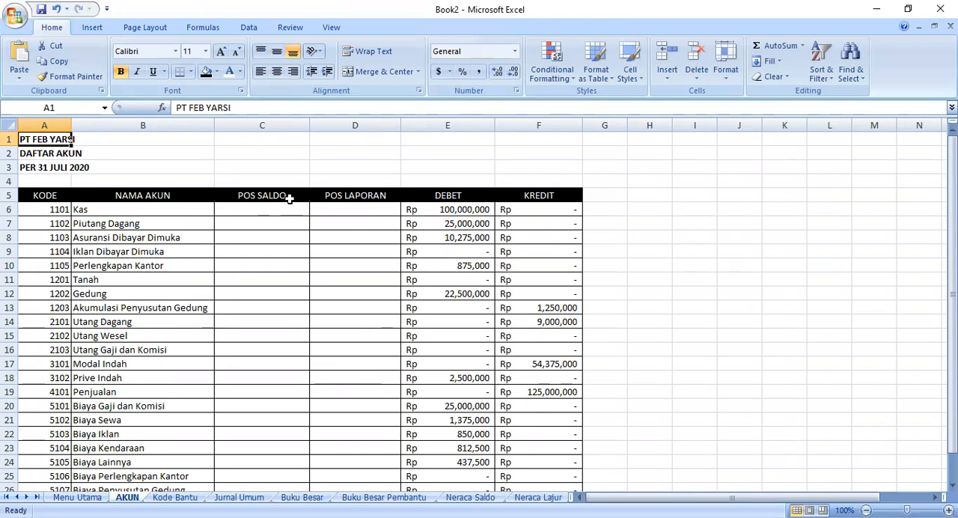
{"action": "left_click", "coordinate": [231, 207]}
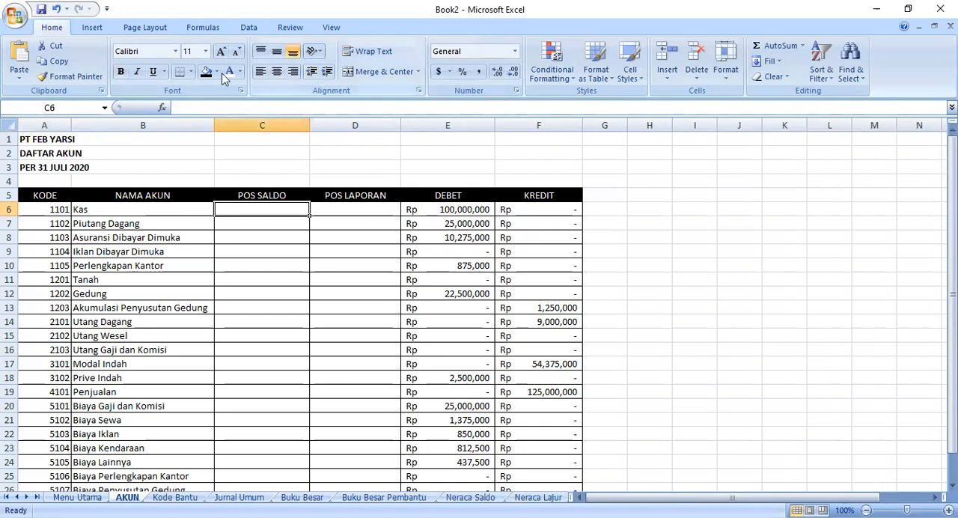
{"action": "left_click", "coordinate": [251, 28]}
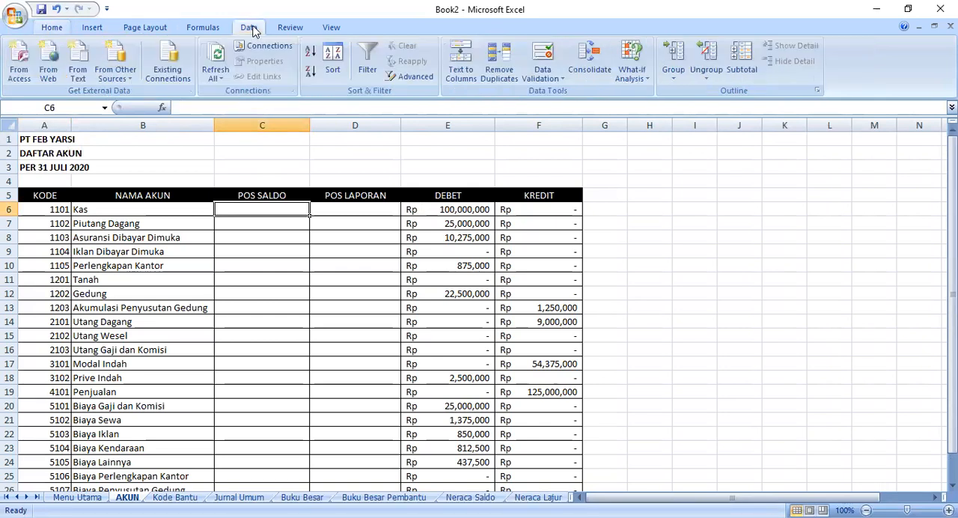
{"action": "left_click", "coordinate": [560, 76]}
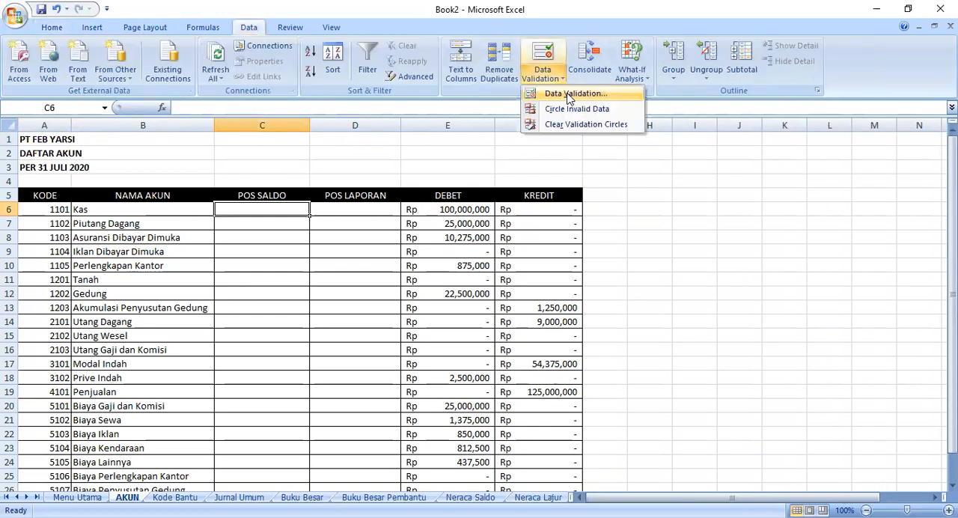
{"action": "left_click", "coordinate": [569, 96]}
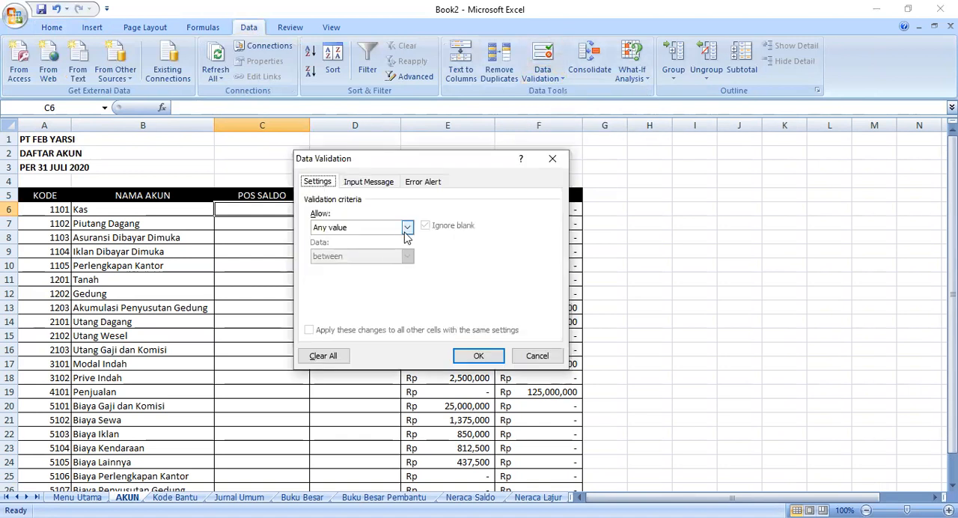
{"action": "left_click", "coordinate": [407, 229]}
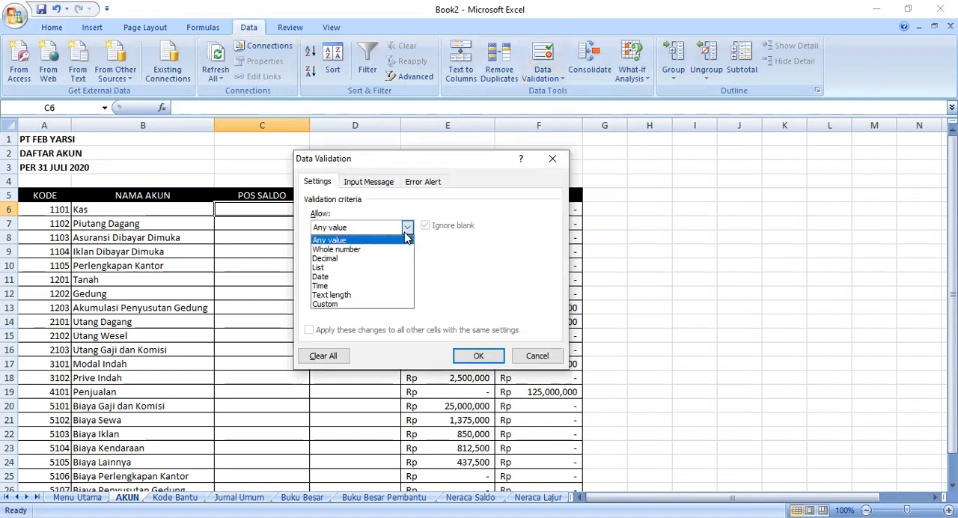
{"action": "left_click", "coordinate": [334, 270]}
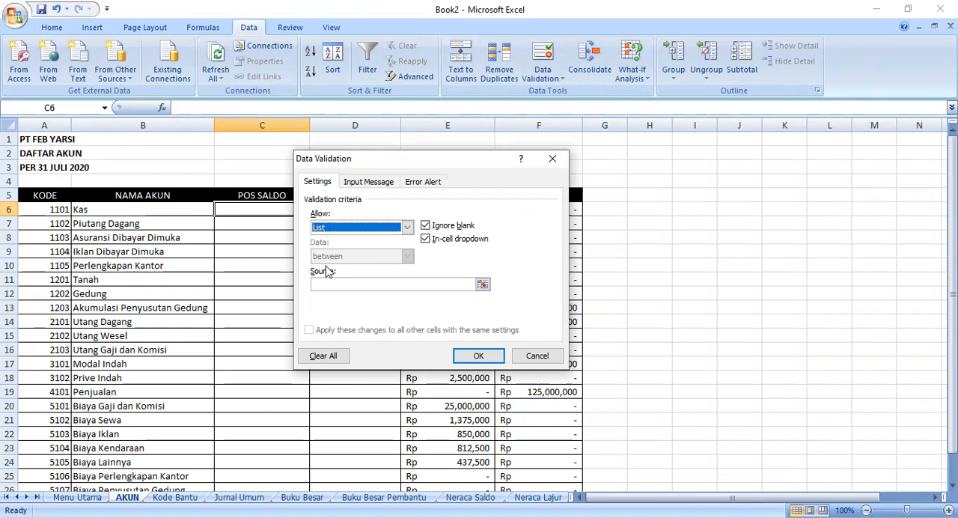
{"action": "left_click", "coordinate": [426, 226]}
{"action": "left_click", "coordinate": [367, 282]}
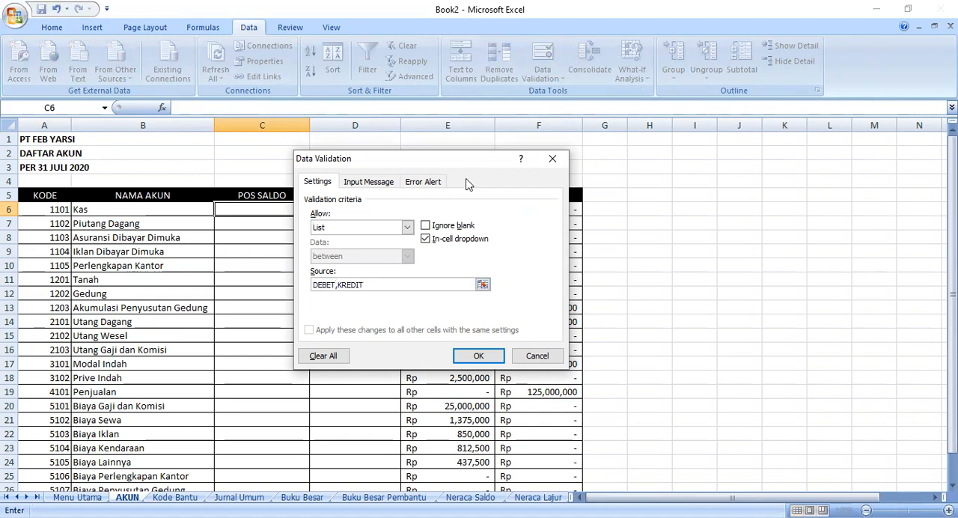
{"action": "left_click", "coordinate": [493, 360]}
- Choose DEBET for POS SALDO cell C6 and fill it down to C26
{"action": "left_click", "coordinate": [316, 210]}
{"action": "left_click", "coordinate": [308, 223]}
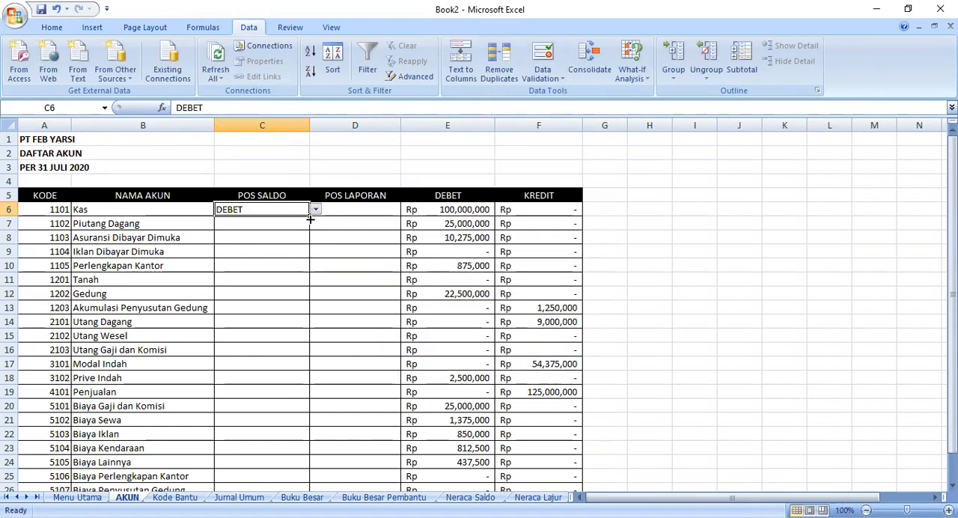
{"action": "left_click_drag", "start_coordinate": [310, 215], "coordinate": [306, 237]}
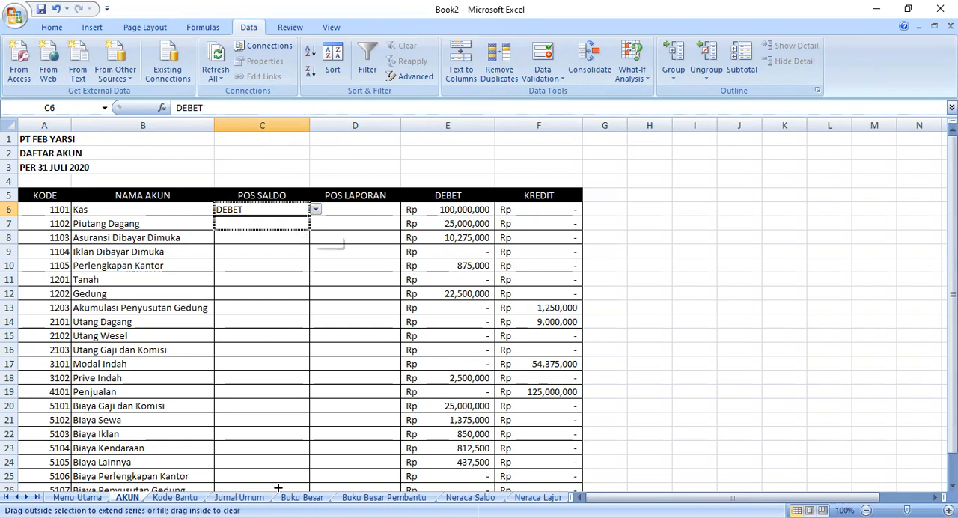
{"action": "left_click_drag", "start_coordinate": [274, 454], "coordinate": [292, 487]}
{"action": "scroll", "coordinate": [289, 324], "scroll_direction": "up", "scroll_amount": 2}
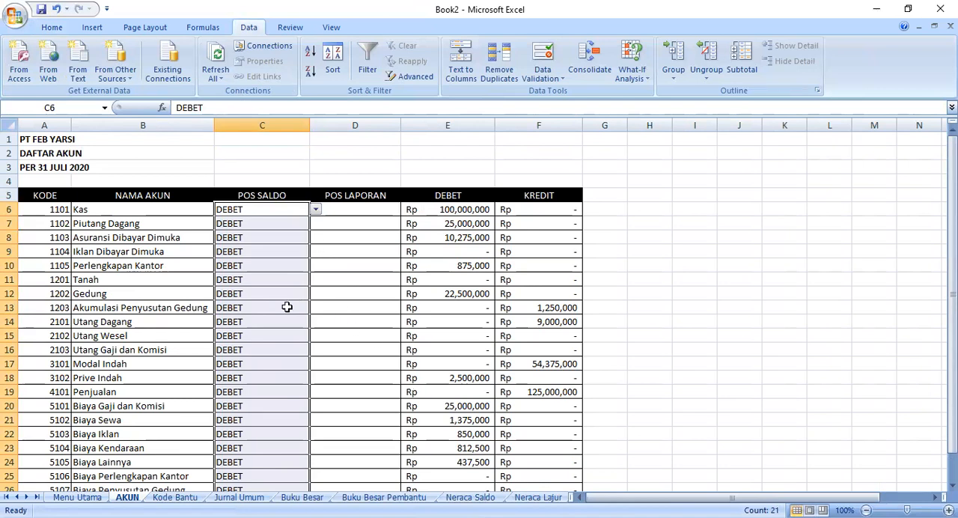
- Set POS SALDO to KREDIT for Akumulasi Penyusutan Gedung in C13 and fill it down to Utang Dagang in C14
{"action": "left_click", "coordinate": [291, 283]}
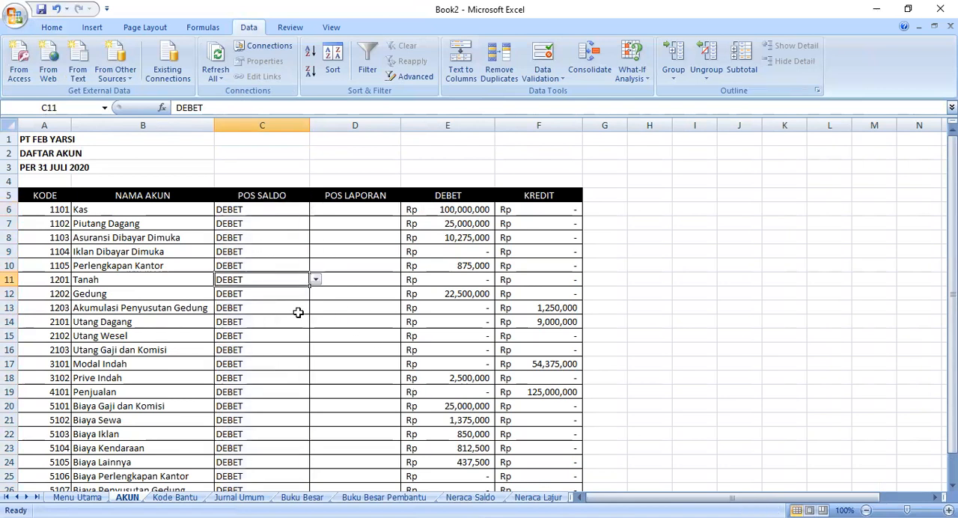
{"action": "left_click", "coordinate": [285, 307]}
{"action": "left_click", "coordinate": [315, 308]}
{"action": "left_click", "coordinate": [308, 330]}
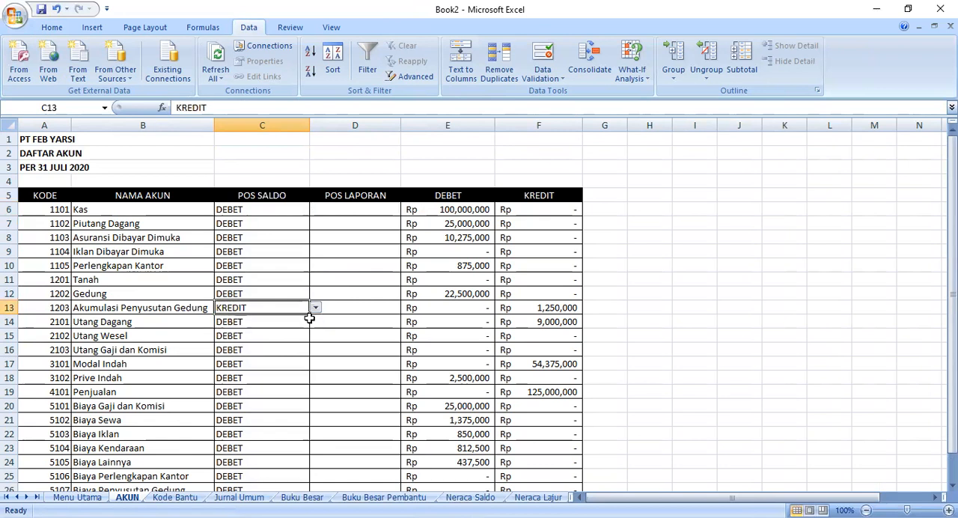
{"action": "left_click_drag", "start_coordinate": [310, 316], "coordinate": [310, 331]}
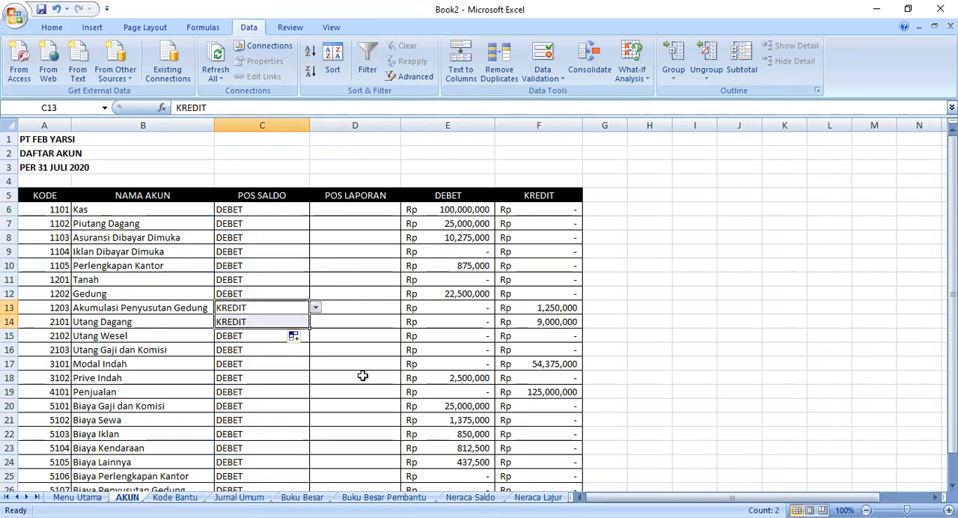
- Set POS SALDO to KREDIT for Modal Indah in C17 and Penjualan in C19
{"action": "scroll", "coordinate": [358, 364], "scroll_direction": "down", "scroll_amount": 1}
{"action": "left_click", "coordinate": [298, 324]}
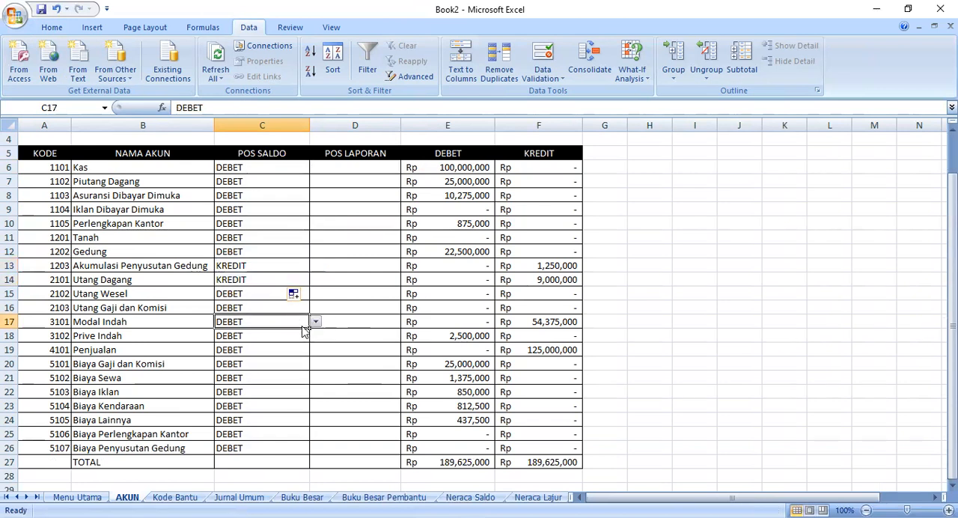
{"action": "left_click", "coordinate": [315, 322]}
{"action": "left_click", "coordinate": [303, 338]}
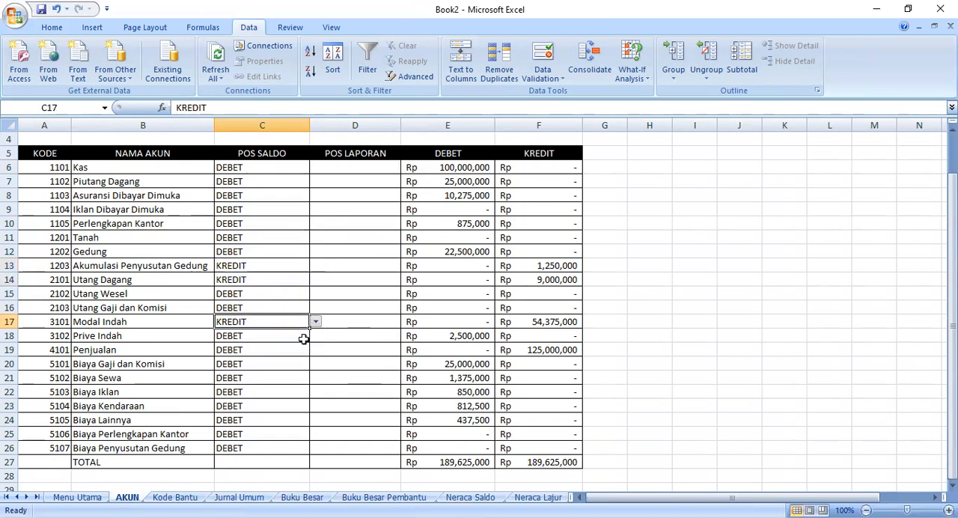
{"action": "left_click", "coordinate": [299, 351]}
{"action": "left_click", "coordinate": [315, 351]}
{"action": "left_click", "coordinate": [307, 365]}
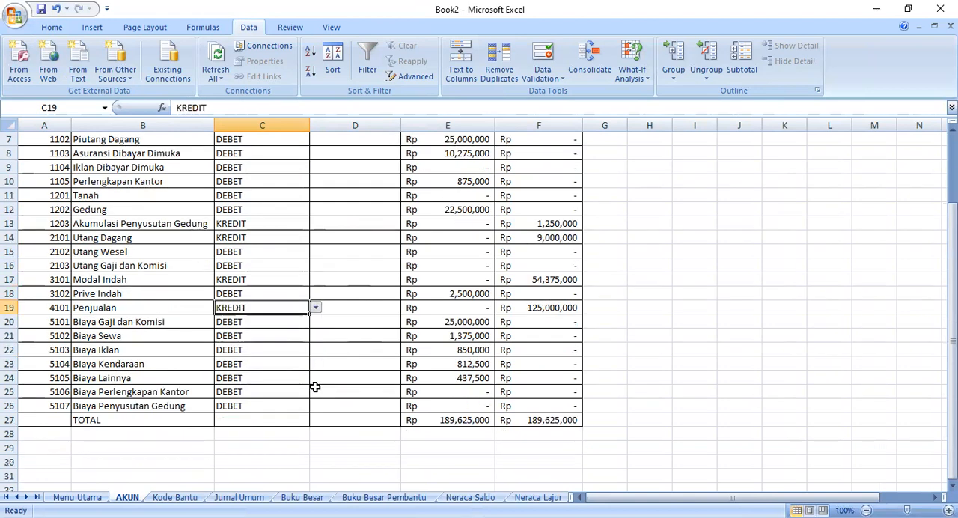
- Centre the POS SALDO entries in C6:C26 horizontally
{"action": "scroll", "coordinate": [315, 337], "scroll_direction": "up", "scroll_amount": 1}
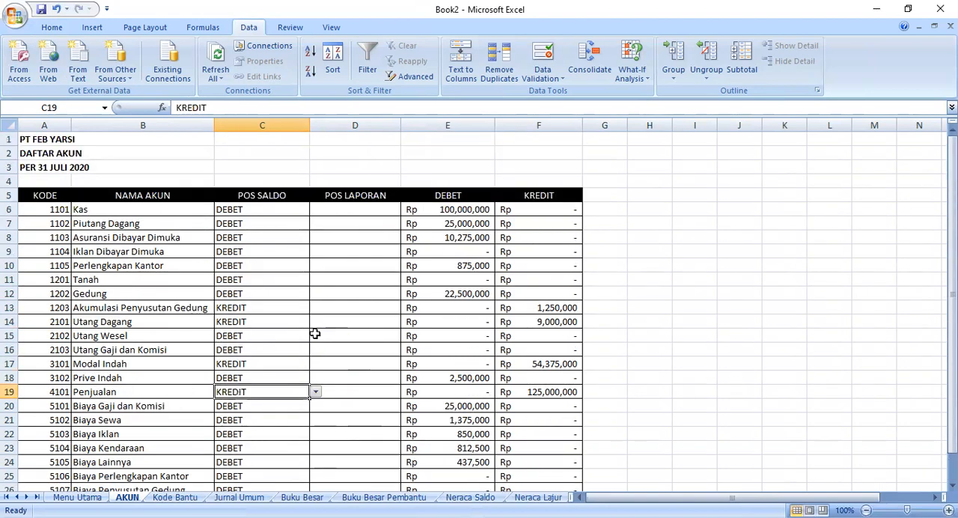
{"action": "left_click_drag", "start_coordinate": [247, 209], "coordinate": [263, 443]}
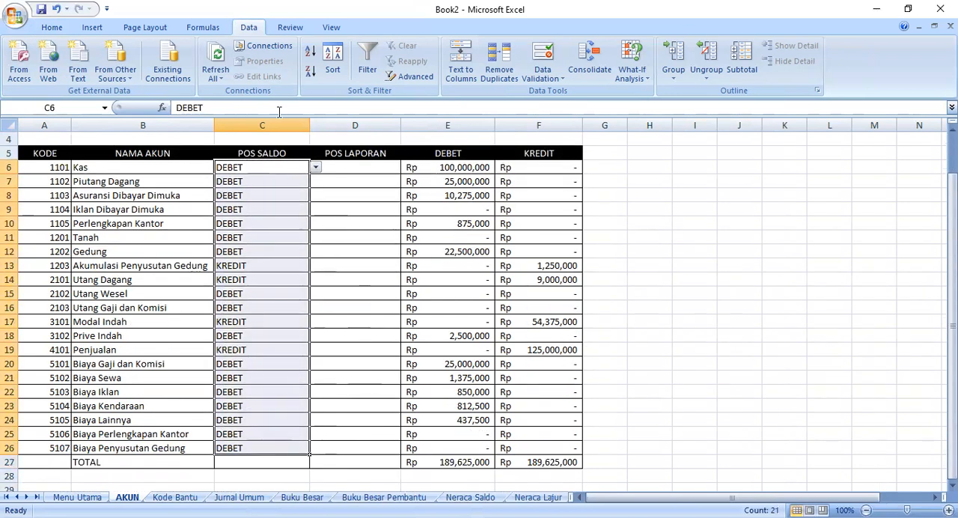
{"action": "left_click", "coordinate": [51, 27]}
{"action": "left_click", "coordinate": [277, 72]}
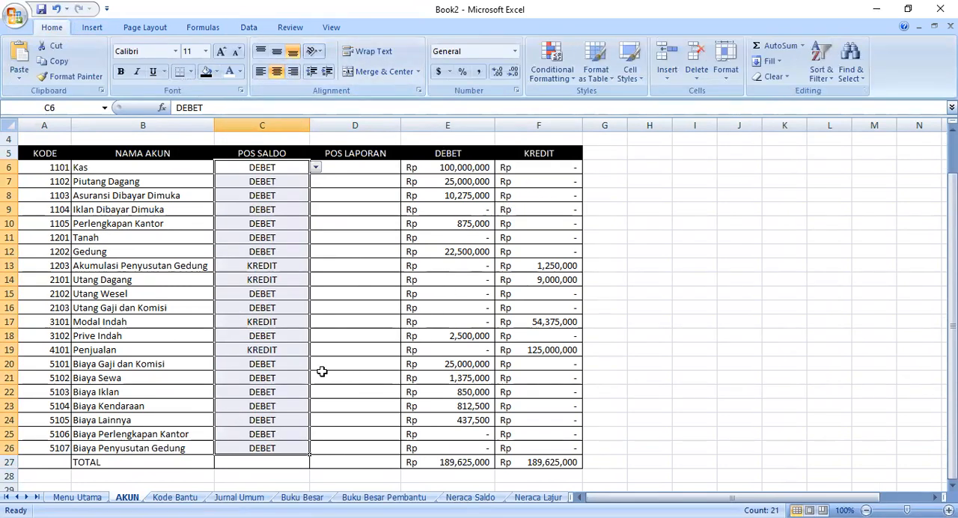
- Give POS LAPORAN cell D6 a list validation with source NERACA,LABA RUGI, without ignoring blanks
{"action": "scroll", "coordinate": [292, 303], "scroll_direction": "up", "scroll_amount": 1}
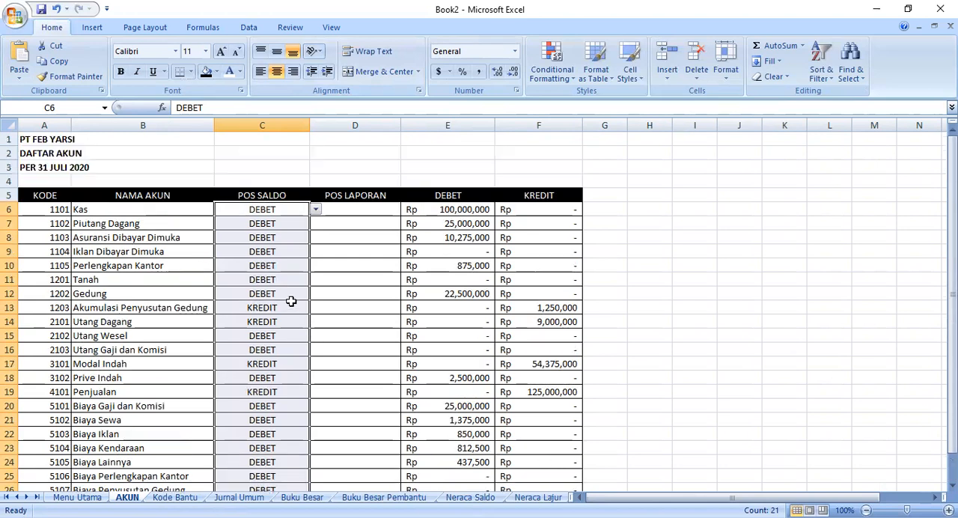
{"action": "left_click", "coordinate": [344, 233]}
{"action": "left_click", "coordinate": [339, 214]}
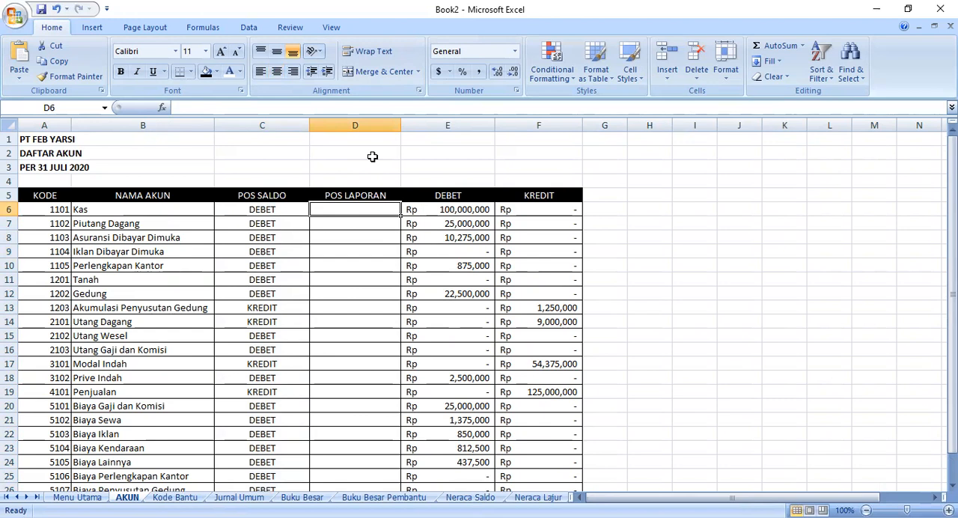
{"action": "left_click", "coordinate": [249, 26]}
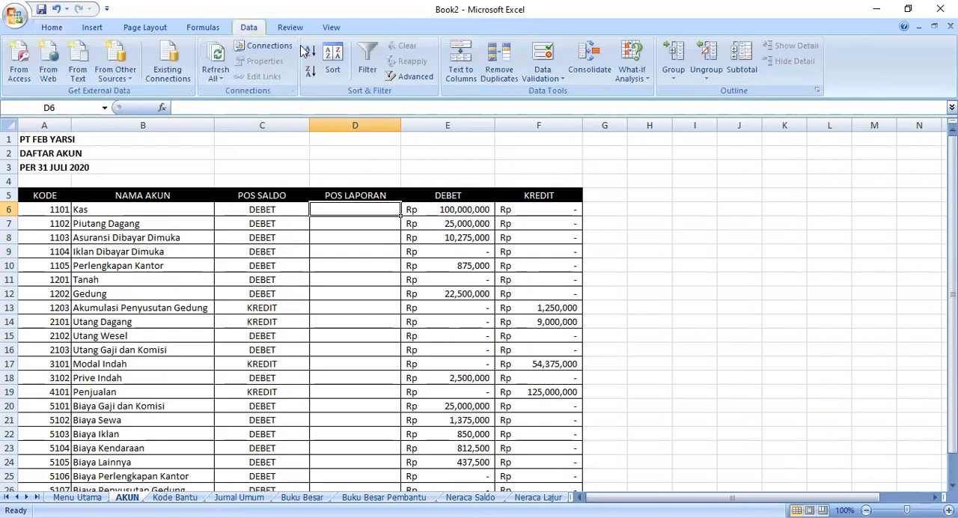
{"action": "left_click", "coordinate": [543, 75]}
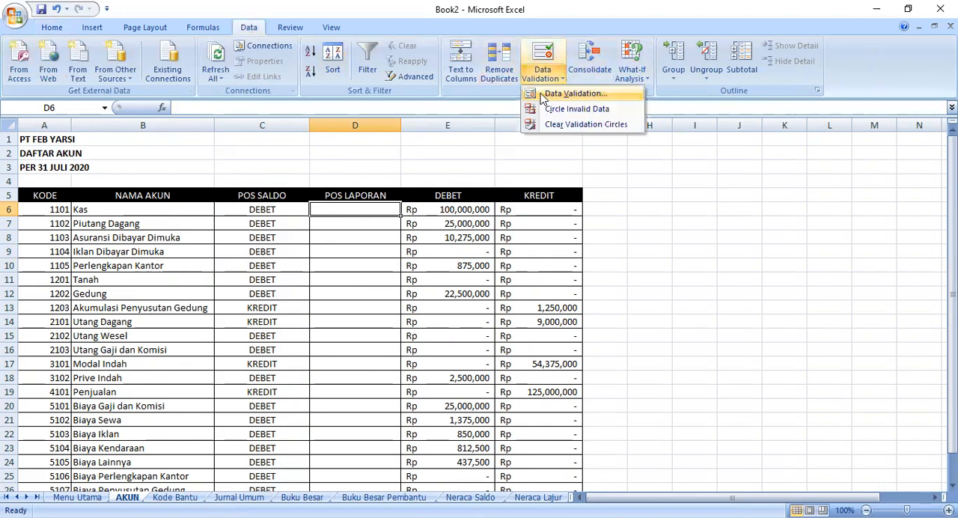
{"action": "left_click", "coordinate": [411, 228]}
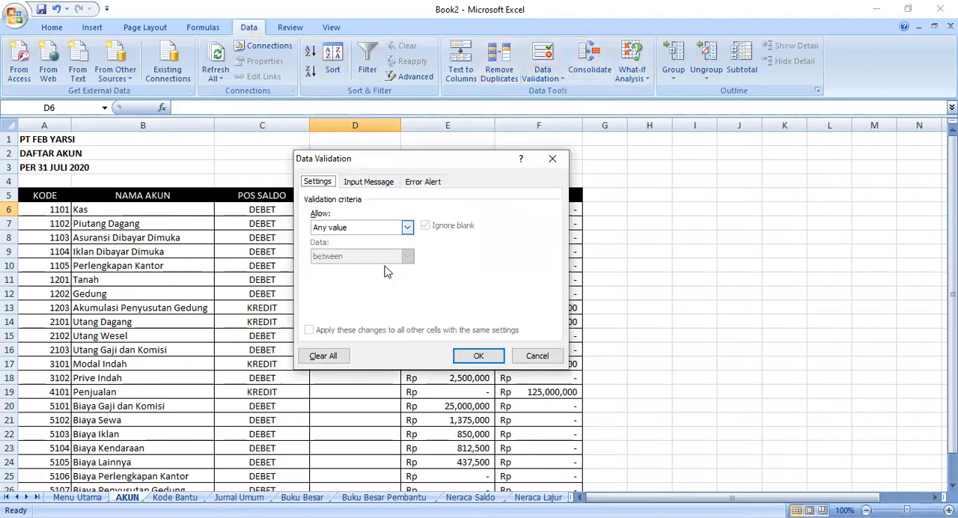
{"action": "left_click", "coordinate": [387, 268]}
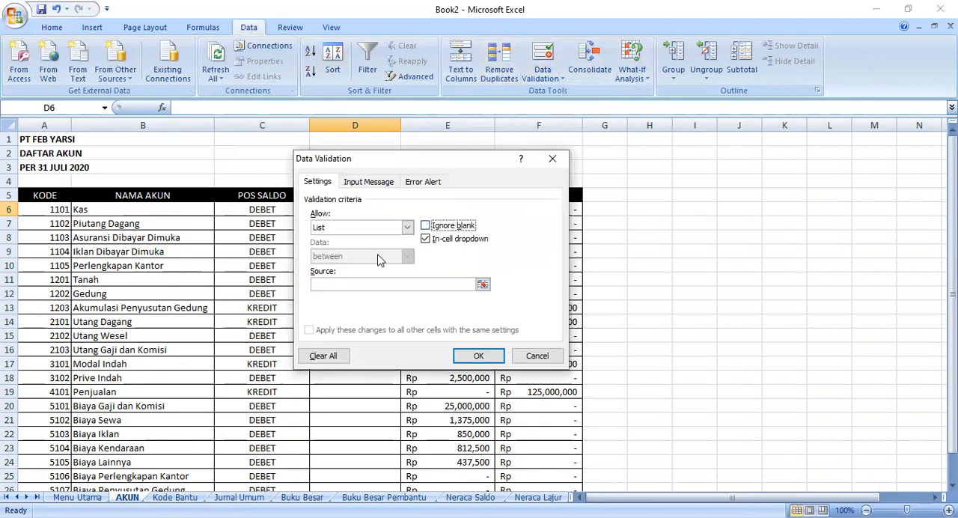
{"action": "left_click", "coordinate": [341, 284]}
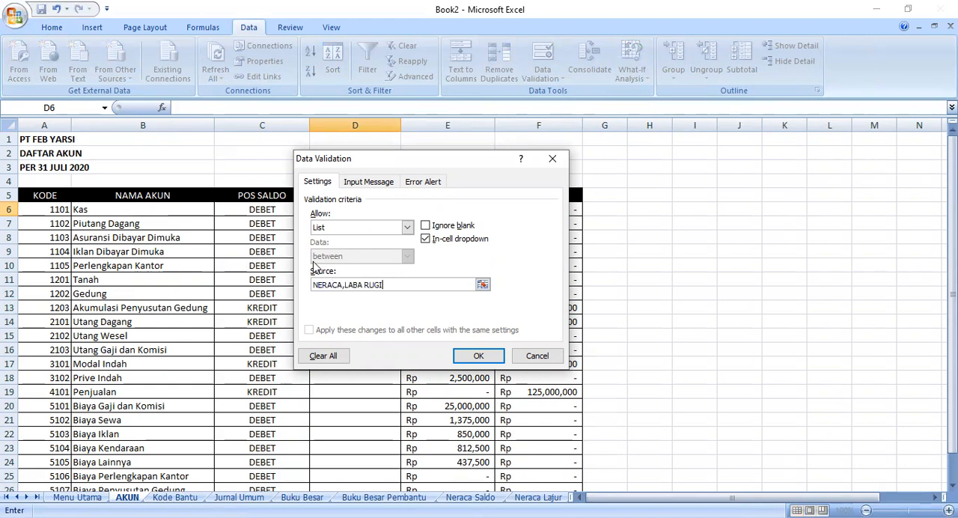
{"action": "left_click", "coordinate": [483, 359]}
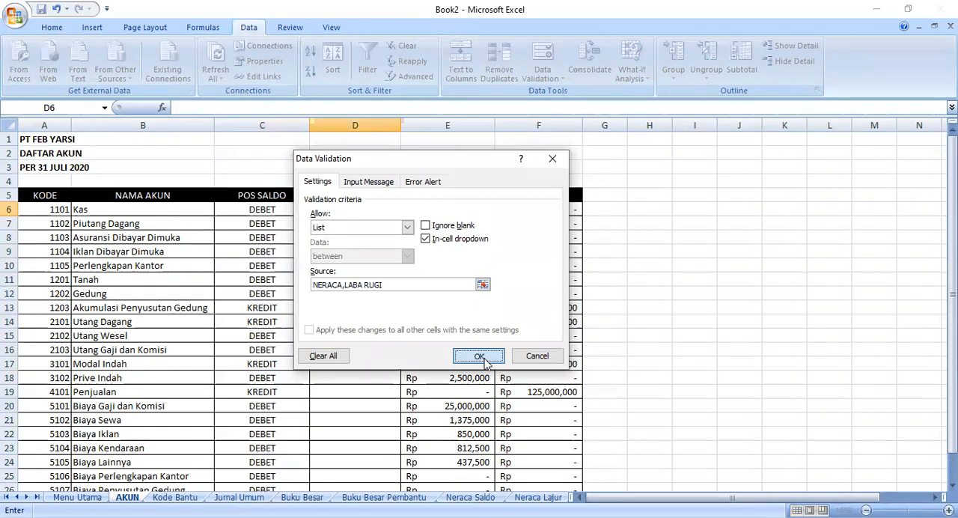
- Choose NERACA for POS LAPORAN cell D6 and fill it down to D26
{"action": "left_click", "coordinate": [408, 211]}
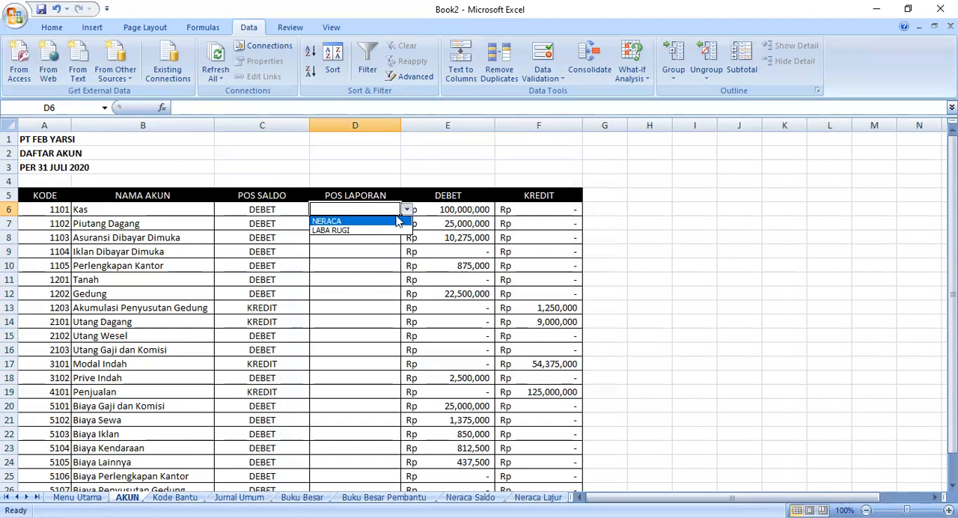
{"action": "left_click", "coordinate": [398, 221]}
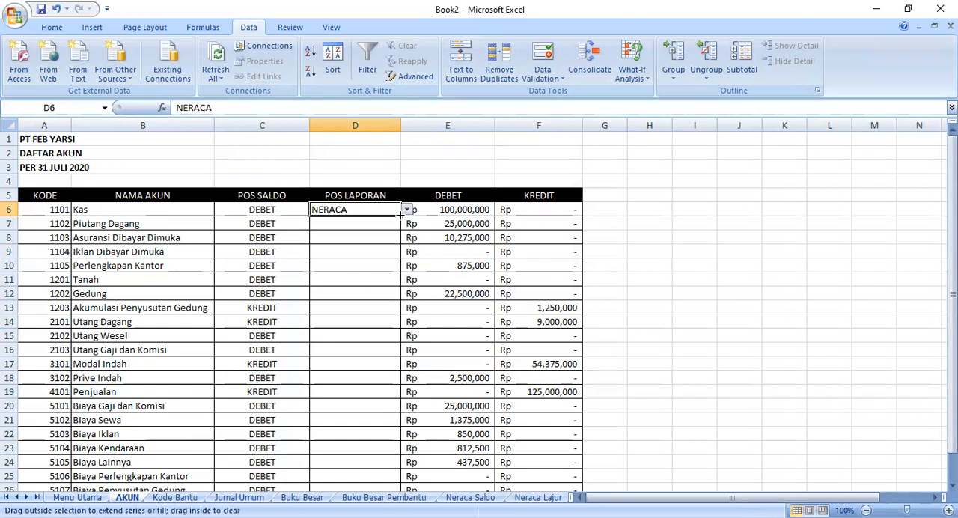
{"action": "left_click_drag", "start_coordinate": [400, 215], "coordinate": [400, 233]}
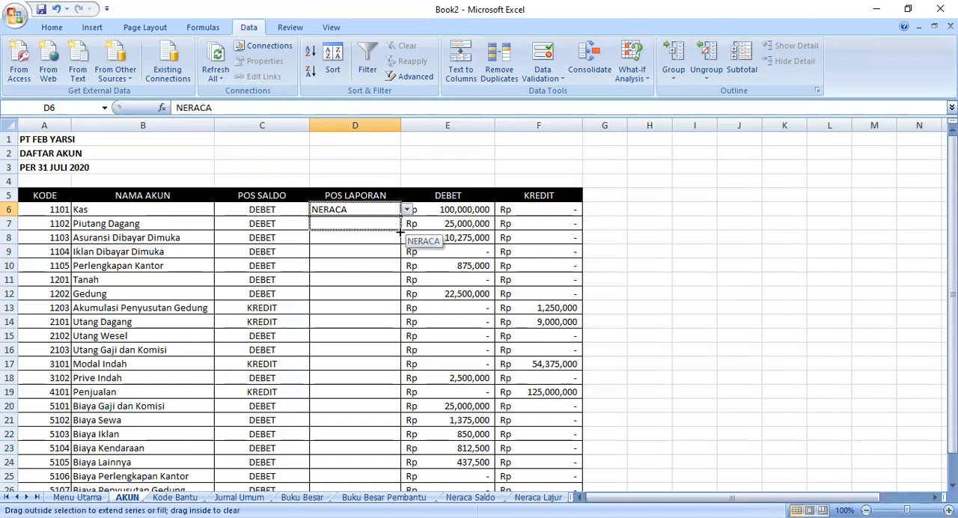
{"action": "left_click_drag", "start_coordinate": [374, 378], "coordinate": [374, 381]}
{"action": "left_click", "coordinate": [358, 390]}
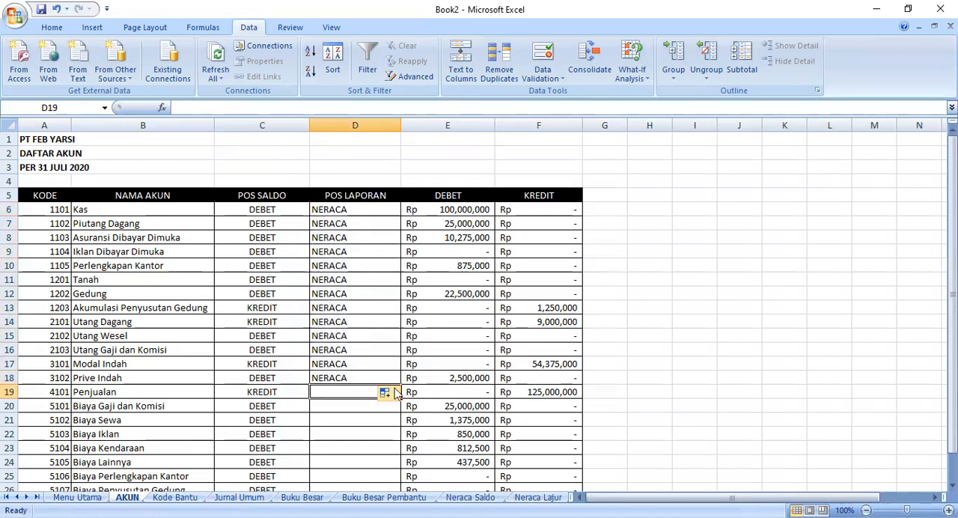
{"action": "left_click_drag", "start_coordinate": [360, 365], "coordinate": [359, 351]}
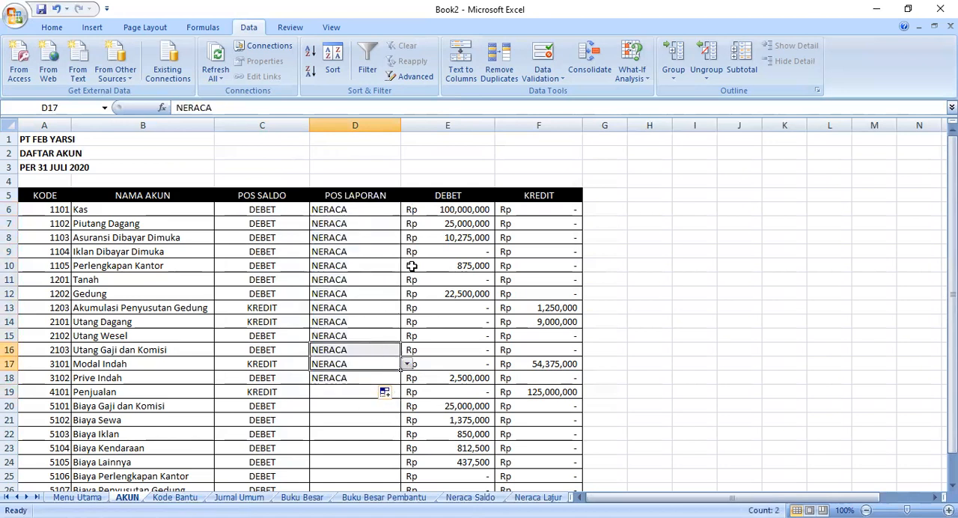
{"action": "left_click", "coordinate": [380, 209]}
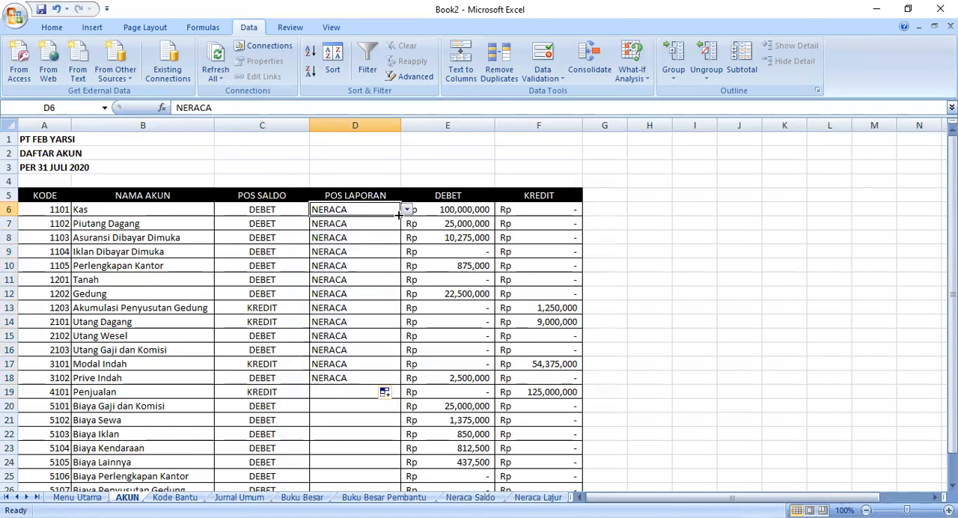
{"action": "left_click_drag", "start_coordinate": [399, 215], "coordinate": [400, 216]}
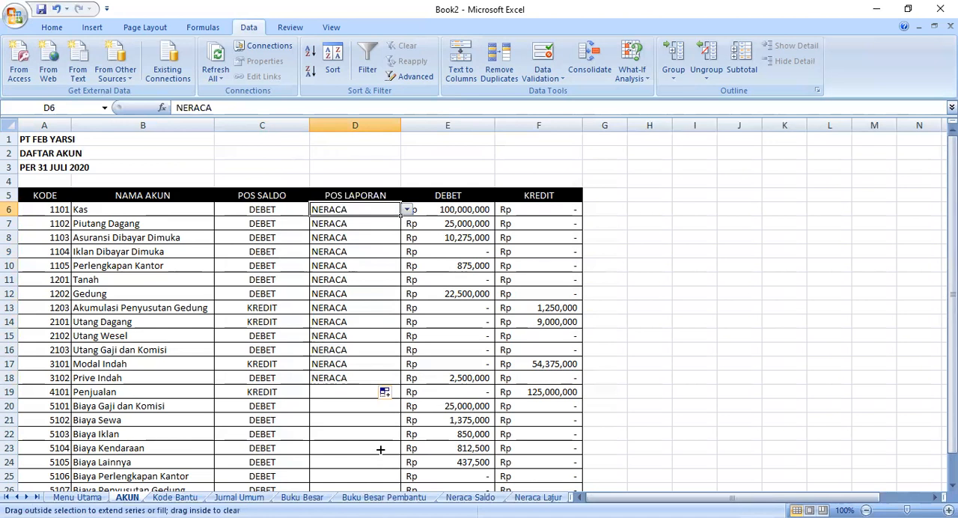
{"action": "left_click_drag", "start_coordinate": [361, 355], "coordinate": [356, 447]}
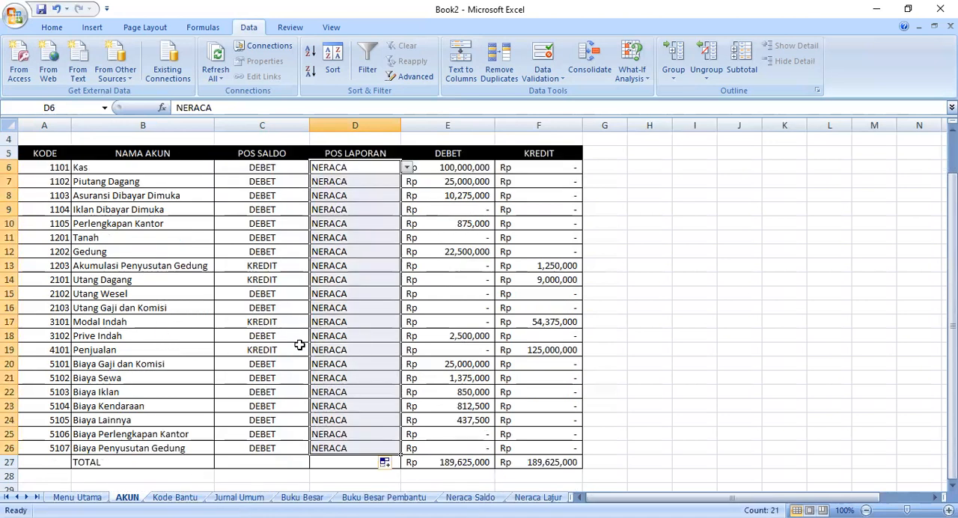
- Set POS LAPORAN to LABA RUGI for Penjualan in D19 and fill it down to D26
{"action": "left_click", "coordinate": [367, 348]}
{"action": "left_click", "coordinate": [407, 350]}
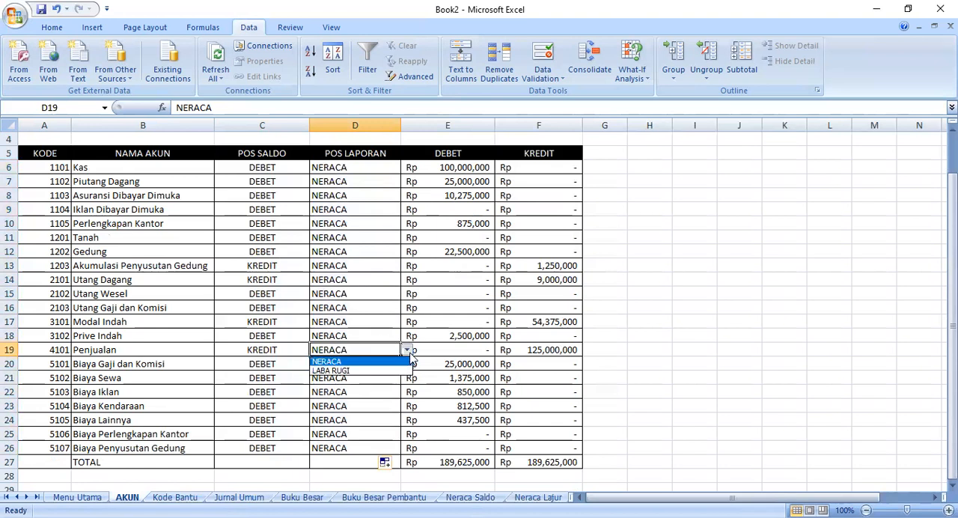
{"action": "left_click", "coordinate": [382, 375]}
{"action": "left_click_drag", "start_coordinate": [399, 355], "coordinate": [399, 378]}
{"action": "left_click_drag", "start_coordinate": [386, 449], "coordinate": [386, 449]}
{"action": "left_click", "coordinate": [517, 377]}
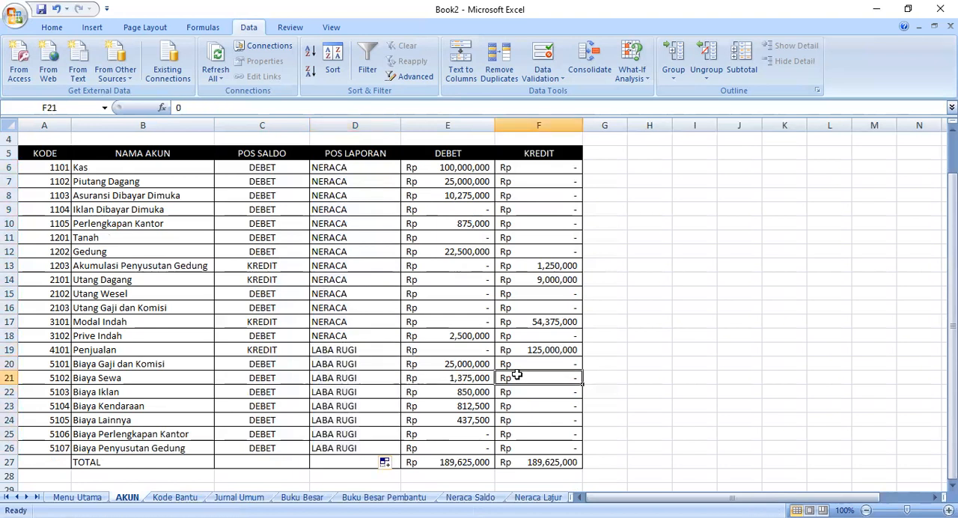
- Centre the POS LAPORAN entries in D6:D26 horizontally
{"action": "scroll", "coordinate": [516, 374], "scroll_direction": "up", "scroll_amount": 1}
{"action": "left_click_drag", "start_coordinate": [336, 208], "coordinate": [381, 449]}
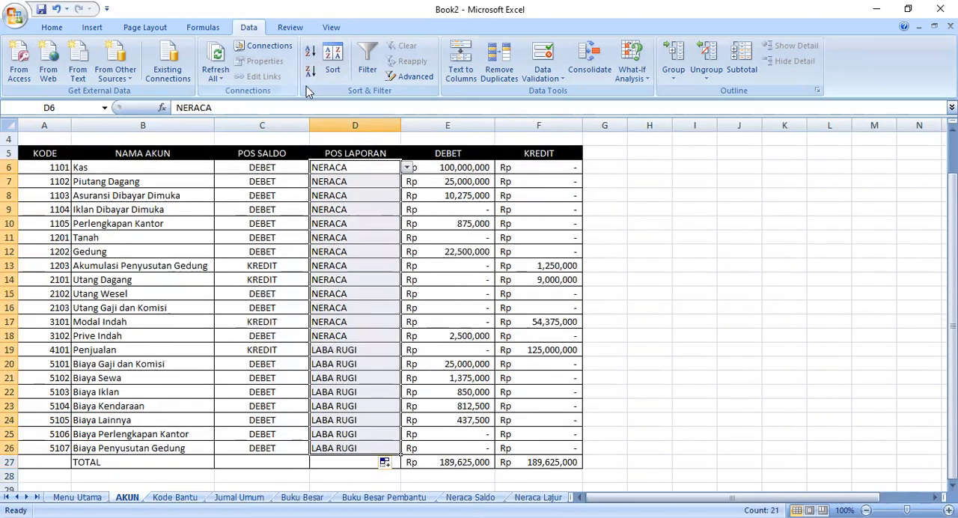
{"action": "left_click", "coordinate": [52, 27]}
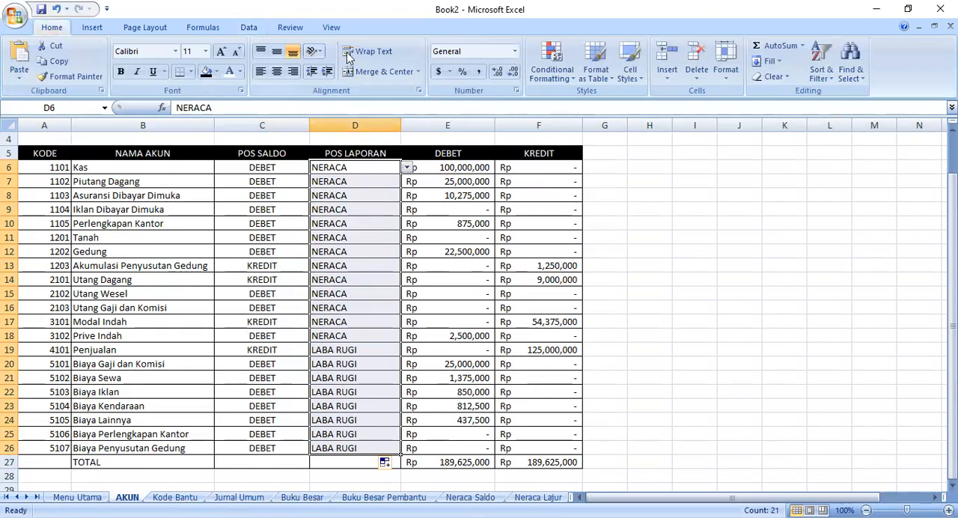
{"action": "left_click", "coordinate": [276, 71]}
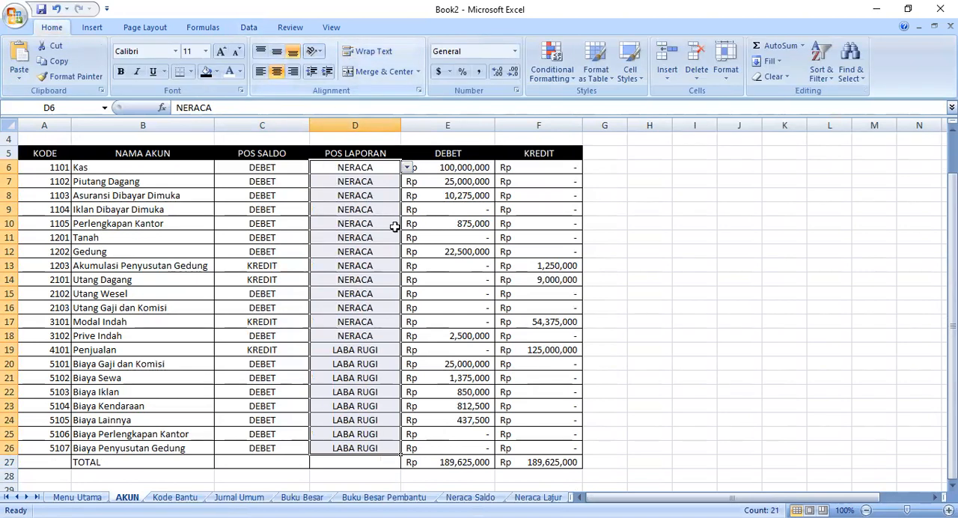
{"action": "left_click", "coordinate": [352, 266]}
- Check the range names assigned to the KODE entries A6:A26 and the whole account table A5:F27 on the AKUN sheet
{"action": "scroll", "coordinate": [187, 281], "scroll_direction": "up", "scroll_amount": 1}
{"action": "left_click", "coordinate": [67, 209]}
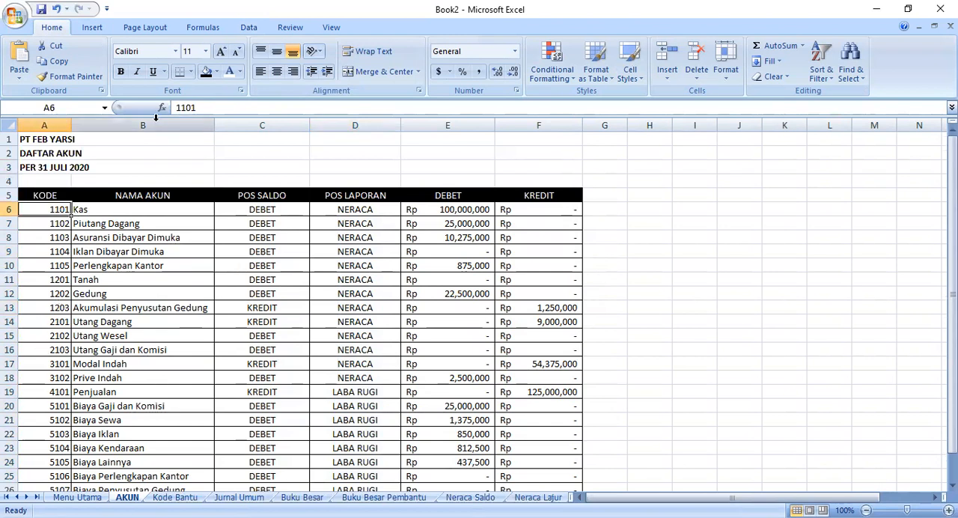
{"action": "mouse_move", "coordinate": [47, 213]}
{"action": "left_mouse_down"}
{"action": "mouse_move", "coordinate": [42, 398]}
{"action": "mouse_move", "coordinate": [30, 480]}
{"action": "mouse_move", "coordinate": [30, 447]}
{"action": "left_mouse_up"}
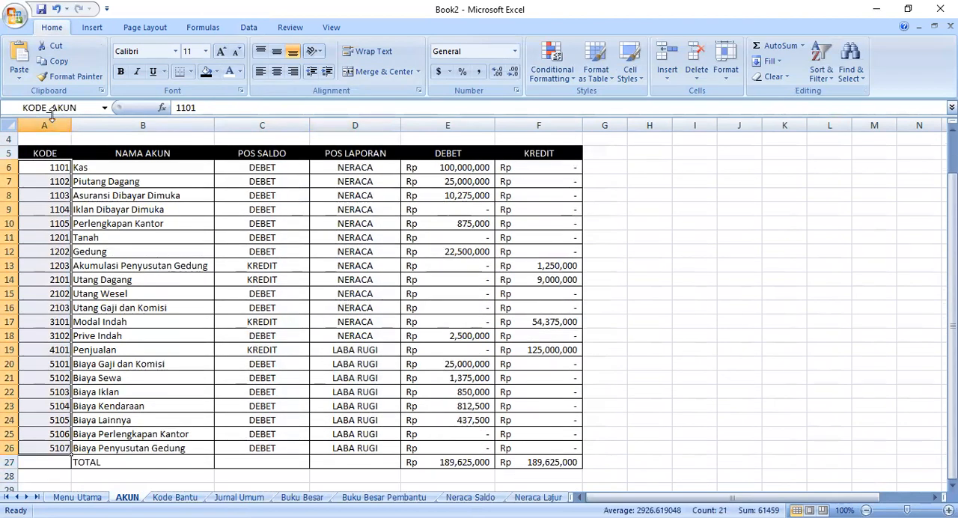
{"action": "left_click", "coordinate": [92, 107]}
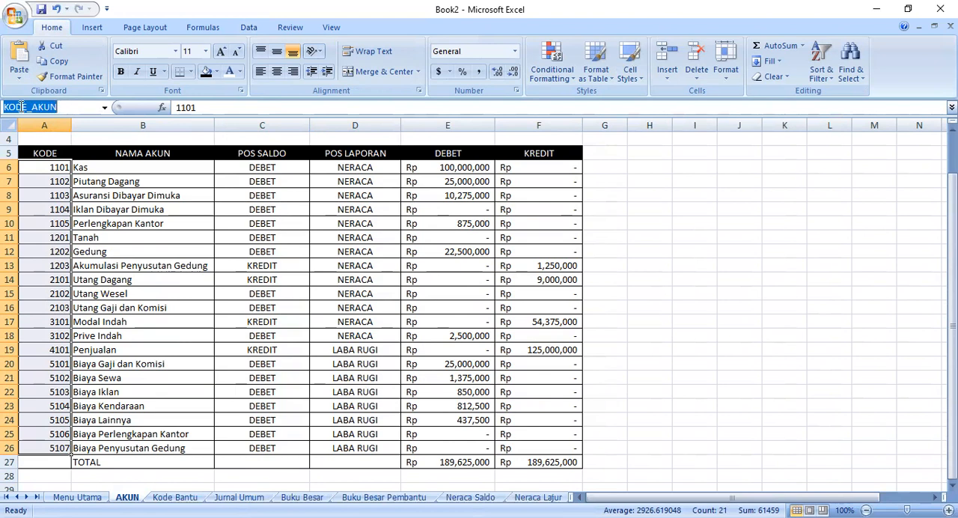
{"action": "left_click", "coordinate": [112, 210]}
{"action": "left_click_drag", "start_coordinate": [44, 153], "coordinate": [551, 459]}
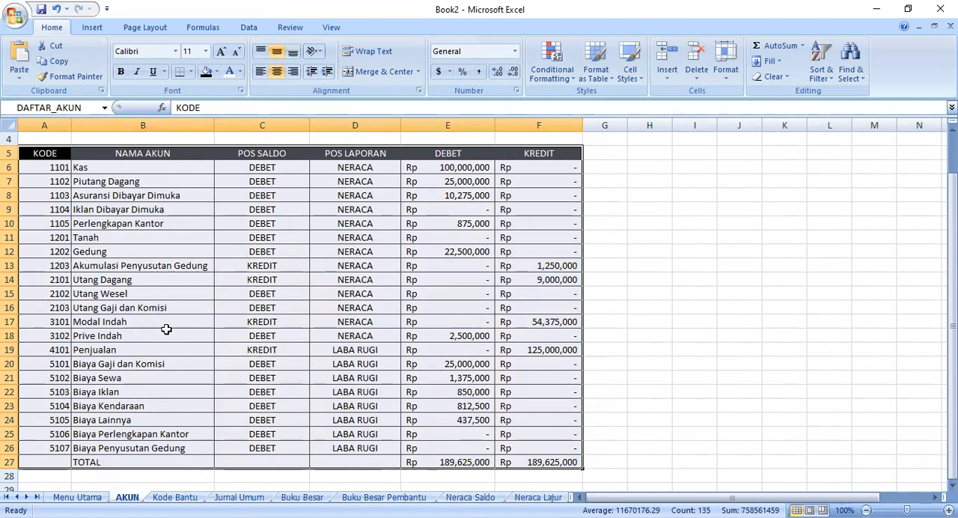
{"action": "left_click", "coordinate": [85, 108]}
{"action": "type", "text": "H14"}
- Check the range names assigned to the codes A6:A19 and the full table A5:D19 on the Kode Bantu sheet
{"action": "left_click", "coordinate": [176, 498]}
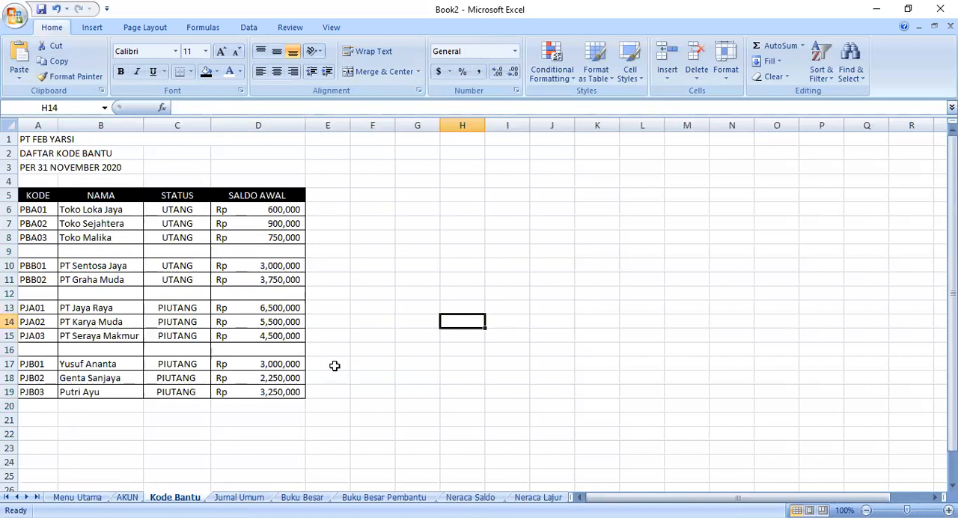
{"action": "left_click", "coordinate": [35, 212]}
{"action": "left_click_drag", "start_coordinate": [35, 212], "coordinate": [27, 391]}
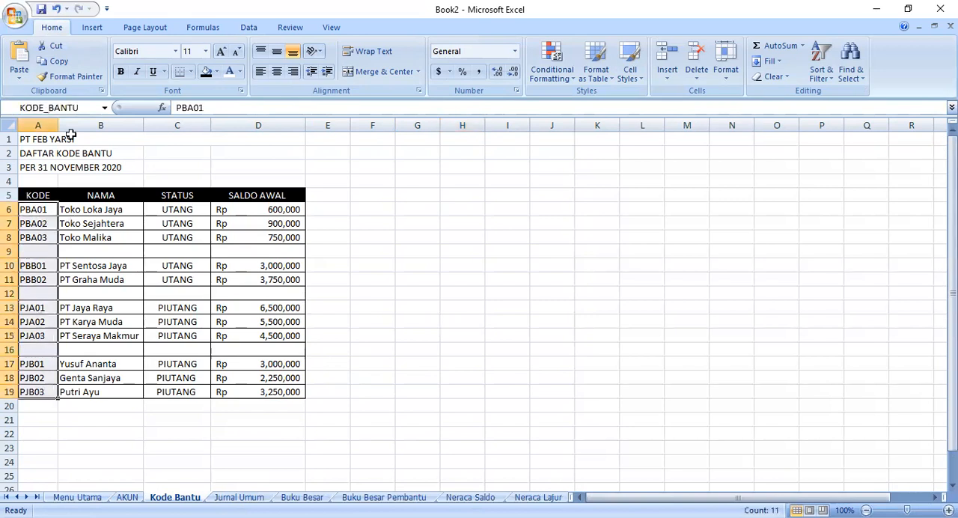
{"action": "left_click_drag", "start_coordinate": [24, 193], "coordinate": [283, 390]}
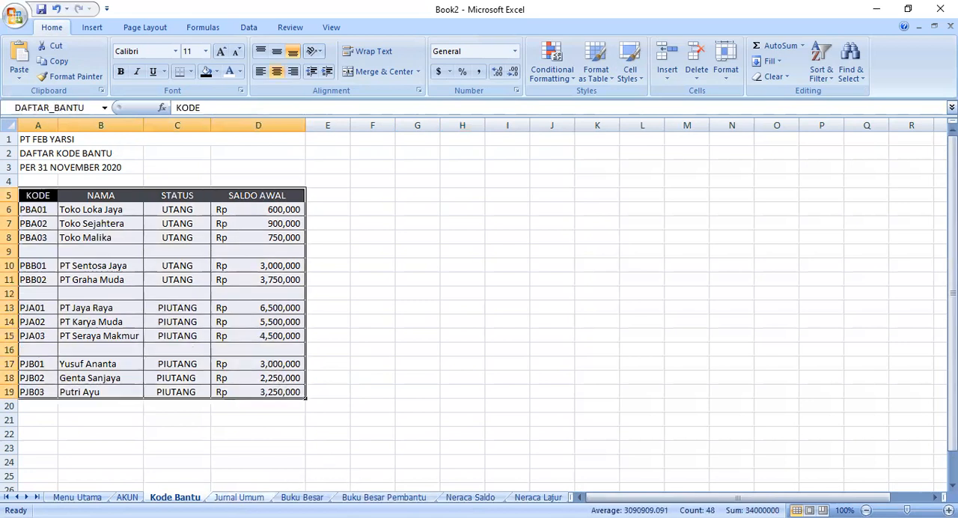
- Review the SALDO AWAL entries on the Jurnal Umum sheet down to the first empty row, 27
{"action": "left_click", "coordinate": [239, 497]}
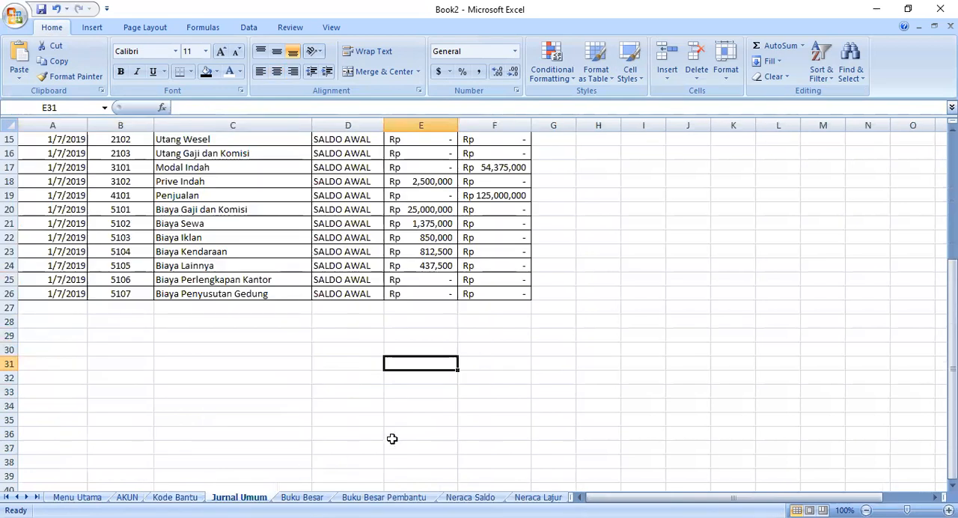
{"action": "scroll", "coordinate": [317, 367], "scroll_direction": "up", "scroll_amount": 5}
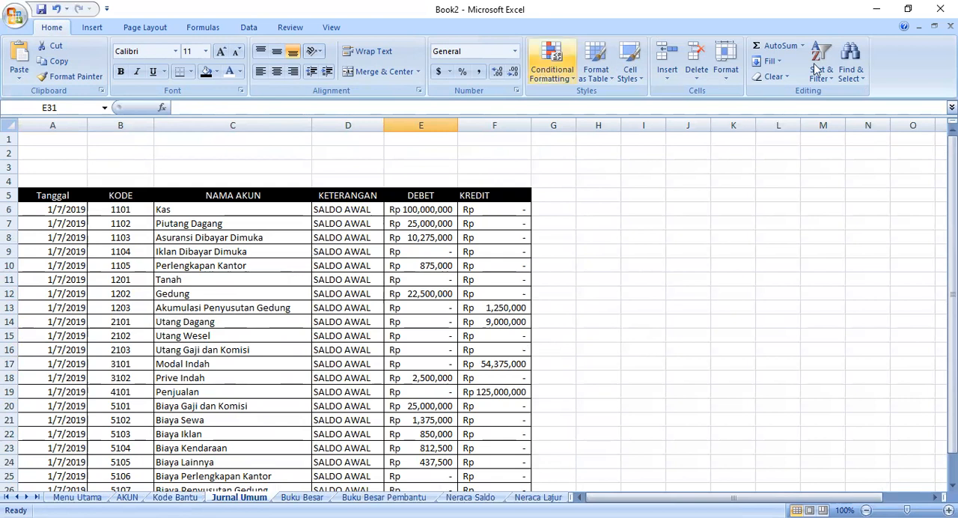
{"action": "scroll", "coordinate": [375, 377], "scroll_direction": "down", "scroll_amount": 3}
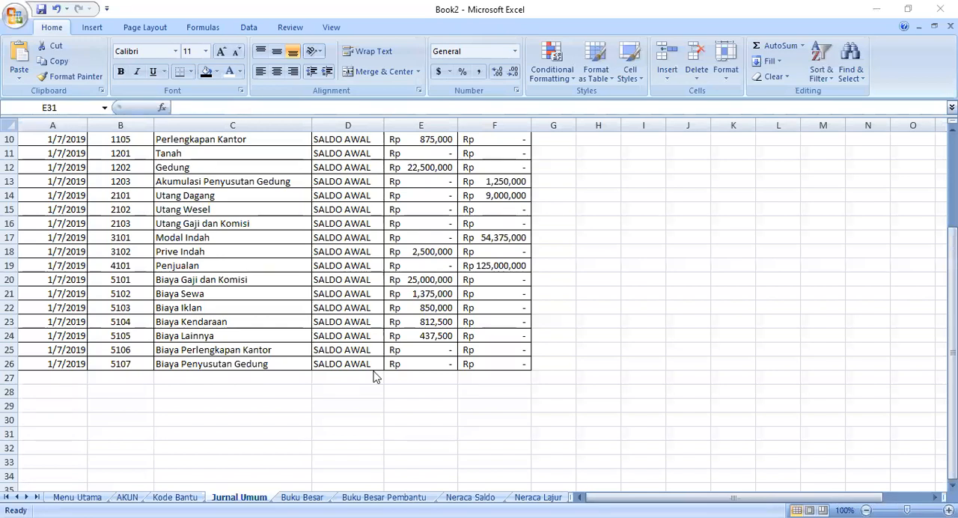
{"action": "scroll", "coordinate": [376, 377], "scroll_direction": "up", "scroll_amount": 2}
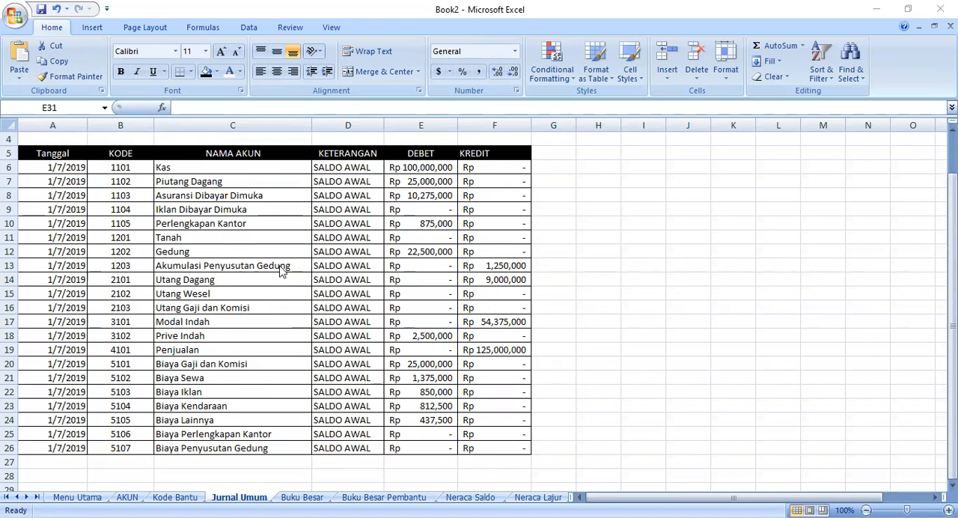
{"action": "scroll", "coordinate": [281, 271], "scroll_direction": "down", "scroll_amount": 3}
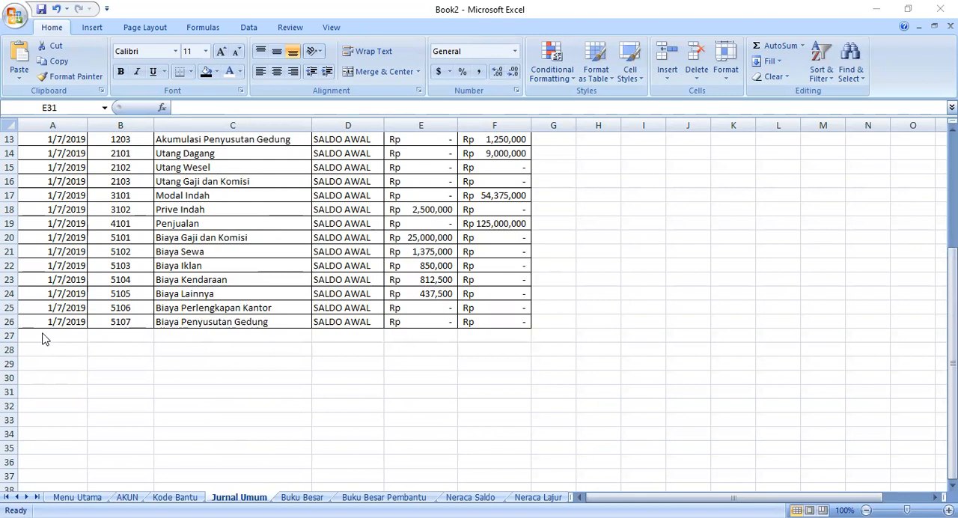
{"action": "left_click", "coordinate": [60, 335]}
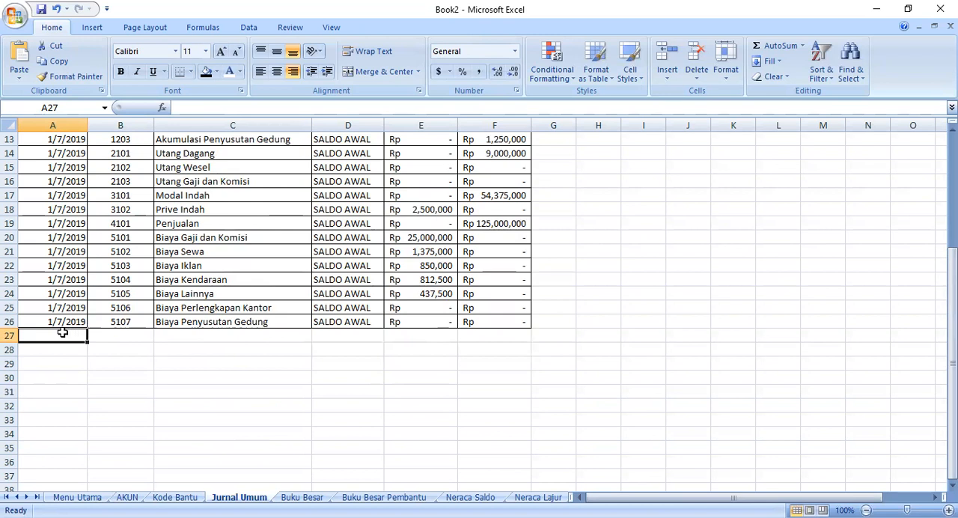
- Give KODE cell B27 on Jurnal Umum a list validation with source =KODE_AKUN, without ignoring blanks
{"action": "left_click", "coordinate": [116, 332]}
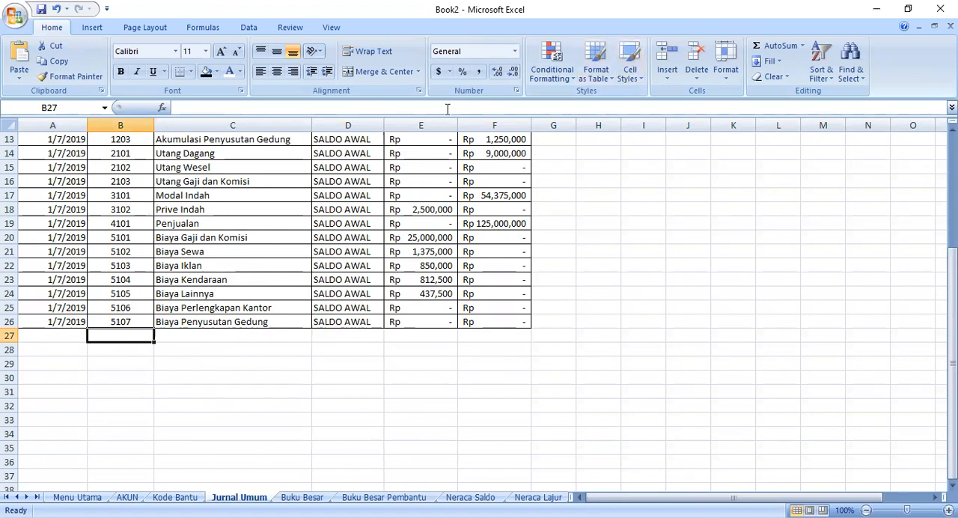
{"action": "left_click", "coordinate": [248, 27]}
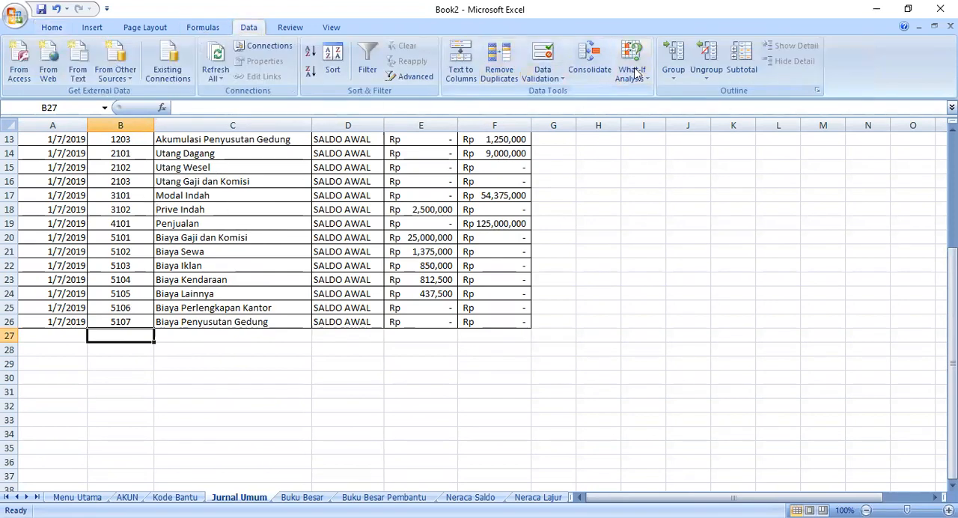
{"action": "left_click", "coordinate": [555, 71]}
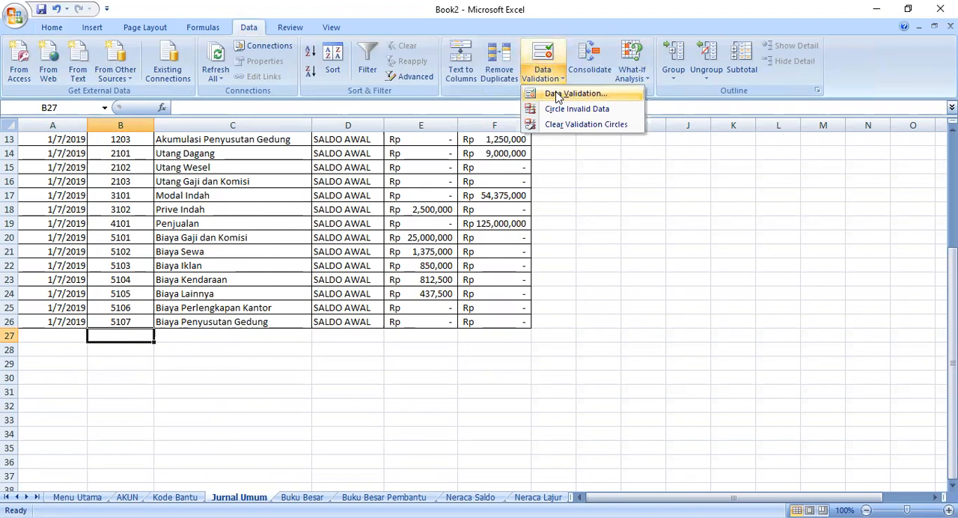
{"action": "left_click", "coordinate": [557, 94]}
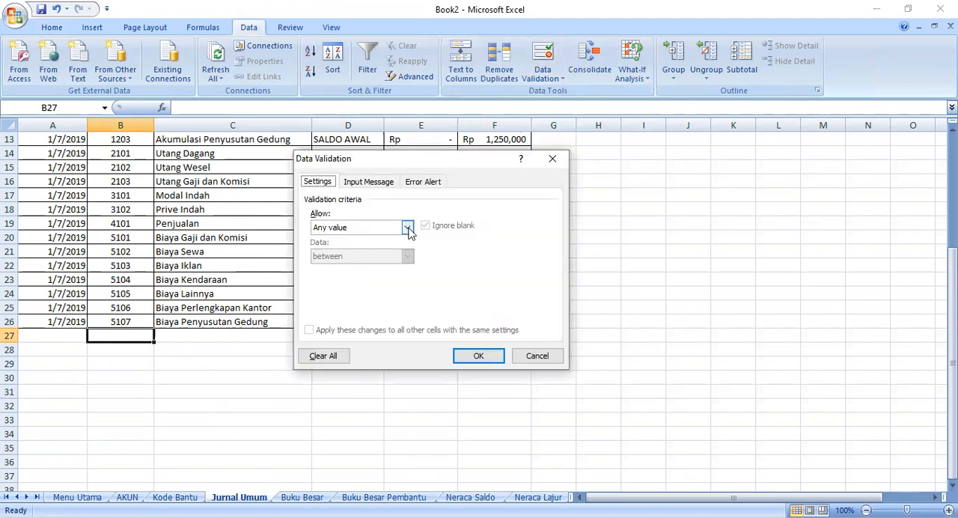
{"action": "left_click", "coordinate": [407, 227]}
{"action": "left_click", "coordinate": [336, 271]}
{"action": "left_click", "coordinate": [427, 226]}
{"action": "left_click", "coordinate": [358, 284]}
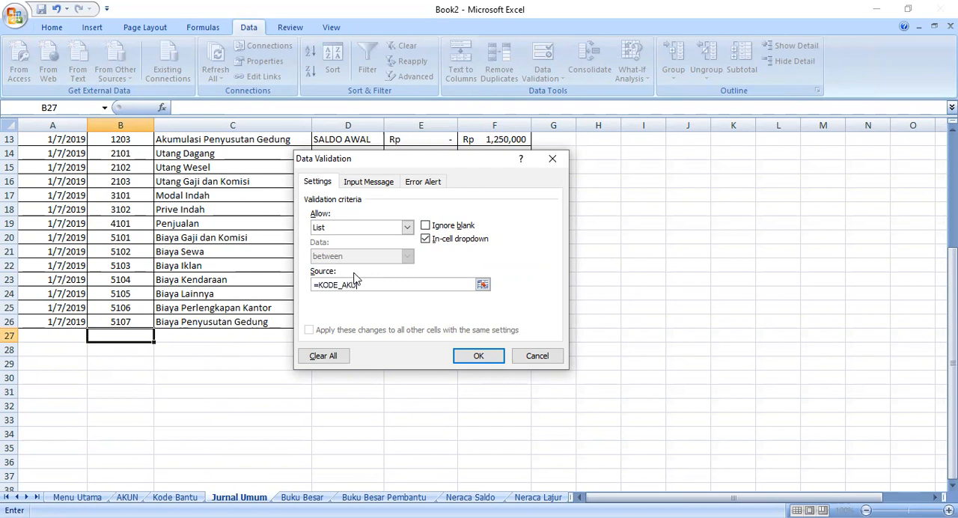
{"action": "key", "text": "Return"}
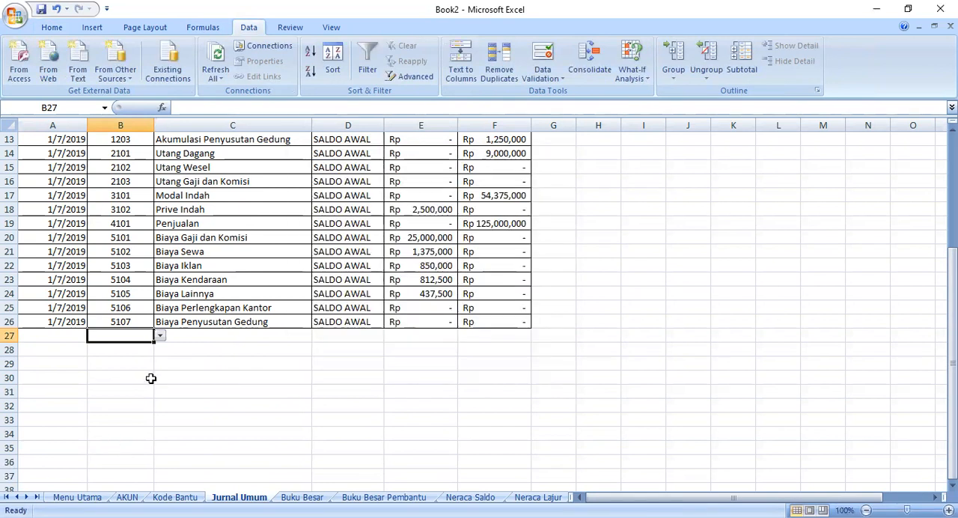
- Fill the account code dropdown from B27 down the KODE column past row 79
{"action": "left_click_drag", "start_coordinate": [154, 342], "coordinate": [154, 480]}
{"action": "scroll", "coordinate": [190, 332], "scroll_direction": "up", "scroll_amount": 20}
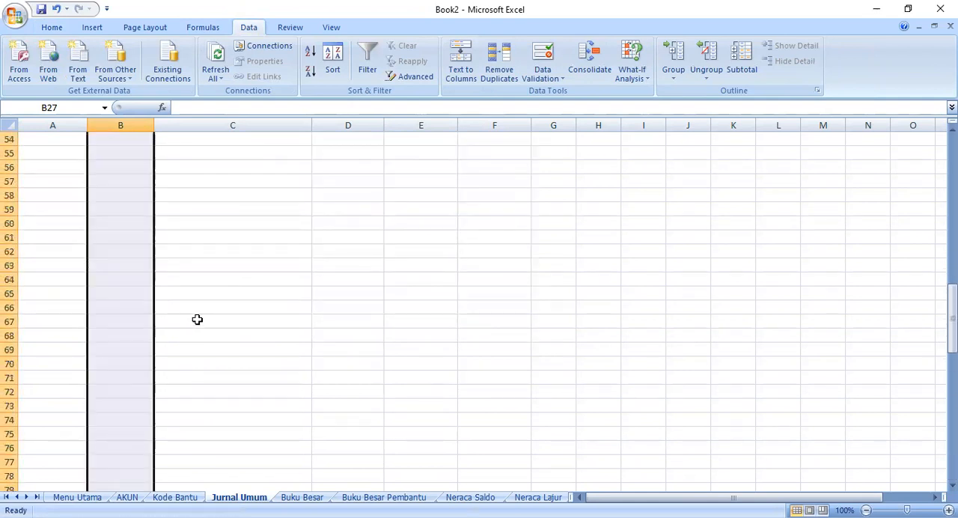
{"action": "scroll", "coordinate": [194, 352], "scroll_direction": "down", "scroll_amount": 3}
{"action": "left_click", "coordinate": [186, 390]}
{"action": "left_click", "coordinate": [139, 350]}
{"action": "left_click", "coordinate": [131, 365]}
{"action": "left_click", "coordinate": [146, 349]}
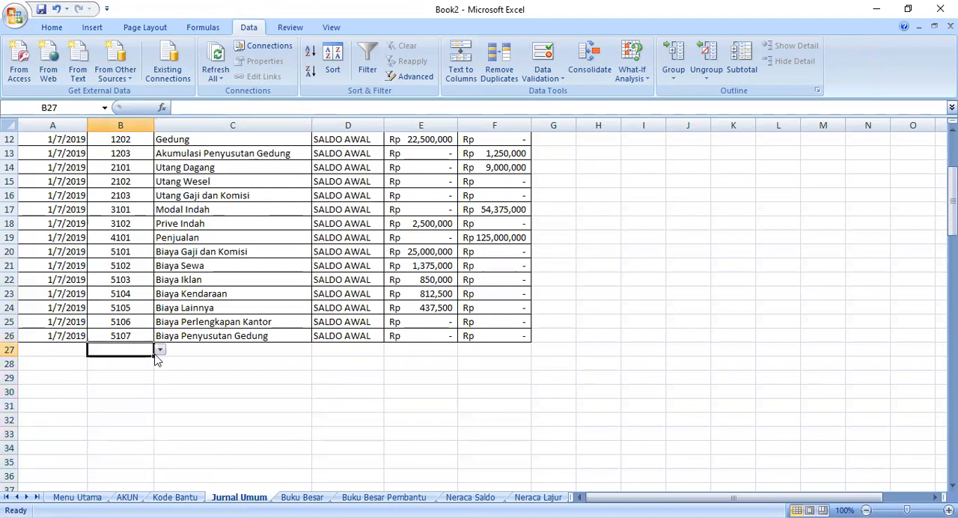
- Enter =VLOOKUP(B27,AKUN!A5:B26,2,FALSE) in NAMA AKUN cell C27 of Jurnal Umum to look up the account name
{"action": "left_click", "coordinate": [230, 353]}
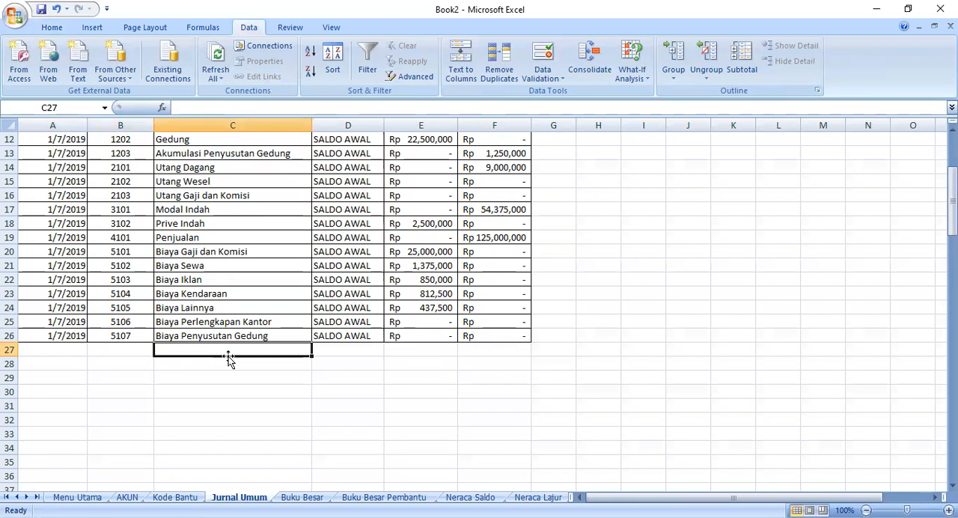
{"action": "scroll", "coordinate": [228, 356], "scroll_direction": "up", "scroll_amount": 2}
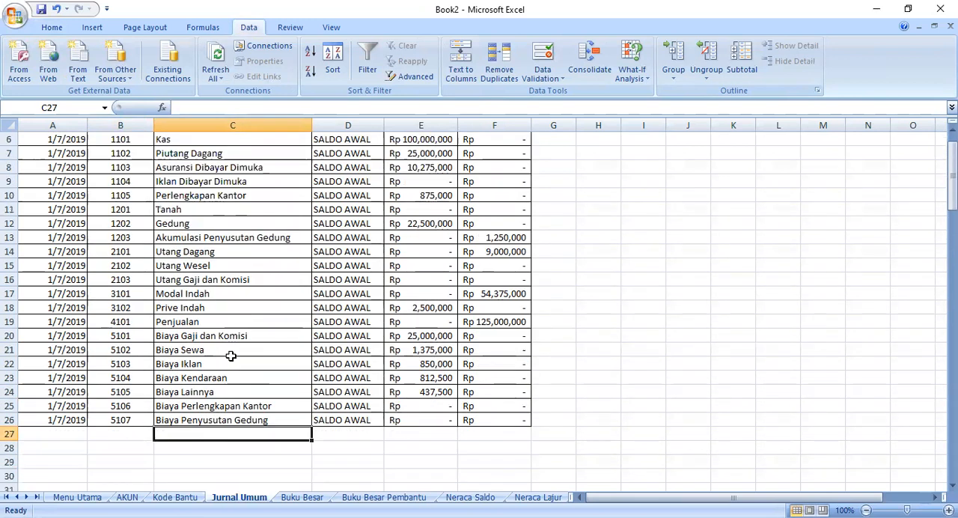
{"action": "scroll", "coordinate": [217, 375], "scroll_direction": "down", "scroll_amount": 1}
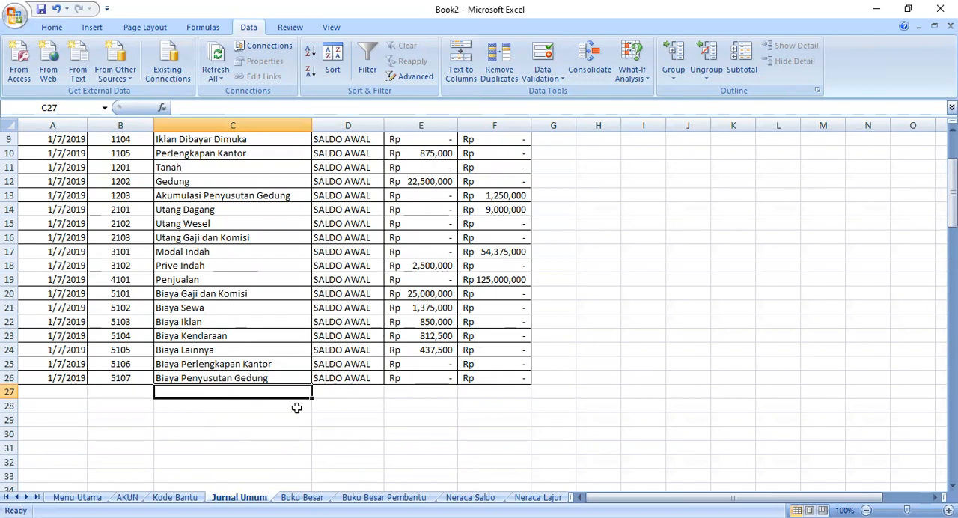
{"action": "type", "text": "="}
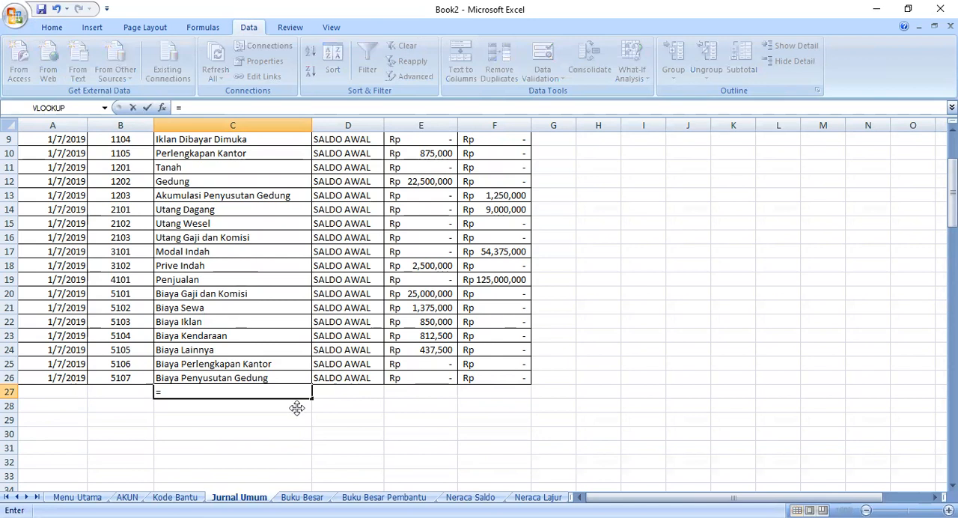
{"action": "type", "text": "VLOOKUP("}
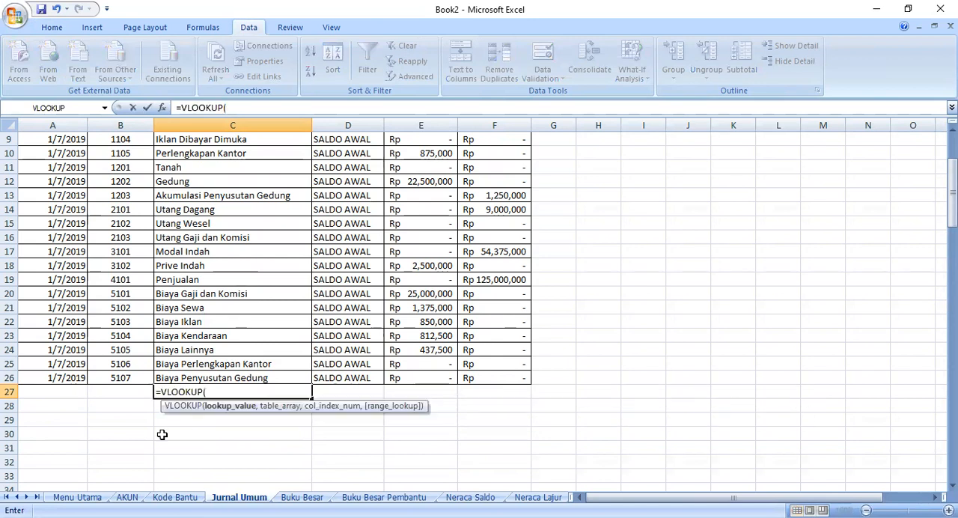
{"action": "left_click", "coordinate": [131, 392]}
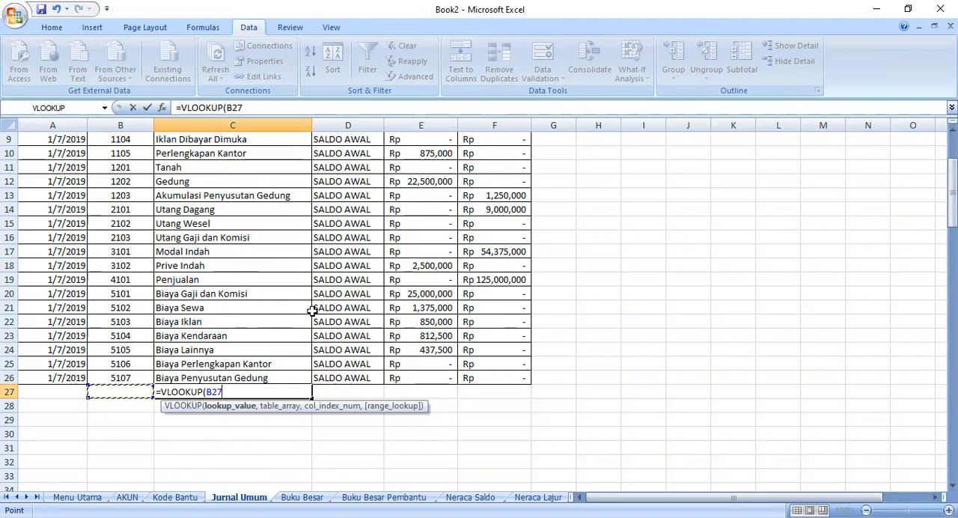
{"action": "type", "text": ","}
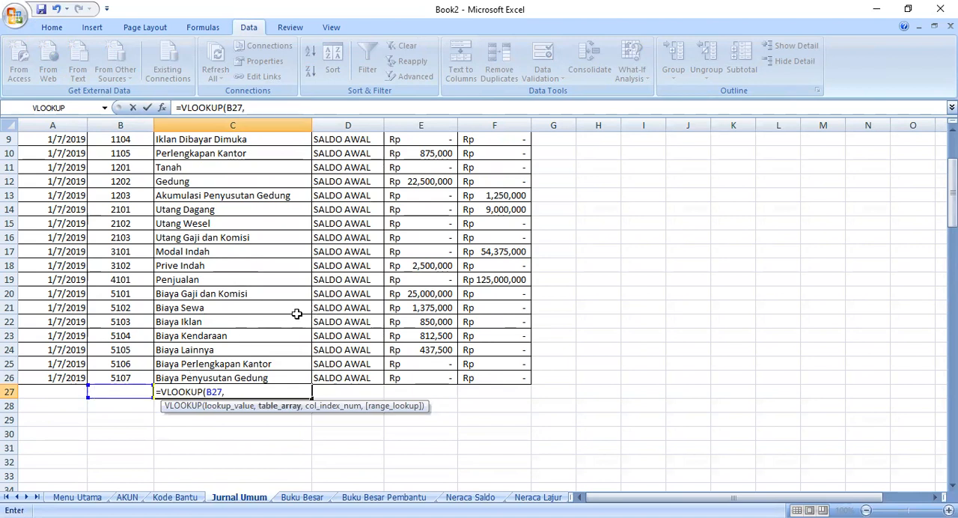
{"action": "left_click", "coordinate": [127, 497]}
{"action": "left_click", "coordinate": [44, 152]}
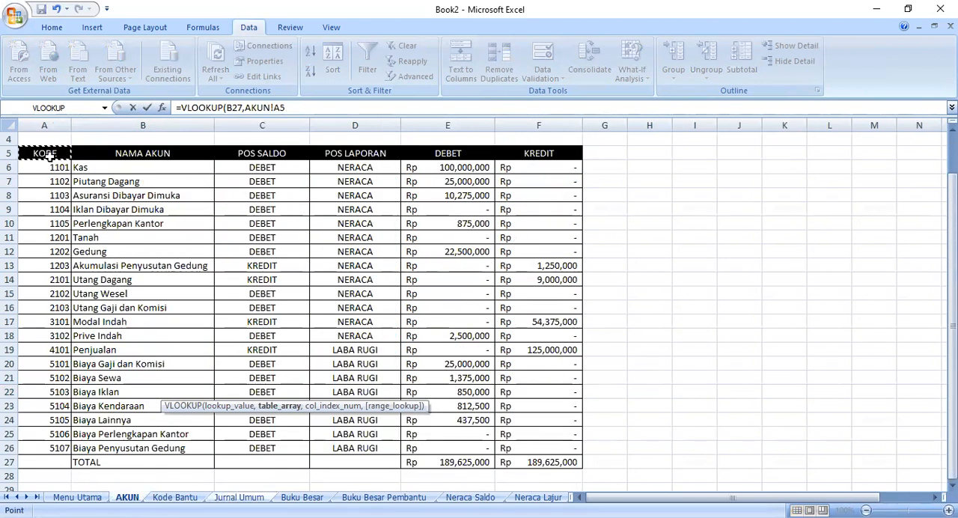
{"action": "left_click", "coordinate": [150, 448], "text": "shift"}
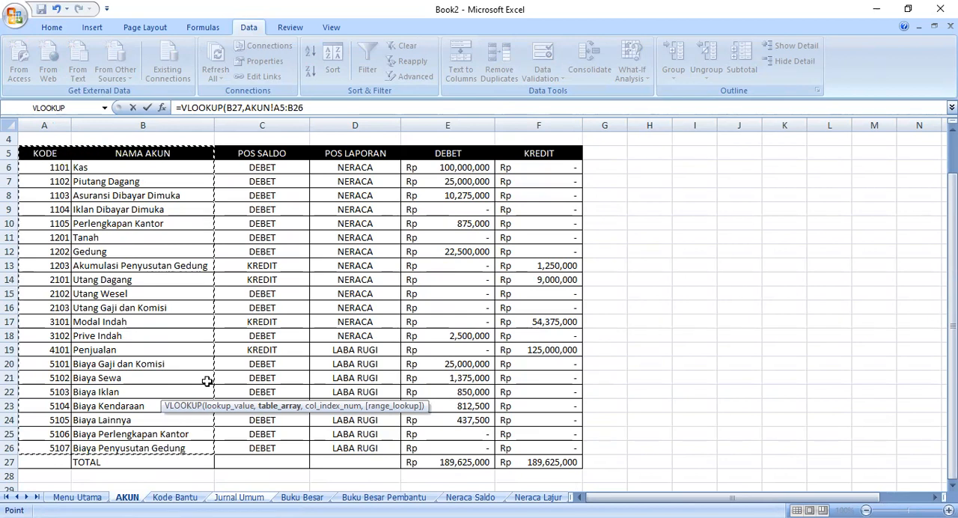
{"action": "left_click", "coordinate": [329, 99]}
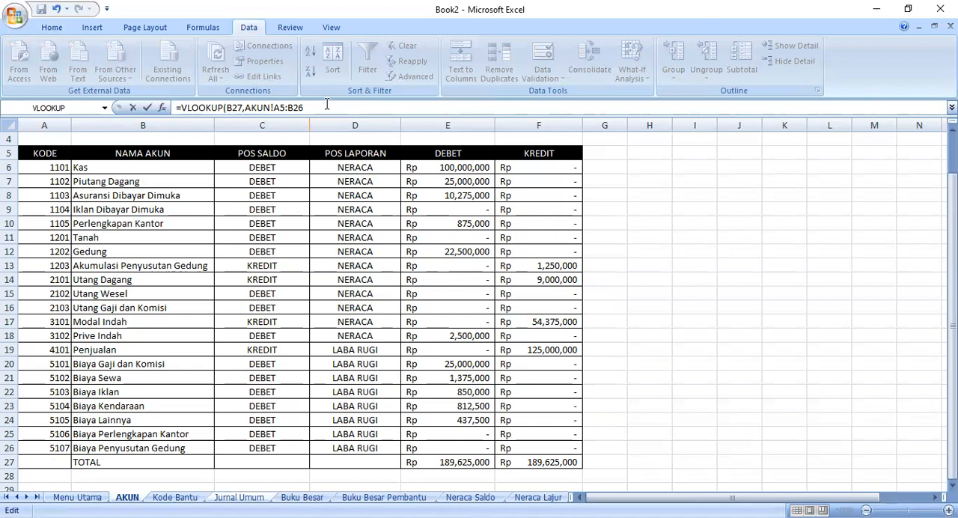
{"action": "left_click", "coordinate": [331, 108]}
{"action": "type", "text": ",2"}
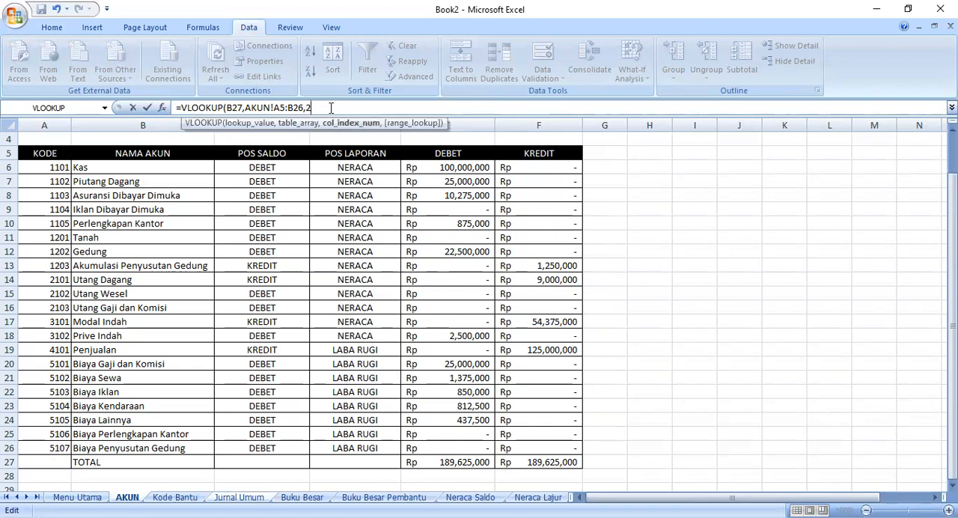
{"action": "type", "text": ",FALSE"}
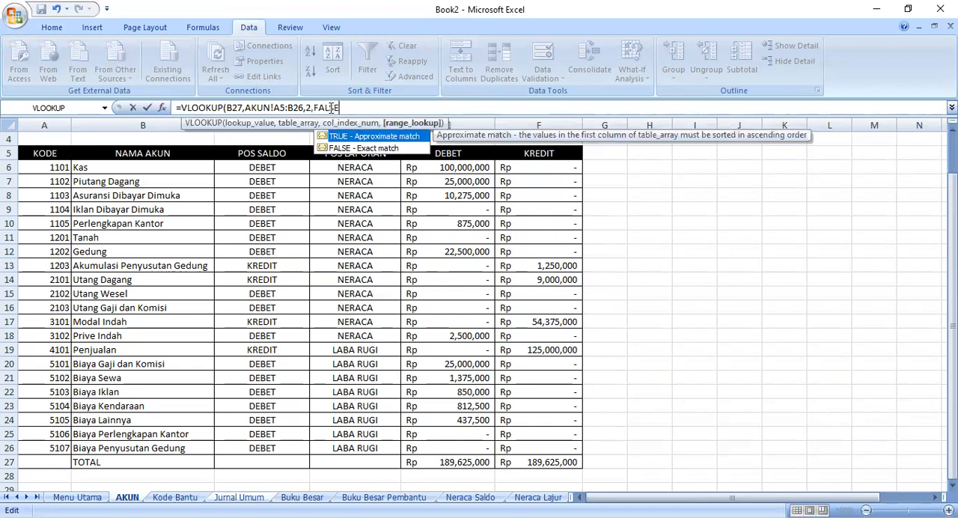
{"action": "key", "text": "Return"}
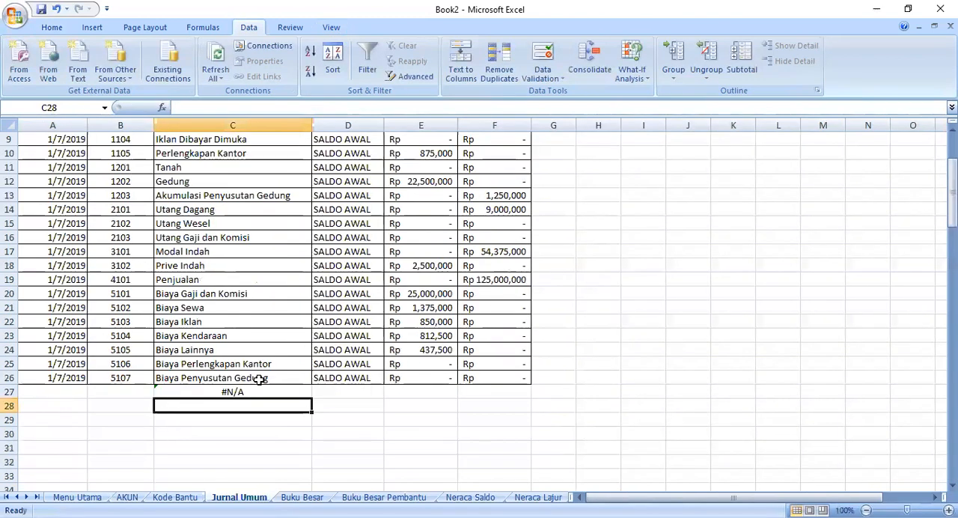
- Fill the VLOOKUP formula from C27 down the NAMA AKUN column of Jurnal Umum
{"action": "key", "text": "Up"}
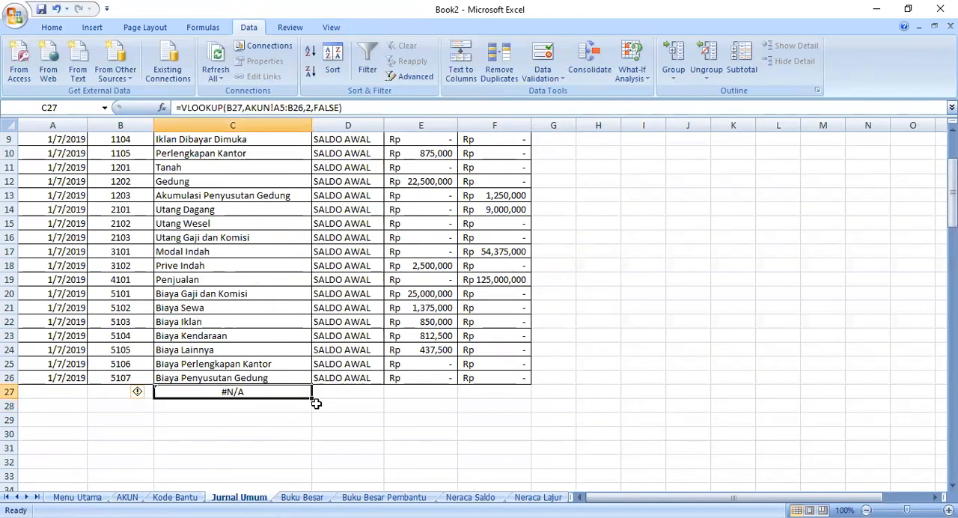
{"action": "left_click_drag", "start_coordinate": [316, 431], "coordinate": [311, 494]}
{"action": "scroll", "coordinate": [375, 326], "scroll_direction": "up", "scroll_amount": 14}
{"action": "scroll", "coordinate": [404, 280], "scroll_direction": "up", "scroll_amount": 15}
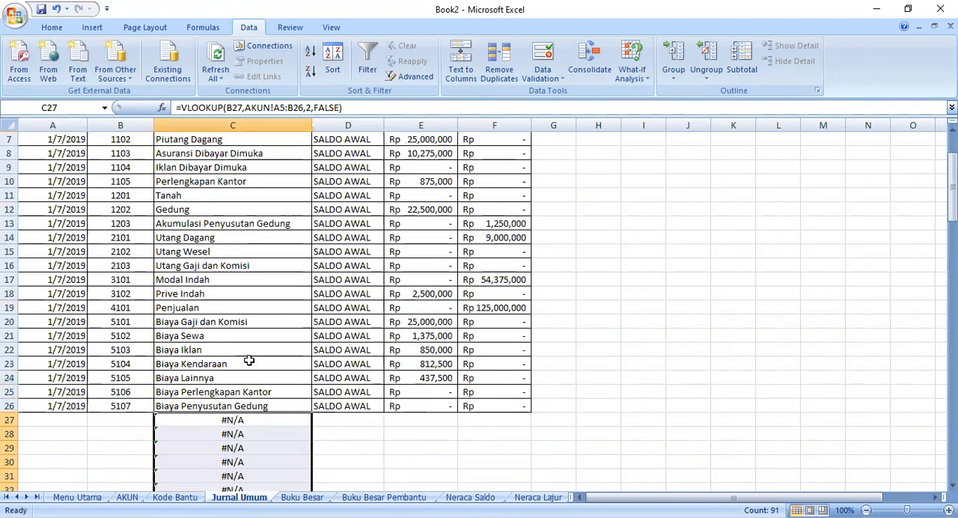
{"action": "scroll", "coordinate": [250, 363], "scroll_direction": "down", "scroll_amount": 3}
- Enter the date 1/7/2019 in Tanggal cell A27 for the first transaction after the opening balances
{"action": "left_click", "coordinate": [116, 295]}
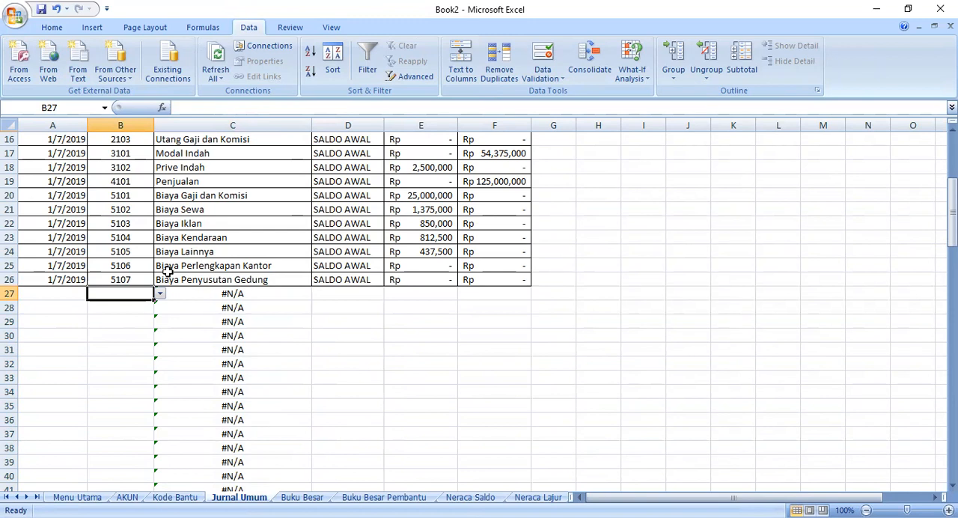
{"action": "left_click", "coordinate": [73, 298]}
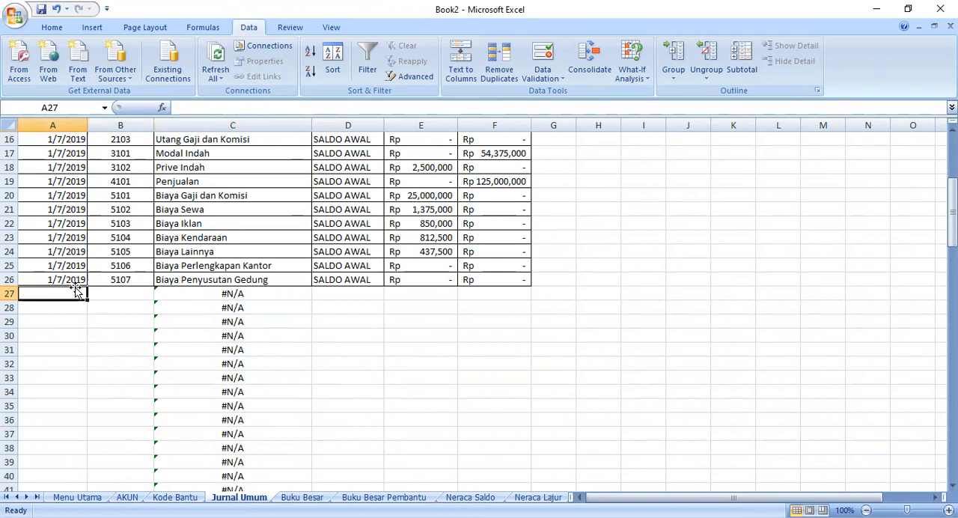
{"action": "type", "text": "1"}
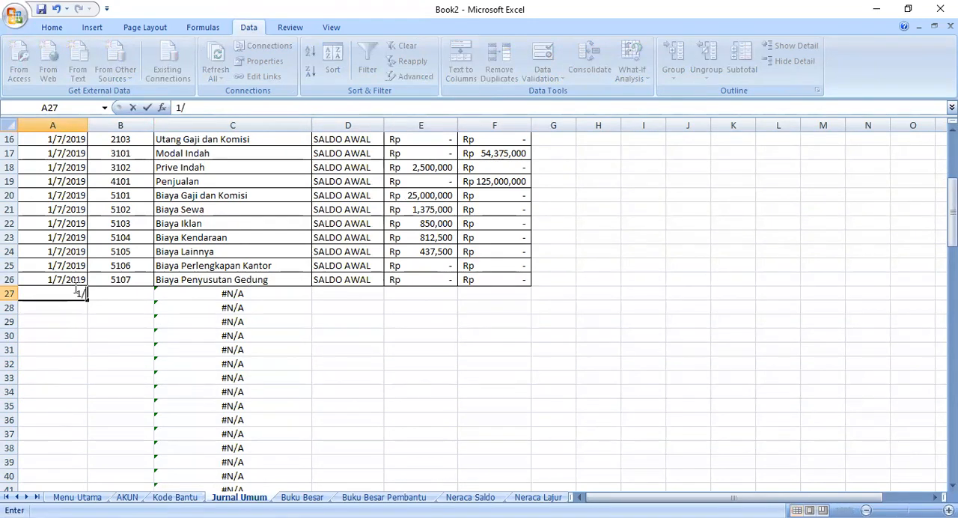
{"action": "type", "text": "/7/2019"}
- Choose account code 5103 from the list in KODE cell B27
{"action": "left_click", "coordinate": [105, 295]}
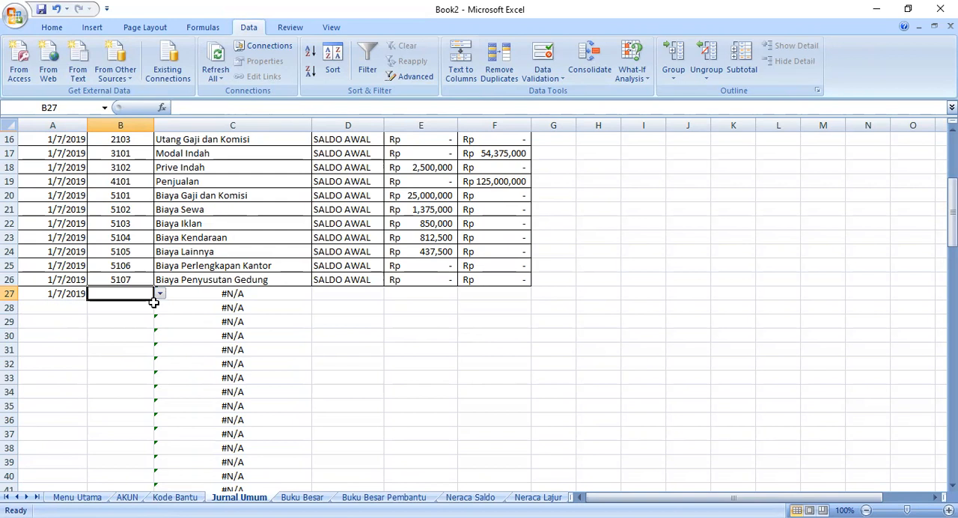
{"action": "scroll", "coordinate": [154, 302], "scroll_direction": "up", "scroll_amount": 4}
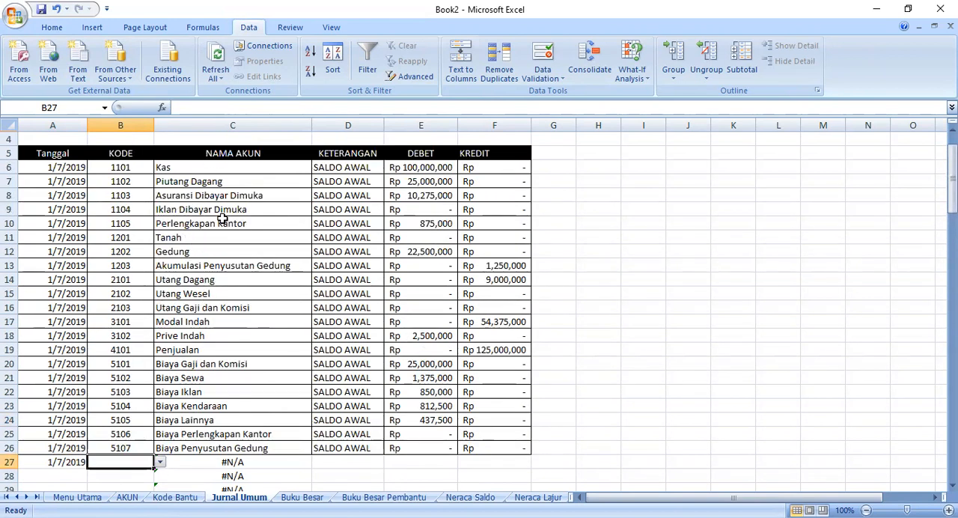
{"action": "scroll", "coordinate": [180, 396], "scroll_direction": "down", "scroll_amount": 1}
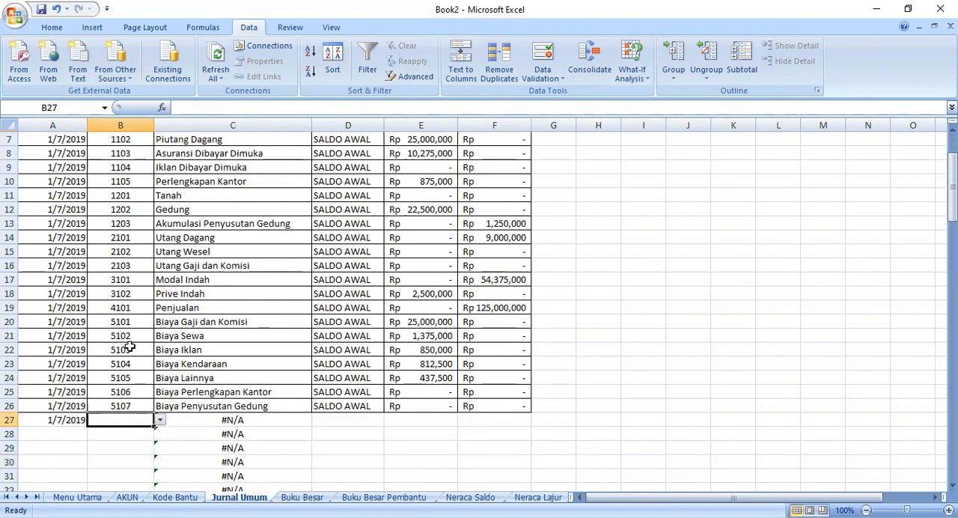
{"action": "scroll", "coordinate": [131, 352], "scroll_direction": "down", "scroll_amount": 1}
{"action": "left_click", "coordinate": [159, 378]}
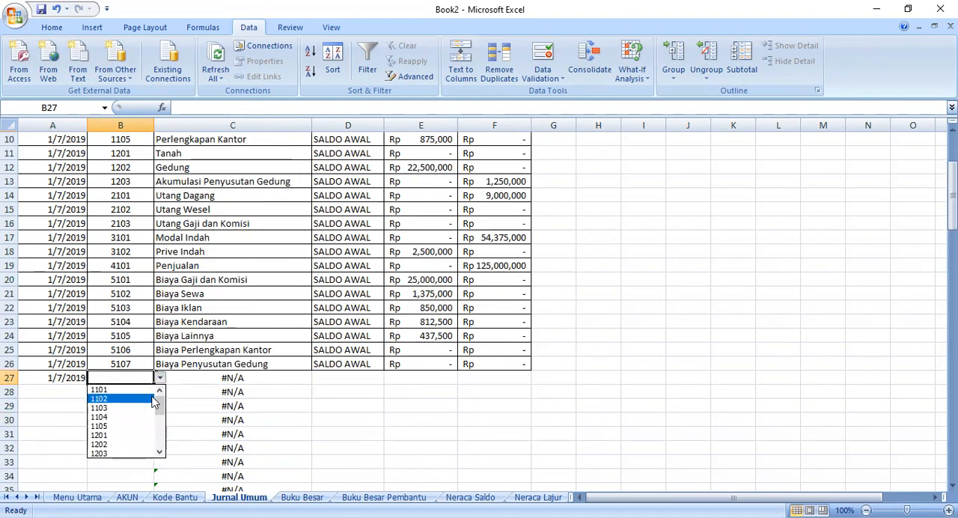
{"action": "left_click_drag", "start_coordinate": [157, 393], "coordinate": [160, 461]}
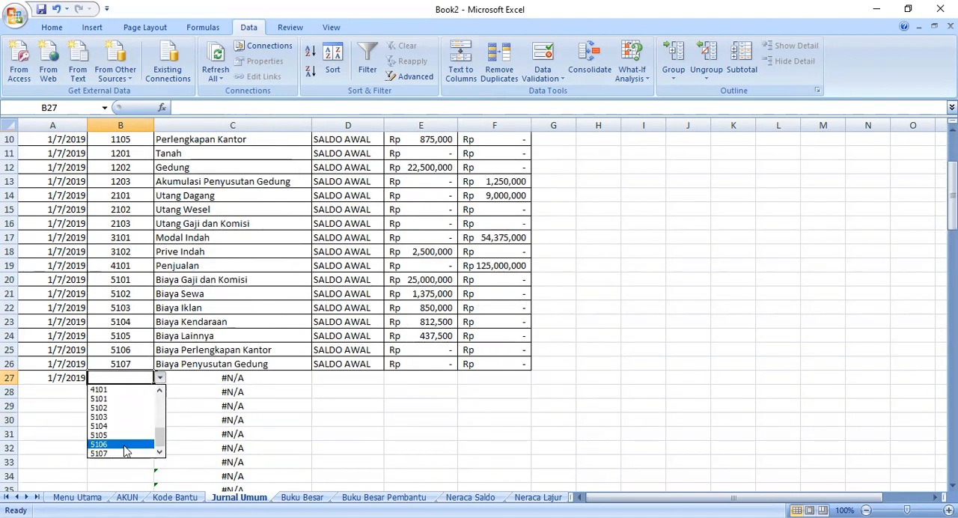
{"action": "left_click", "coordinate": [101, 417]}
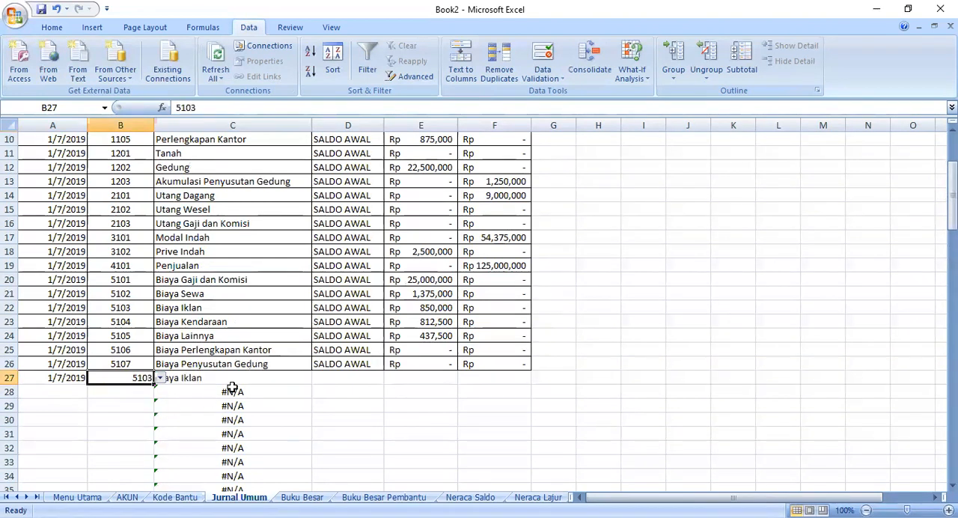
- Choose account code 1101 from the list in KODE cell B28
{"action": "left_click", "coordinate": [327, 393]}
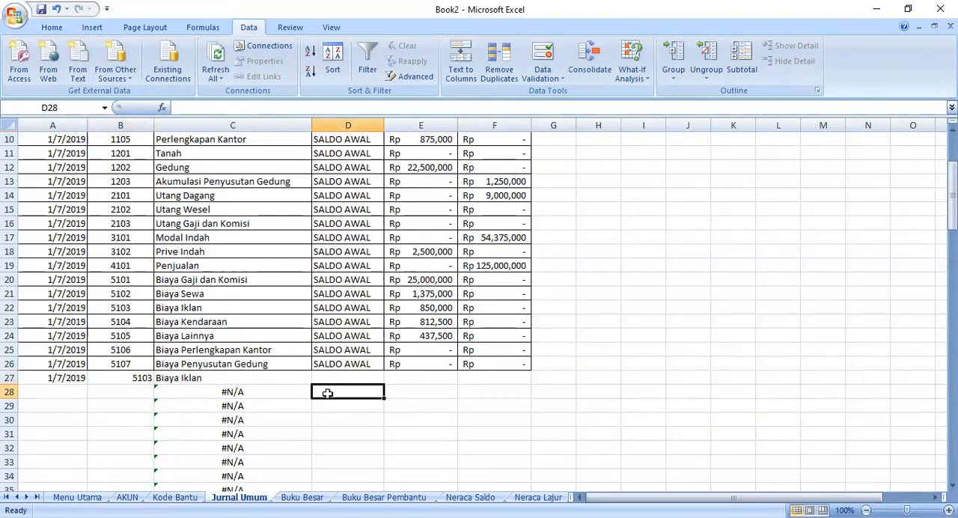
{"action": "left_click", "coordinate": [141, 394]}
{"action": "scroll", "coordinate": [141, 391], "scroll_direction": "up", "scroll_amount": 2}
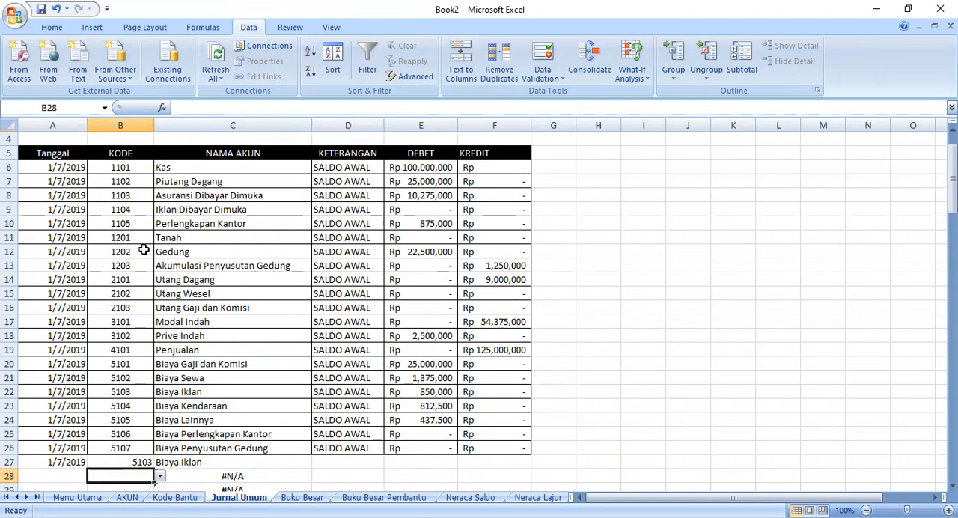
{"action": "scroll", "coordinate": [140, 262], "scroll_direction": "down", "scroll_amount": 3}
{"action": "left_click", "coordinate": [159, 350]}
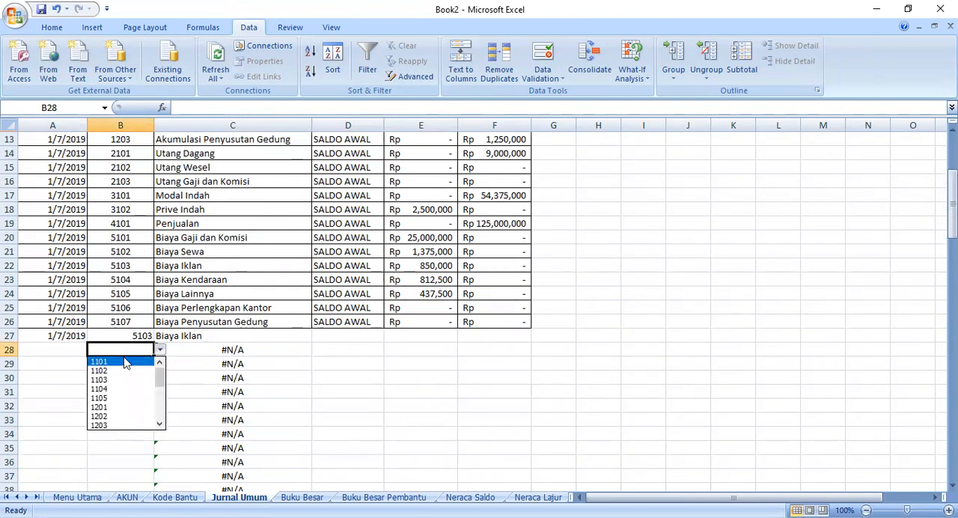
{"action": "left_click", "coordinate": [131, 361]}
- Enter the description PEMBAYARAN BEBAN IKLAN in KETERANGAN cell D27
{"action": "left_click", "coordinate": [345, 344]}
{"action": "left_click_drag", "start_coordinate": [345, 343], "coordinate": [322, 335]}
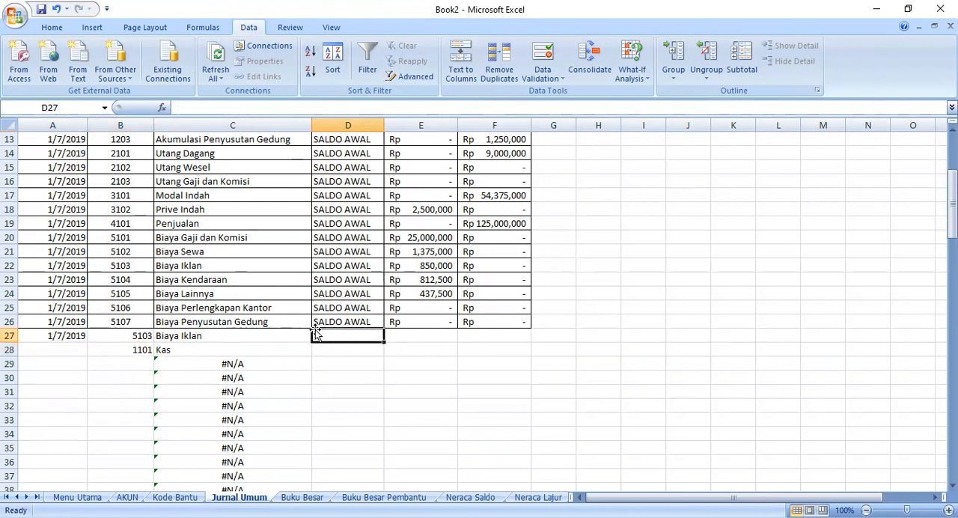
{"action": "scroll", "coordinate": [322, 318], "scroll_direction": "up", "scroll_amount": 3}
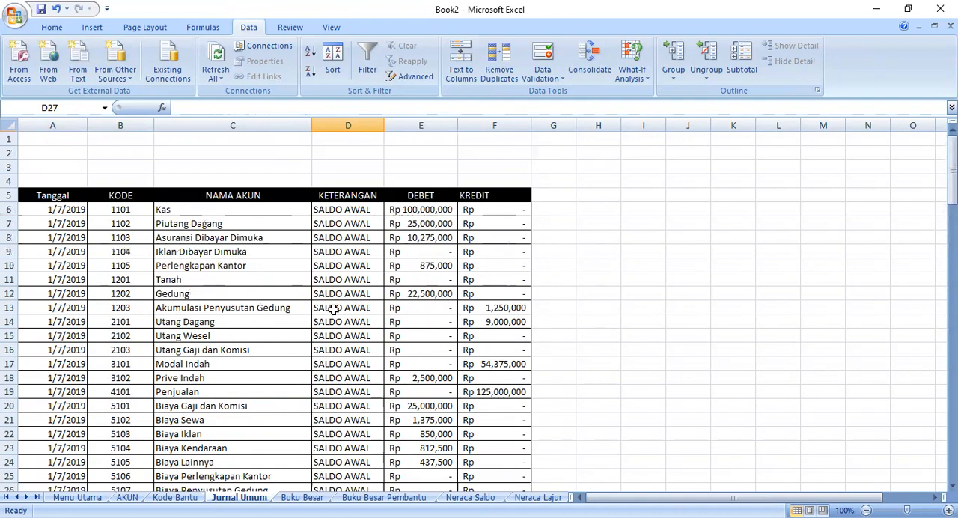
{"action": "scroll", "coordinate": [333, 309], "scroll_direction": "down", "scroll_amount": 3}
{"action": "scroll", "coordinate": [334, 309], "scroll_direction": "down", "scroll_amount": 1}
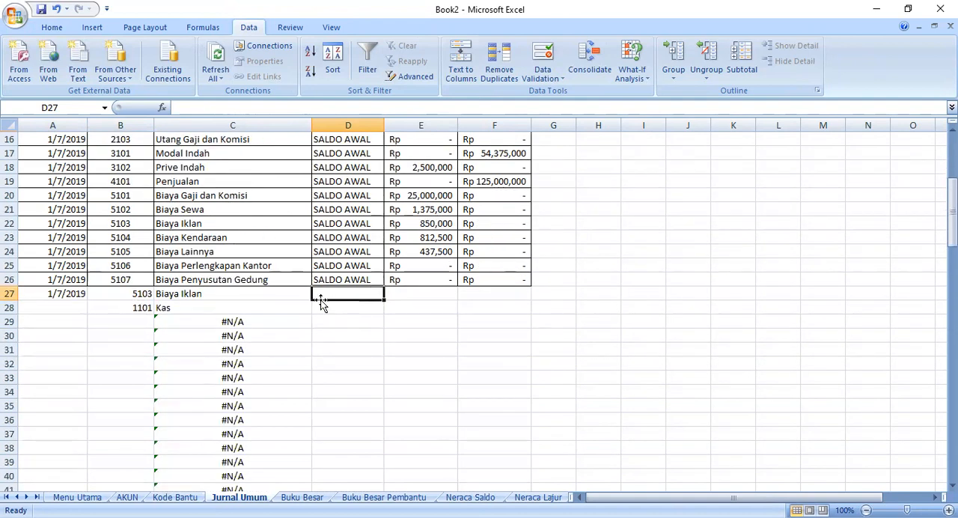
{"action": "type", "text": "PEMBAYARAN BE"}
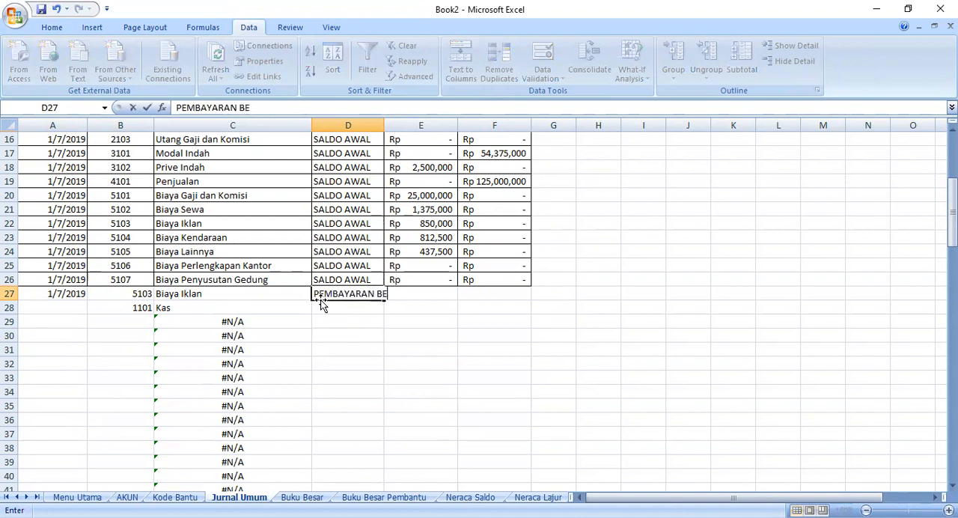
{"action": "type", "text": "BAN IKLA"}
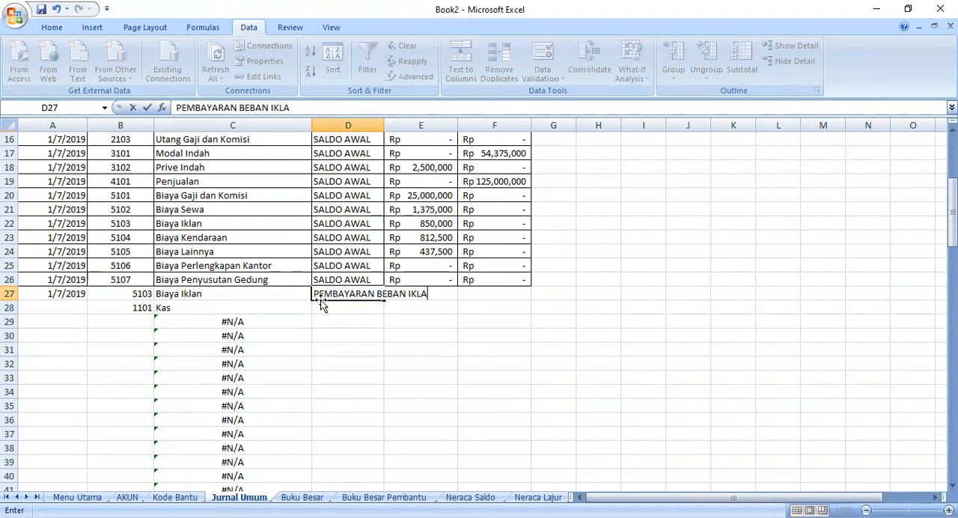
{"action": "type", "text": "N"}
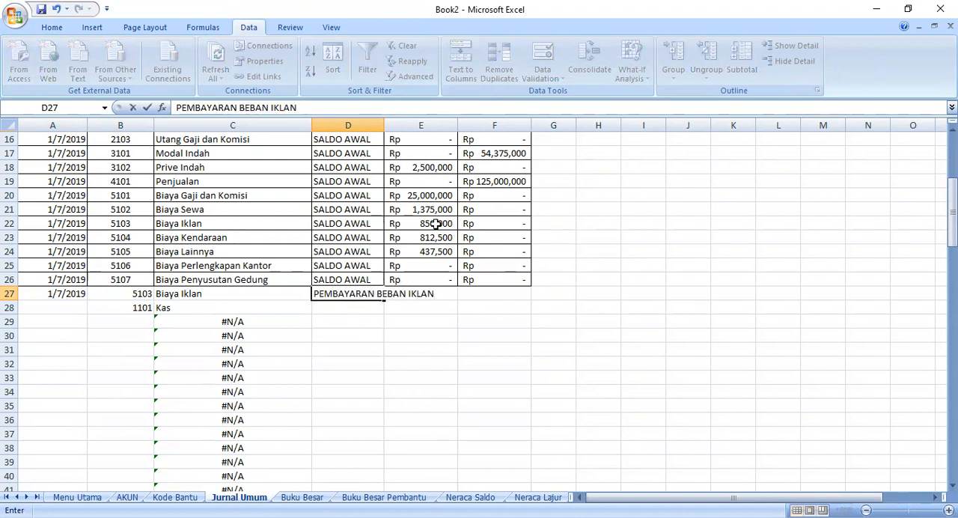
- Autofit the KETERANGAN column to its longest entry and fill the D27 description down to D28
{"action": "left_click", "coordinate": [380, 126]}
{"action": "double_click", "coordinate": [384, 128]}
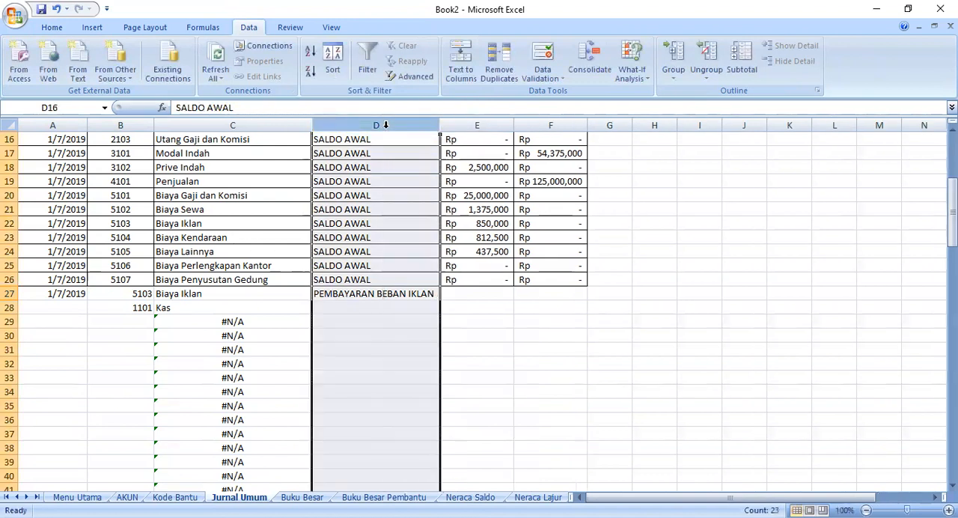
{"action": "left_click", "coordinate": [375, 298]}
{"action": "left_click_drag", "start_coordinate": [439, 299], "coordinate": [439, 309]}
- Fill the date from A27 down to A28 and correct A28 to 1/7/2019
{"action": "left_click", "coordinate": [71, 297]}
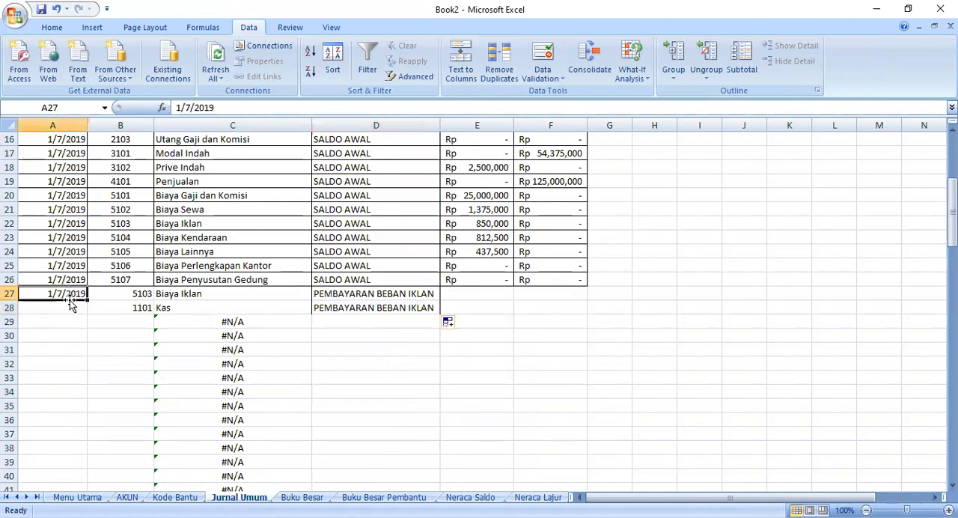
{"action": "left_click_drag", "start_coordinate": [86, 300], "coordinate": [87, 310]}
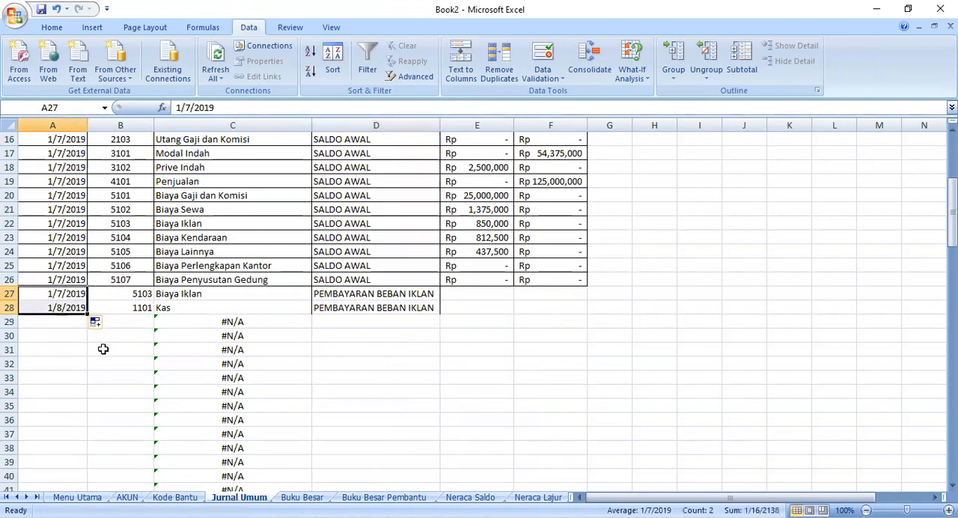
{"action": "left_click", "coordinate": [62, 308]}
{"action": "double_click", "coordinate": [60, 308]}
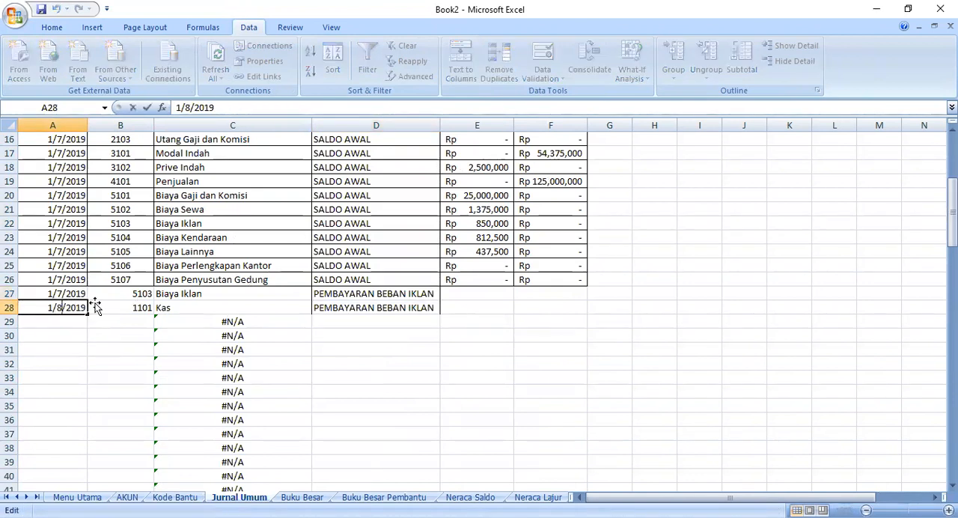
{"action": "key", "text": "BackSpace"}
{"action": "type", "text": "7"}
{"action": "left_click", "coordinate": [105, 335]}
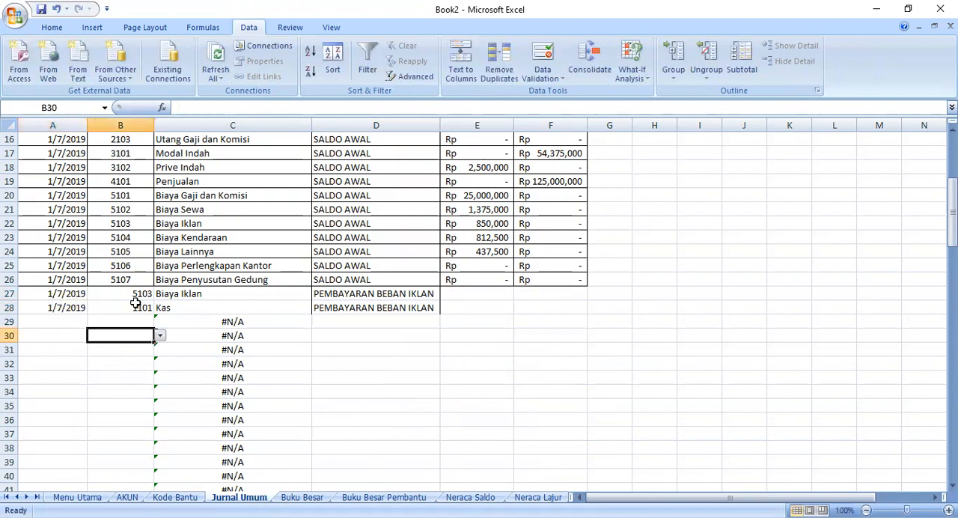
- Enter the amount RP 275.000,00 in DEBET cell E27, without a period after RP
{"action": "left_click", "coordinate": [454, 294]}
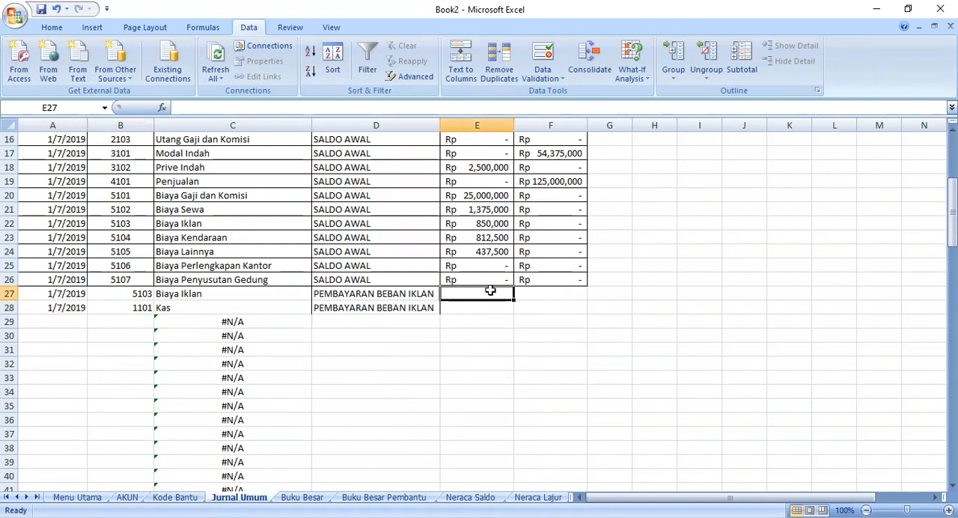
{"action": "type", "text": "R"}
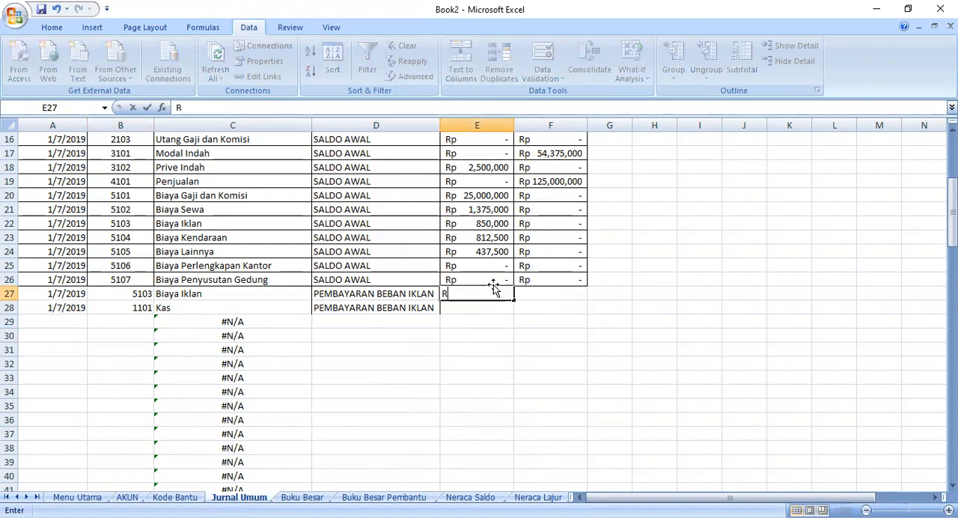
{"action": "type", "text": "P."}
{"action": "key", "text": "BackSpace"}
{"action": "key", "text": "BackSpace"}
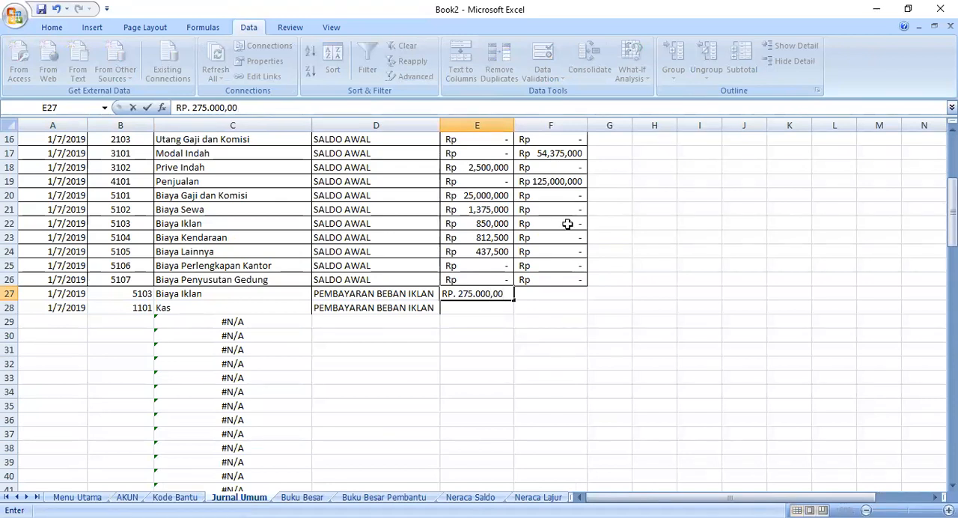
{"action": "left_click", "coordinate": [465, 294]}
{"action": "key", "text": "BackSpace"}
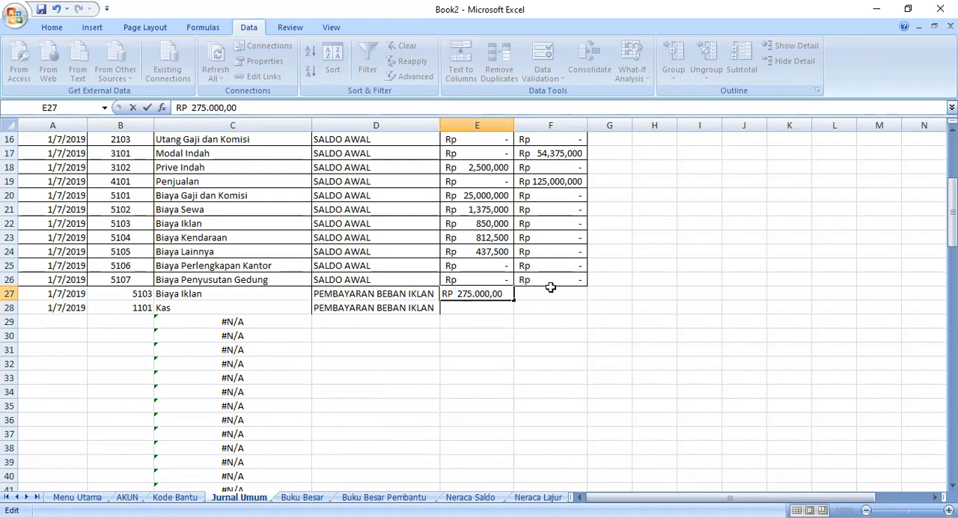
{"action": "left_click", "coordinate": [549, 303]}
- Copy the debit amount in E27 to KREDIT cell F28 on the Kas row
{"action": "left_click", "coordinate": [498, 292]}
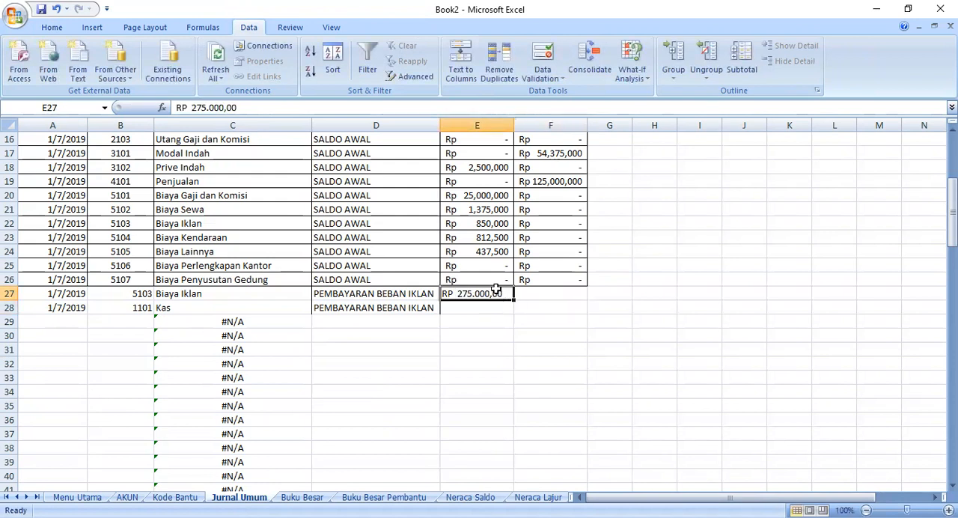
{"action": "right_click", "coordinate": [495, 289]}
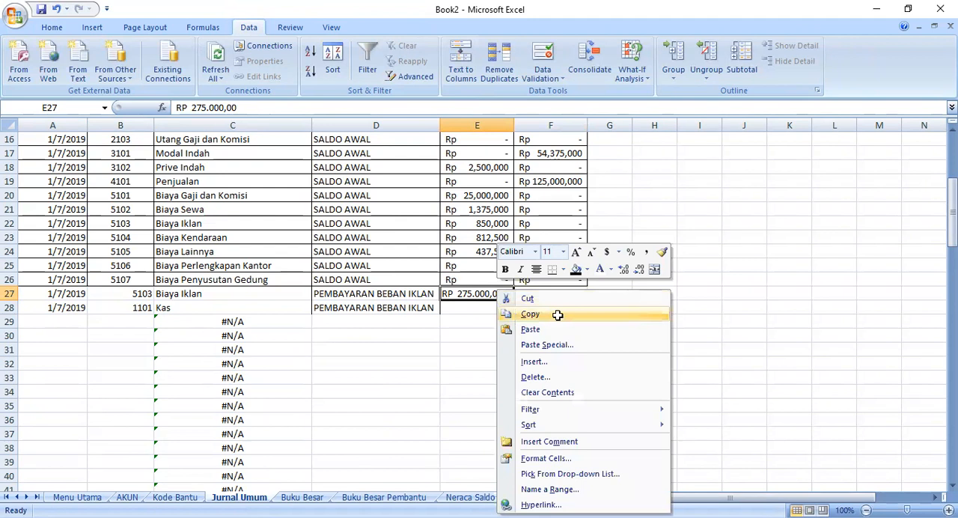
{"action": "left_click", "coordinate": [558, 315]}
{"action": "right_click", "coordinate": [551, 308]}
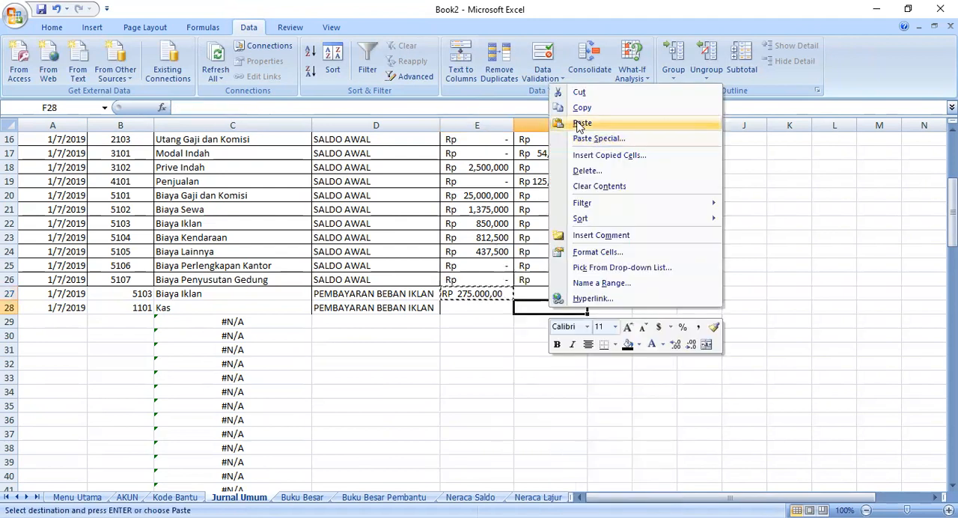
{"action": "left_click", "coordinate": [577, 123]}
- Widen the space between RP and 275.000,00 in cells E27 and F28 so the amounts sit further right
{"action": "scroll", "coordinate": [567, 340], "scroll_direction": "up", "scroll_amount": 2}
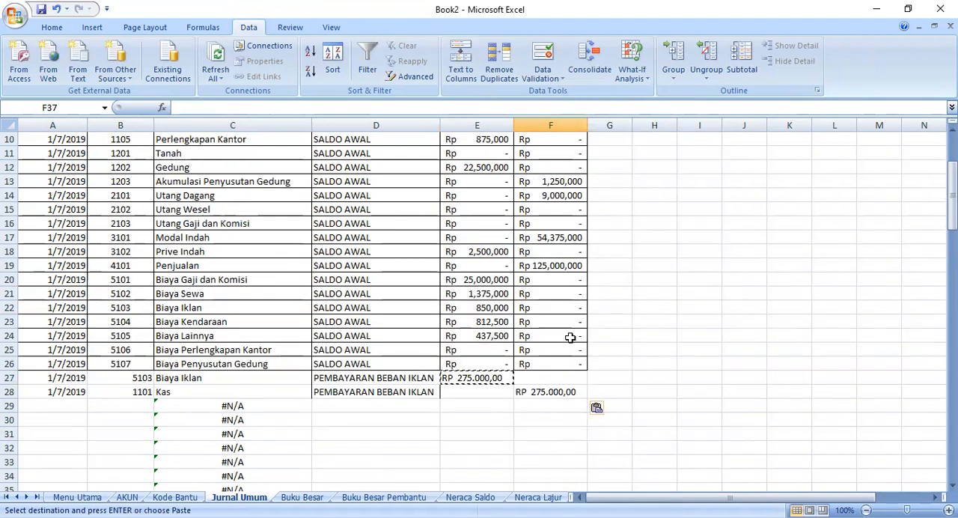
{"action": "scroll", "coordinate": [566, 344], "scroll_direction": "down", "scroll_amount": 1}
{"action": "left_click", "coordinate": [480, 359]}
{"action": "double_click", "coordinate": [464, 335]}
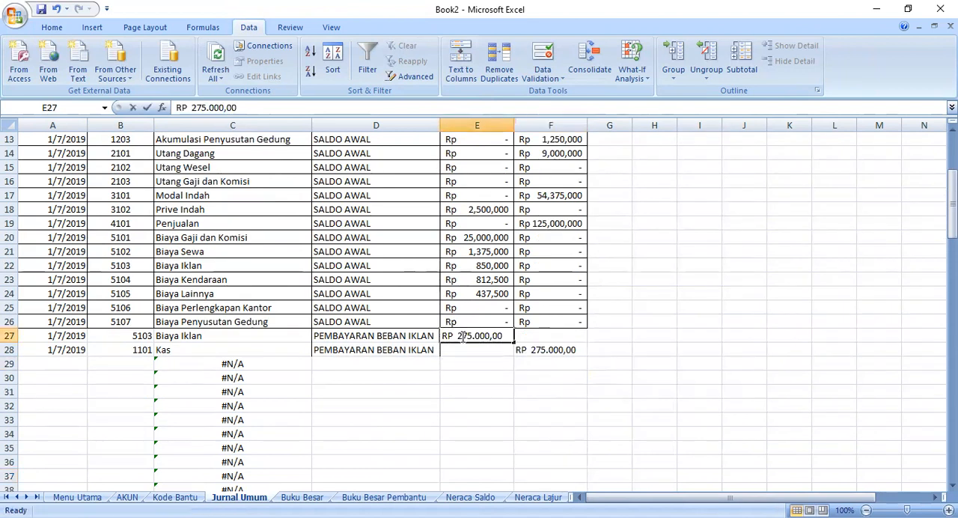
{"action": "left_click_drag", "start_coordinate": [463, 335], "coordinate": [458, 336]}
{"action": "left_click", "coordinate": [458, 335]}
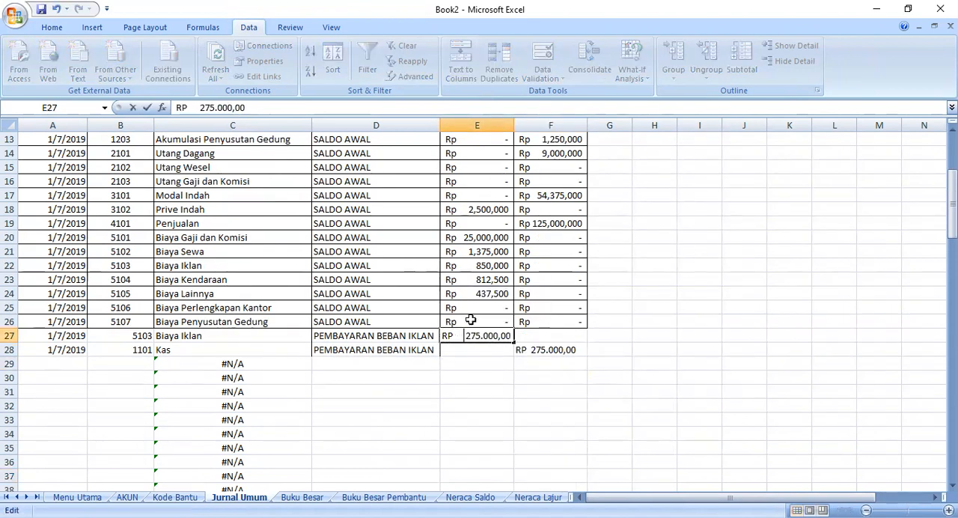
{"action": "left_click", "coordinate": [536, 350]}
{"action": "double_click", "coordinate": [536, 349]}
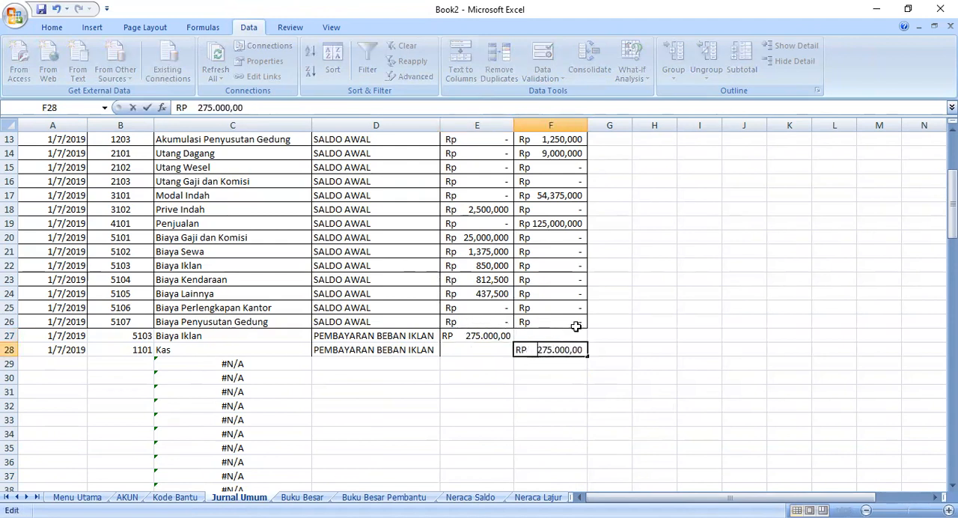
{"action": "left_click", "coordinate": [483, 421]}
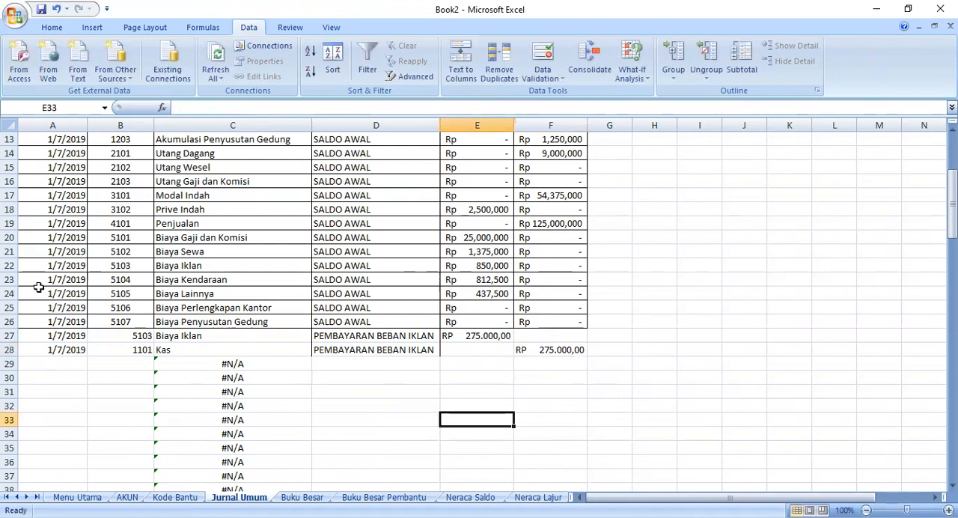
- Enter the date 2/7/2019 in cell A29 below the advertising expense entries
{"action": "scroll", "coordinate": [38, 288], "scroll_direction": "down", "scroll_amount": 1}
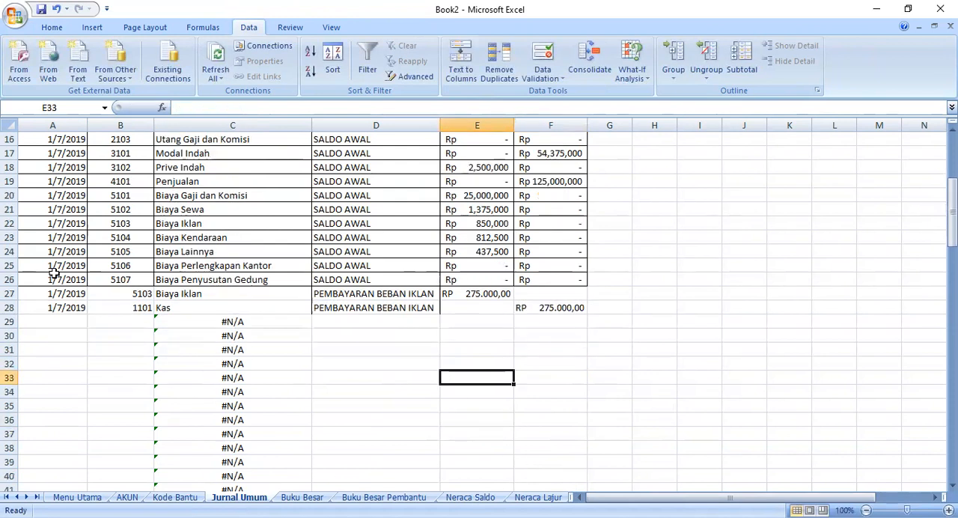
{"action": "left_click", "coordinate": [82, 322]}
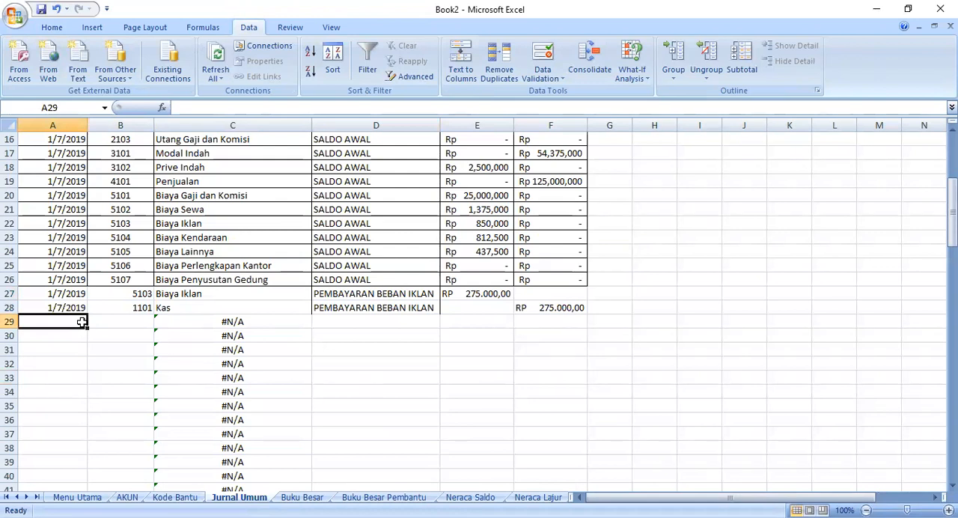
{"action": "type", "text": "2/7/2019"}
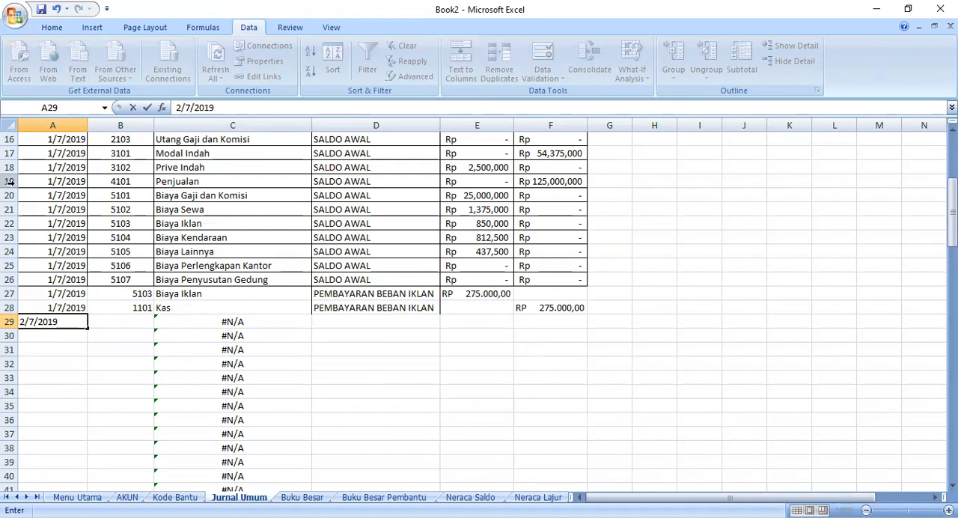
{"action": "left_click", "coordinate": [78, 352]}
{"action": "left_click", "coordinate": [68, 331]}
{"action": "left_click", "coordinate": [72, 325]}
- Fill the A29 date down to A30 and correct A30 to 2/7/2019
{"action": "left_click_drag", "start_coordinate": [89, 330], "coordinate": [60, 335]}
{"action": "double_click", "coordinate": [64, 336]}
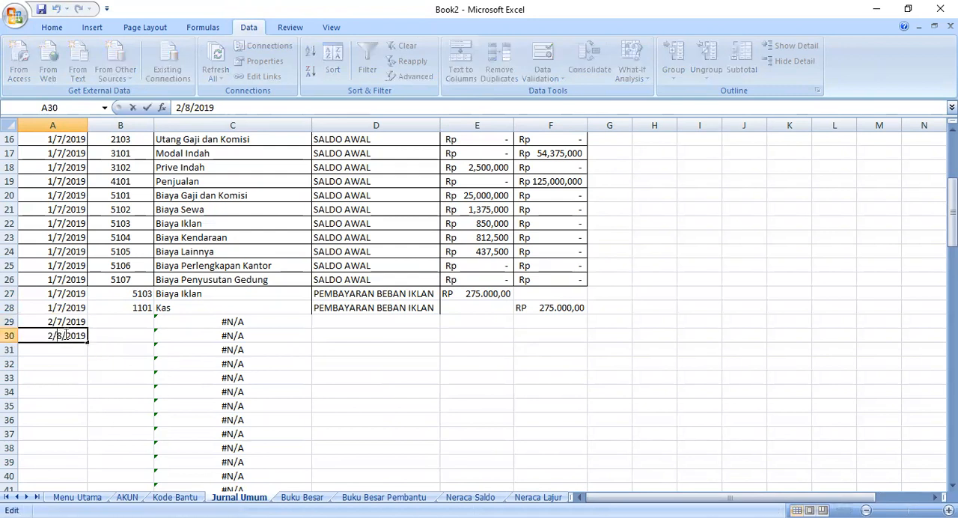
{"action": "key", "text": "BackSpace"}
{"action": "key", "text": "BackSpace"}
{"action": "key", "text": "BackSpace"}
{"action": "key", "text": "BackSpace"}
{"action": "key", "text": "BackSpace"}
{"action": "key", "text": "BackSpace"}
{"action": "type", "text": "7/2019"}
- Choose account code 1101 for cell B29 from its dropdown list
{"action": "left_click", "coordinate": [133, 327]}
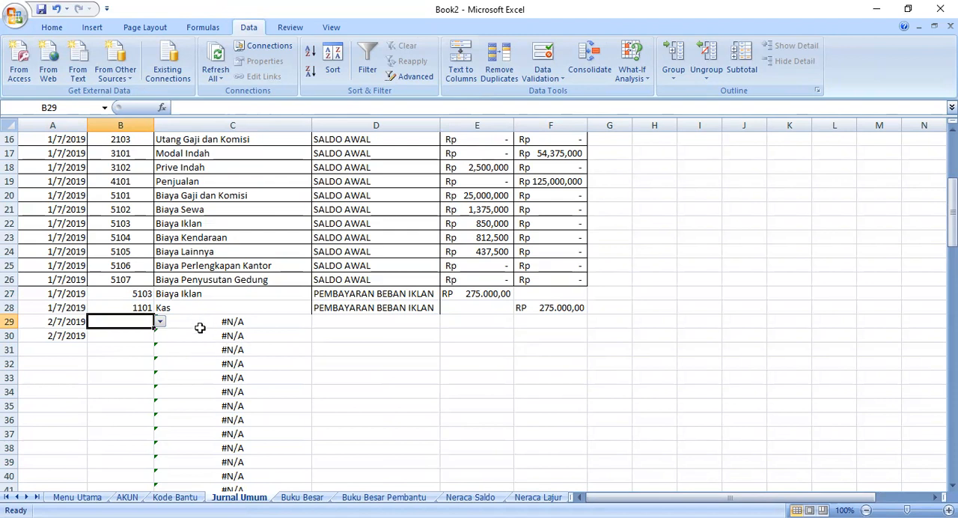
{"action": "left_click", "coordinate": [160, 322]}
{"action": "left_click", "coordinate": [145, 334]}
- Ignore the error flagged on C29 and check the cell's VLOOKUP arguments
{"action": "left_click", "coordinate": [185, 322]}
{"action": "left_click", "coordinate": [142, 323]}
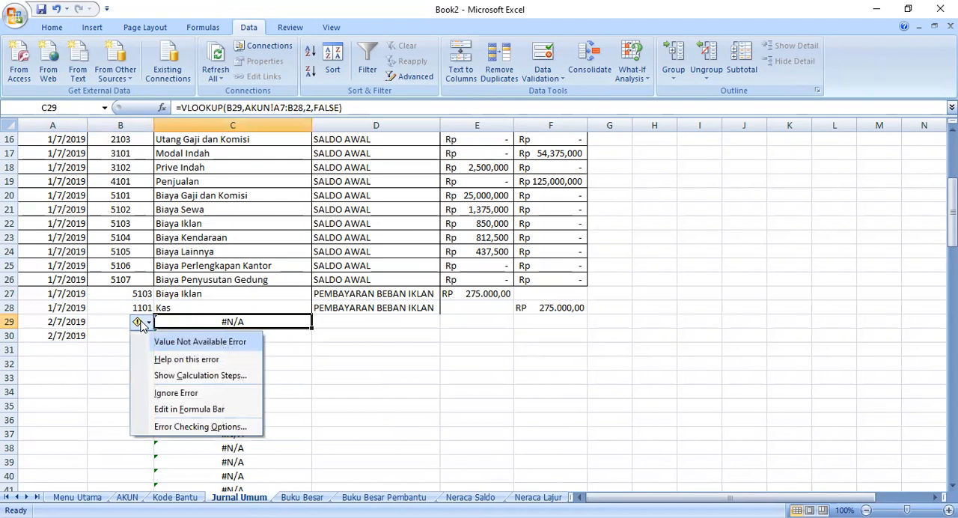
{"action": "left_click", "coordinate": [173, 392]}
{"action": "left_click", "coordinate": [149, 324]}
{"action": "double_click", "coordinate": [171, 328]}
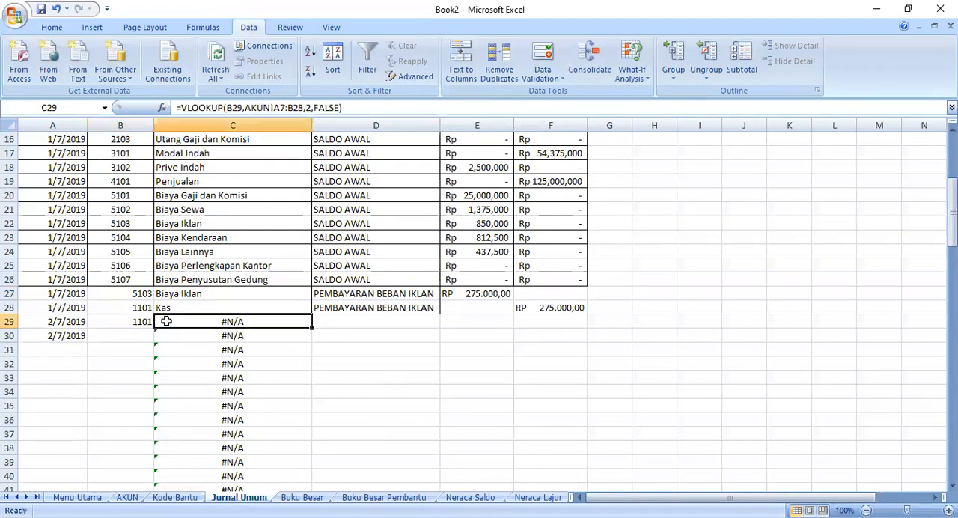
{"action": "left_click", "coordinate": [144, 321]}
{"action": "left_click", "coordinate": [184, 321]}
{"action": "double_click", "coordinate": [187, 322]}
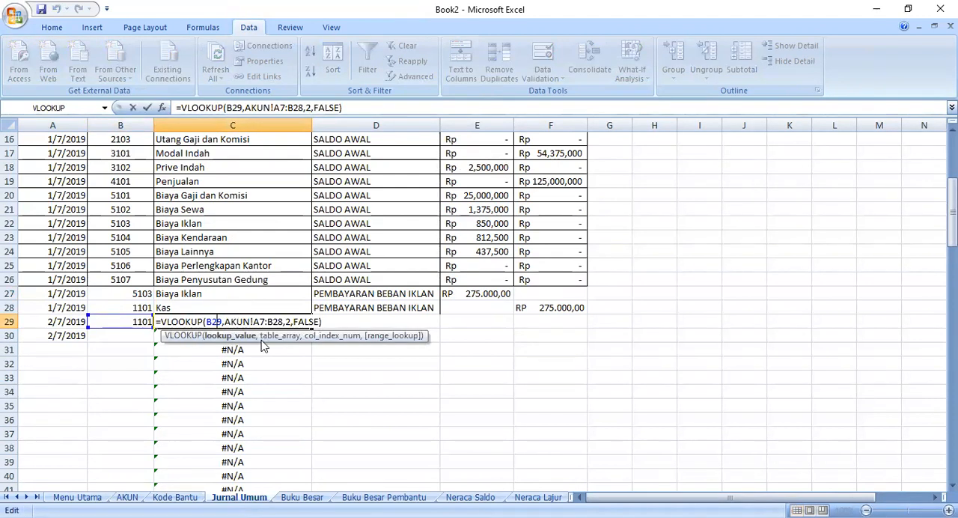
{"action": "key", "text": "Return"}
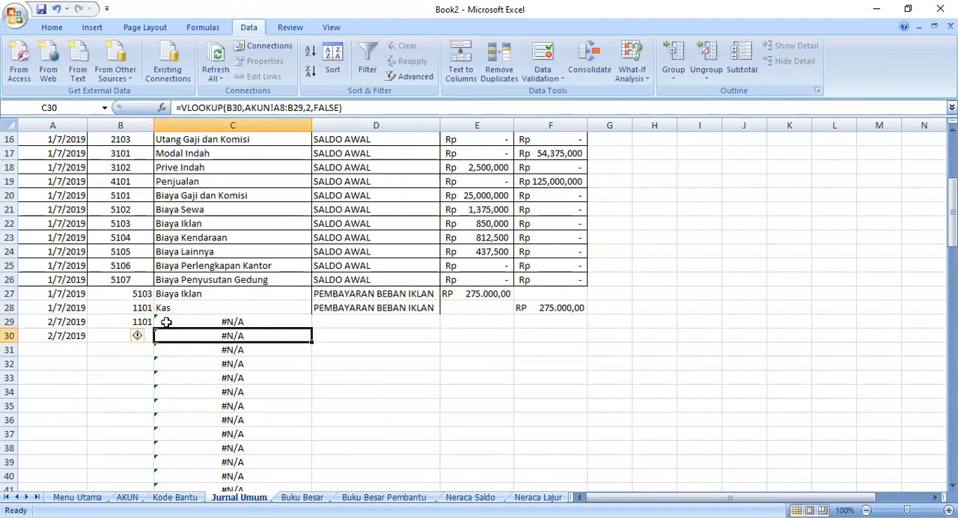
- Replace everything after the B29 lookup value in C29's VLOOKUP with the table range A5:B26 on the AKUN sheet
{"action": "left_click", "coordinate": [166, 322]}
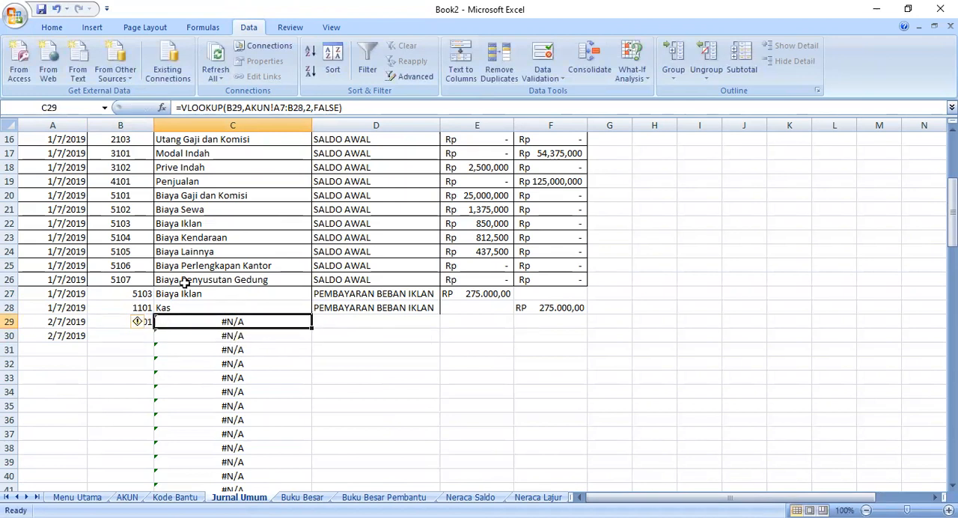
{"action": "left_click", "coordinate": [139, 327]}
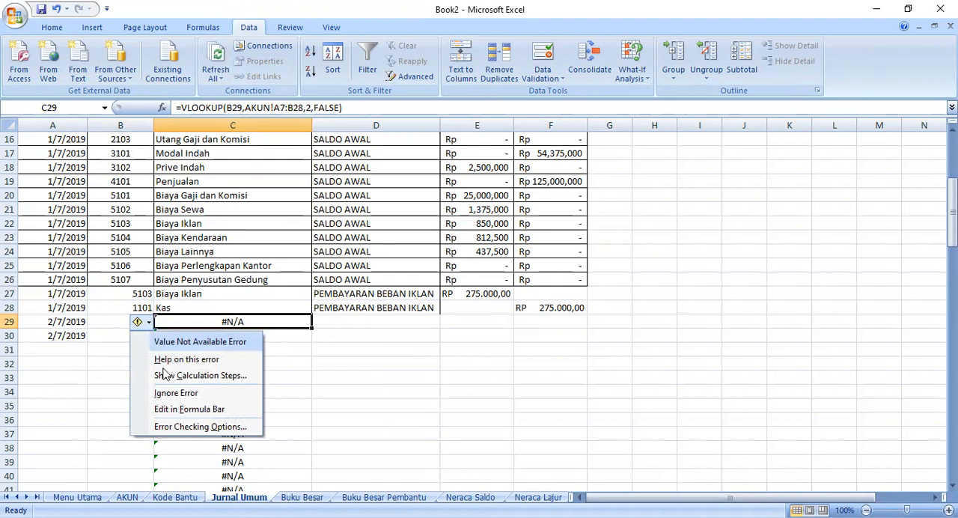
{"action": "left_click", "coordinate": [189, 408]}
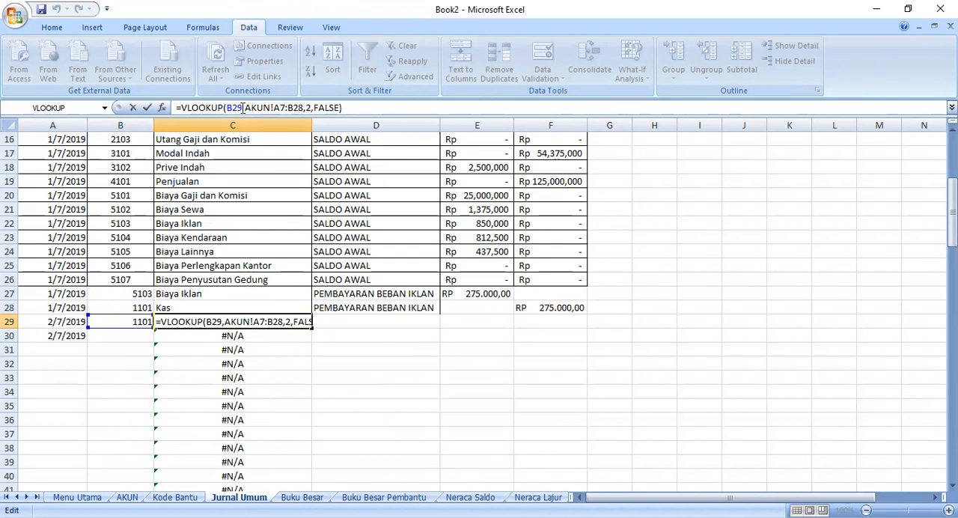
{"action": "left_click_drag", "start_coordinate": [351, 110], "coordinate": [247, 109]}
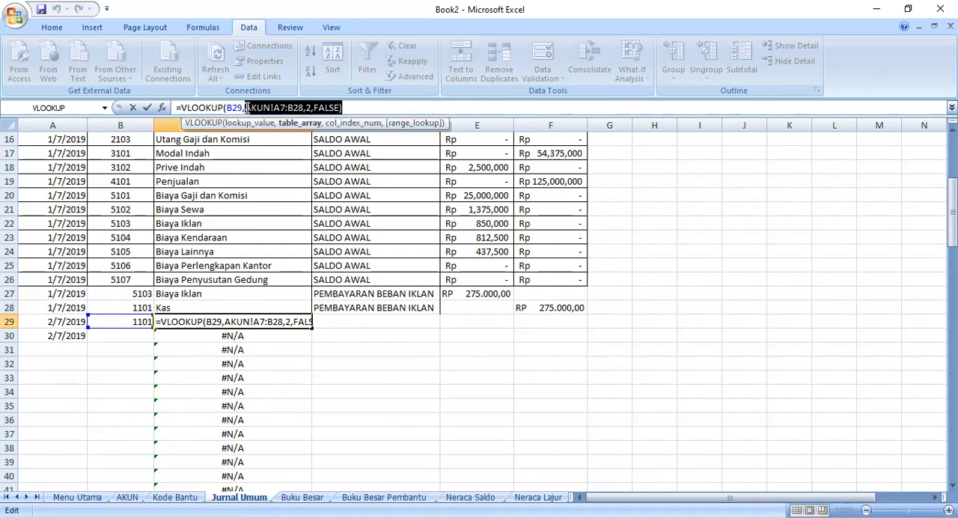
{"action": "key", "text": "BackSpace"}
{"action": "left_click", "coordinate": [129, 497]}
{"action": "left_click_drag", "start_coordinate": [43, 154], "coordinate": [74, 153]}
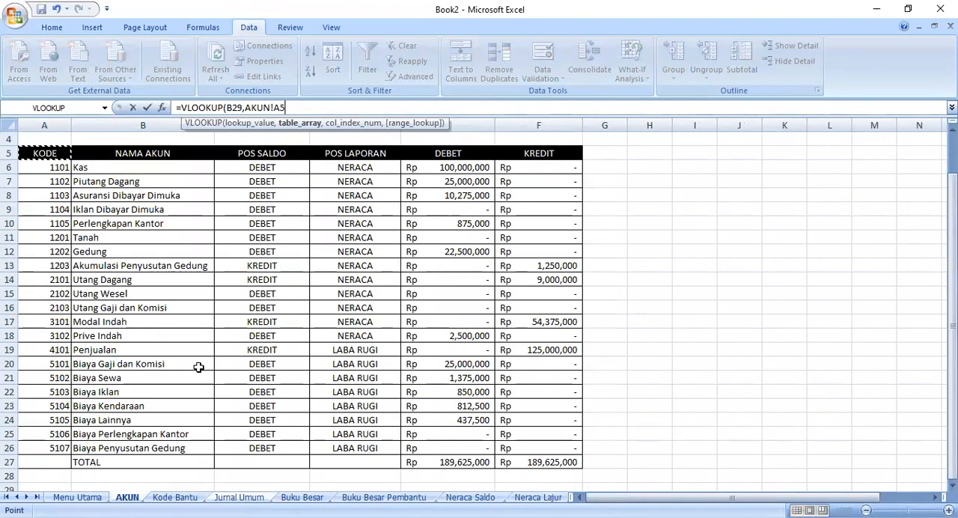
{"action": "left_click", "coordinate": [199, 449], "text": "shift"}
- Complete the C29 VLOOKUP with column index 2 and FALSE for an exact match
{"action": "left_click", "coordinate": [355, 109]}
{"action": "type", "text": ","}
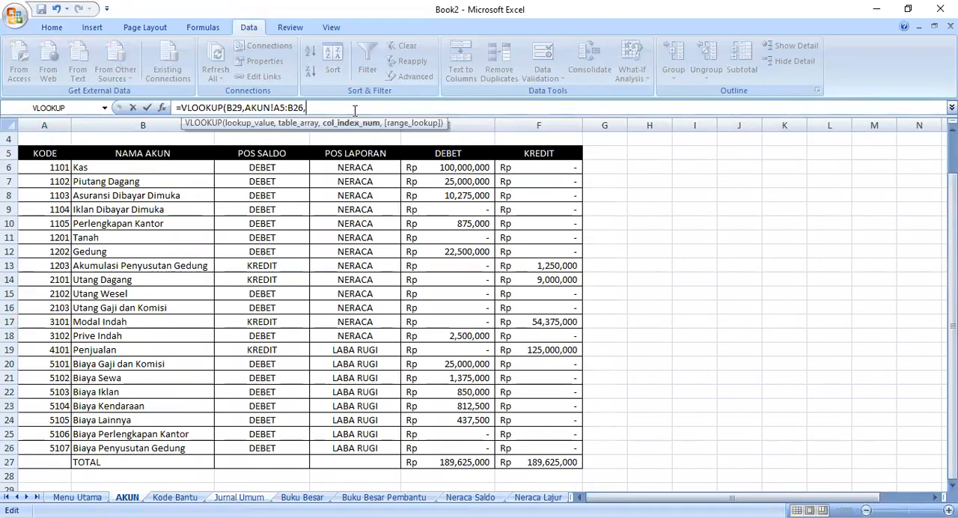
{"action": "type", "text": "2,FALSE)"}
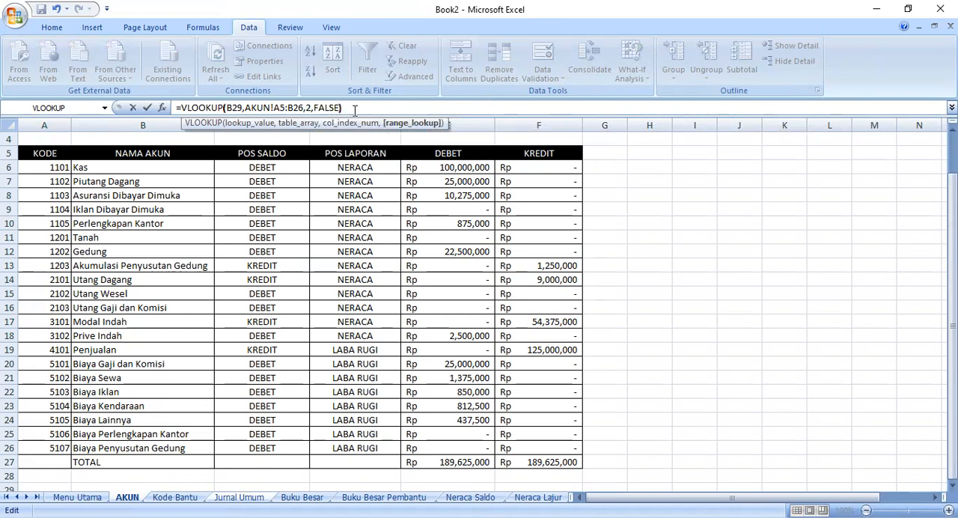
{"action": "key", "text": "Return"}
{"action": "left_click", "coordinate": [369, 351]}
{"action": "left_click", "coordinate": [292, 334]}
{"action": "left_click", "coordinate": [346, 324]}
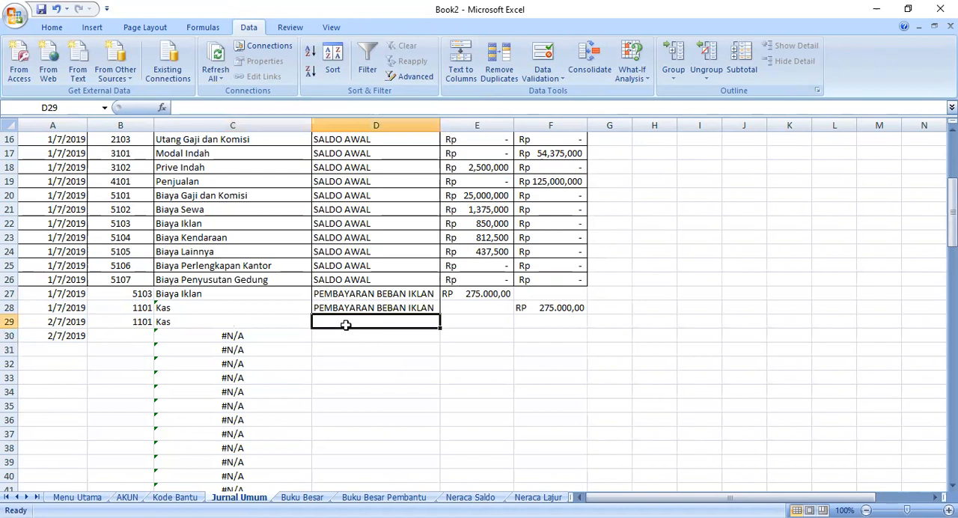
- Choose account code 1102 for cell B30 from its dropdown list
{"action": "left_click", "coordinate": [142, 334]}
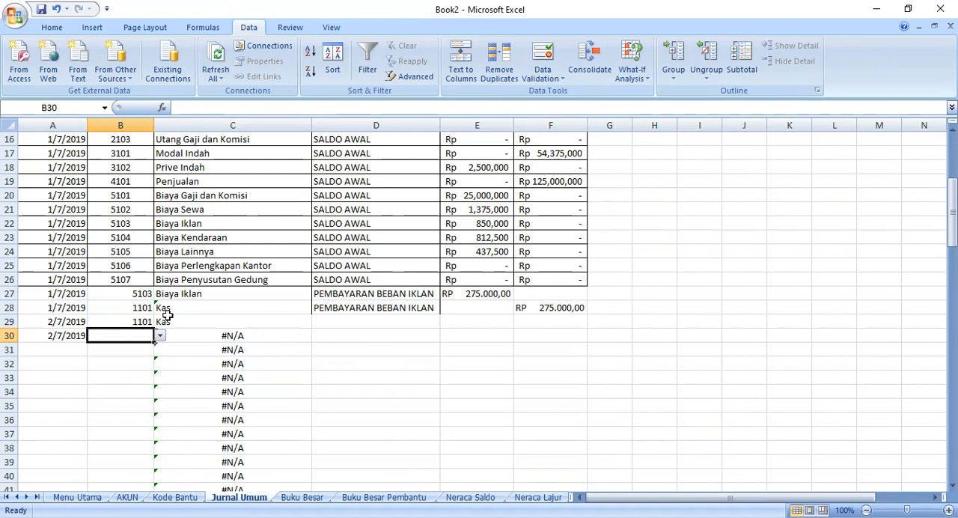
{"action": "scroll", "coordinate": [166, 315], "scroll_direction": "up", "scroll_amount": 4}
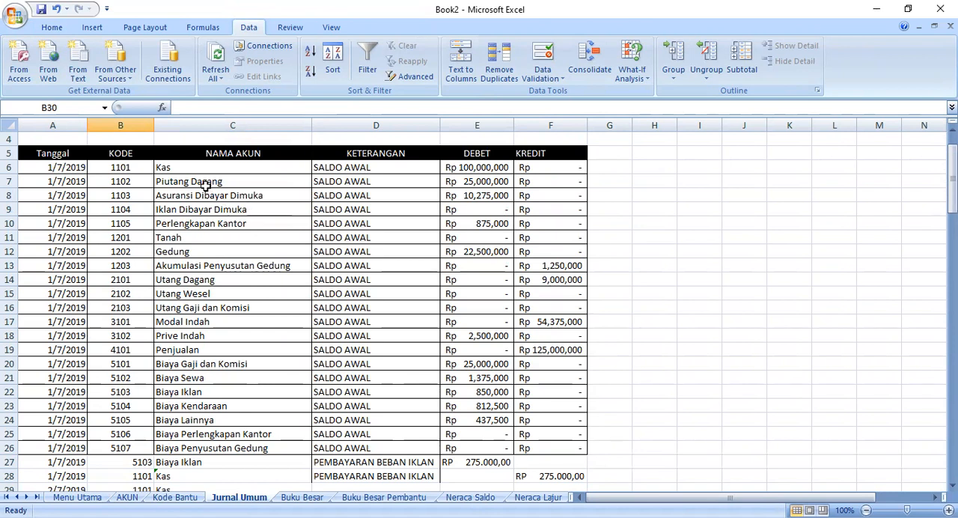
{"action": "scroll", "coordinate": [174, 352], "scroll_direction": "down", "scroll_amount": 2}
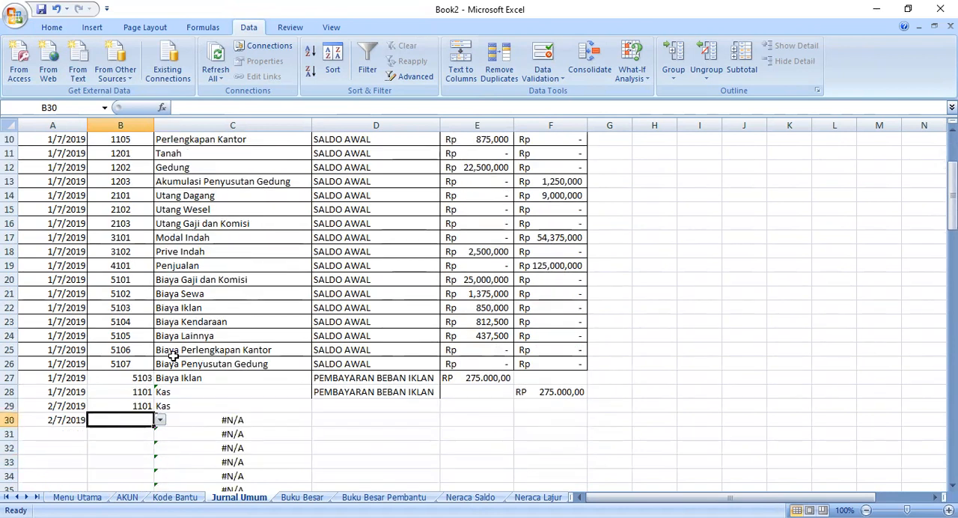
{"action": "left_click", "coordinate": [162, 420]}
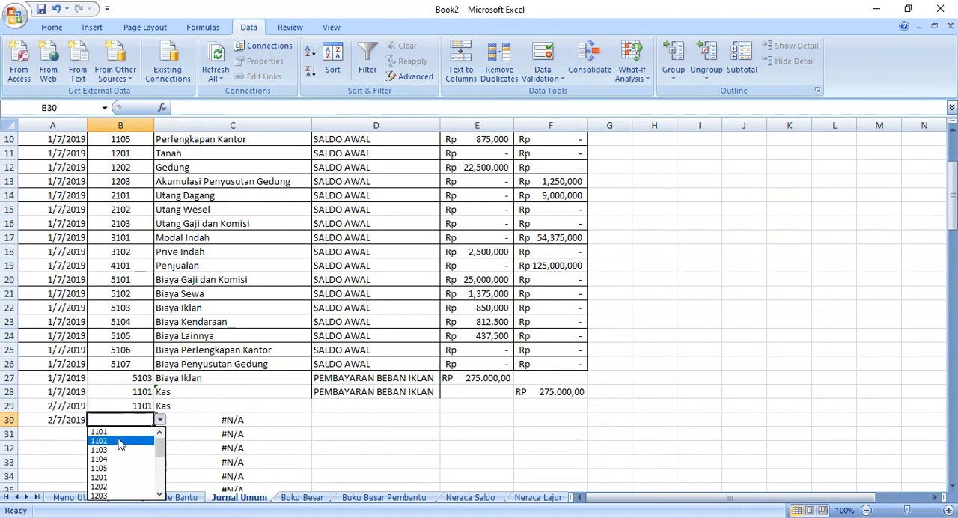
{"action": "left_click", "coordinate": [120, 440]}
- Change the end of the AKUN table range in C30's VLOOKUP to B26
{"action": "left_click", "coordinate": [184, 421]}
{"action": "double_click", "coordinate": [187, 421]}
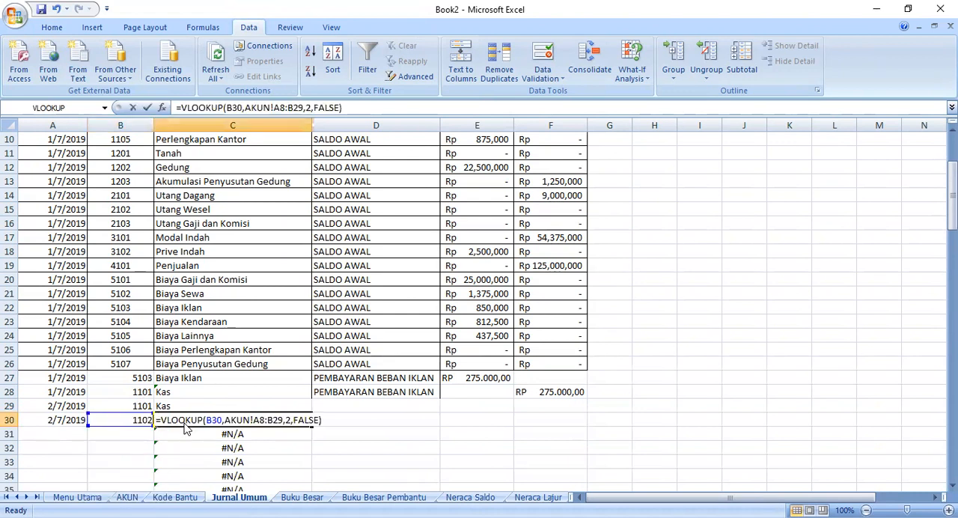
{"action": "left_click", "coordinate": [284, 420]}
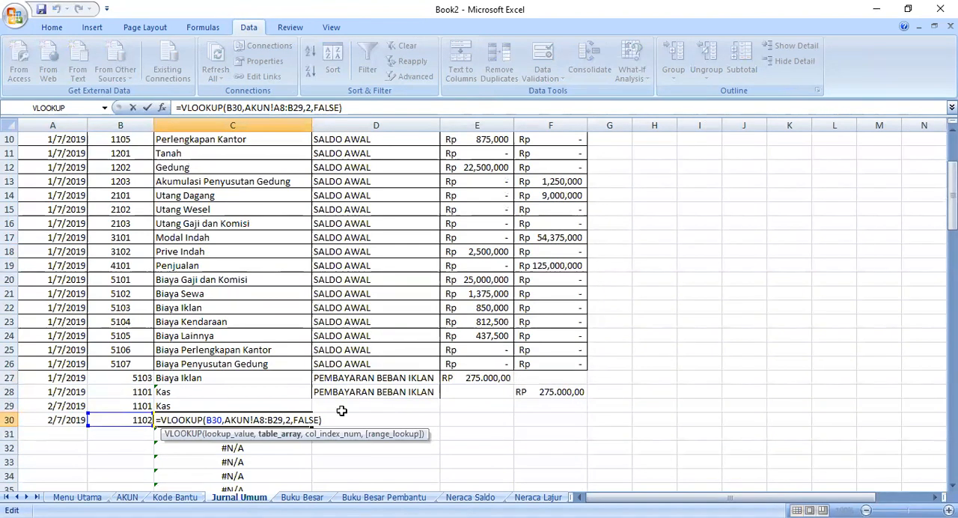
{"action": "key", "text": "BackSpace"}
{"action": "type", "text": "6"}
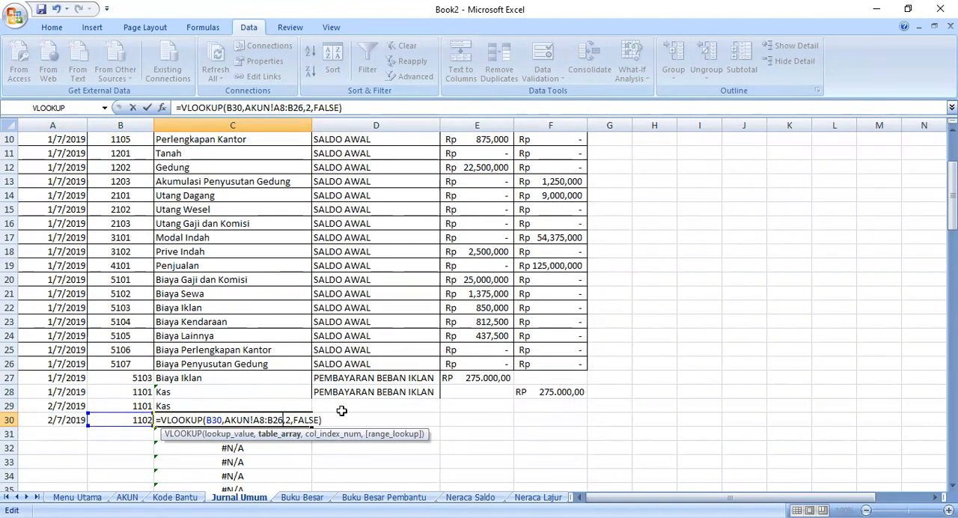
{"action": "left_click", "coordinate": [236, 413]}
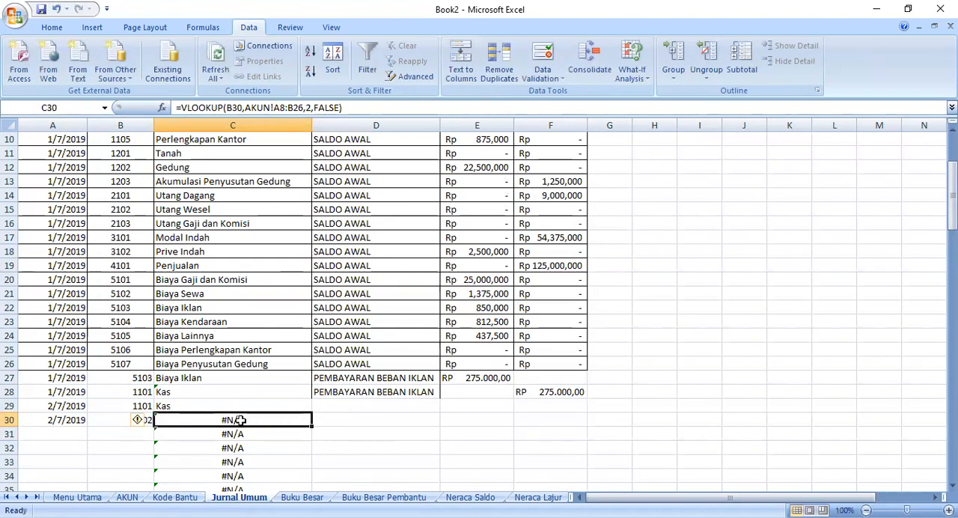
- Replace everything after the B30 lookup value in C30's VLOOKUP with the table range A5:B26 on the AKUN sheet
{"action": "left_click_drag", "start_coordinate": [350, 108], "coordinate": [235, 107]}
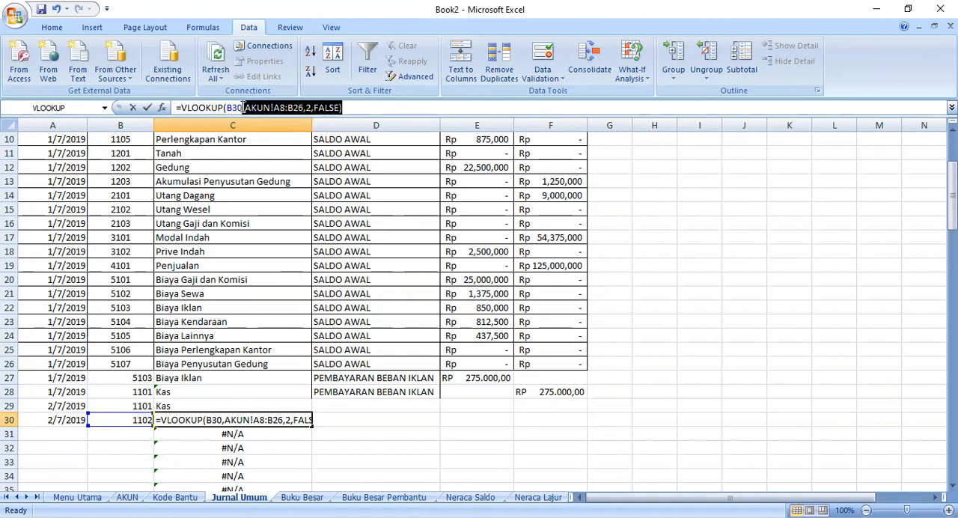
{"action": "key", "text": "Delete"}
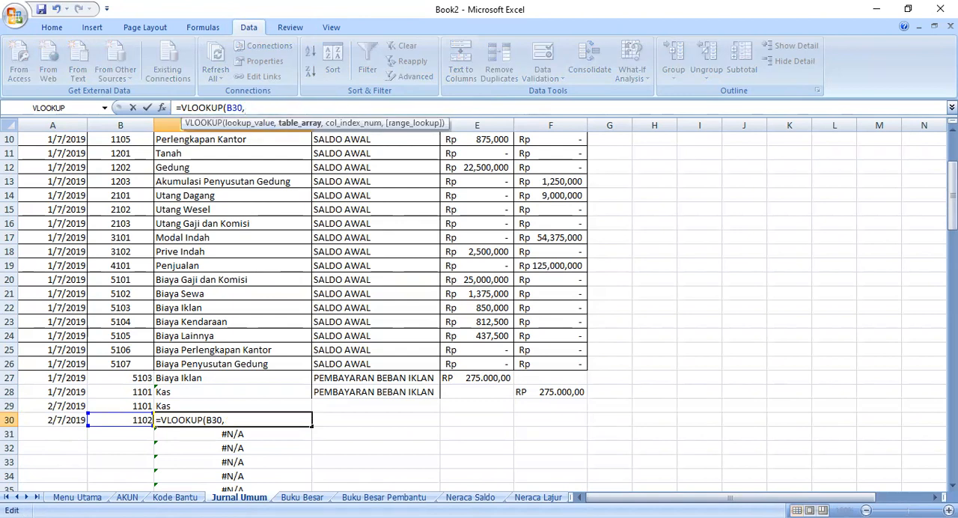
{"action": "left_click", "coordinate": [127, 497]}
{"action": "left_click", "coordinate": [70, 155]}
{"action": "left_click", "coordinate": [197, 447], "text": "shift"}
{"action": "left_click", "coordinate": [309, 108]}
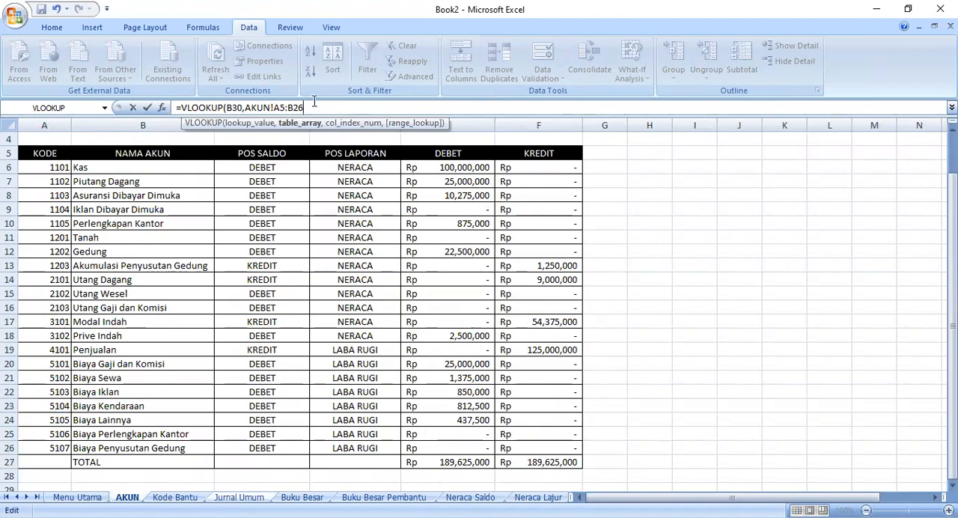
- Complete the C30 VLOOKUP with column index 2 and FALSE for an exact match
{"action": "type", "text": ","}
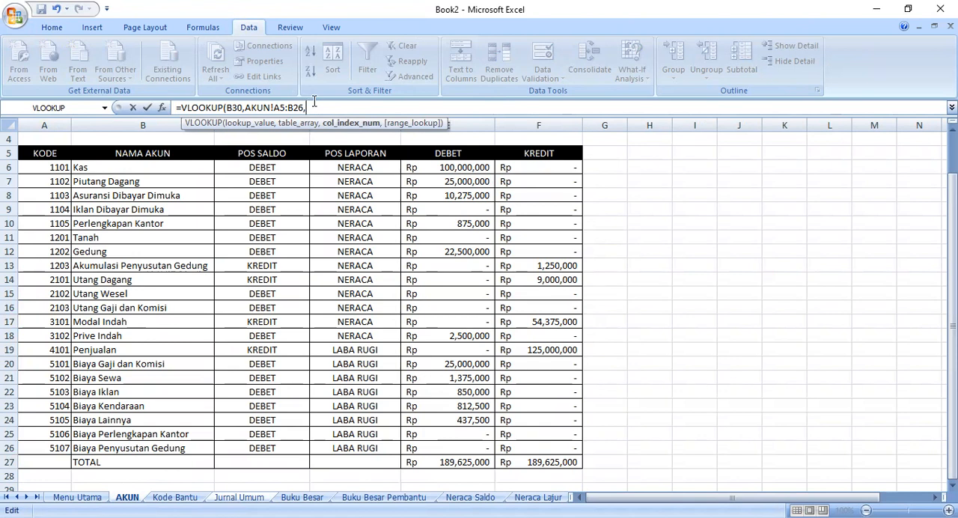
{"action": "type", "text": "2,FALS"}
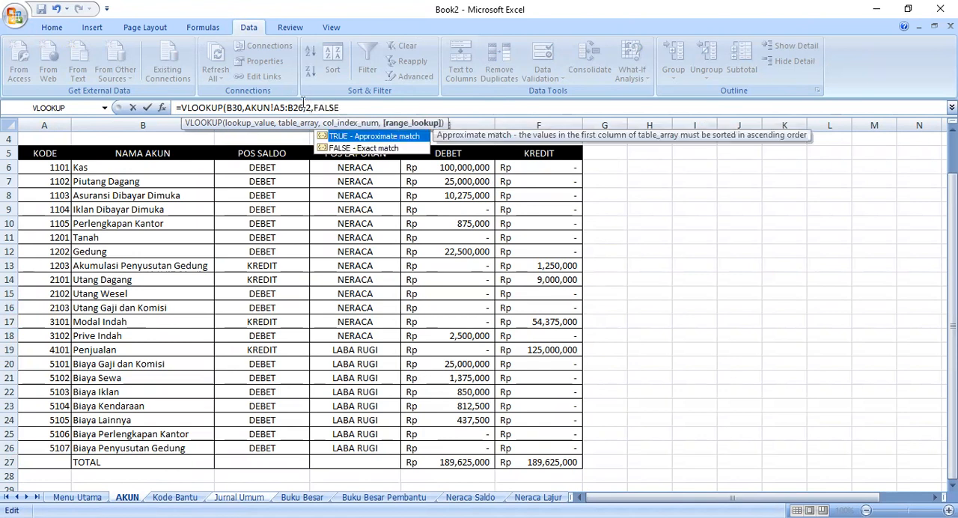
{"action": "type", "text": "E"}
{"action": "key", "text": "Return"}
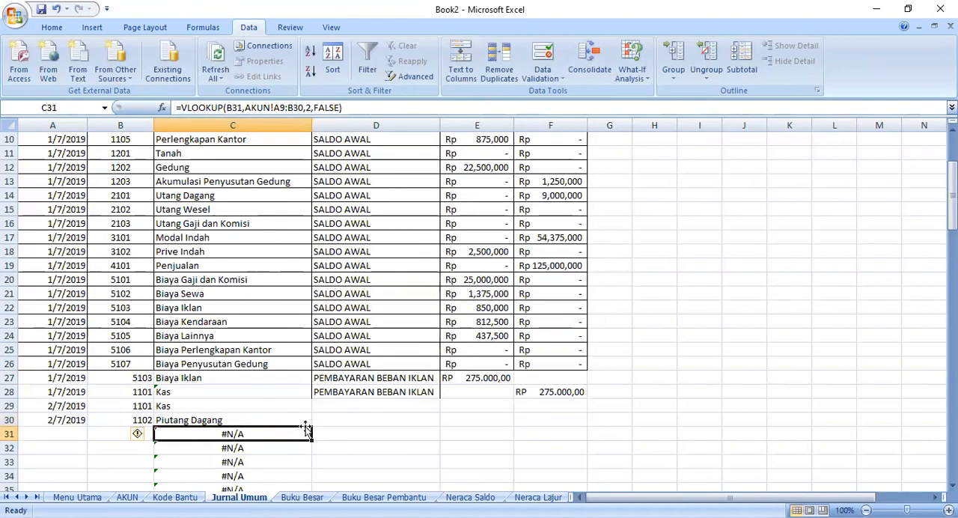
{"action": "left_click", "coordinate": [332, 416]}
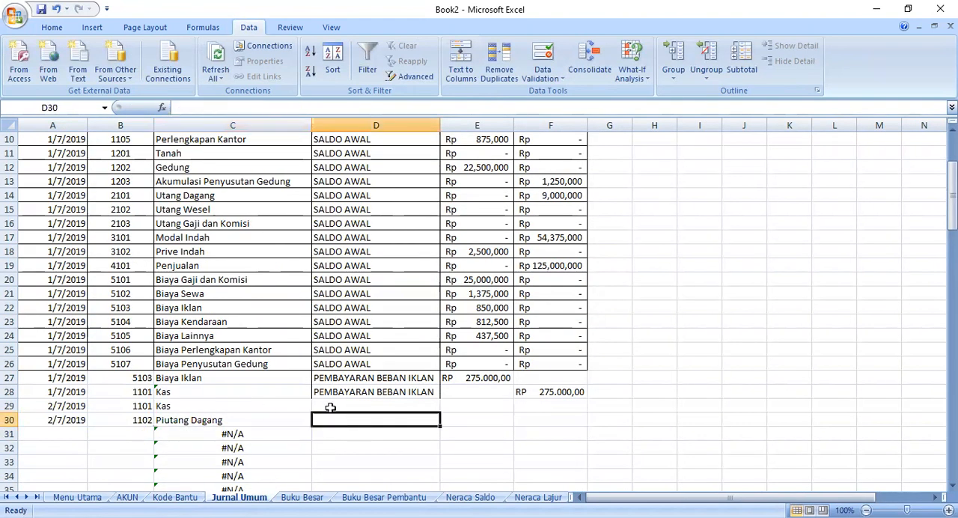
- Examine the code lists on the Kode Bantu and AKUN sheets for the entry in B31 of Jurnal Umum
{"action": "left_click", "coordinate": [135, 432]}
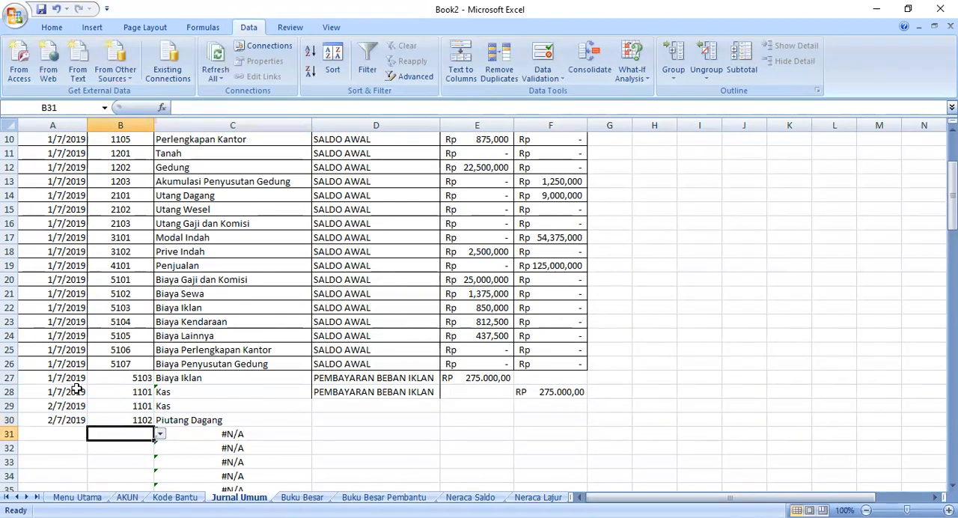
{"action": "left_click", "coordinate": [177, 498]}
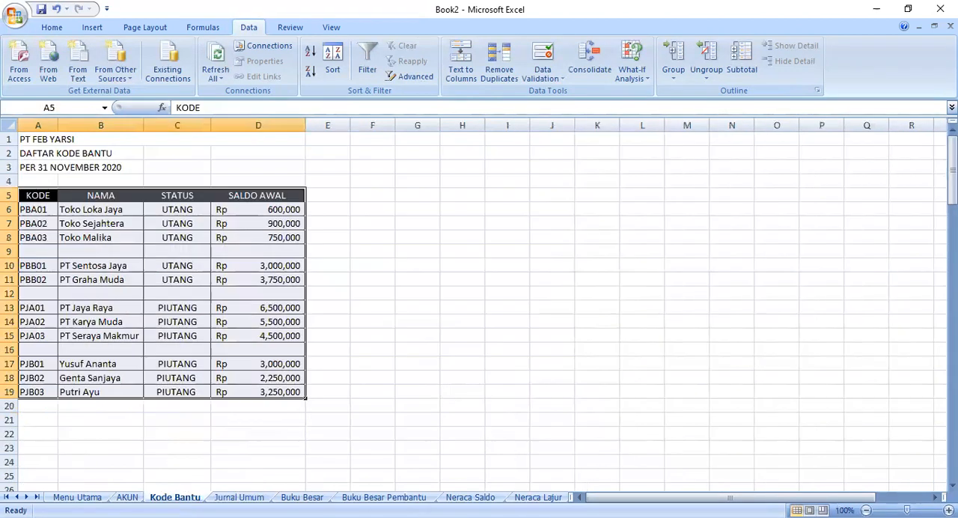
{"action": "left_click", "coordinate": [129, 323]}
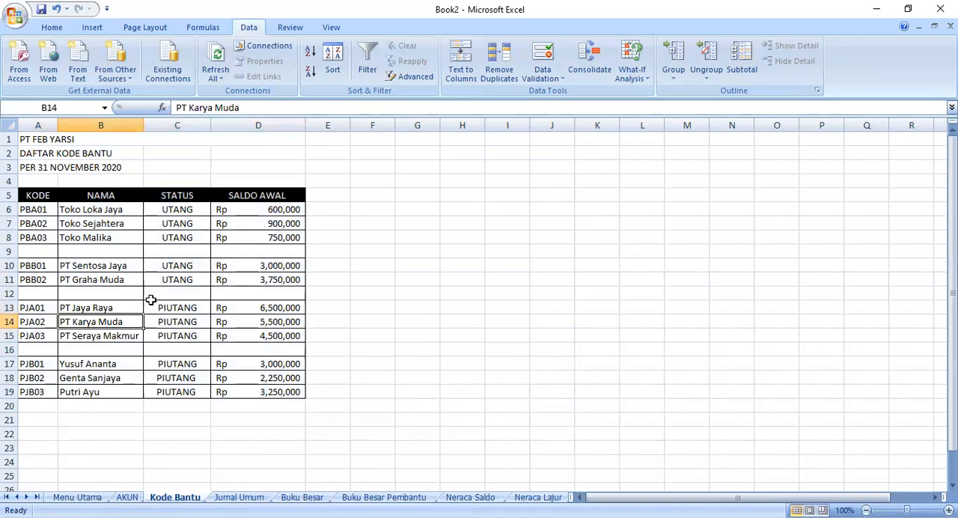
{"action": "left_click", "coordinate": [110, 382]}
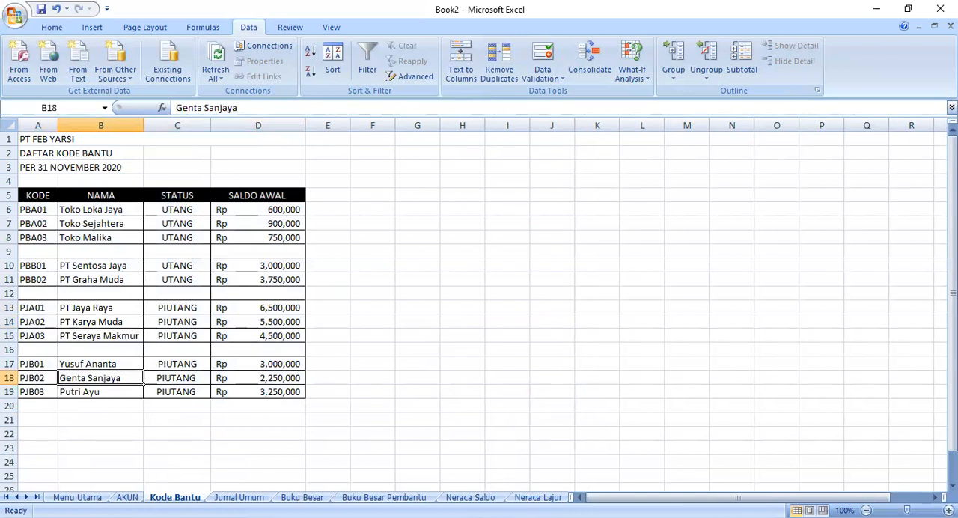
{"action": "left_click", "coordinate": [127, 497]}
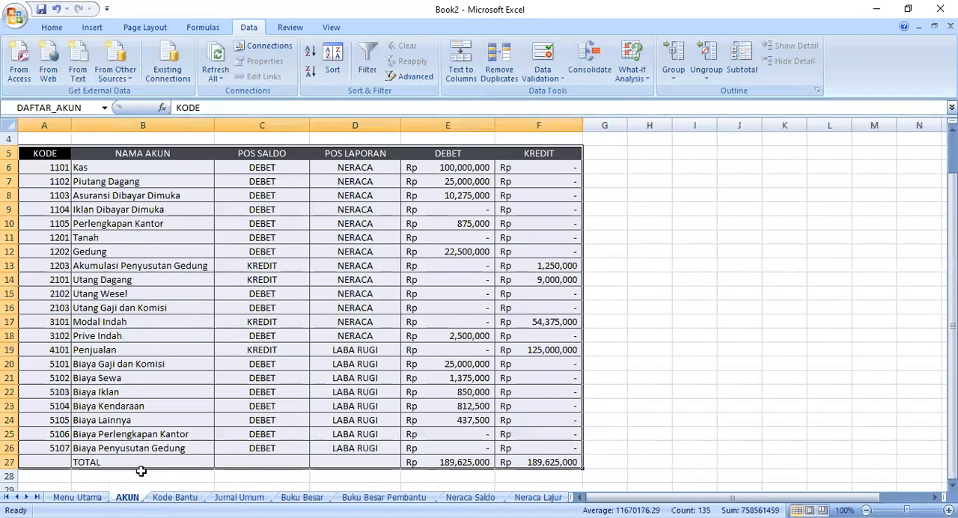
{"action": "left_click", "coordinate": [239, 497]}
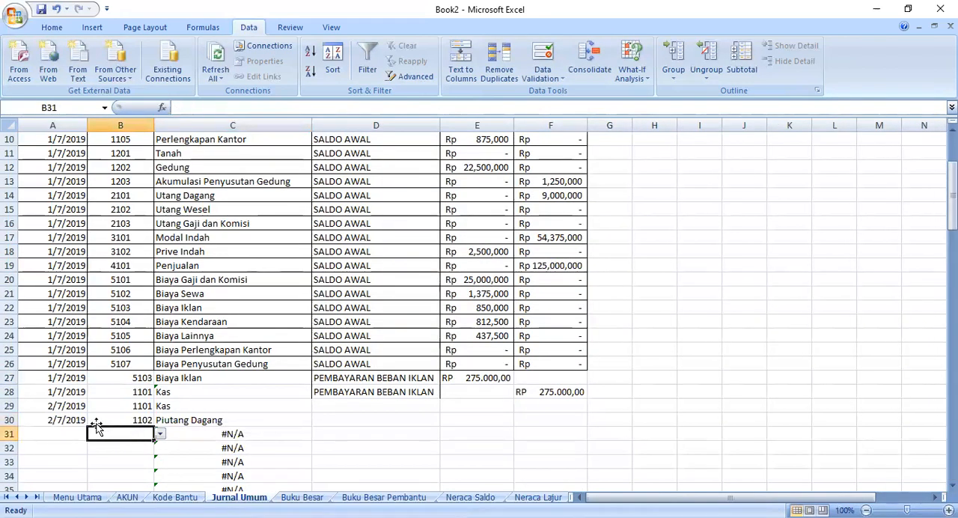
- Try deleting cell B31 with the remaining cells shifted left, and undo the deletion
{"action": "right_click", "coordinate": [136, 438]}
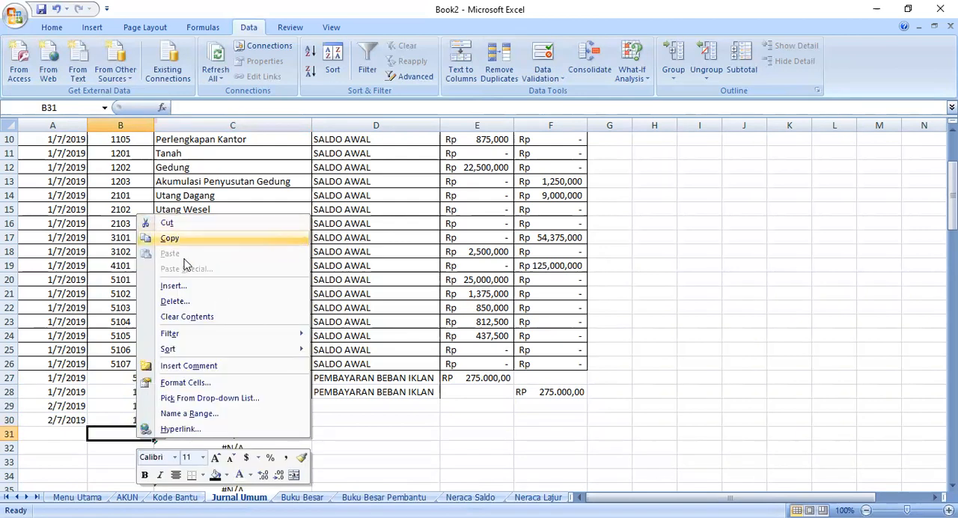
{"action": "left_click", "coordinate": [175, 301]}
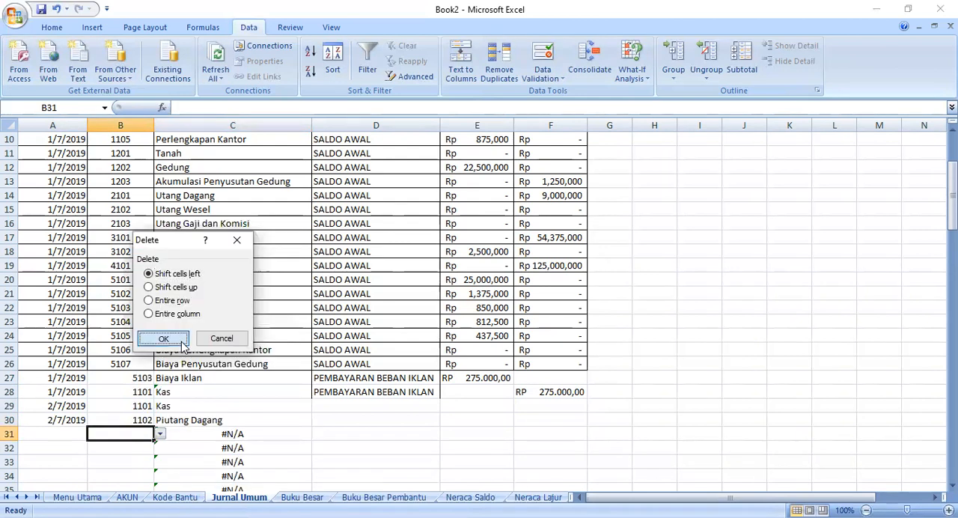
{"action": "left_click", "coordinate": [165, 339]}
{"action": "double_click", "coordinate": [135, 432]}
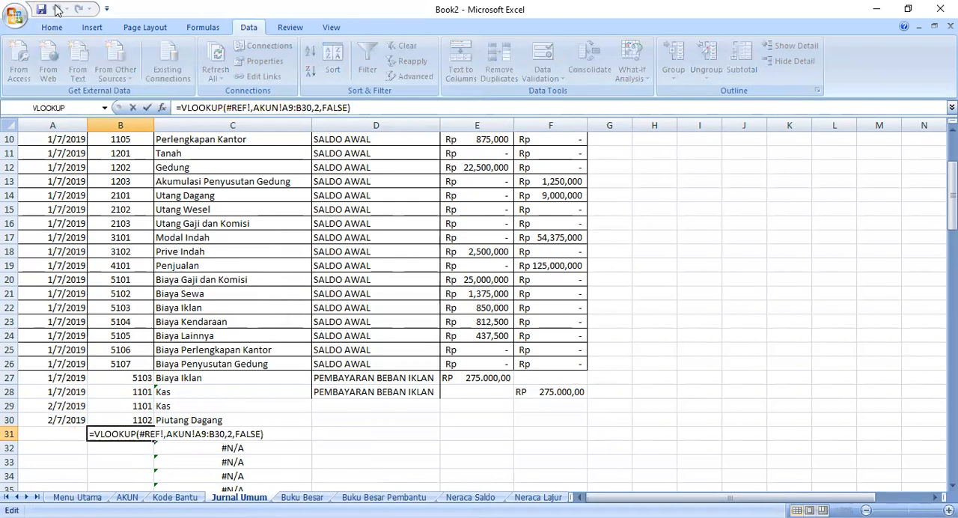
{"action": "left_click", "coordinate": [324, 460]}
{"action": "left_click", "coordinate": [141, 431]}
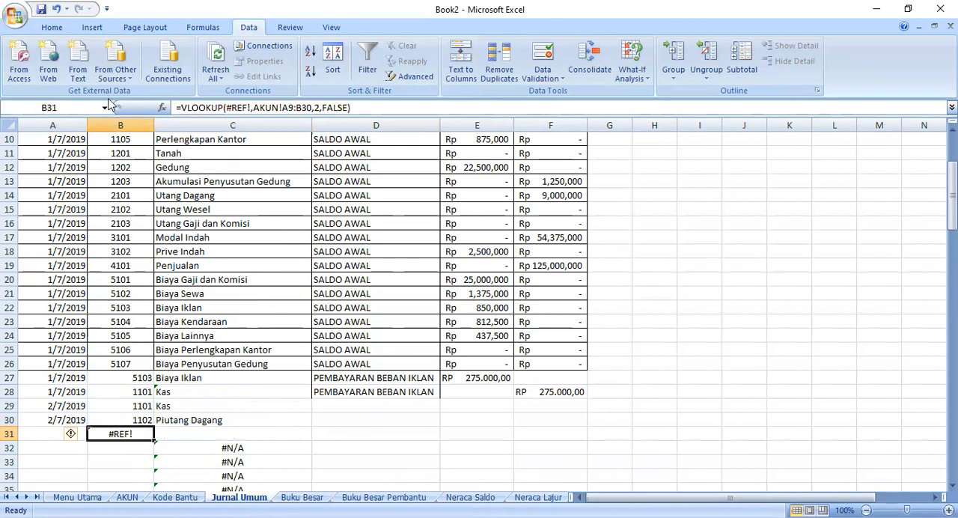
{"action": "left_click", "coordinate": [55, 9]}
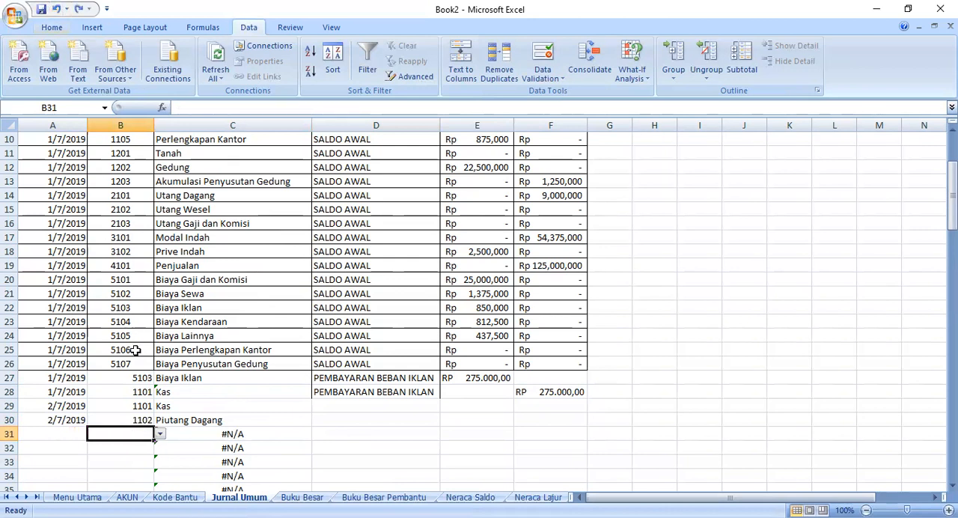
- Change the source of cell B31's validation list to =KODE_BANTU and choose code PBB02 for the cell
{"action": "right_click", "coordinate": [142, 440]}
{"action": "left_click", "coordinate": [214, 394]}
{"action": "mouse_move", "coordinate": [160, 461]}
{"action": "left_mouse_down"}
{"action": "mouse_move", "coordinate": [160, 485]}
{"action": "mouse_move", "coordinate": [161, 462]}
{"action": "left_mouse_up"}
{"action": "left_click", "coordinate": [161, 435]}
{"action": "left_click", "coordinate": [546, 77]}
{"action": "left_click", "coordinate": [545, 94]}
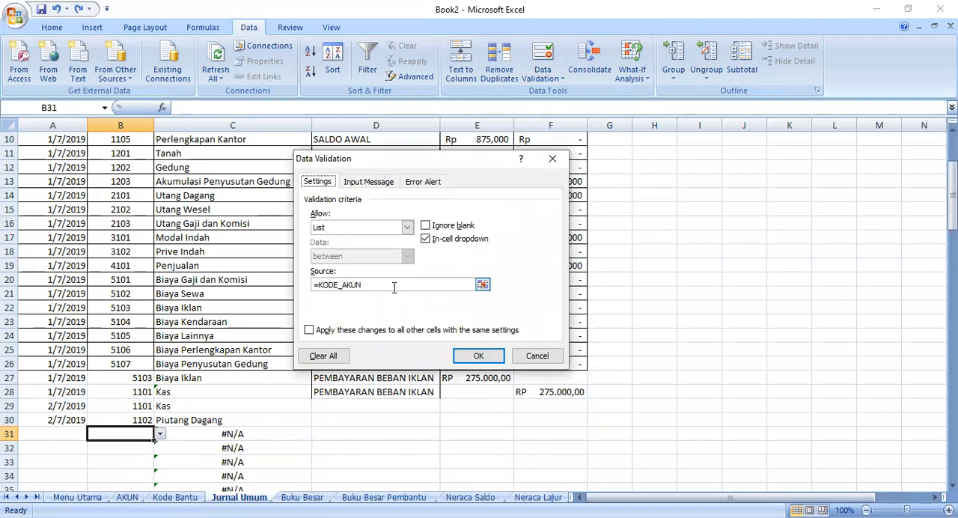
{"action": "left_click", "coordinate": [390, 284]}
{"action": "left_click", "coordinate": [361, 289]}
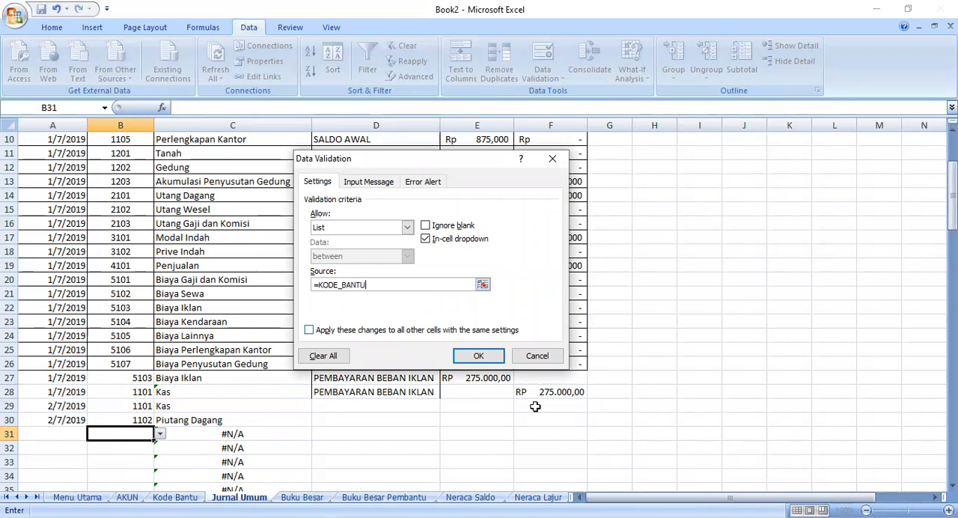
{"action": "left_click", "coordinate": [478, 356]}
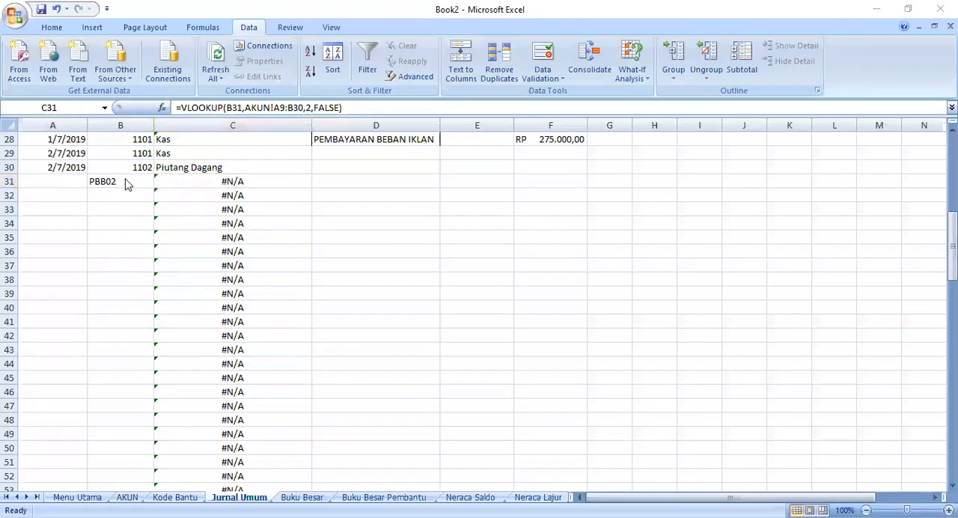
- Rewrite the arguments of C31's VLOOKUP with lookup value B31 and table range A5:B19 on the Kode Bantu sheet
{"action": "left_click", "coordinate": [118, 180]}
{"action": "left_click", "coordinate": [180, 181]}
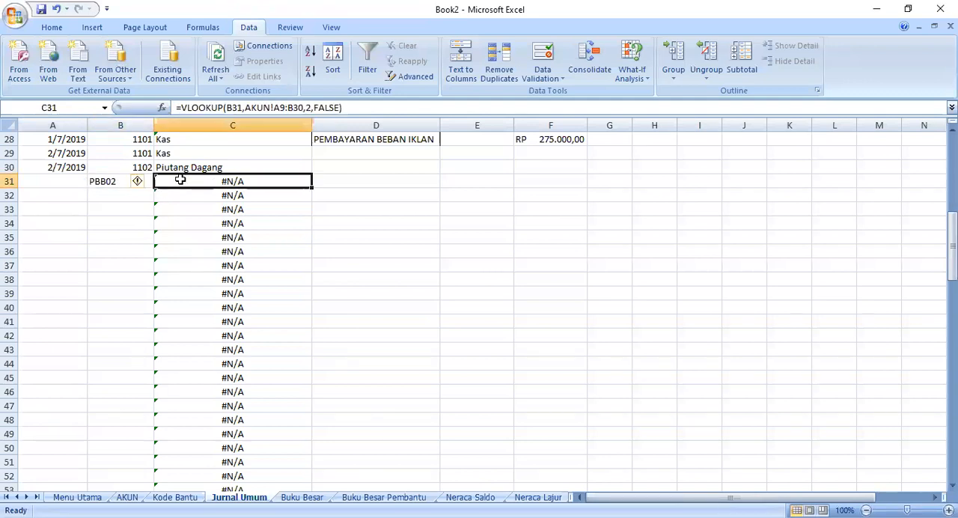
{"action": "left_click_drag", "start_coordinate": [342, 108], "coordinate": [225, 107]}
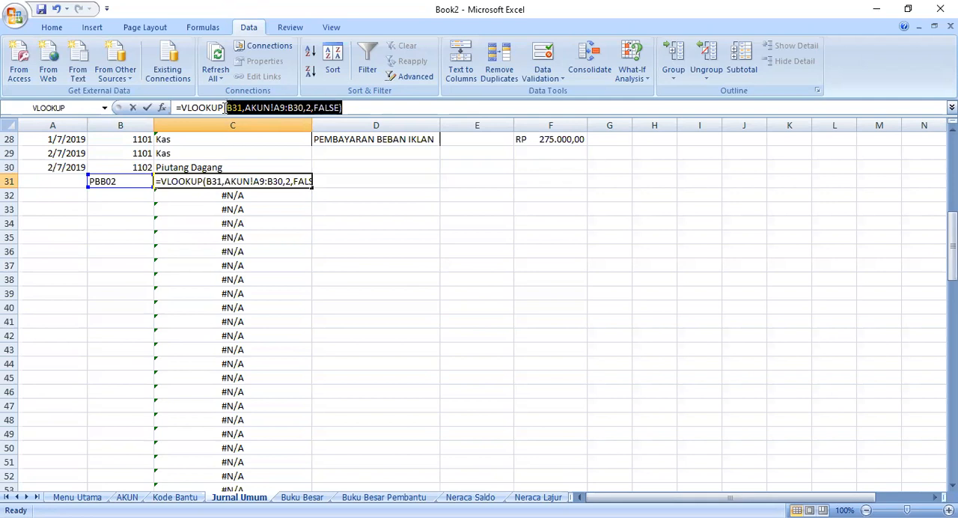
{"action": "key", "text": "Delete"}
{"action": "left_click", "coordinate": [122, 193]}
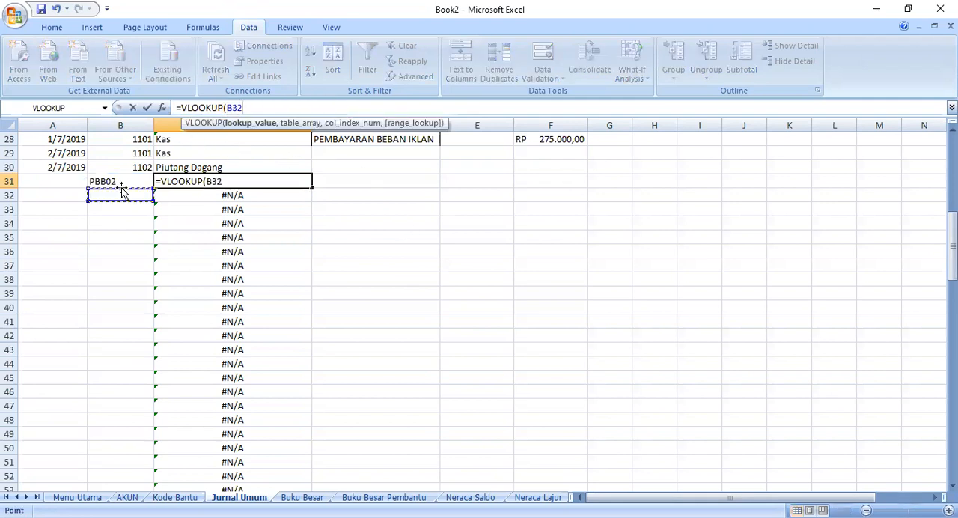
{"action": "left_click", "coordinate": [112, 182]}
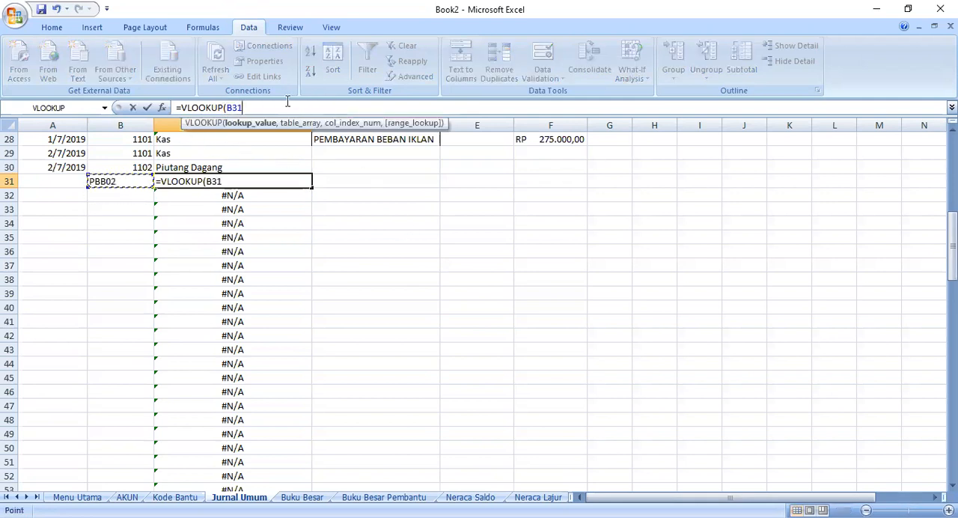
{"action": "type", "text": ","}
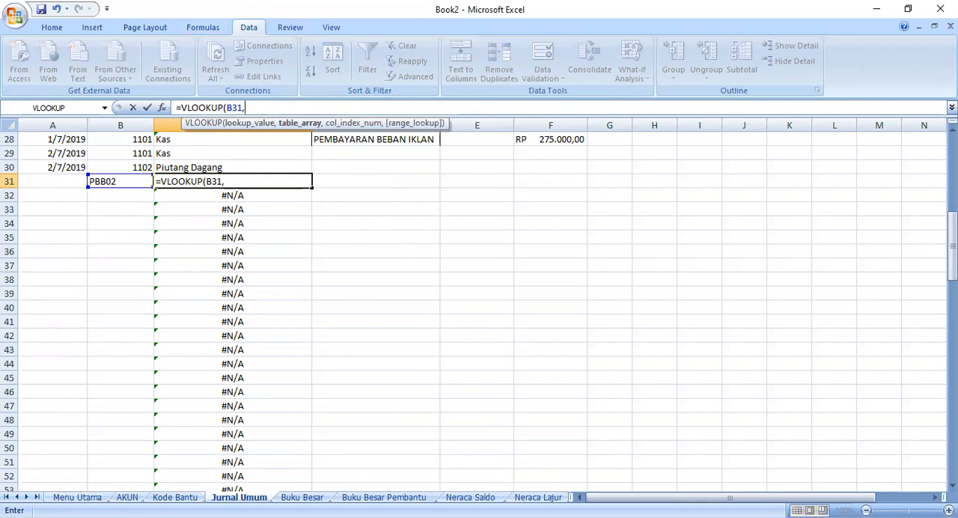
{"action": "left_click", "coordinate": [175, 497]}
{"action": "left_click_drag", "start_coordinate": [38, 194], "coordinate": [125, 395]}
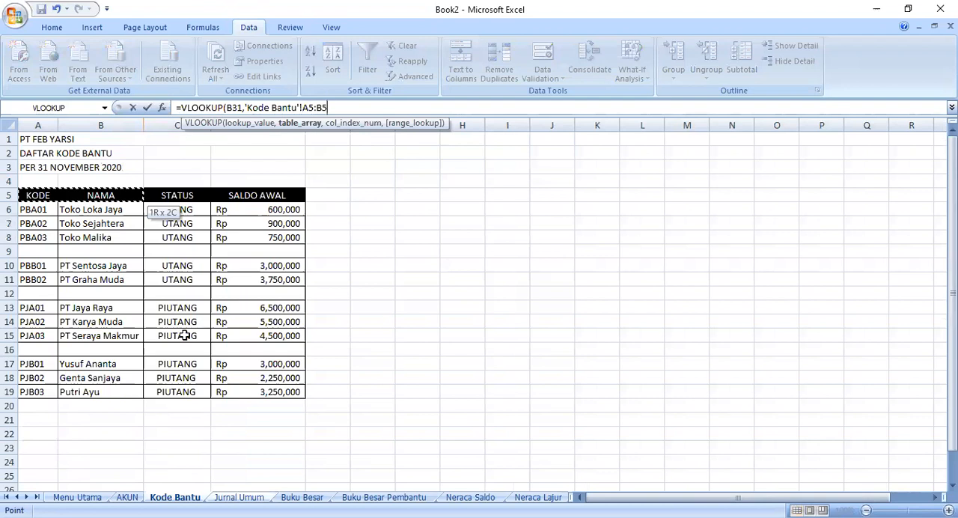
- Complete the C31 VLOOKUP with column index 2 and FALSE for an exact match
{"action": "left_click", "coordinate": [348, 105]}
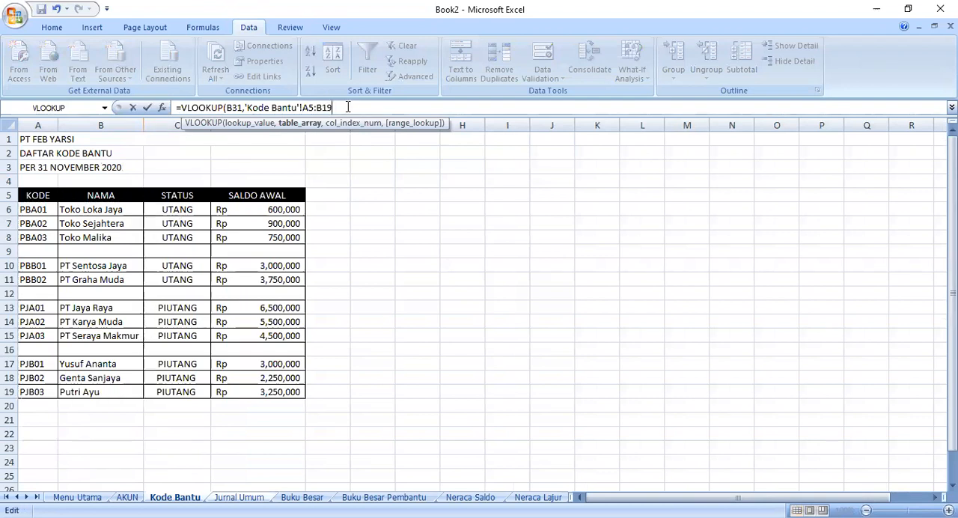
{"action": "type", "text": ","}
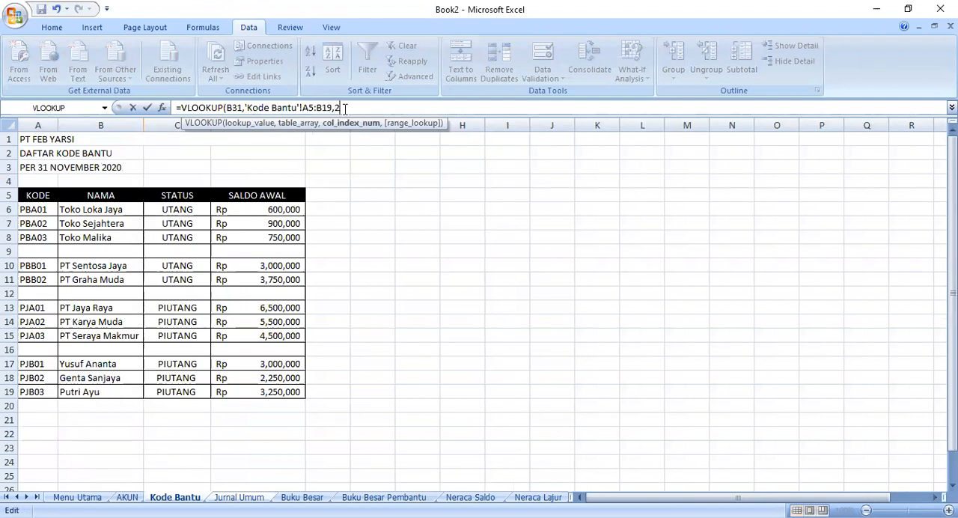
{"action": "type", "text": "2,FALSE"}
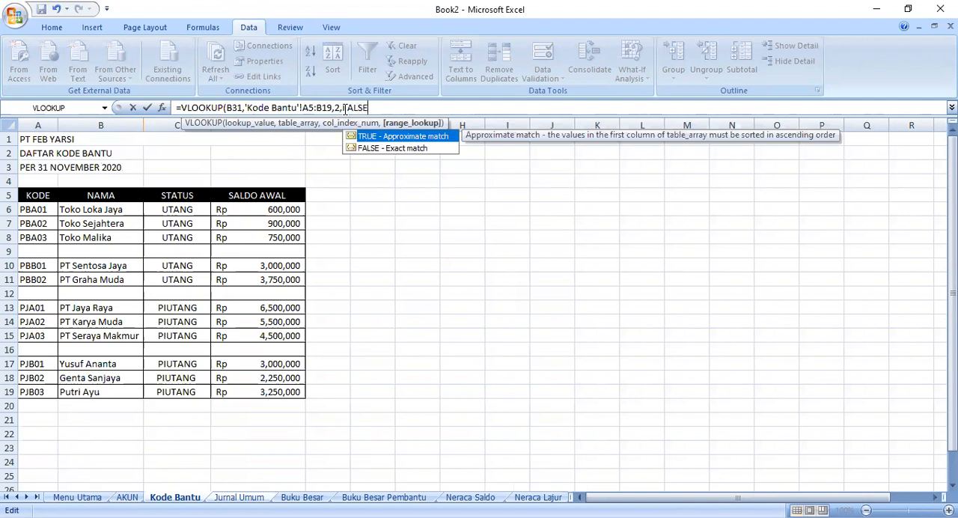
{"action": "key", "text": "Return"}
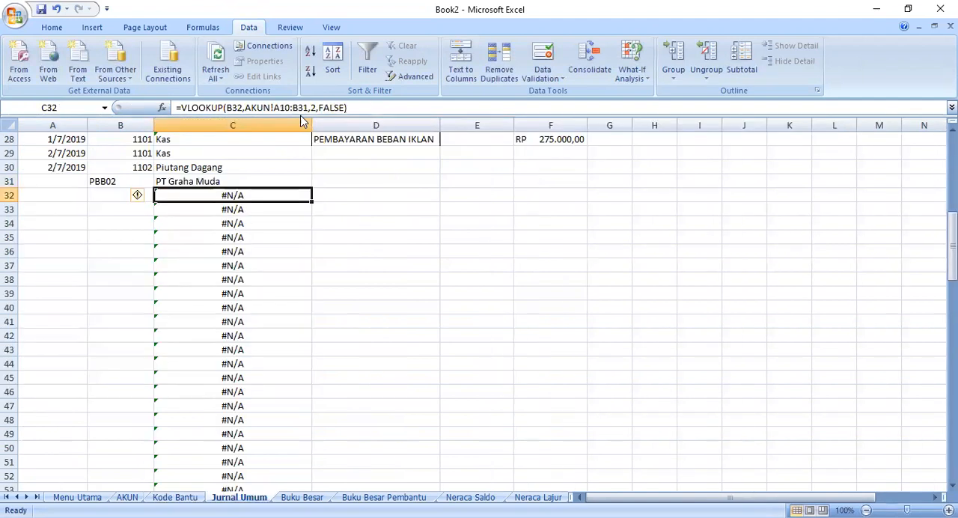
- Check the codes offered in B31's dropdown list and compare the AKUN and Kode Bantu sheets
{"action": "left_click", "coordinate": [150, 182]}
{"action": "left_click", "coordinate": [159, 182]}
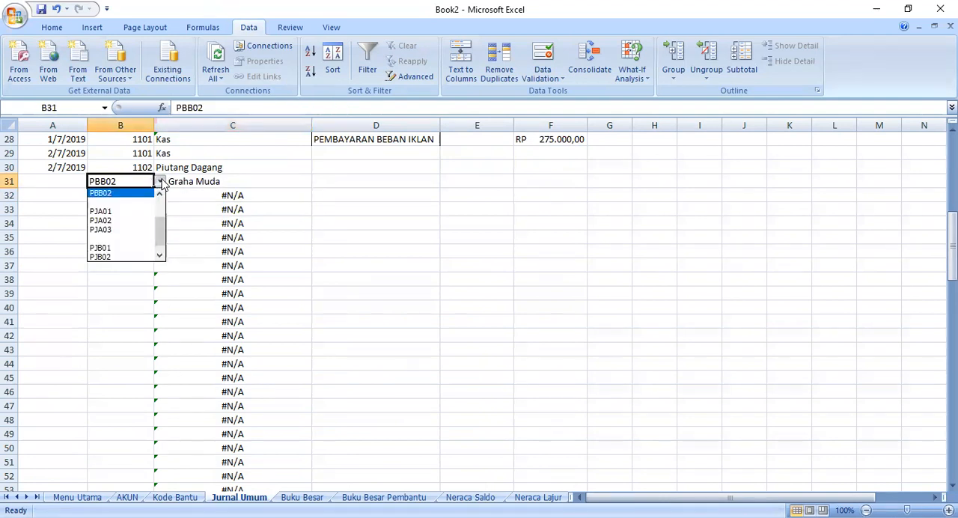
{"action": "left_click", "coordinate": [160, 183]}
{"action": "scroll", "coordinate": [242, 184], "scroll_direction": "up", "scroll_amount": 2}
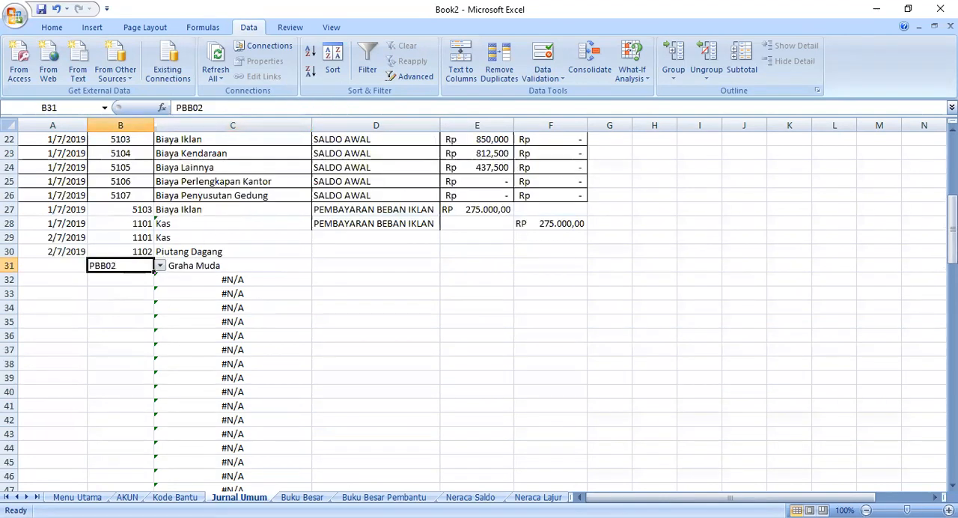
{"action": "left_click", "coordinate": [128, 497]}
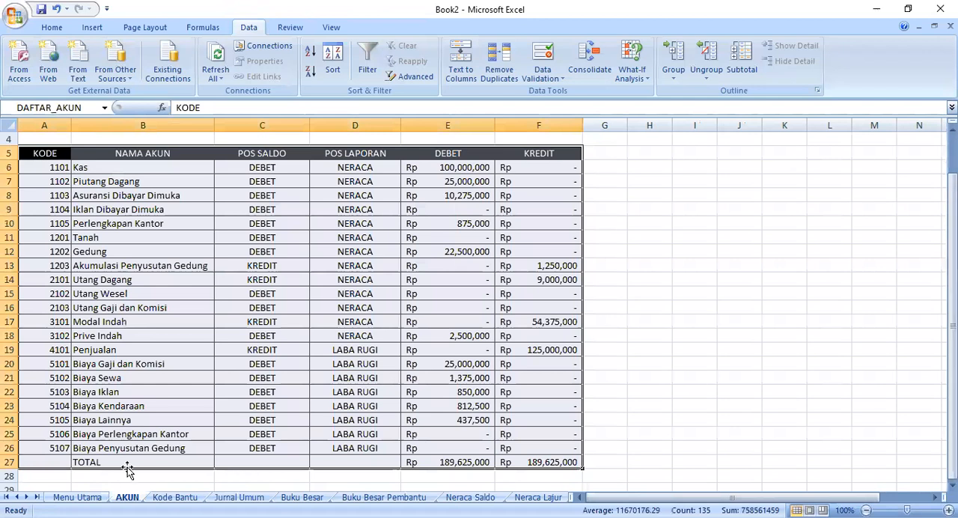
{"action": "left_click", "coordinate": [175, 497]}
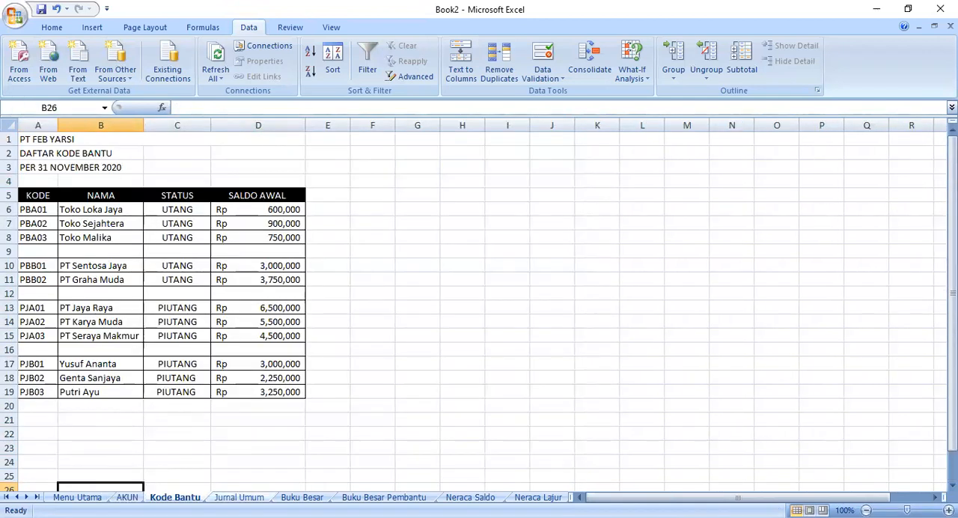
- Return to the Jurnal Umum sheet and choose auxiliary code PJB02 in cell B31
{"action": "left_click", "coordinate": [238, 497]}
{"action": "left_click", "coordinate": [160, 266]}
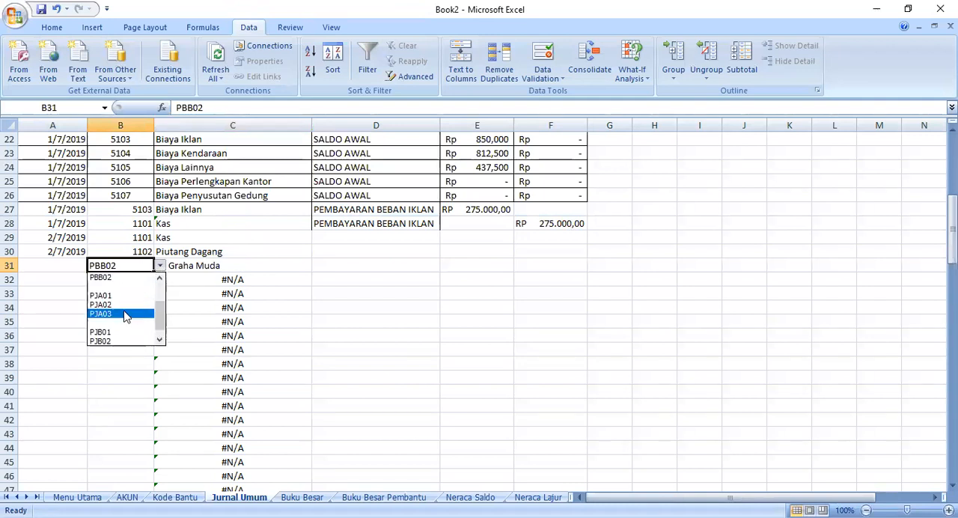
{"action": "left_click", "coordinate": [116, 342]}
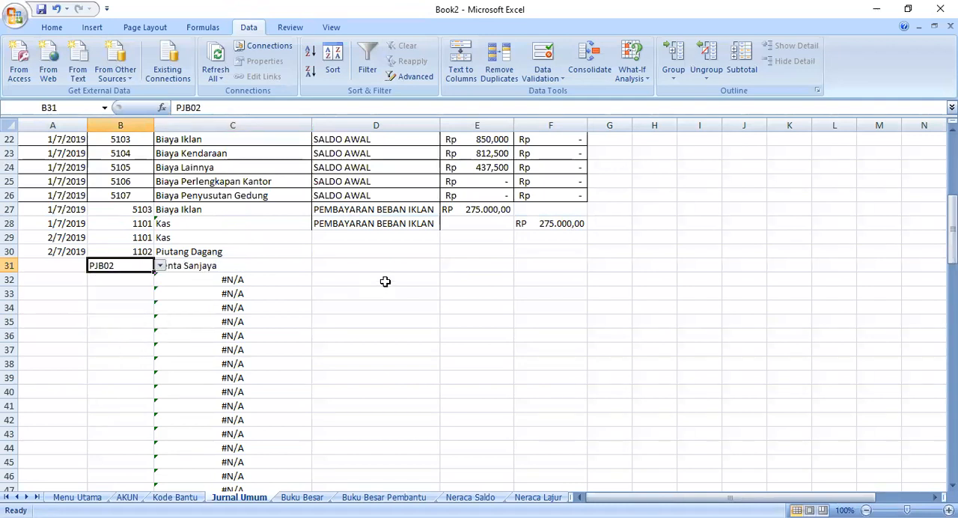
- Enter the description "Diterima Pembayaran Piutang" in cell D29
{"action": "left_click", "coordinate": [338, 253]}
{"action": "left_click", "coordinate": [332, 238]}
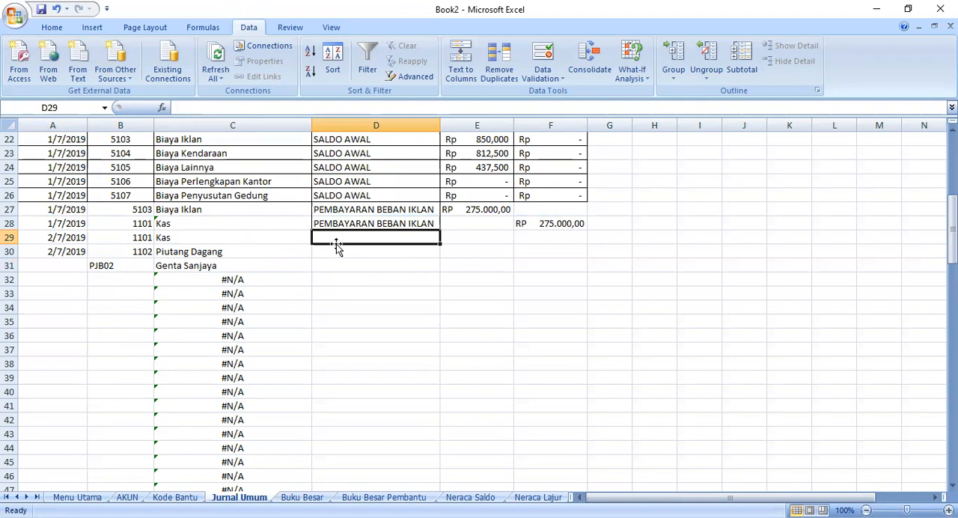
{"action": "type", "text": "MENER"}
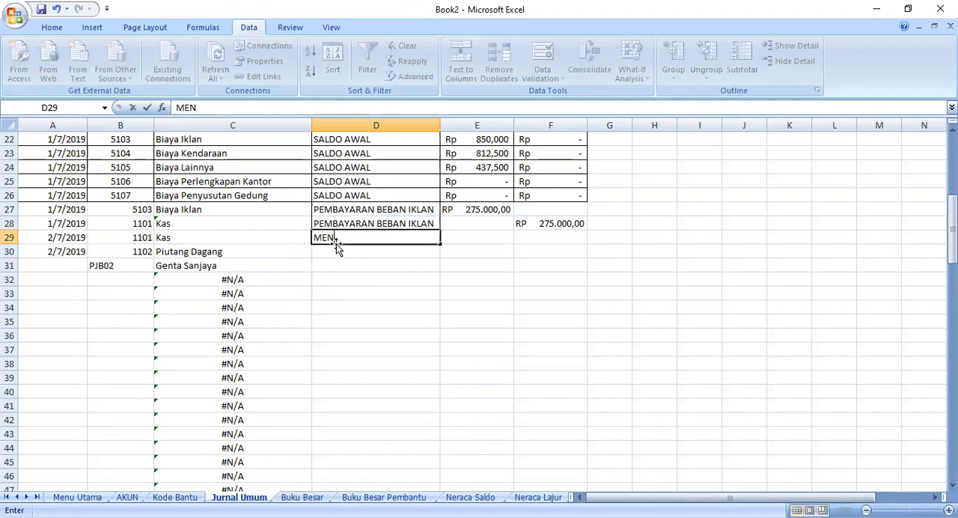
{"action": "key", "text": "BackSpace"}
{"action": "type", "text": "d"}
{"action": "key", "text": "BackSpace"}
{"action": "type", "text": "Diterima Pembayaran "}
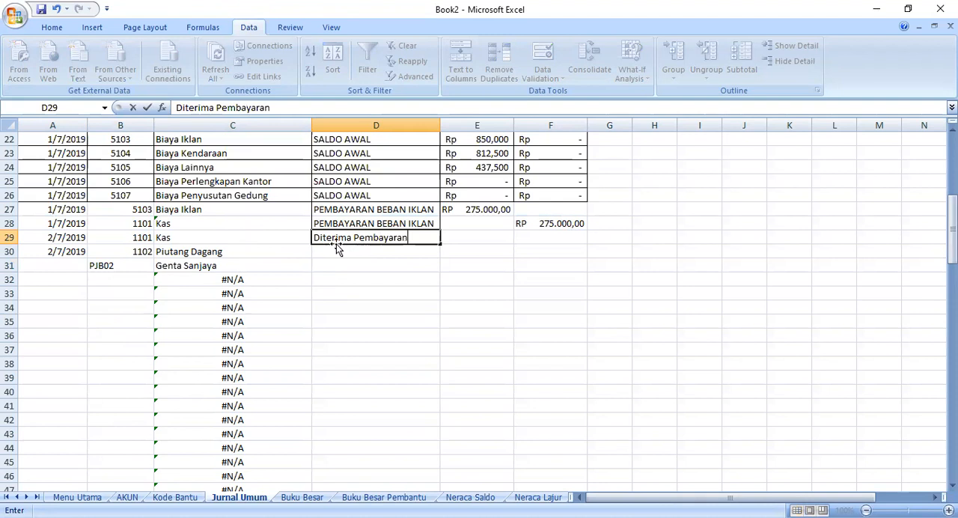
{"action": "type", "text": "Piutang"}
- Widen column D to fit its descriptions and enter the amount Rp 1.500.000,00 in E29, F30 and E31
{"action": "left_click", "coordinate": [445, 126]}
{"action": "double_click", "coordinate": [440, 128]}
{"action": "left_click", "coordinate": [440, 125]}
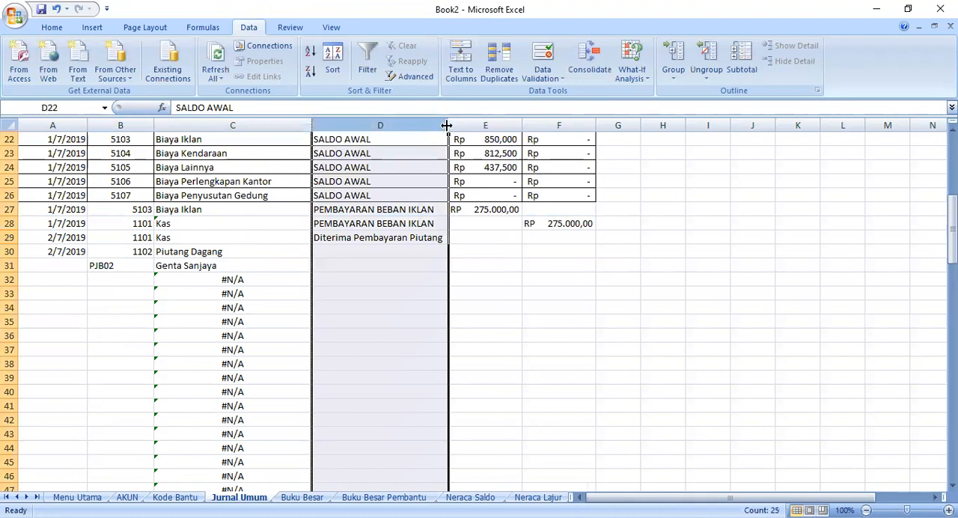
{"action": "left_click", "coordinate": [473, 236]}
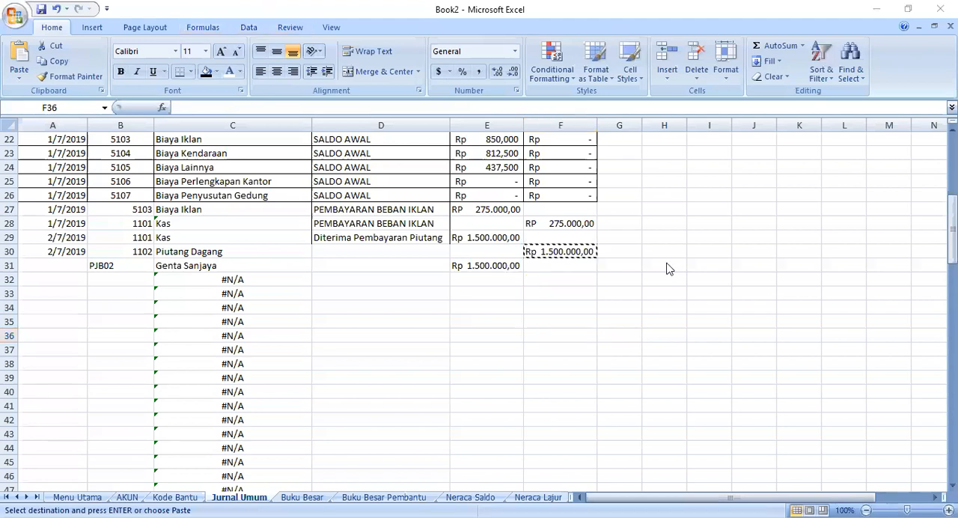
- Fill the date from A30 down to A31 and correct its month so A31 reads 2/7/2019
{"action": "left_click", "coordinate": [78, 252]}
{"action": "left_click_drag", "start_coordinate": [86, 257], "coordinate": [70, 275]}
{"action": "left_click", "coordinate": [64, 266]}
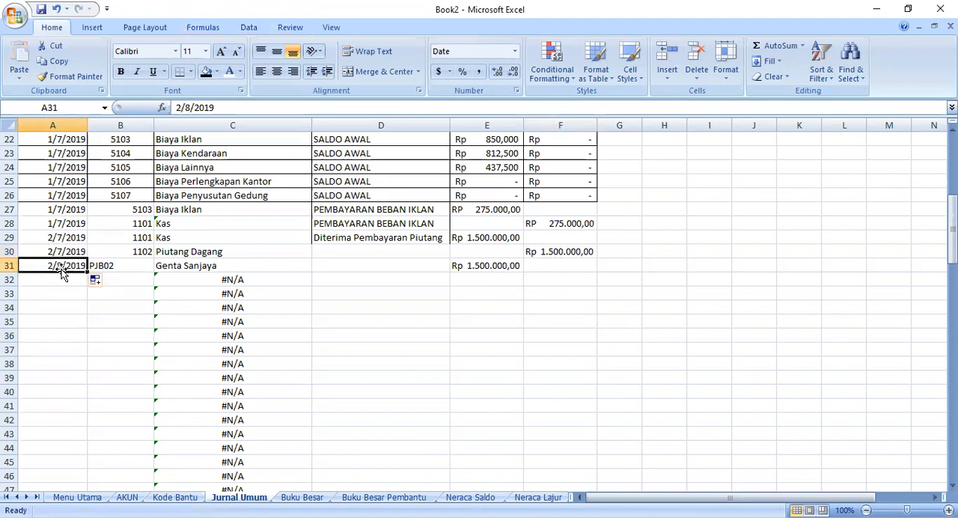
{"action": "double_click", "coordinate": [63, 267]}
{"action": "key", "text": "BackSpace"}
{"action": "type", "text": "7"}
- Enter the next transaction's date, 8/7/2019, in cell A32
{"action": "left_click", "coordinate": [37, 278]}
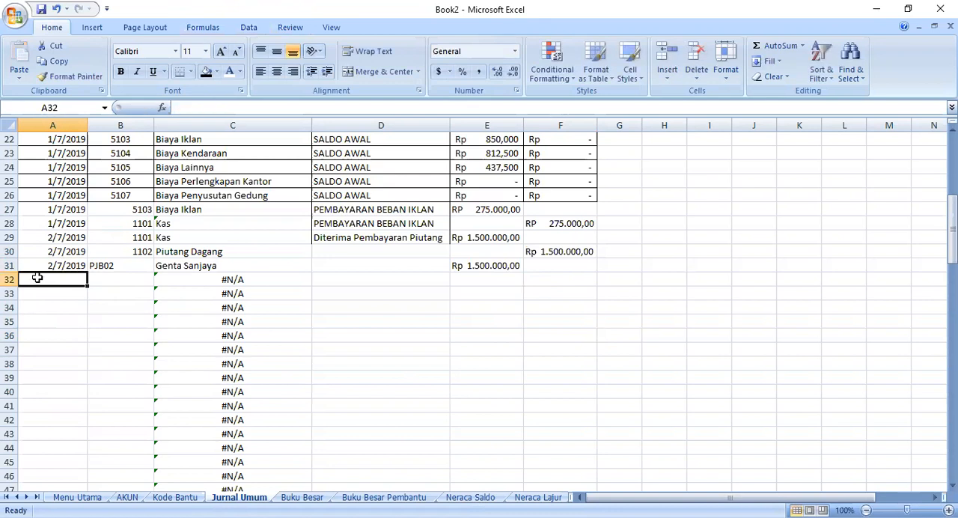
{"action": "type", "text": "8"}
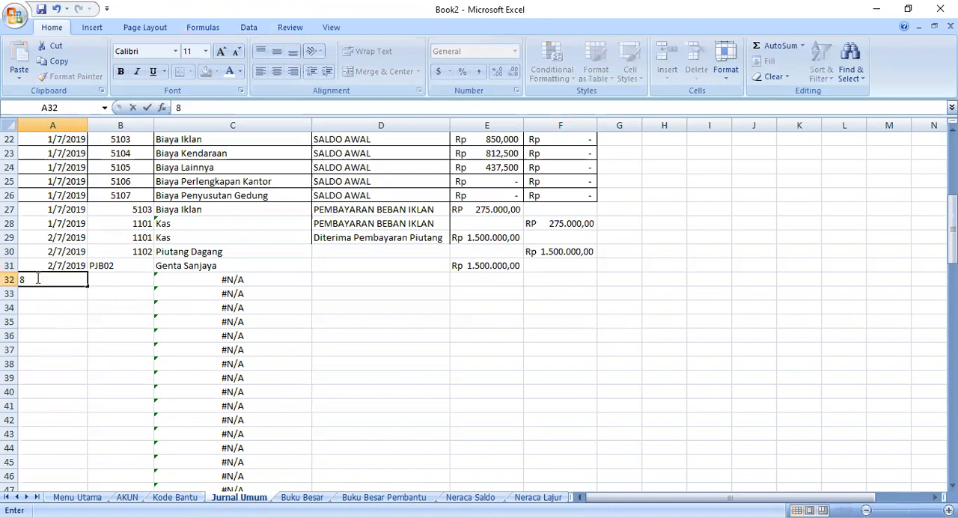
{"action": "type", "text": "/7/2019"}
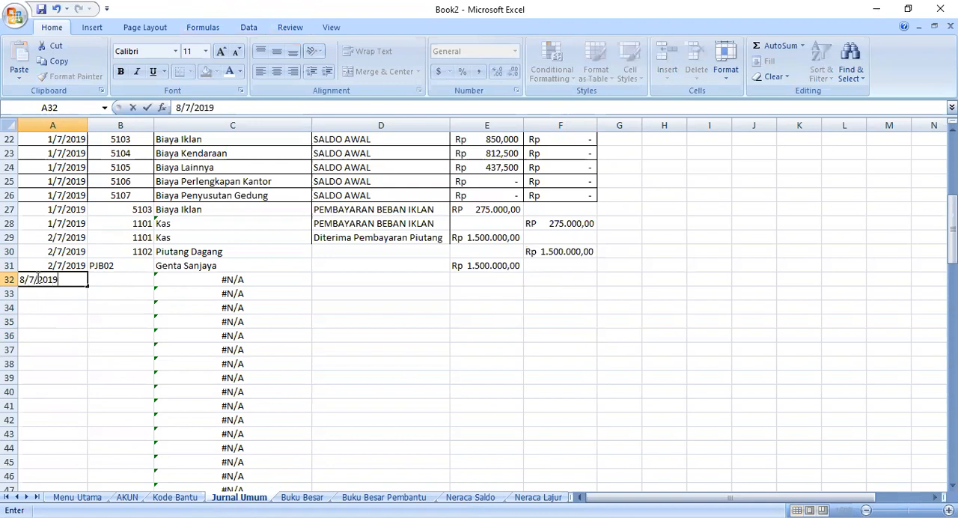
{"action": "left_click", "coordinate": [135, 278]}
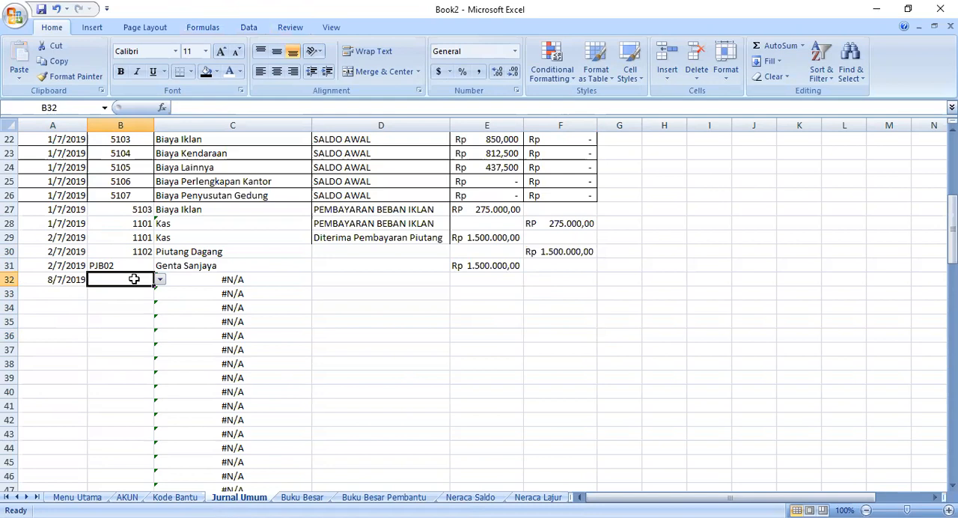
- Look up the insurance account's code in the opening-balance rows and choose 1103 from B32's list
{"action": "scroll", "coordinate": [161, 286], "scroll_direction": "up", "scroll_amount": 4}
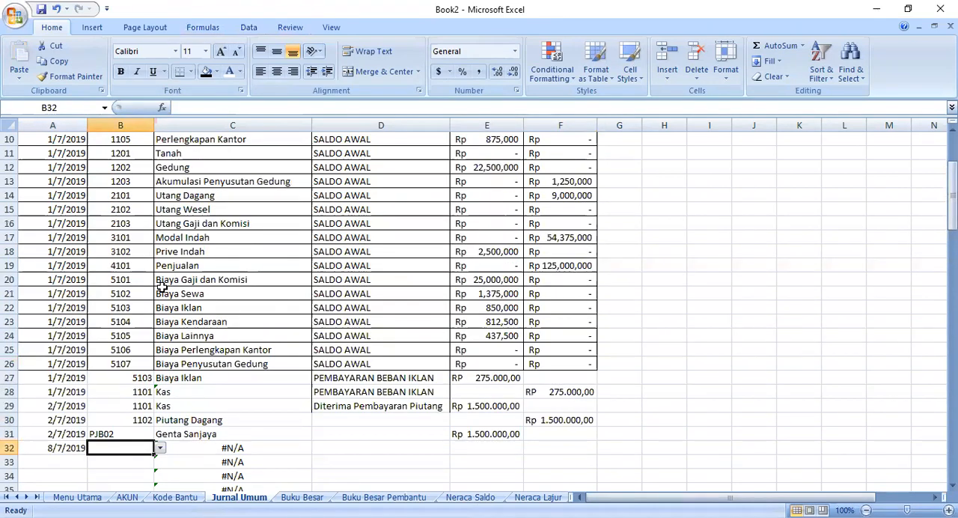
{"action": "scroll", "coordinate": [162, 286], "scroll_direction": "up", "scroll_amount": 2}
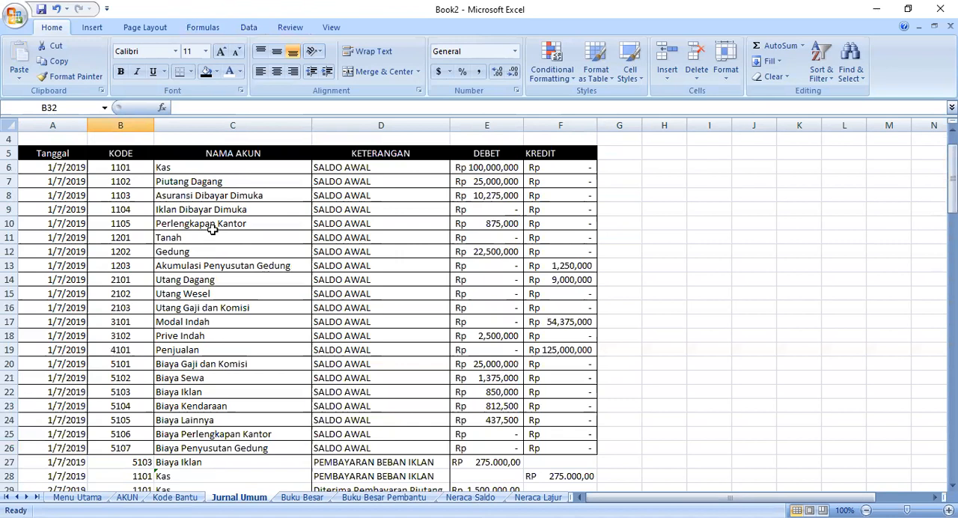
{"action": "scroll", "coordinate": [130, 359], "scroll_direction": "down", "scroll_amount": 4}
{"action": "left_click", "coordinate": [160, 365]}
{"action": "left_click", "coordinate": [139, 365]}
{"action": "left_click", "coordinate": [160, 364]}
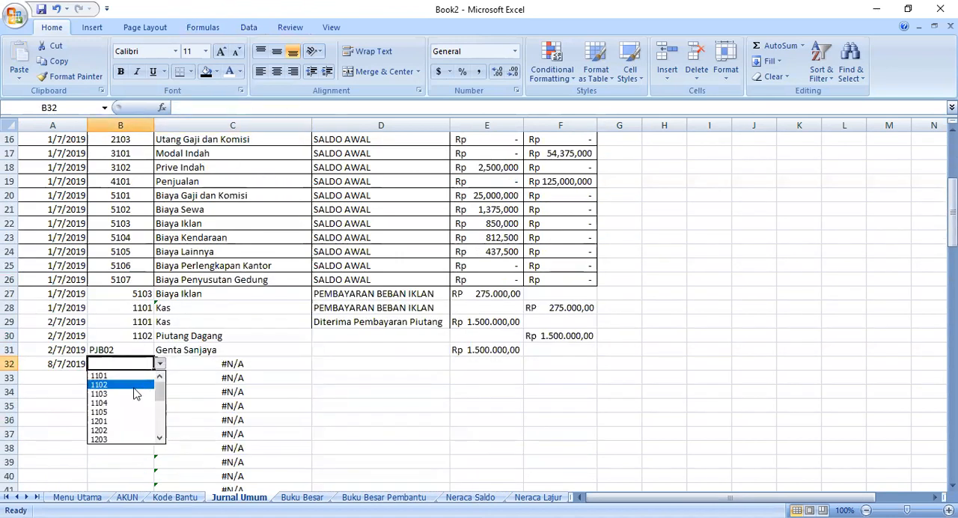
{"action": "left_click", "coordinate": [135, 384]}
{"action": "left_click", "coordinate": [161, 365]}
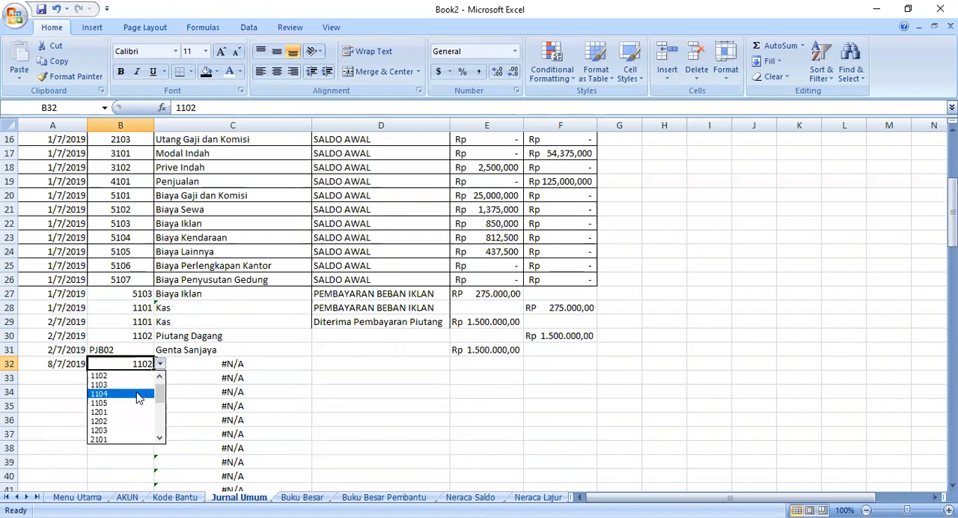
{"action": "left_click", "coordinate": [128, 385]}
- Clear the arguments of C32's VLOOKUP and set B32 as its lookup value again
{"action": "left_click", "coordinate": [178, 367]}
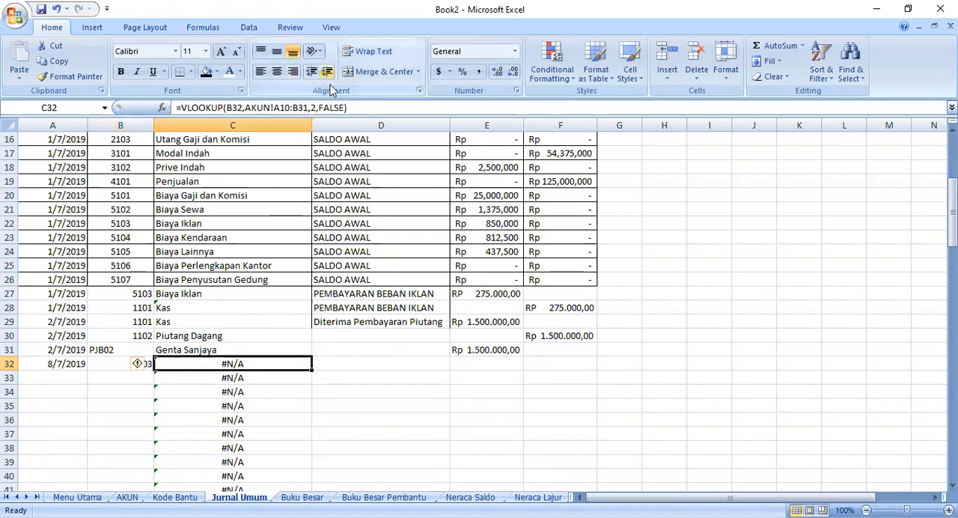
{"action": "left_click", "coordinate": [344, 110]}
{"action": "left_click_drag", "start_coordinate": [242, 110], "coordinate": [241, 109]}
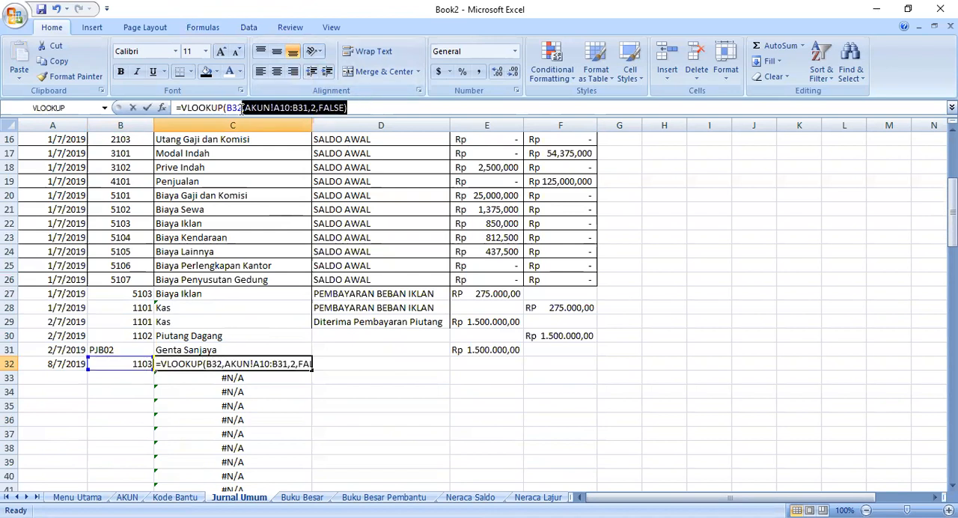
{"action": "key", "text": "BackSpace"}
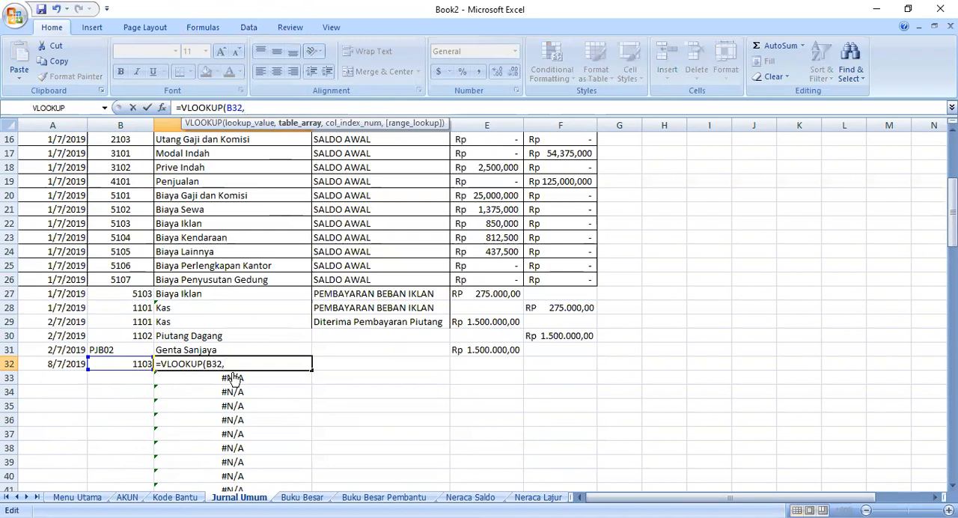
{"action": "key", "text": "BackSpace"}
{"action": "key", "text": "BackSpace"}
{"action": "key", "text": "BackSpace"}
{"action": "key", "text": "BackSpace"}
{"action": "left_click", "coordinate": [105, 365]}
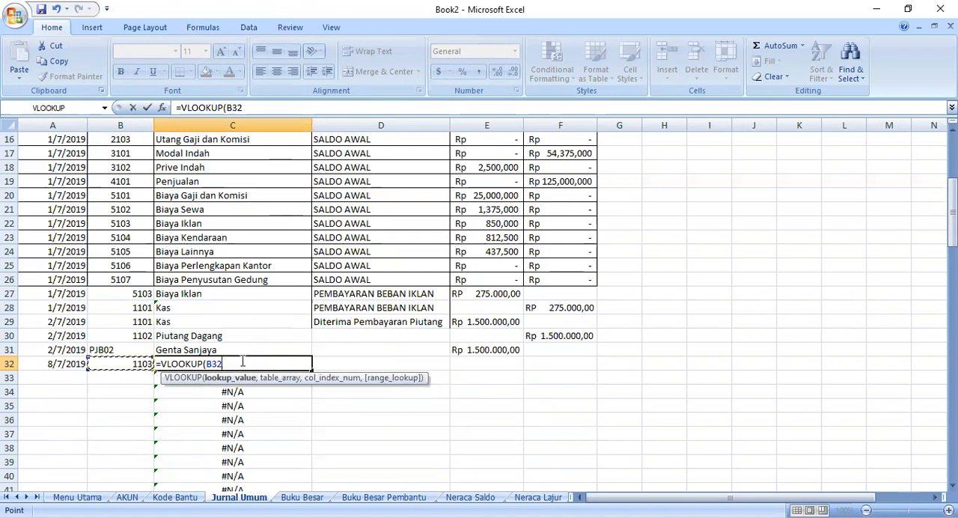
{"action": "type", "text": ","}
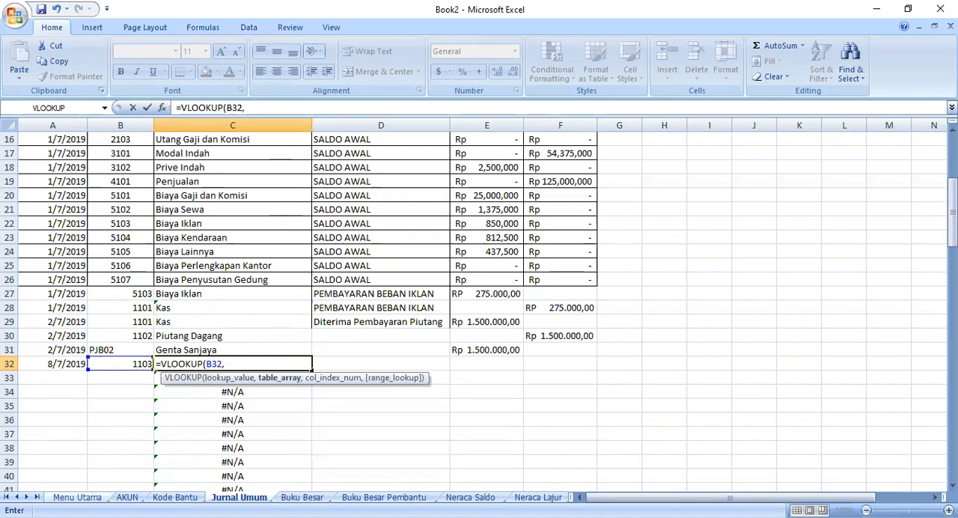
- Set the table range of C32's VLOOKUP to A5:B26 on the AKUN sheet
{"action": "left_click", "coordinate": [77, 497]}
{"action": "left_click", "coordinate": [127, 497]}
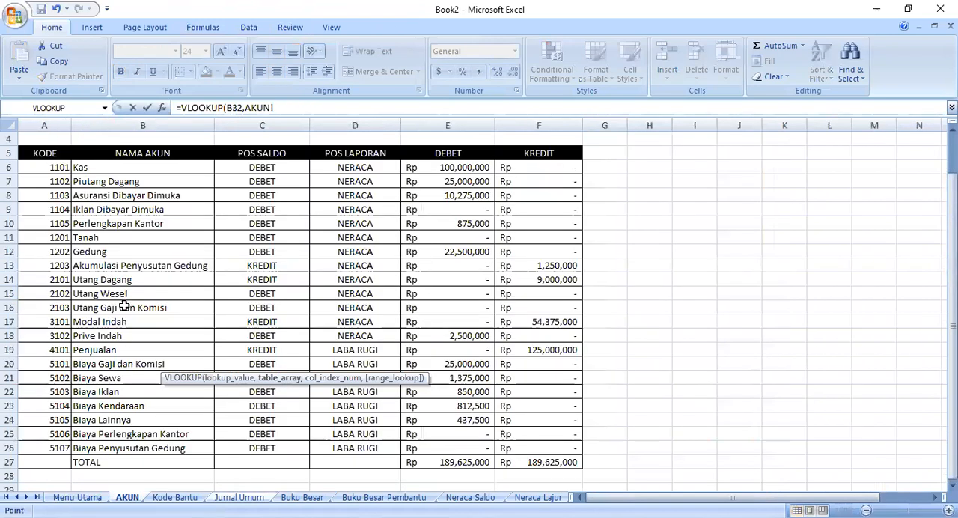
{"action": "left_click", "coordinate": [58, 155]}
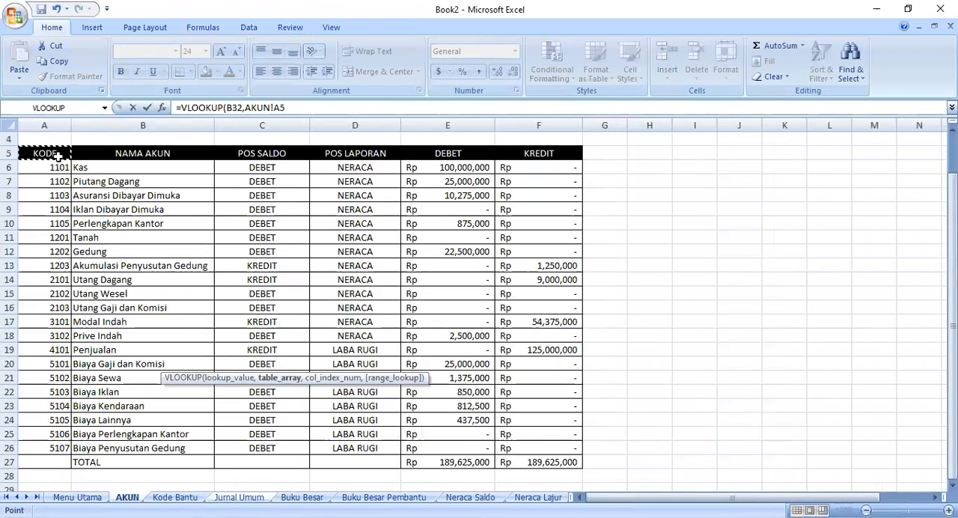
{"action": "left_click", "coordinate": [195, 445], "text": "shift"}
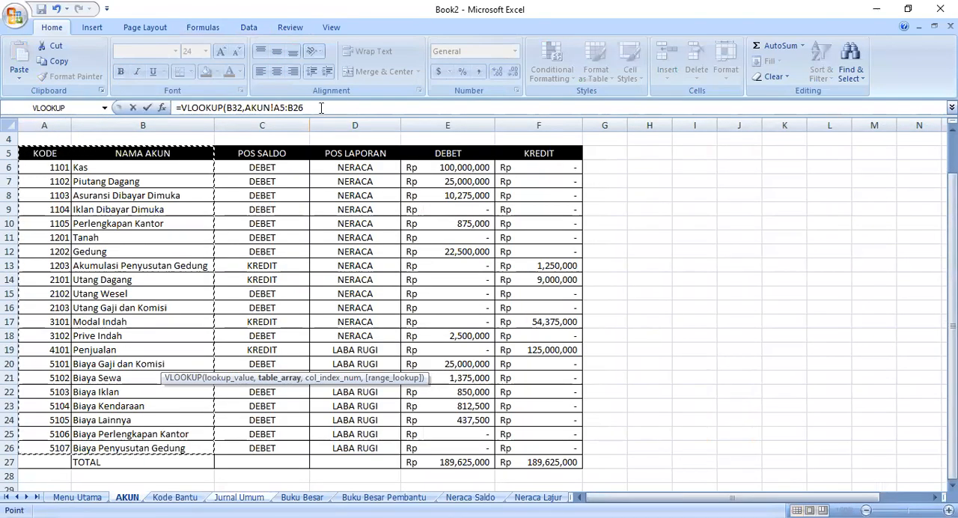
- Complete C32's VLOOKUP with column index 2 and FALSE for an exact match
{"action": "type", "text": ",2"}
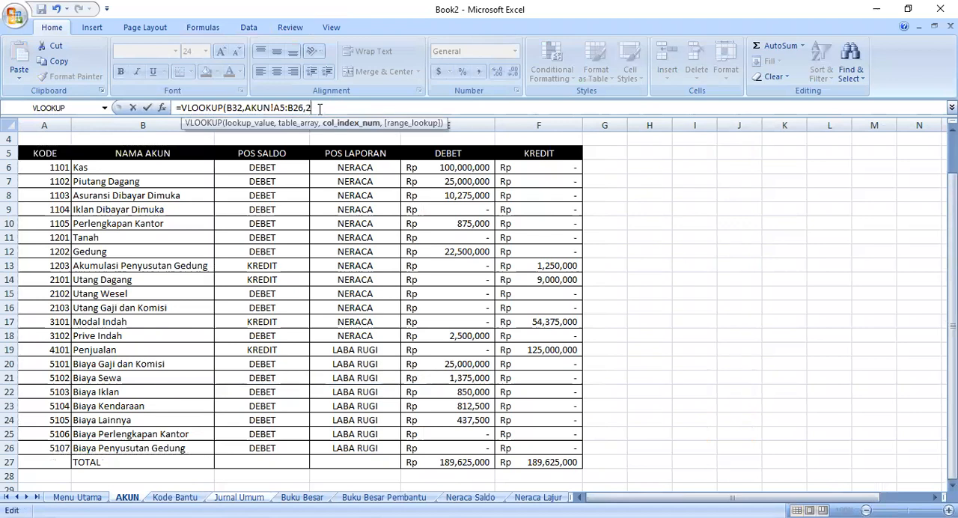
{"action": "type", "text": ",false)"}
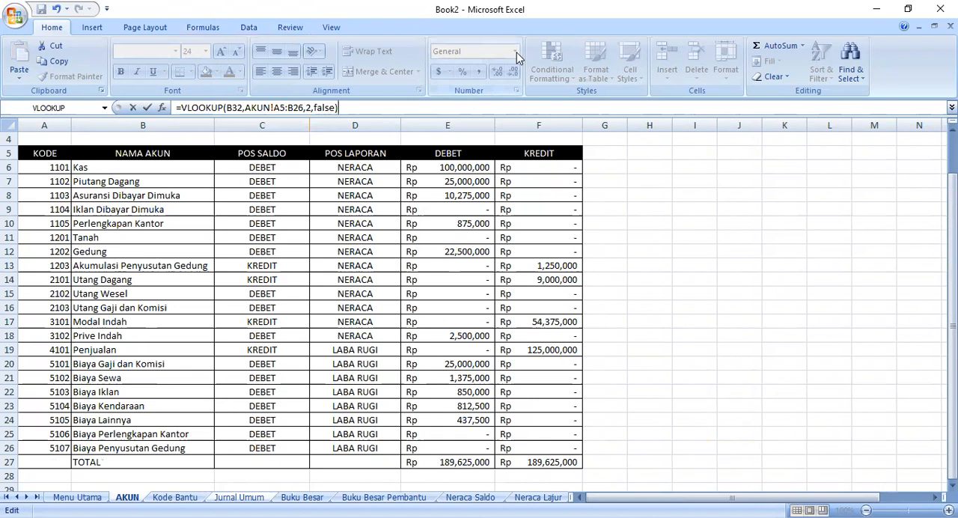
{"action": "key", "text": "BackSpace"}
{"action": "key", "text": "BackSpace"}
{"action": "key", "text": "BackSpace"}
{"action": "key", "text": "BackSpace"}
{"action": "key", "text": "BackSpace"}
{"action": "type", "text": "ALSE)"}
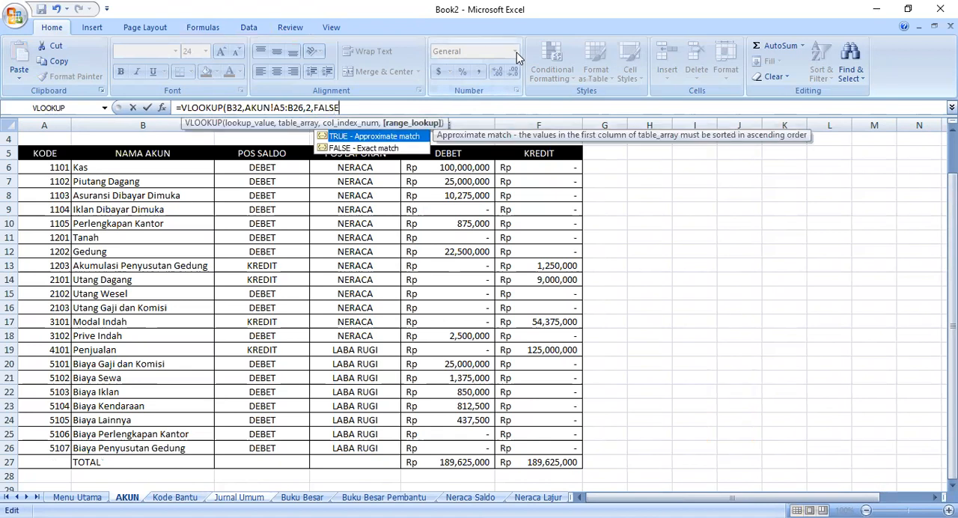
{"action": "key", "text": "Return"}
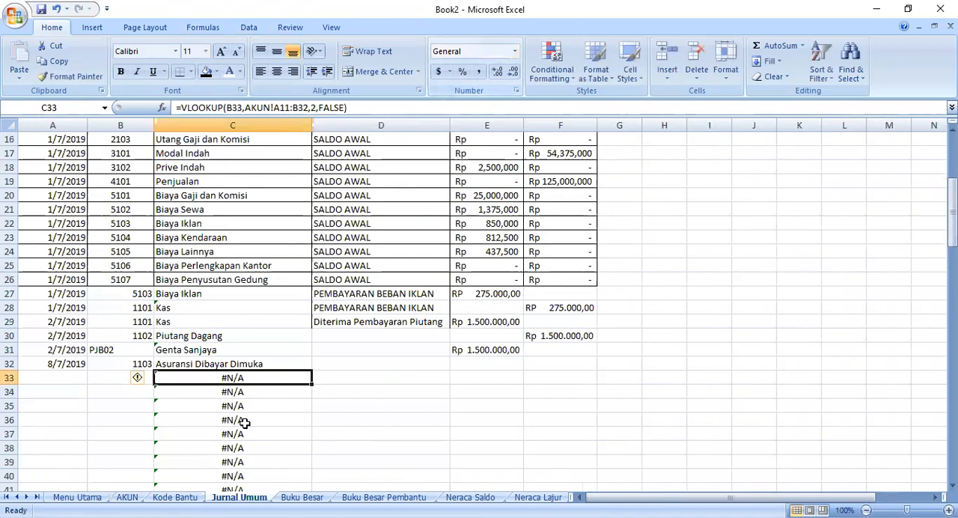
- Copy the VLOOKUP formula from C32 down the rows below it in column C
{"action": "left_click", "coordinate": [298, 364]}
{"action": "left_click_drag", "start_coordinate": [310, 372], "coordinate": [295, 465]}
{"action": "left_click", "coordinate": [388, 318]}
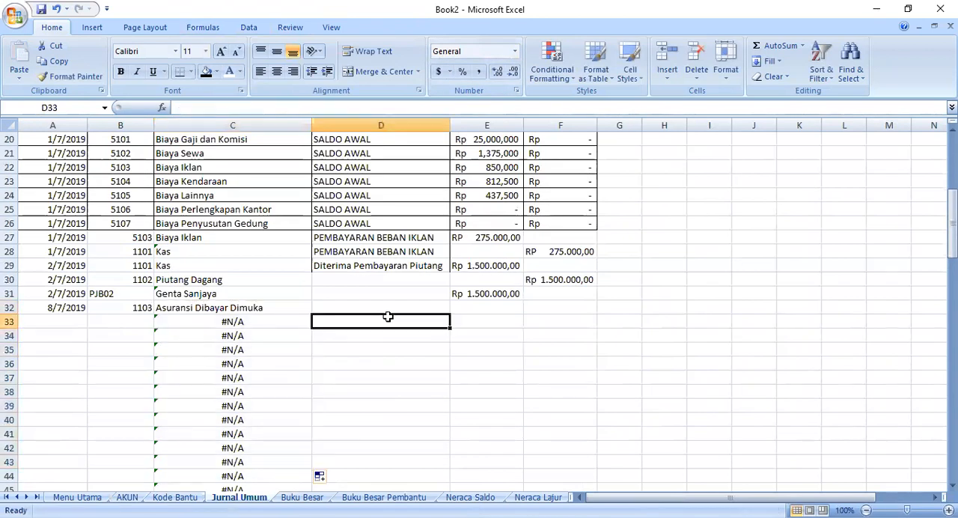
- Copy the description "Diterima Pembayaran Piutang" from D29 down to D30 and D31
{"action": "left_click", "coordinate": [322, 307]}
{"action": "left_click", "coordinate": [327, 277]}
{"action": "left_click", "coordinate": [387, 263]}
{"action": "left_click_drag", "start_coordinate": [450, 272], "coordinate": [447, 300]}
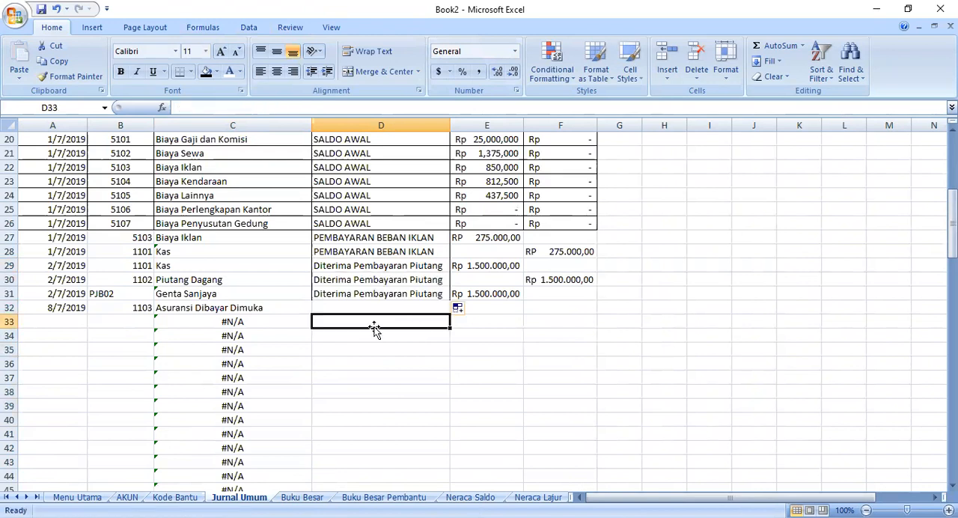
- Choose account code 1101 from the list in cell B33
{"action": "left_click", "coordinate": [322, 306]}
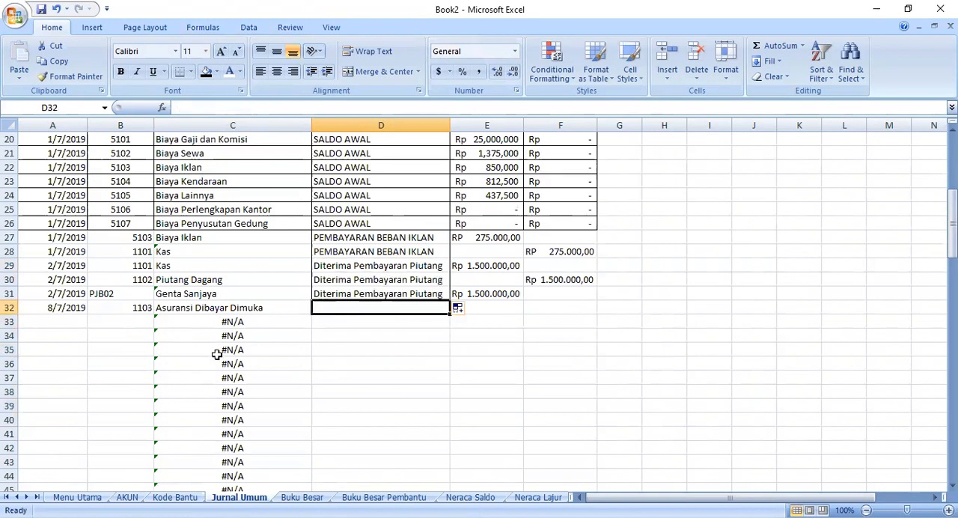
{"action": "left_click", "coordinate": [144, 322]}
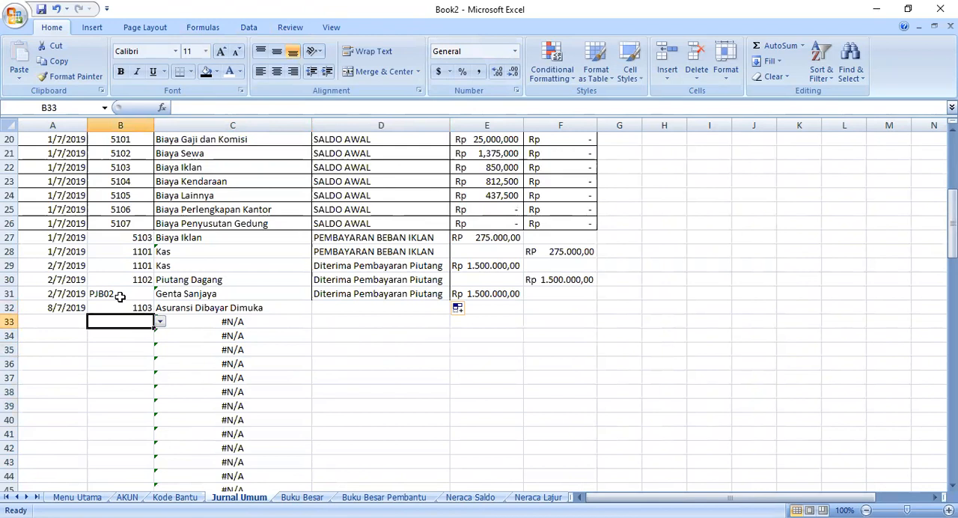
{"action": "left_click", "coordinate": [159, 322]}
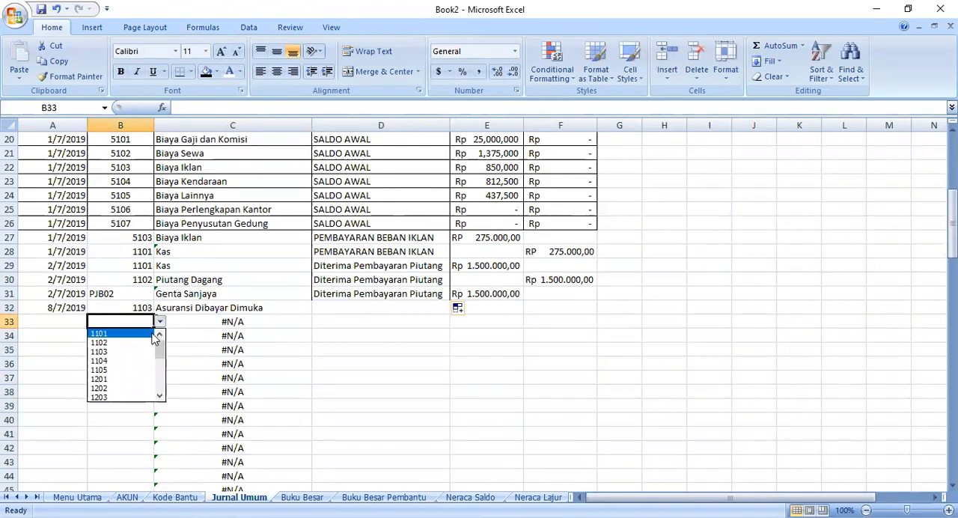
{"action": "key", "text": "Return"}
- Enter the description "Membayar Beban Premi" in D32 and copy it down to D33
{"action": "left_click", "coordinate": [373, 307]}
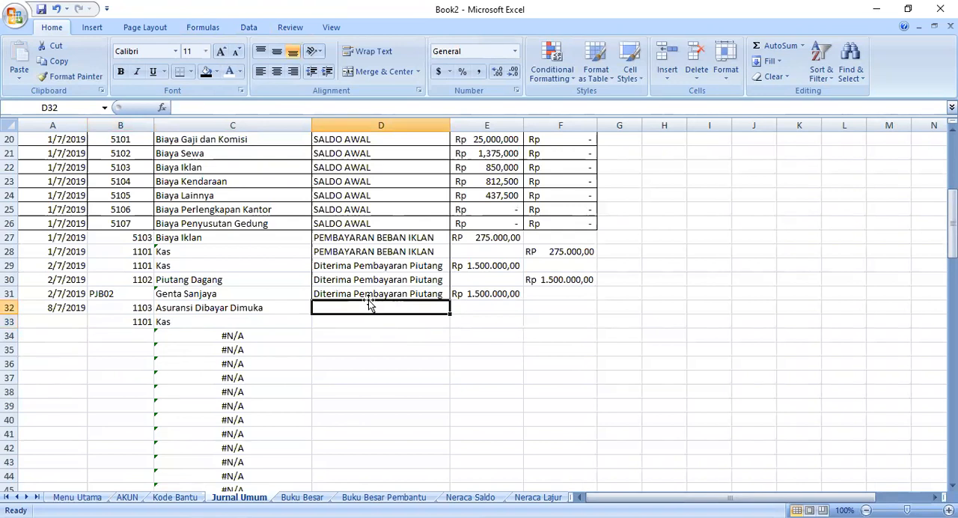
{"action": "type", "text": "Mem"}
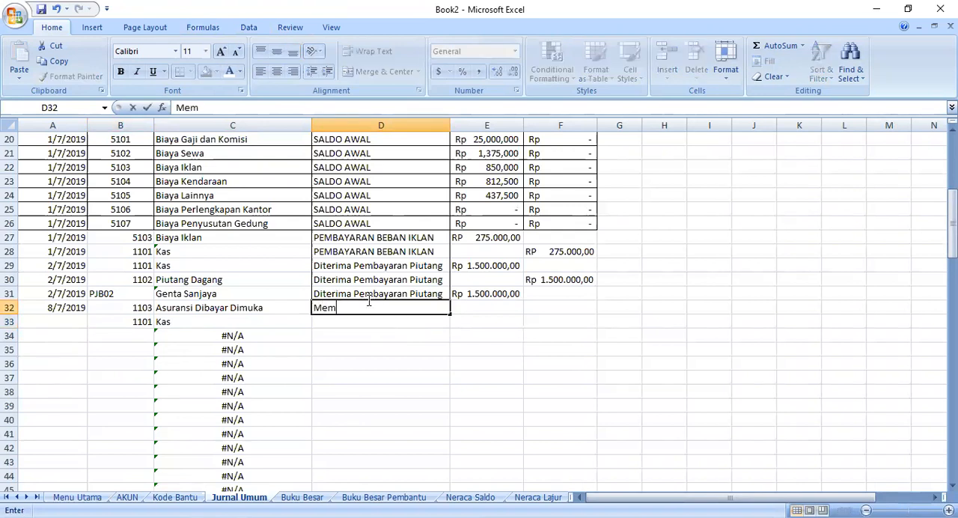
{"action": "type", "text": "bayar Beban PRemi"}
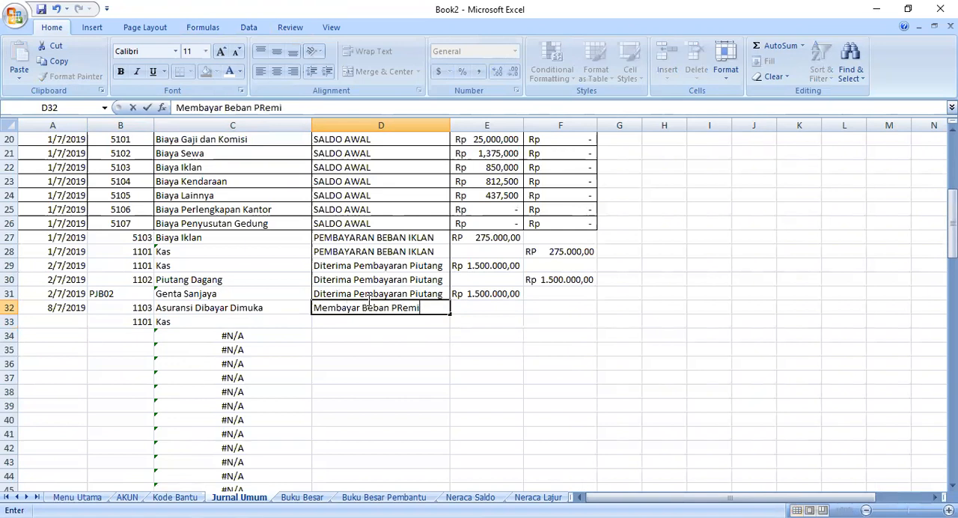
{"action": "key", "text": "BackSpace"}
{"action": "key", "text": "BackSpace"}
{"action": "key", "text": "BackSpace"}
{"action": "key", "text": "BackSpace"}
{"action": "type", "text": "remi"}
{"action": "left_click_drag", "start_coordinate": [449, 314], "coordinate": [447, 326]}
- Enter the debit amount Rp 9.500.000,00 in E32 for the Asuransi Dibayar Dimuka entry
{"action": "left_click", "coordinate": [468, 309]}
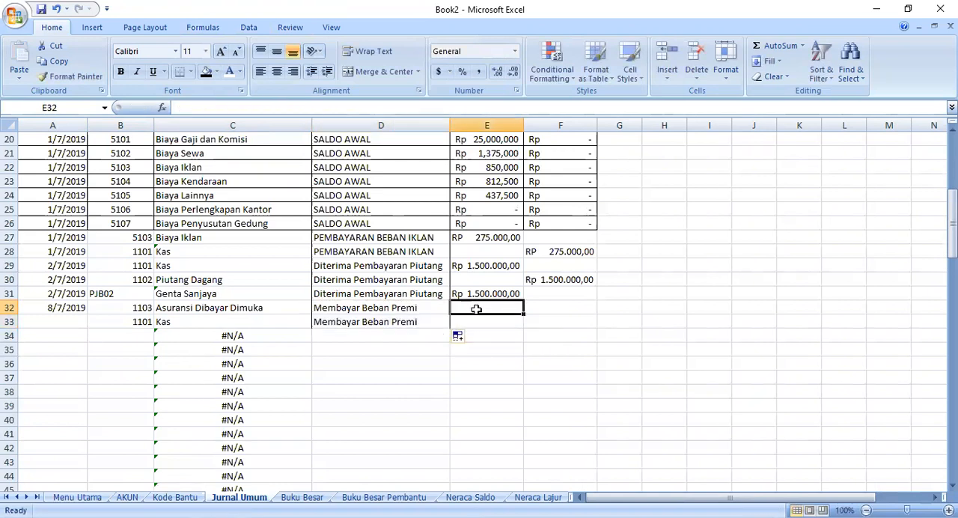
{"action": "type", "text": "Rp"}
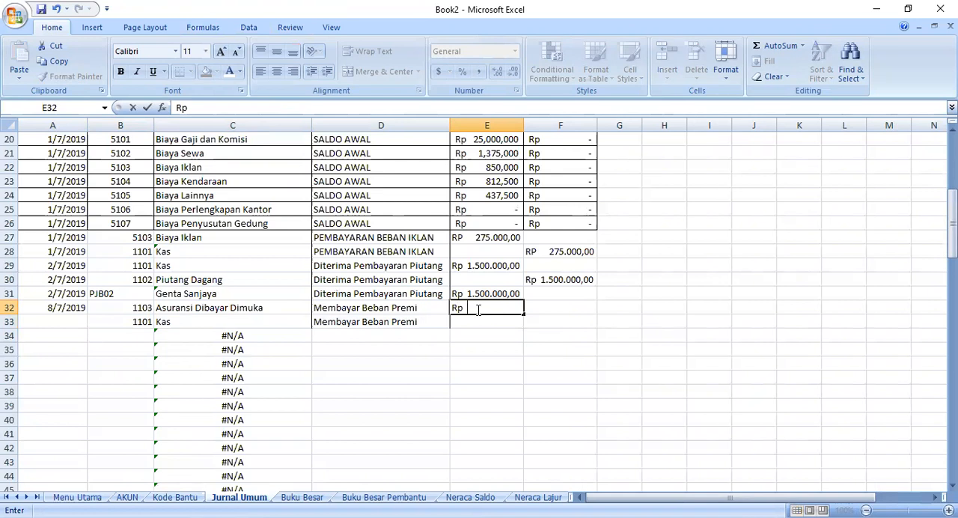
{"action": "type", "text": "92"}
{"action": "key", "text": "BackSpace"}
{"action": "key", "text": "BackSpace"}
{"action": "type", "text": "9.500.000,00"}
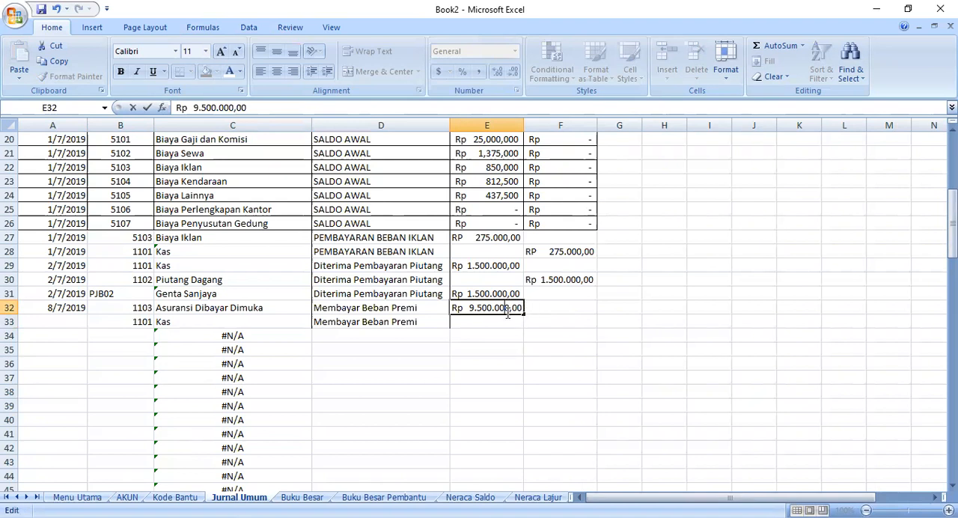
{"action": "key", "text": "Return"}
{"action": "key", "text": "Return"}
- Copy the amount from E32 into F33 as the credit for the Kas entry
{"action": "left_click", "coordinate": [492, 304]}
{"action": "right_click", "coordinate": [494, 309]}
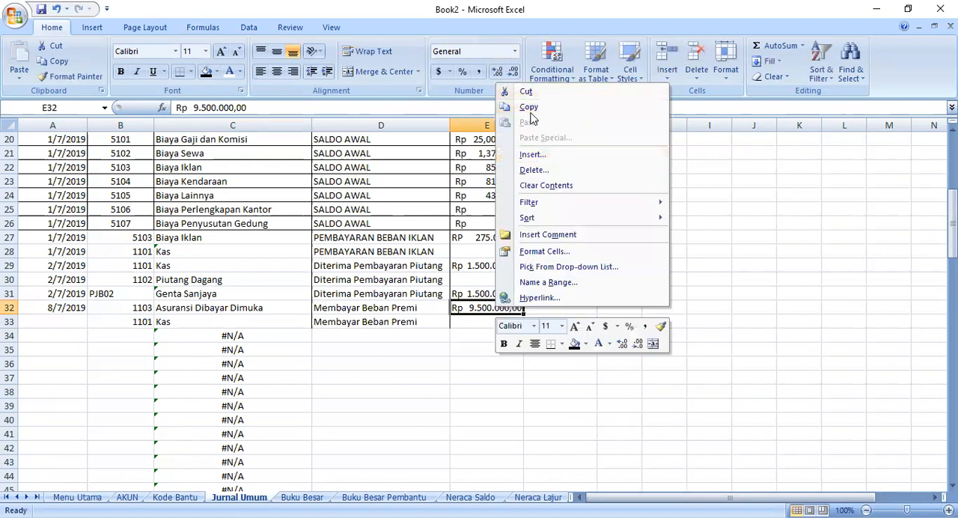
{"action": "left_click", "coordinate": [528, 107]}
{"action": "left_click", "coordinate": [550, 320]}
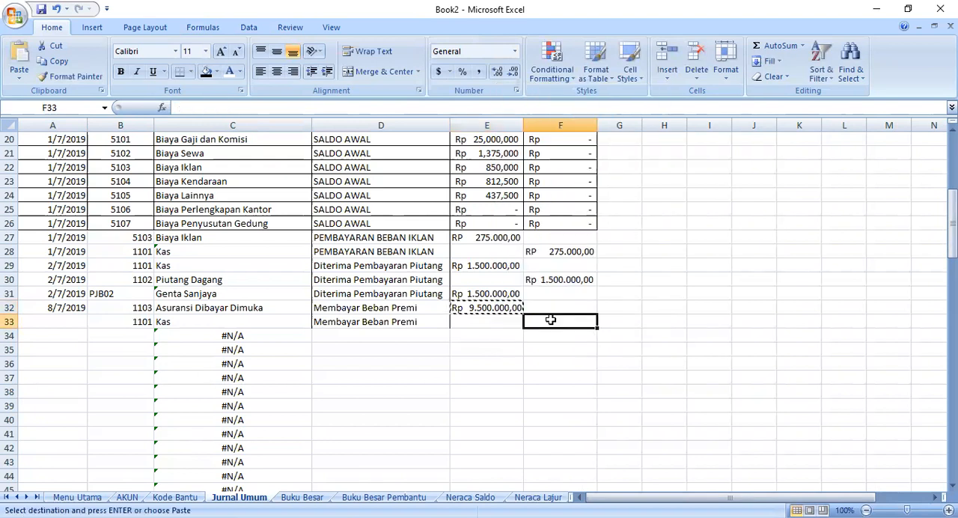
{"action": "right_click", "coordinate": [550, 320]}
{"action": "left_click", "coordinate": [590, 138]}
{"action": "left_click", "coordinate": [487, 350]}
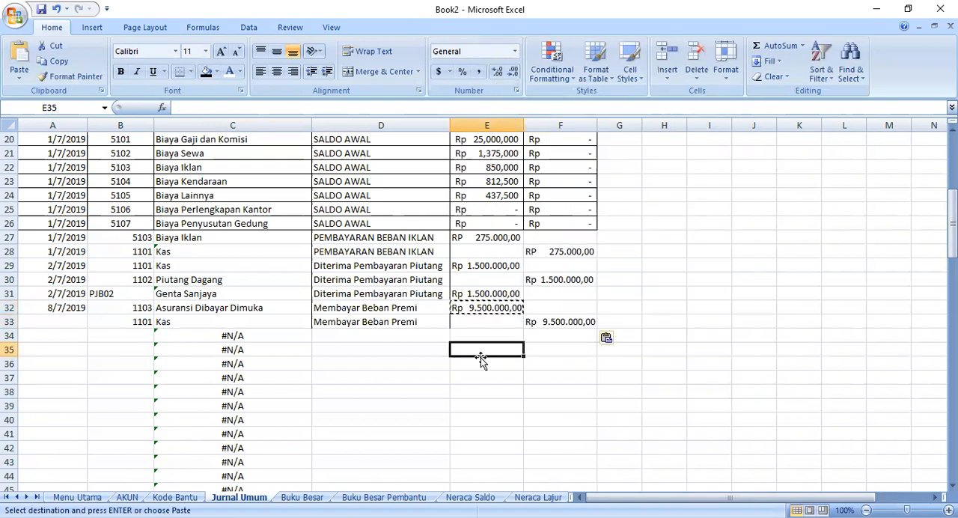
- Enter the date 18/7/2019 in A34 for the next journal transaction
{"action": "scroll", "coordinate": [479, 331], "scroll_direction": "down", "scroll_amount": 1}
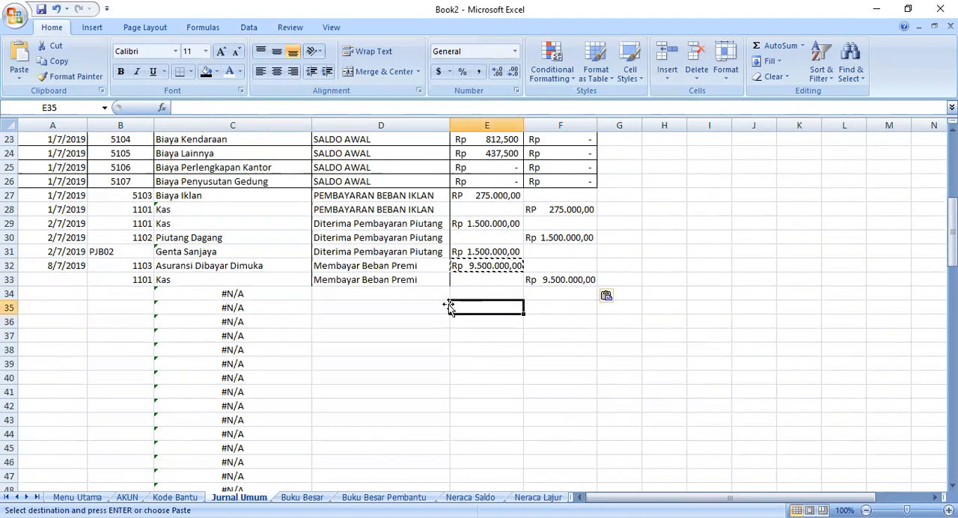
{"action": "left_click", "coordinate": [149, 293]}
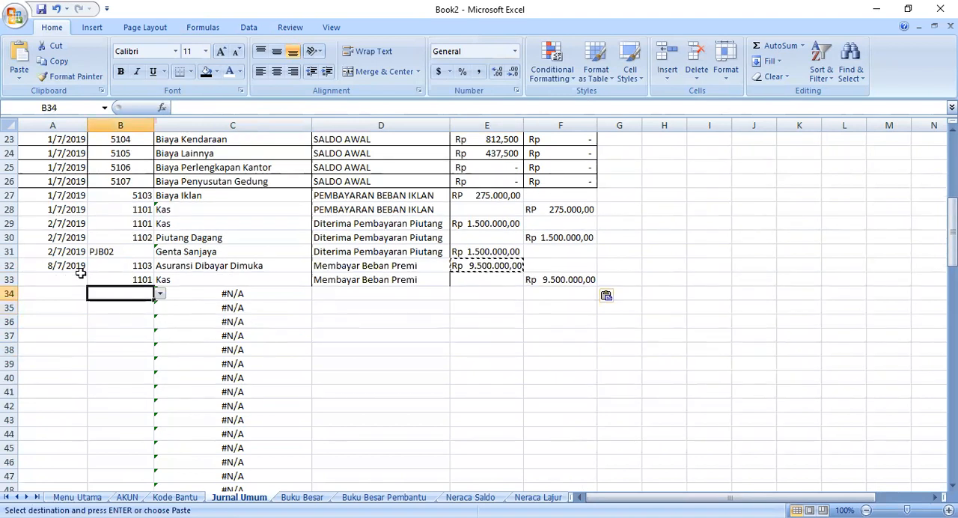
{"action": "left_click", "coordinate": [81, 267]}
{"action": "left_click", "coordinate": [80, 293]}
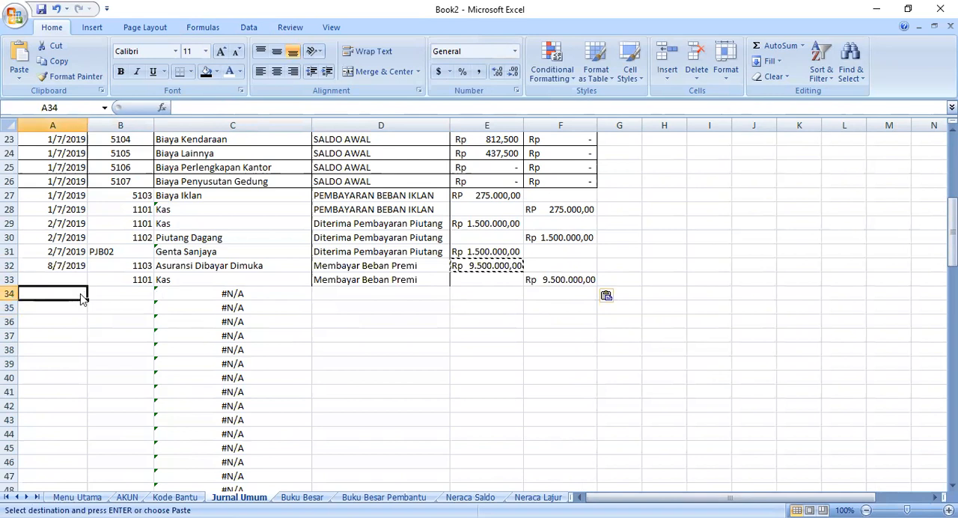
{"action": "type", "text": "18"}
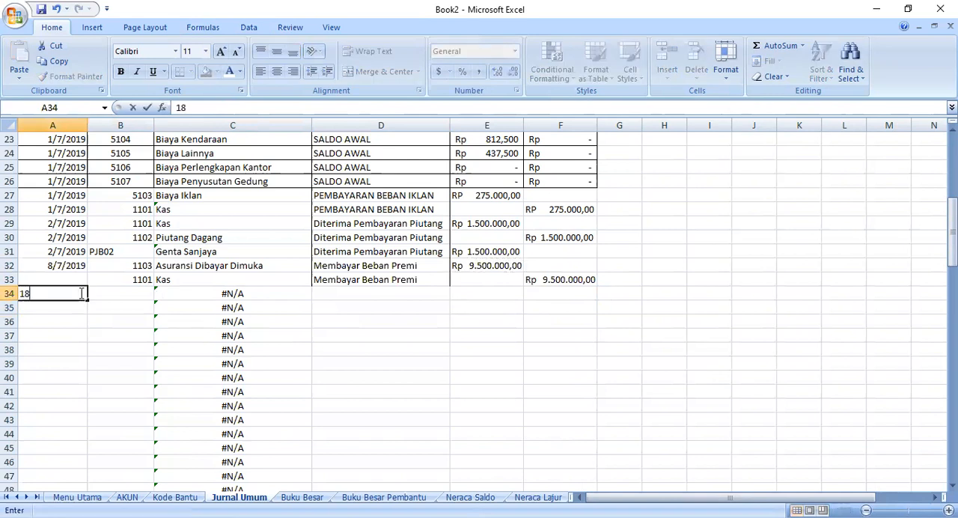
{"action": "type", "text": "/7/2019"}
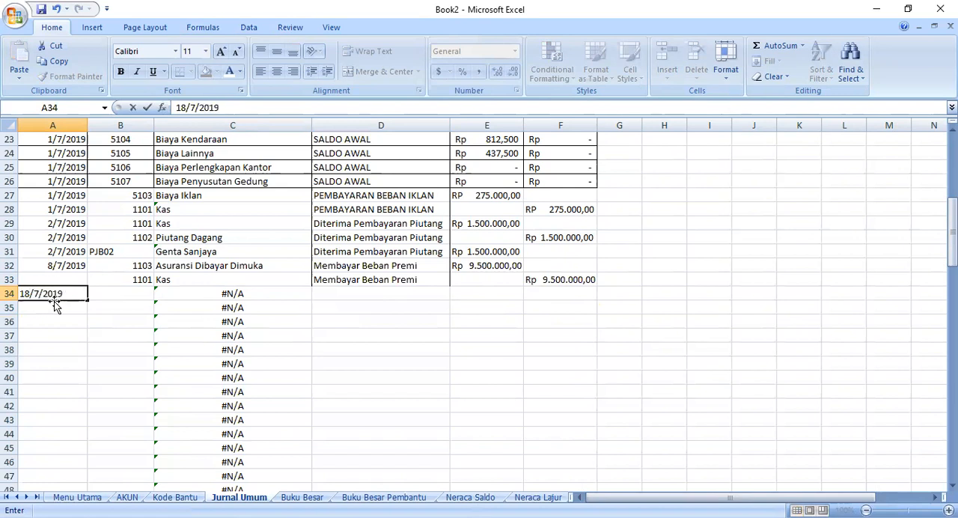
{"action": "left_click", "coordinate": [117, 293]}
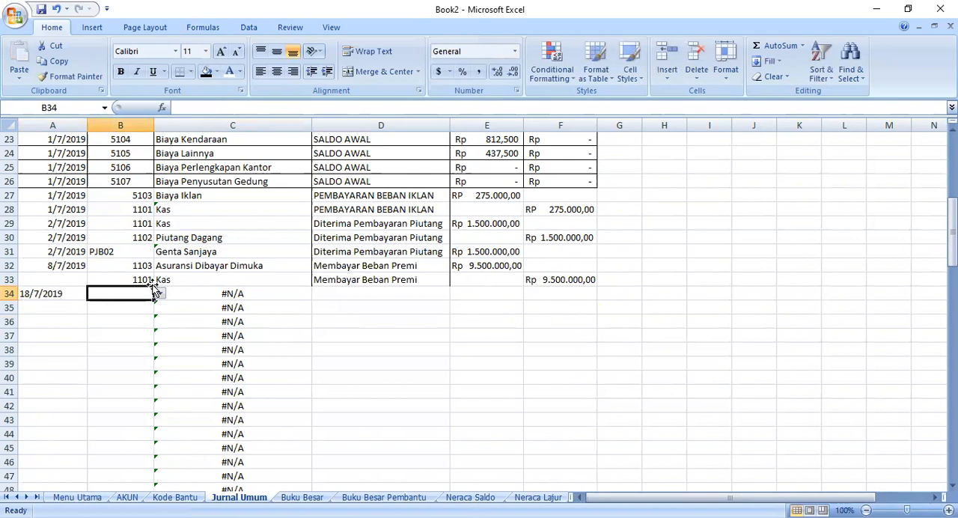
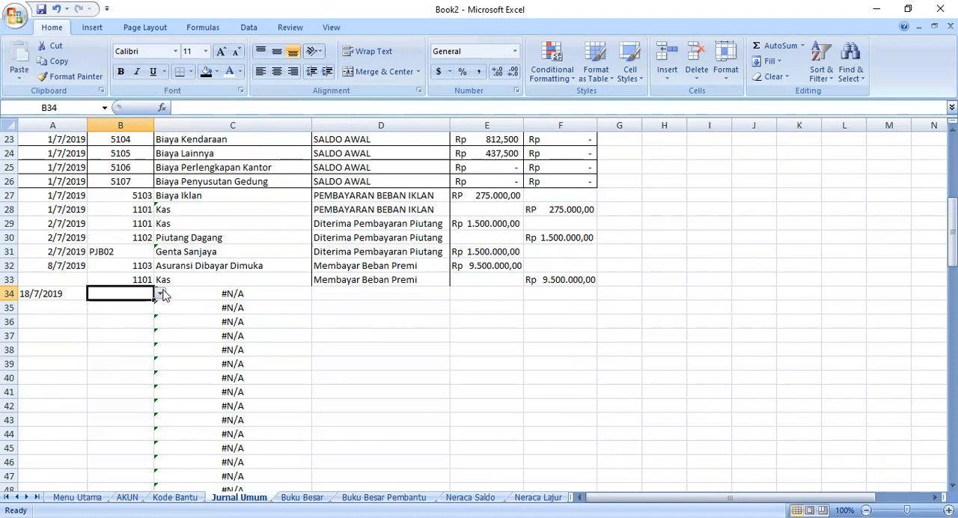
- Choose account code 5106 in B34 for the Biaya Perlengkapan Kantor entry dated 18/7/2019
{"action": "scroll", "coordinate": [255, 338], "scroll_direction": "up", "scroll_amount": 2}
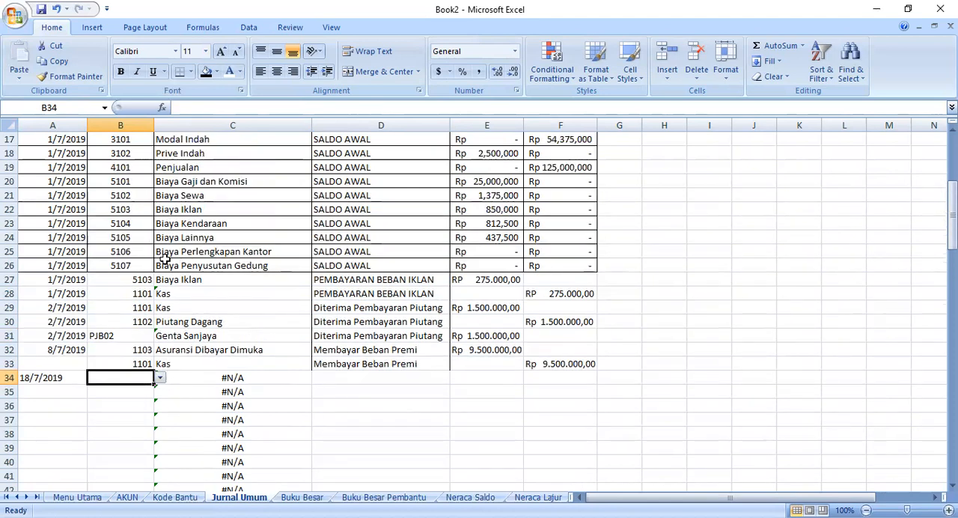
{"action": "left_click", "coordinate": [160, 384]}
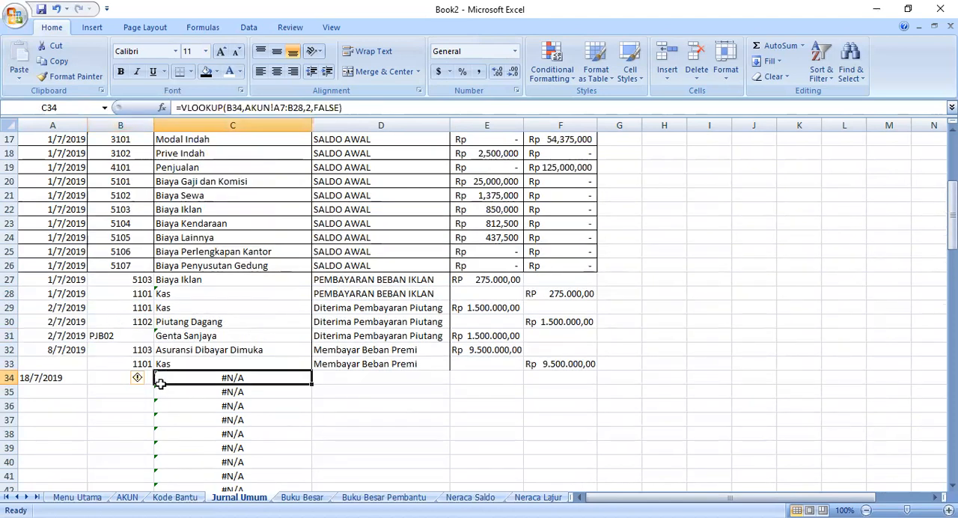
{"action": "left_click", "coordinate": [143, 379]}
{"action": "left_click", "coordinate": [109, 384]}
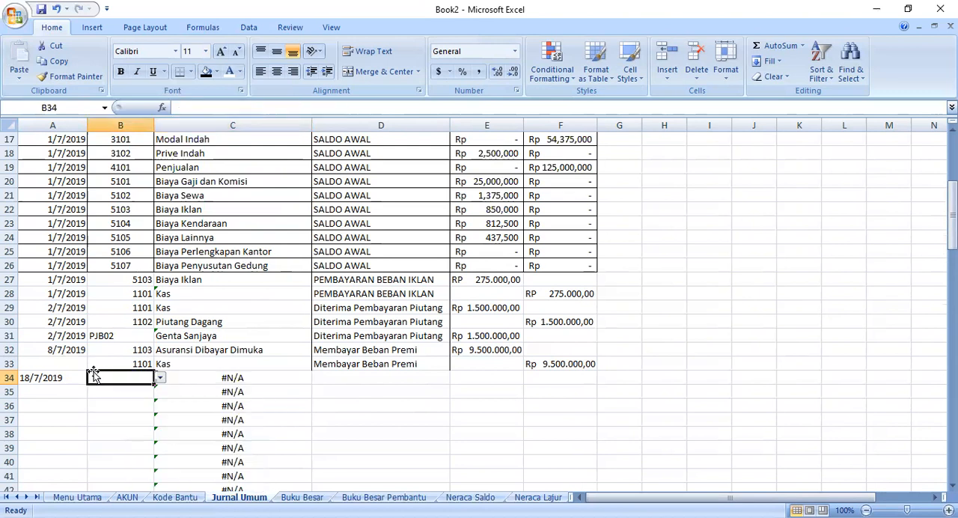
{"action": "left_click", "coordinate": [160, 381]}
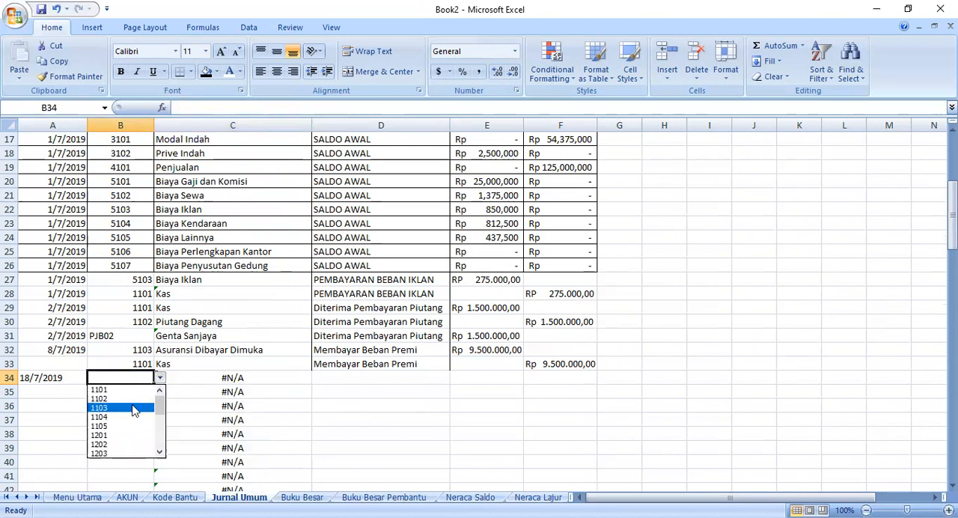
{"action": "left_click_drag", "start_coordinate": [160, 408], "coordinate": [159, 446]}
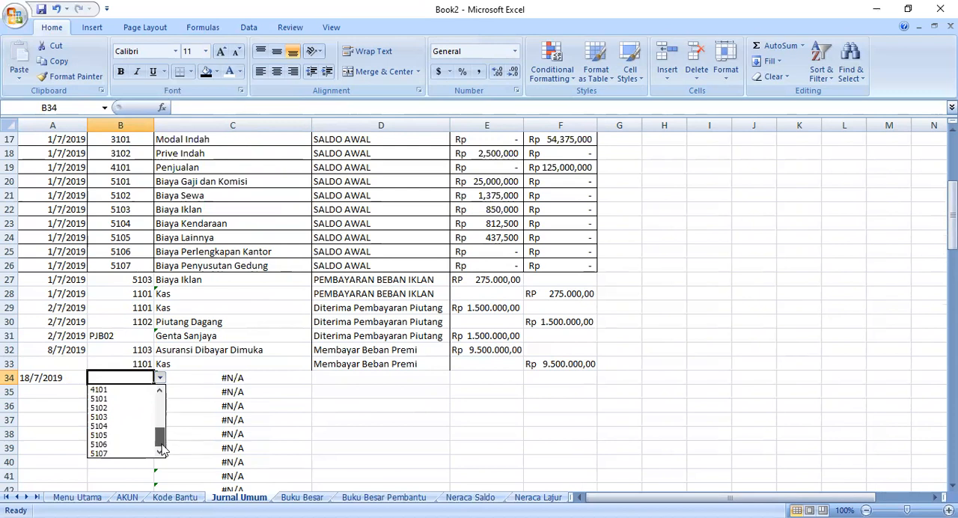
{"action": "left_click", "coordinate": [104, 448]}
- Choose account code 2101 in B35 for the Utang Dagang entry
{"action": "left_click", "coordinate": [150, 411]}
{"action": "left_click", "coordinate": [140, 389]}
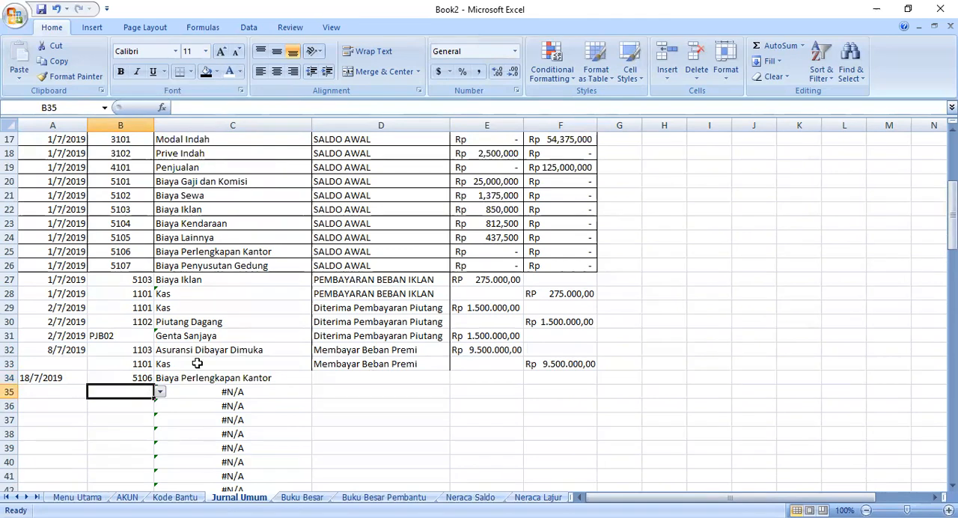
{"action": "scroll", "coordinate": [199, 361], "scroll_direction": "up", "scroll_amount": 2}
{"action": "scroll", "coordinate": [201, 356], "scroll_direction": "down", "scroll_amount": 2}
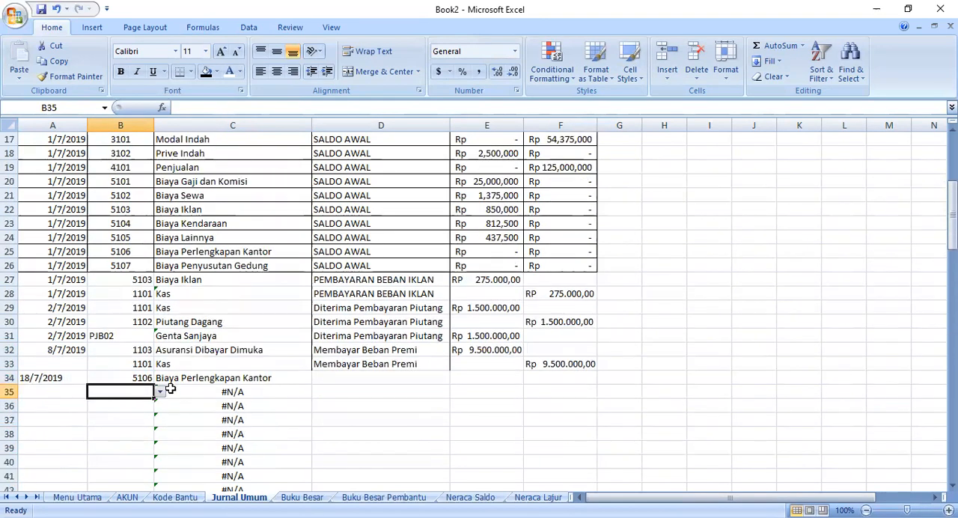
{"action": "left_click", "coordinate": [160, 393]}
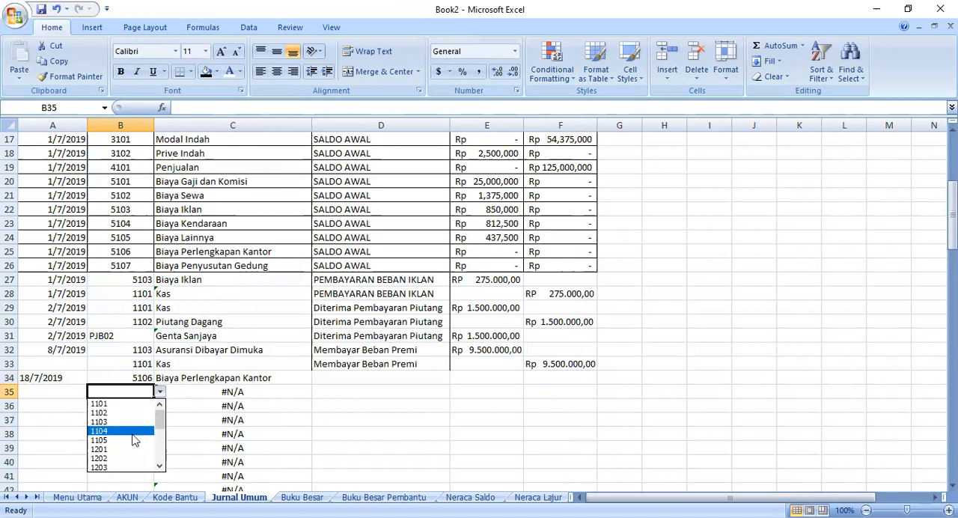
{"action": "left_click_drag", "start_coordinate": [162, 425], "coordinate": [161, 438]}
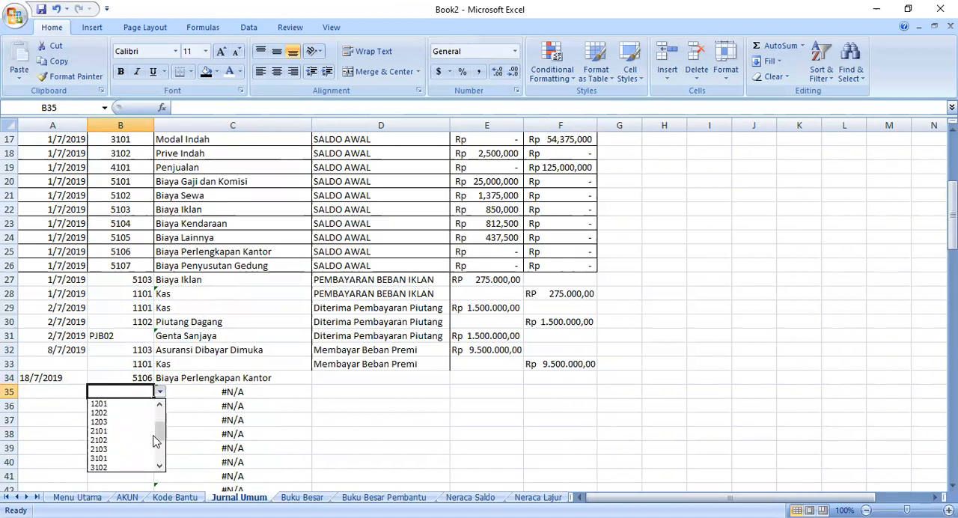
{"action": "left_click", "coordinate": [100, 432]}
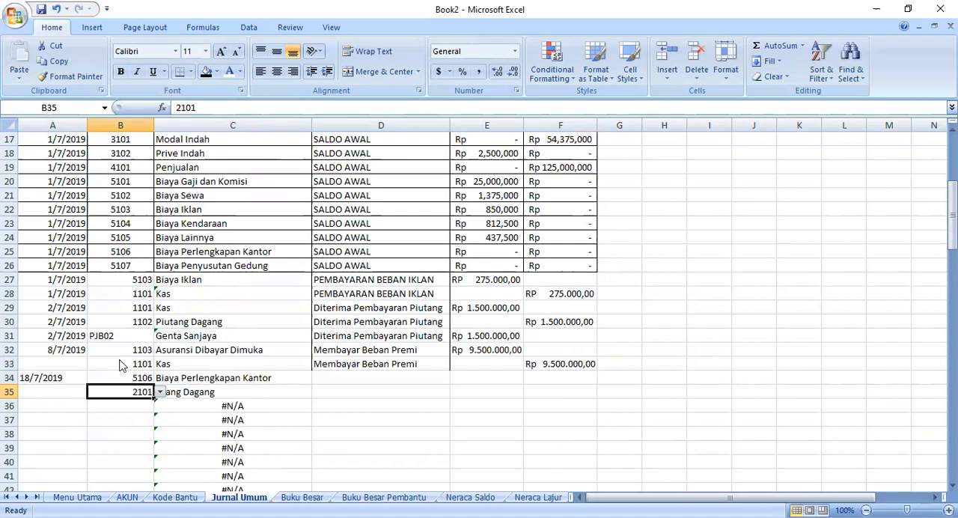
- Change the list validation source of B36 in Jurnal Umum from KODE_AKUN to the named range of Kode Bantu codes
{"action": "left_click", "coordinate": [177, 497]}
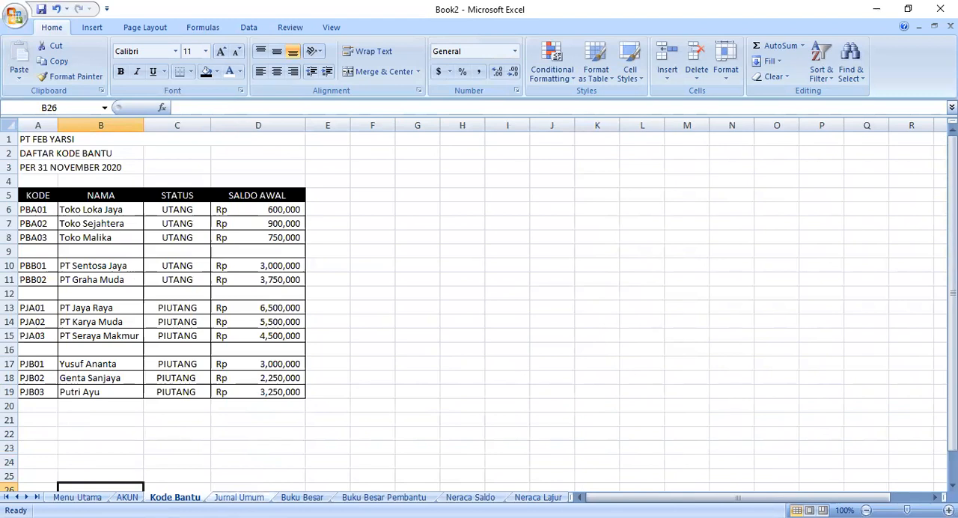
{"action": "left_click", "coordinate": [239, 497]}
{"action": "left_click", "coordinate": [126, 406]}
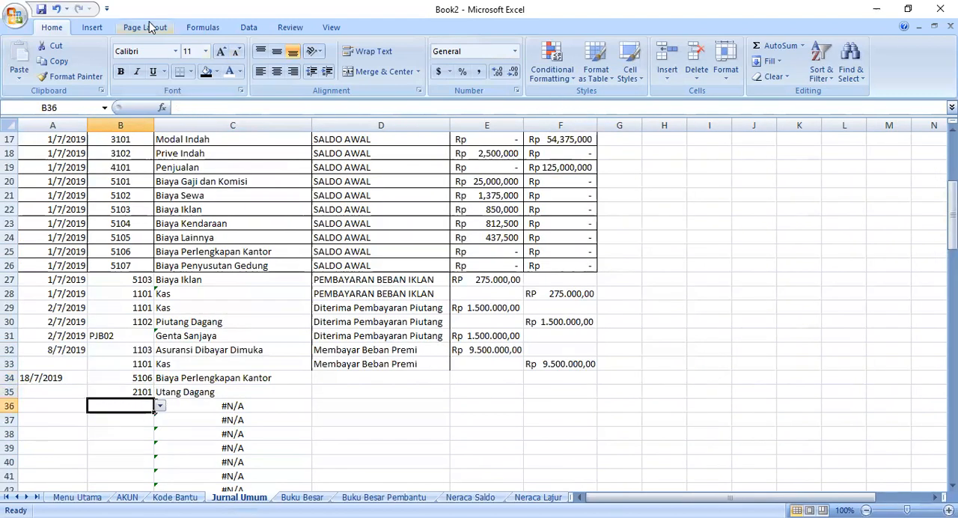
{"action": "left_click", "coordinate": [249, 28]}
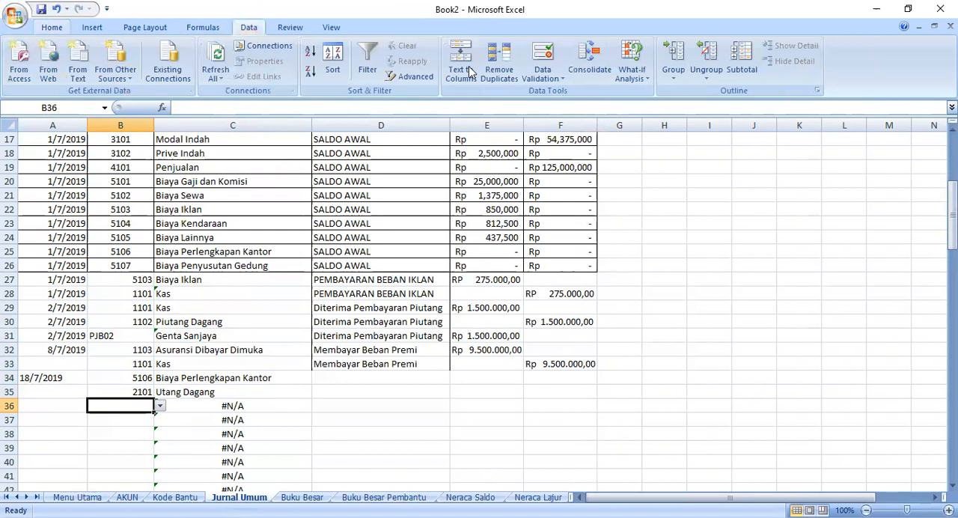
{"action": "left_click", "coordinate": [544, 77]}
{"action": "left_click", "coordinate": [571, 94]}
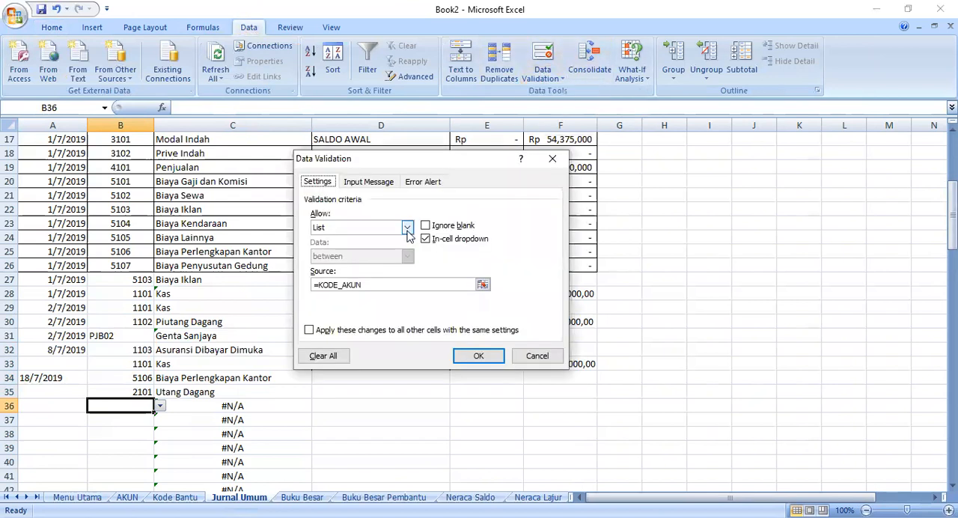
{"action": "left_click", "coordinate": [406, 285]}
{"action": "key", "text": "BackSpace"}
{"action": "key", "text": "BackSpace"}
{"action": "key", "text": "BackSpace"}
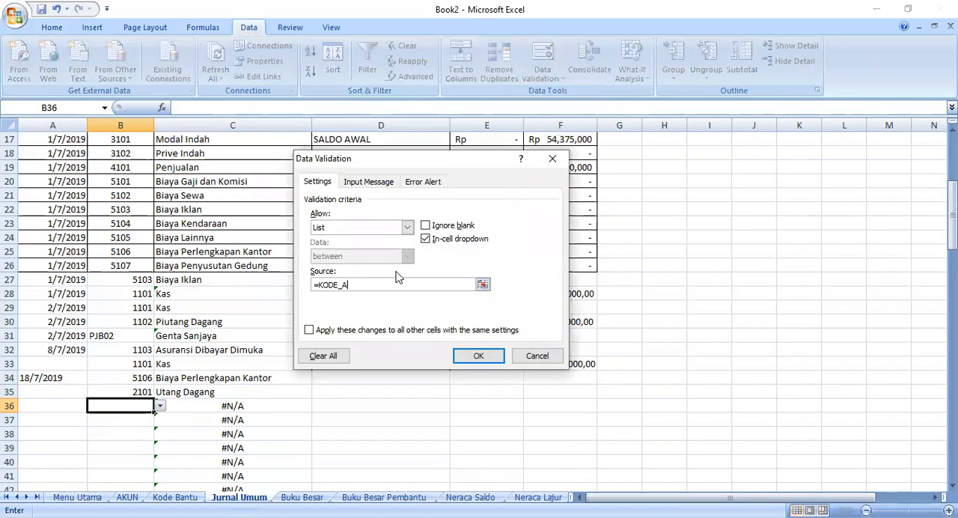
{"action": "key", "text": "Return"}
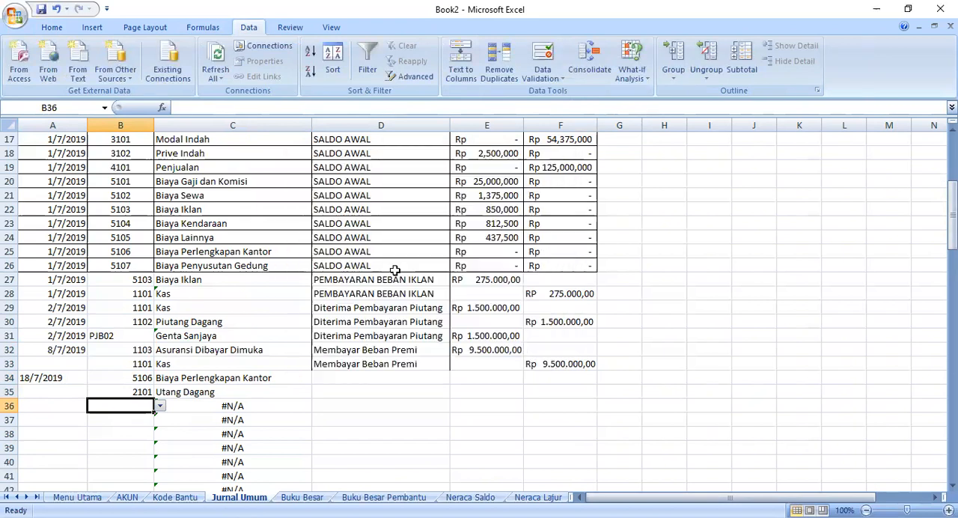
- Check the supplier codes in the Kode Bantu sheet and choose PBB01 in B36 of Jurnal Umum
{"action": "left_click", "coordinate": [160, 407]}
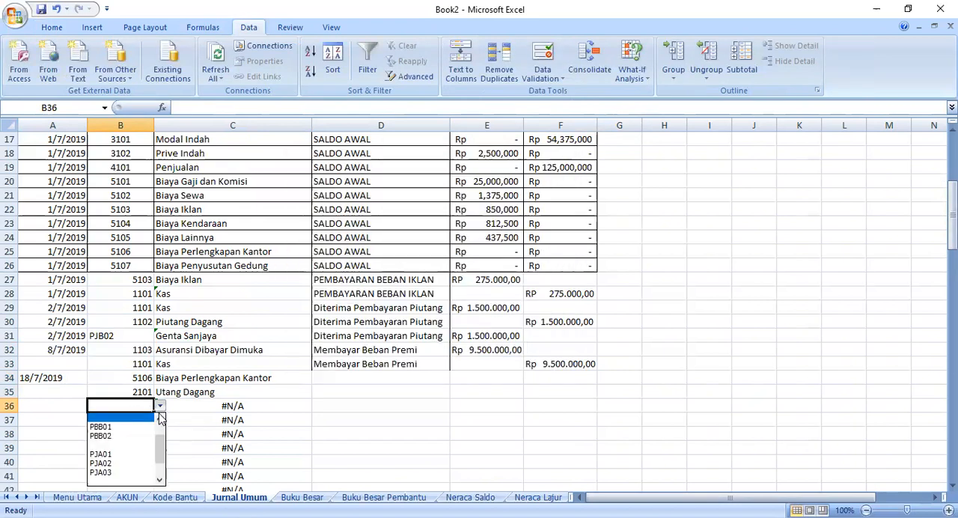
{"action": "left_click", "coordinate": [173, 498]}
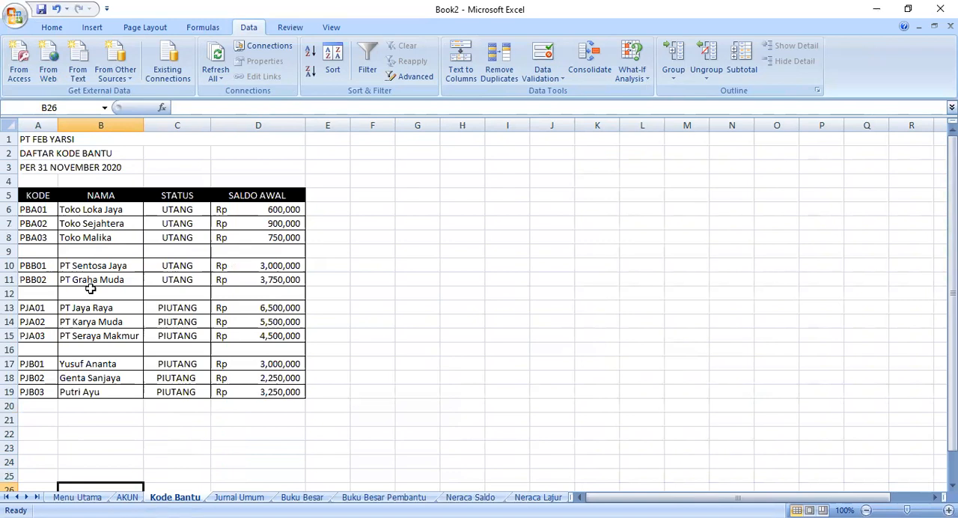
{"action": "left_click", "coordinate": [239, 498]}
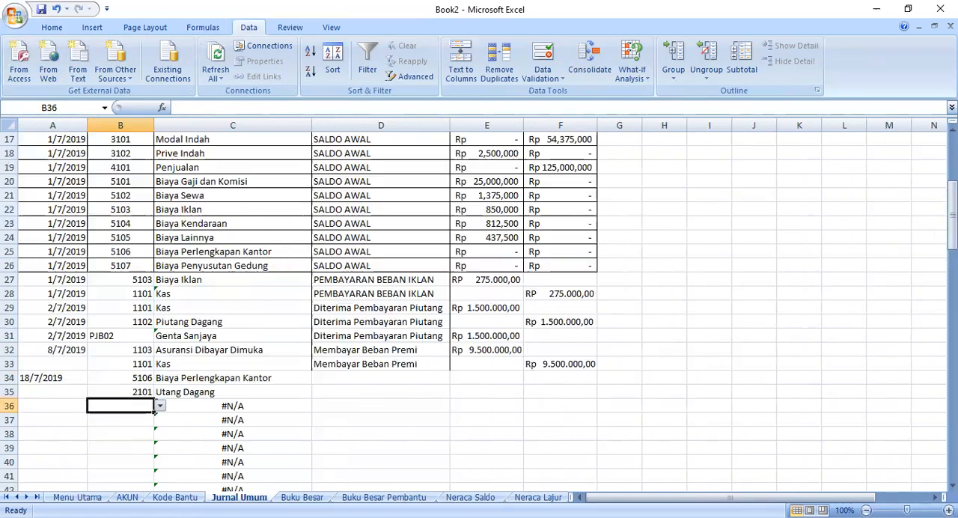
{"action": "left_click", "coordinate": [160, 406]}
{"action": "left_click", "coordinate": [137, 427]}
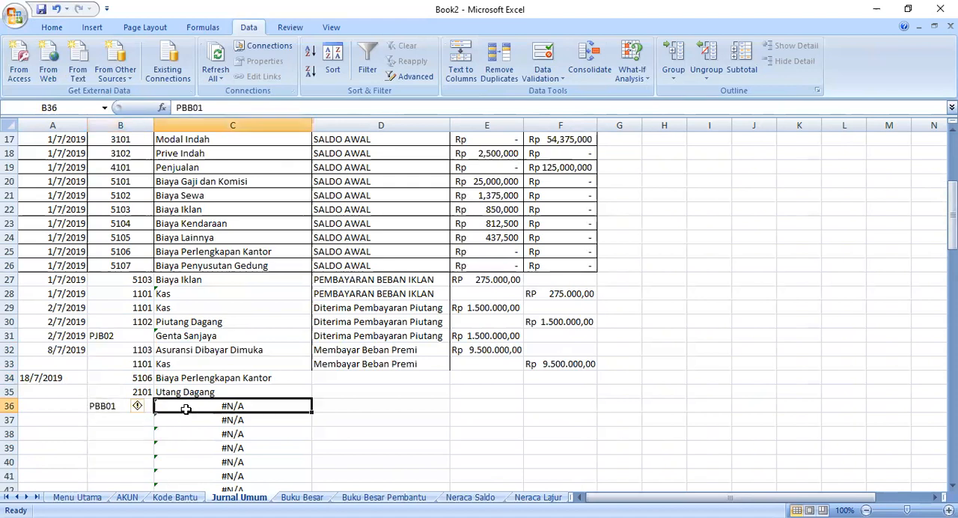
- Rewrite the formula in C36 as =VLOOKUP(B36,'Kode Bantu'!A5:B19,2,FALSE) to look up the name in the Kode Bantu sheet
{"action": "left_click", "coordinate": [199, 407]}
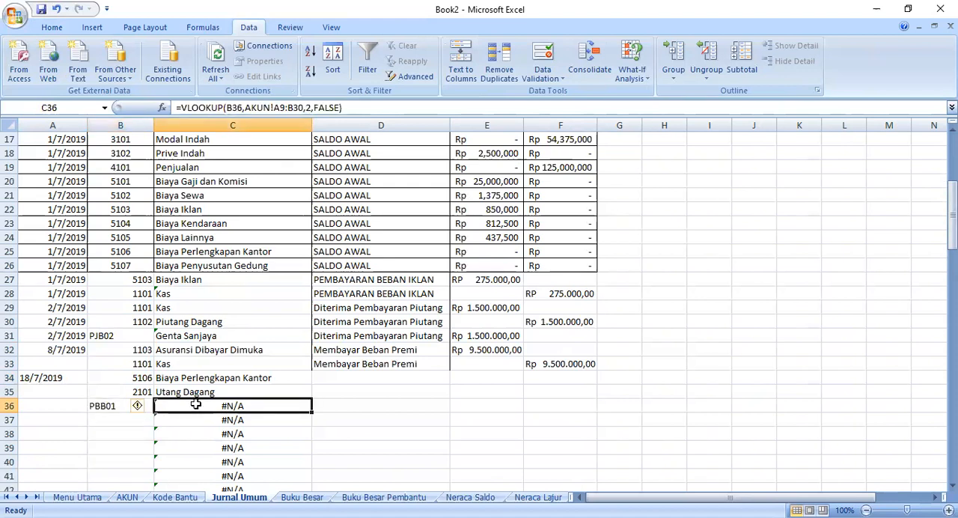
{"action": "left_click", "coordinate": [358, 108]}
{"action": "left_click_drag", "start_coordinate": [358, 108], "coordinate": [245, 108]}
{"action": "key", "text": "BackSpace"}
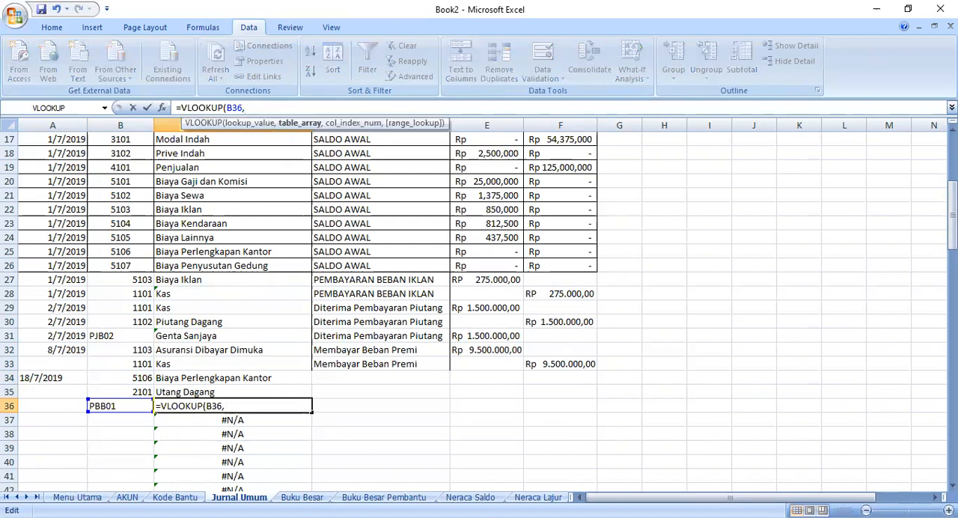
{"action": "left_click", "coordinate": [175, 498]}
{"action": "left_click", "coordinate": [43, 193]}
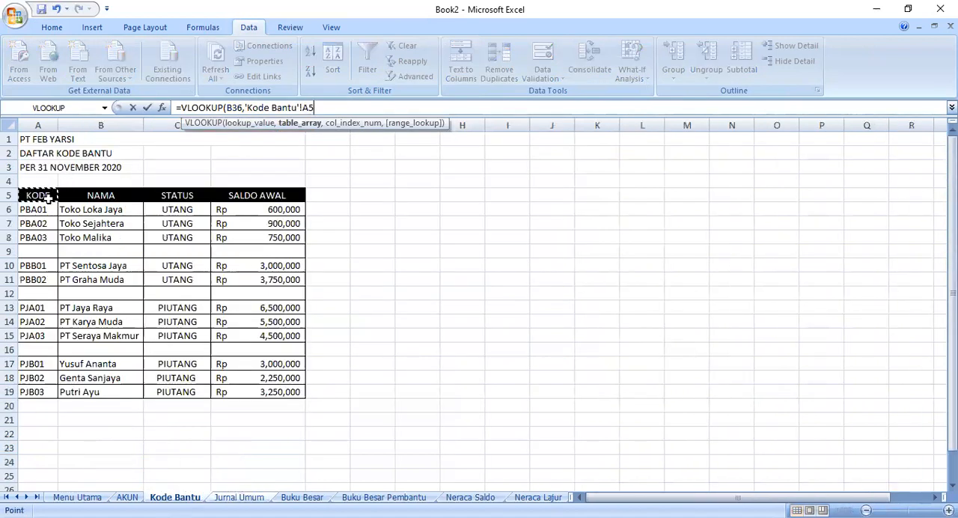
{"action": "left_click_drag", "start_coordinate": [126, 397], "coordinate": [126, 395]}
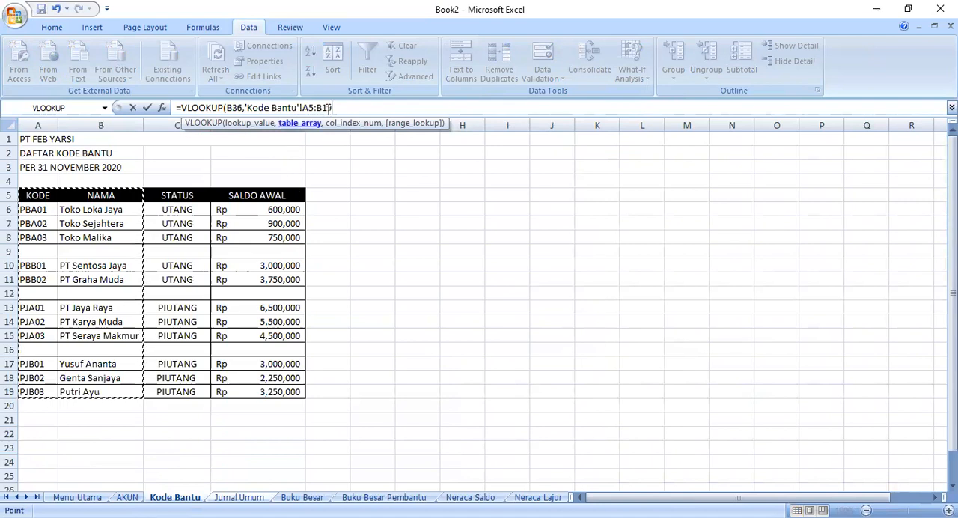
{"action": "type", "text": ","}
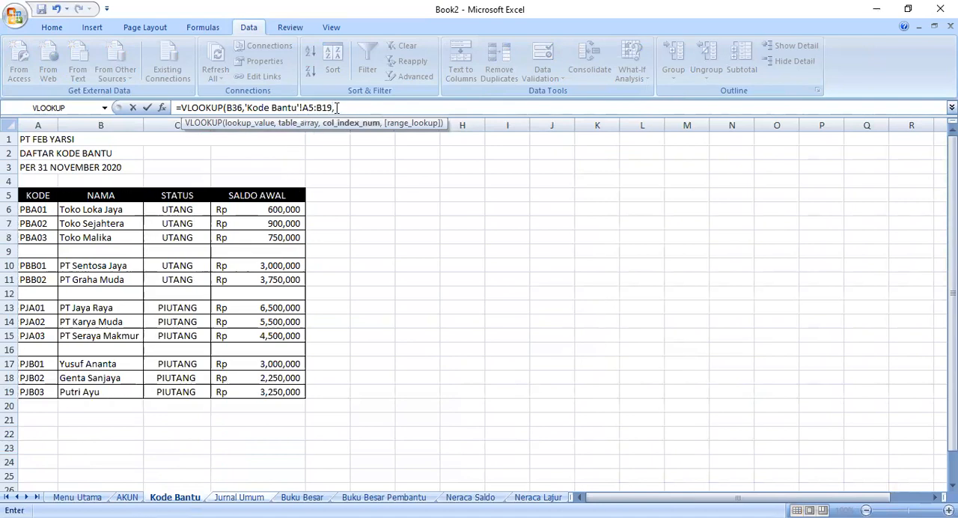
{"action": "type", "text": "2,fa"}
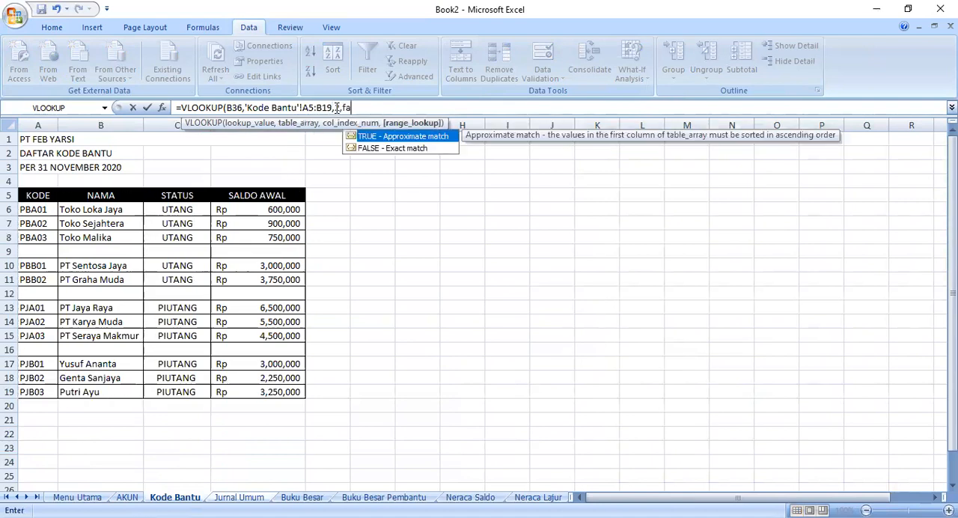
{"action": "type", "text": "D"}
{"action": "key", "text": "BackSpace"}
{"action": "type", "text": "FA"}
{"action": "key", "text": "Return"}
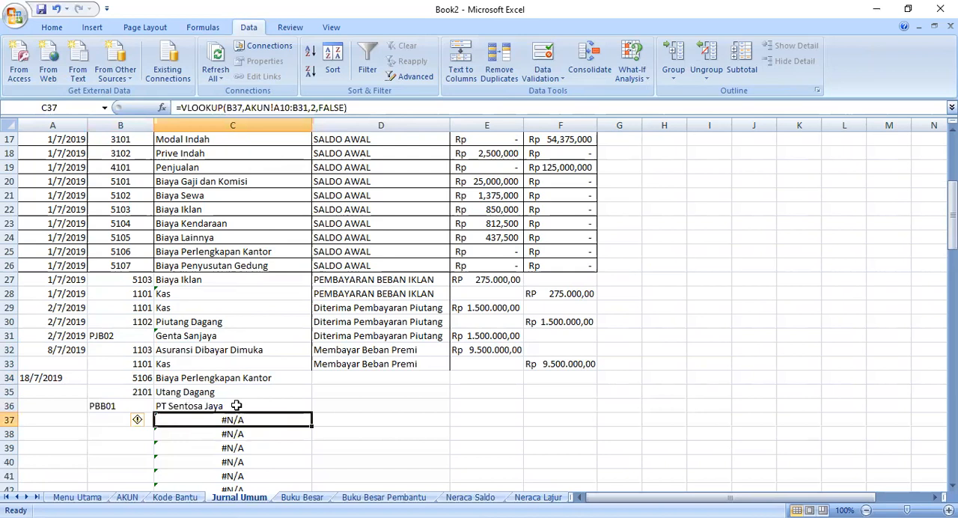
- Change the Kode Bantu code in B36 to PBA02
{"action": "left_click", "coordinate": [238, 406]}
{"action": "left_click", "coordinate": [160, 406]}
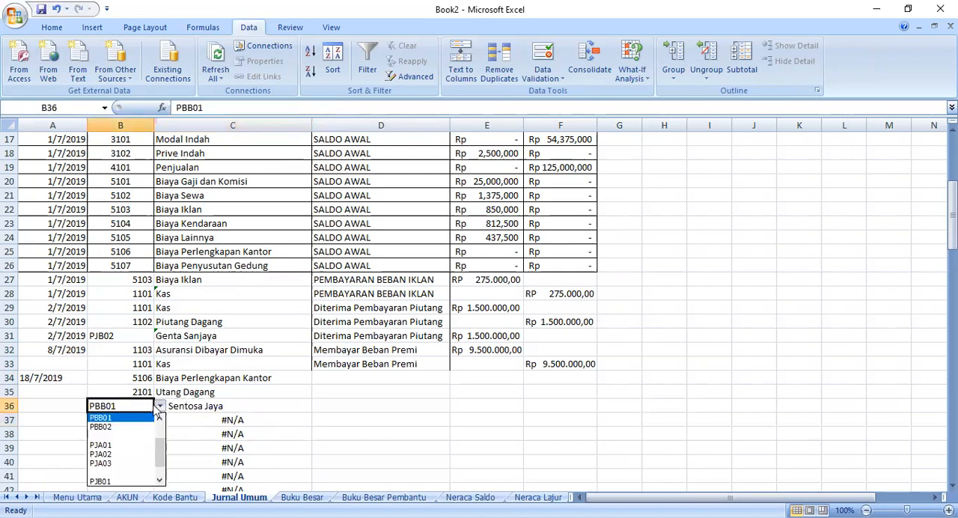
{"action": "left_click_drag", "start_coordinate": [163, 461], "coordinate": [161, 431]}
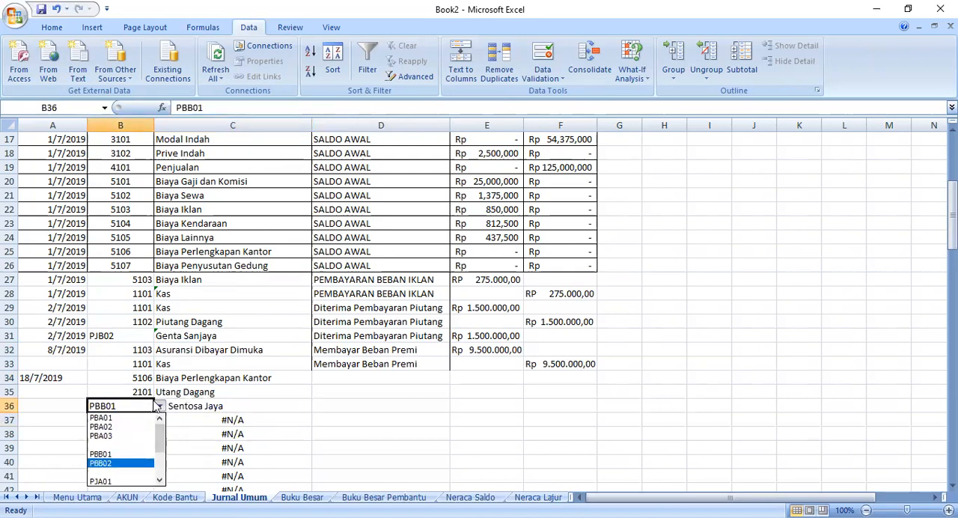
{"action": "key", "text": "Escape"}
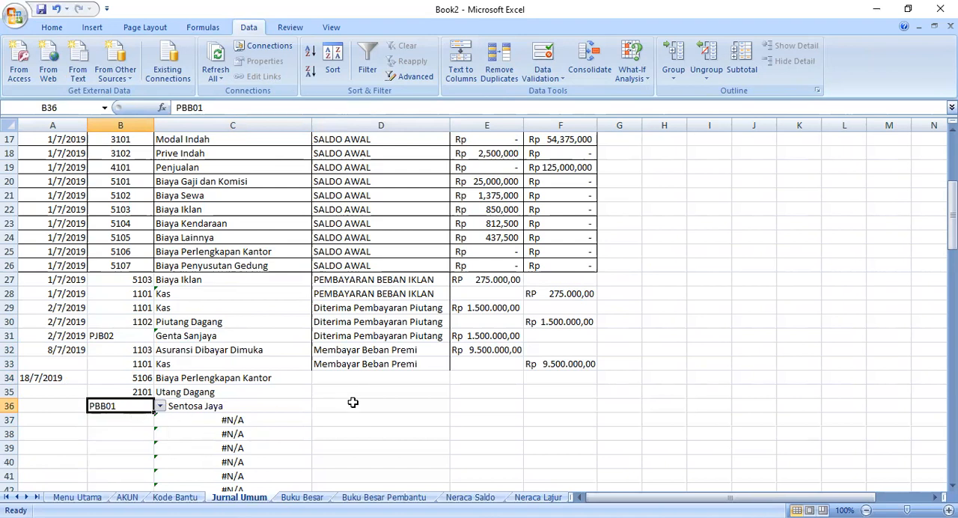
{"action": "left_click", "coordinate": [160, 406]}
{"action": "left_click", "coordinate": [159, 434]}
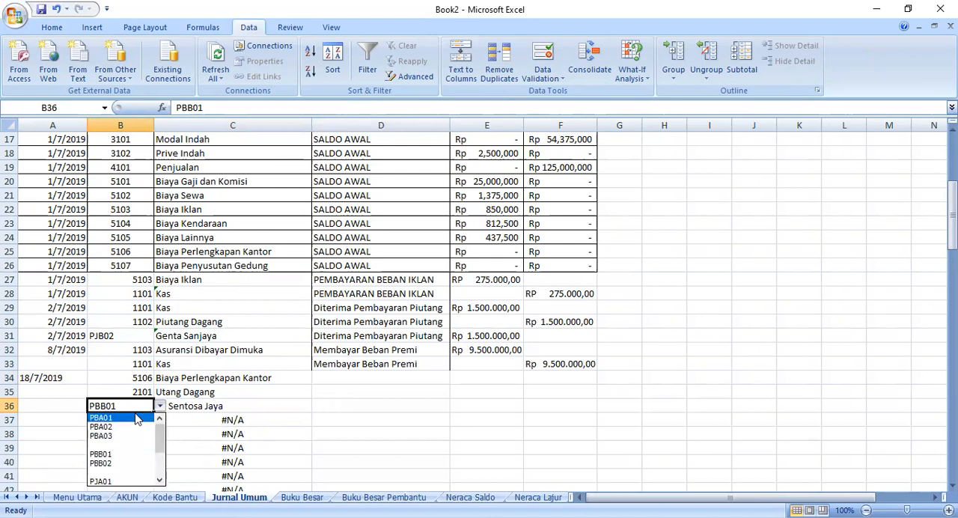
{"action": "left_click", "coordinate": [104, 427]}
- Change the Kode Bantu code in B36 to PBA01 for Toko Loka Jaya and select description cell D34
{"action": "left_click", "coordinate": [159, 407]}
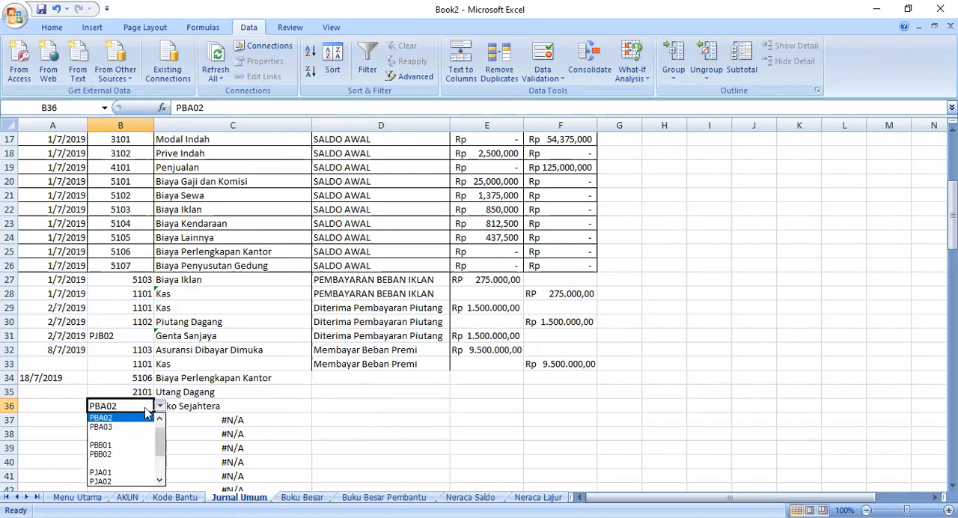
{"action": "scroll", "coordinate": [164, 427], "scroll_direction": "up", "scroll_amount": 1}
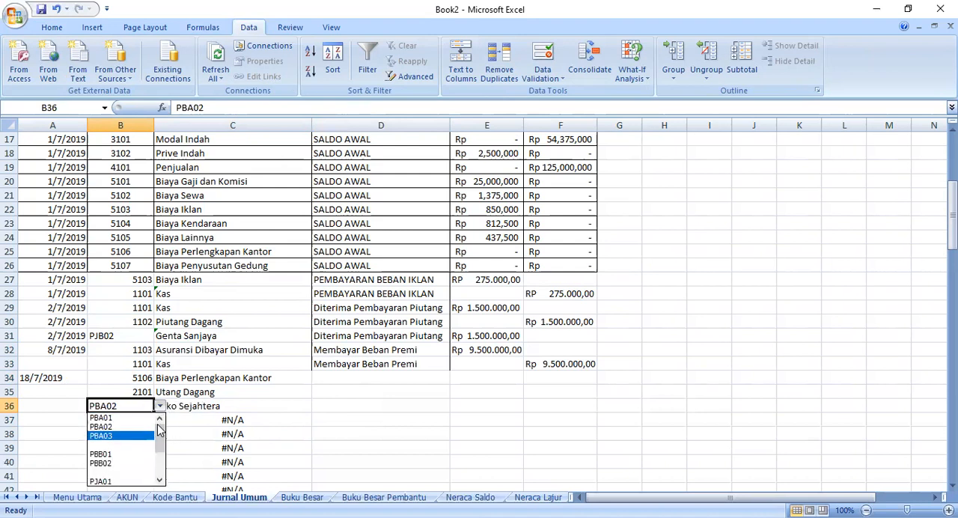
{"action": "left_click", "coordinate": [93, 419]}
{"action": "left_click", "coordinate": [295, 431]}
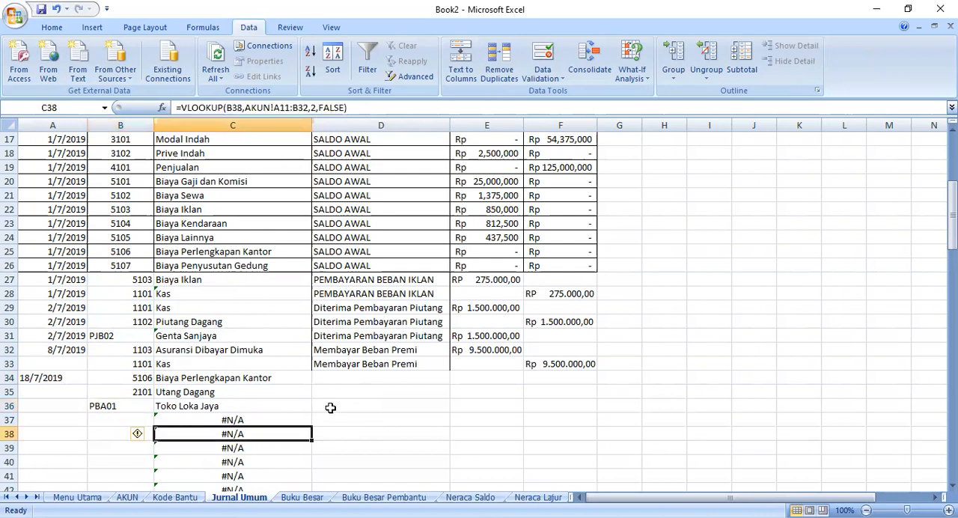
{"action": "left_click", "coordinate": [320, 383]}
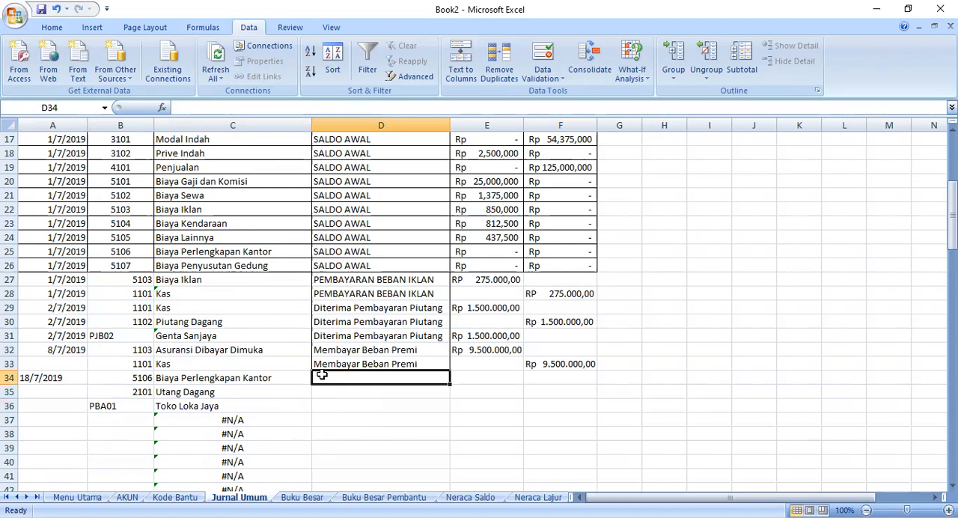
- Enter the description Membeli perlengkapan Kantor in D34 and fill it down to D36
{"action": "type", "text": "Membeli perlengkapan Kan"}
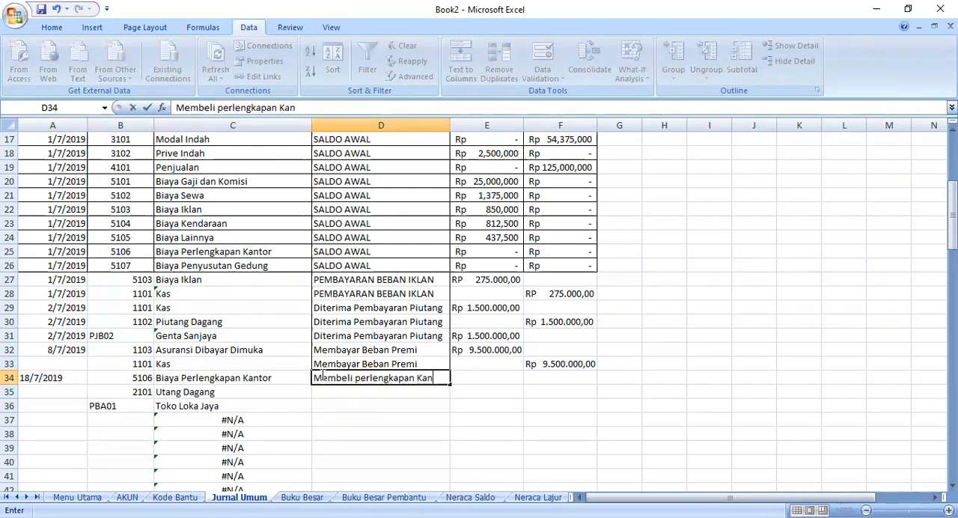
{"action": "type", "text": "tor"}
{"action": "left_click_drag", "start_coordinate": [450, 385], "coordinate": [443, 409]}
- Enter a debit amount of Rp 500.000,00 in E34 for Biaya Perlengkapan Kantor
{"action": "left_click", "coordinate": [483, 365]}
{"action": "left_click", "coordinate": [477, 381]}
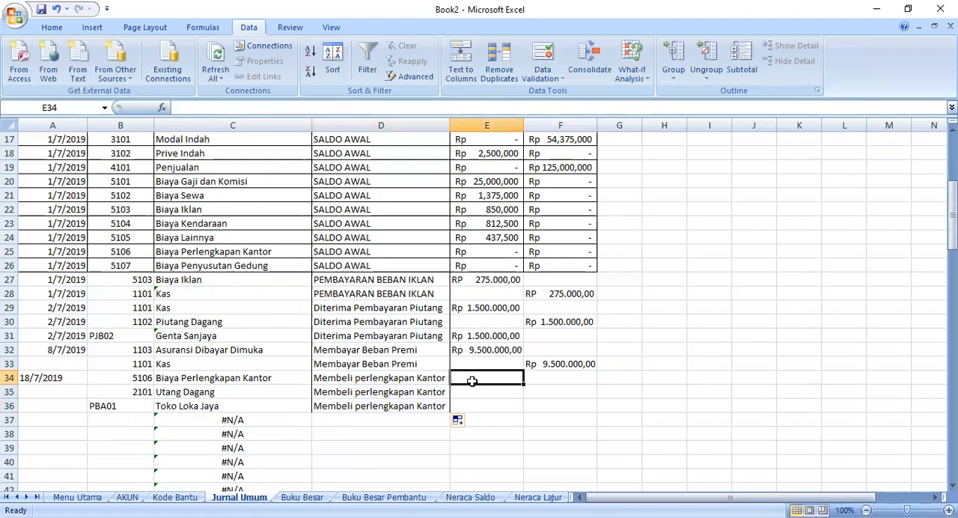
{"action": "type", "text": "Rp"}
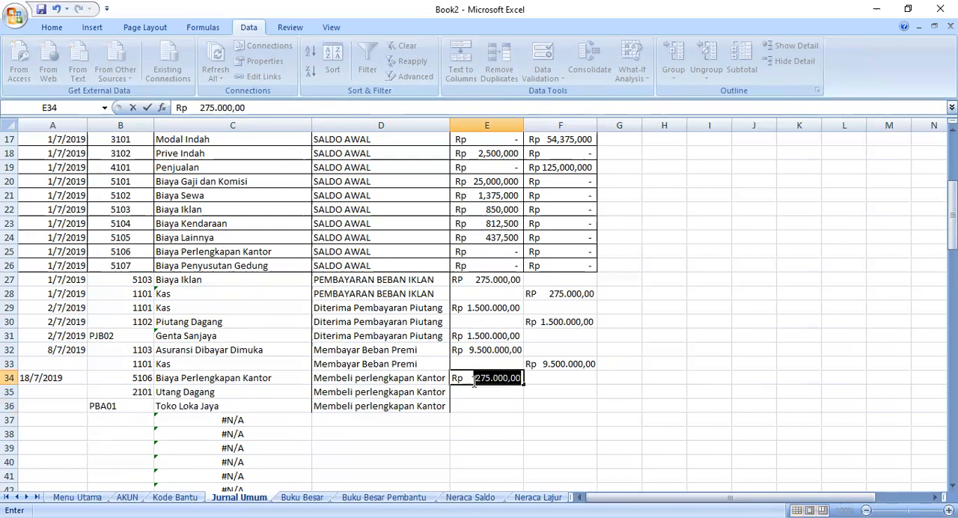
{"action": "type", "text": "    5"}
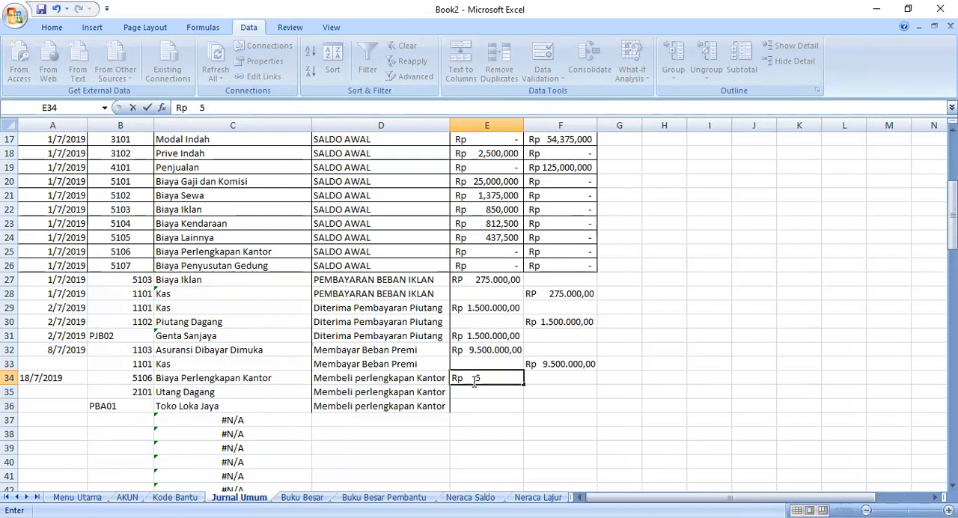
{"action": "type", "text": "00.000,00"}
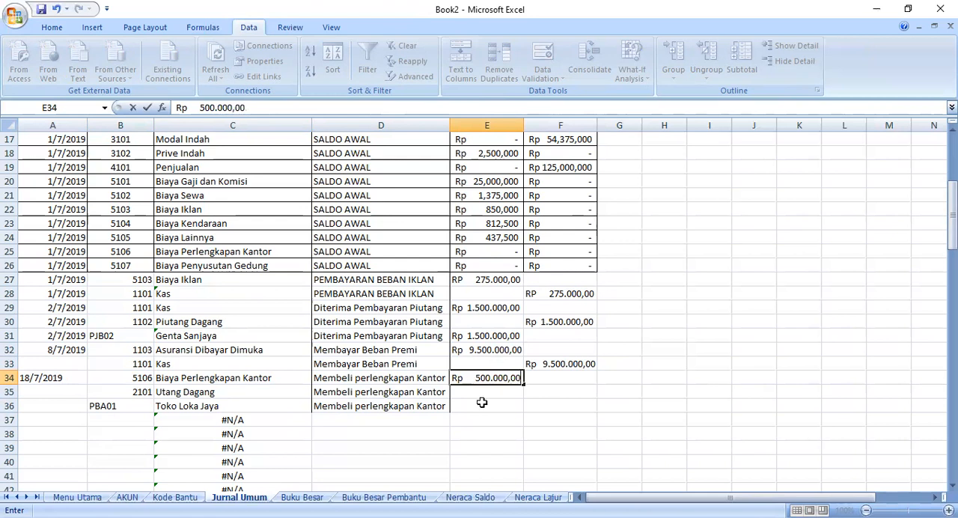
{"action": "key", "text": "Return"}
- Copy the amount in E34 to credit cell F35 for Utang Dagang and debit cell E36 for Toko Loka Jaya
{"action": "left_click", "coordinate": [484, 380]}
{"action": "right_click", "coordinate": [482, 382]}
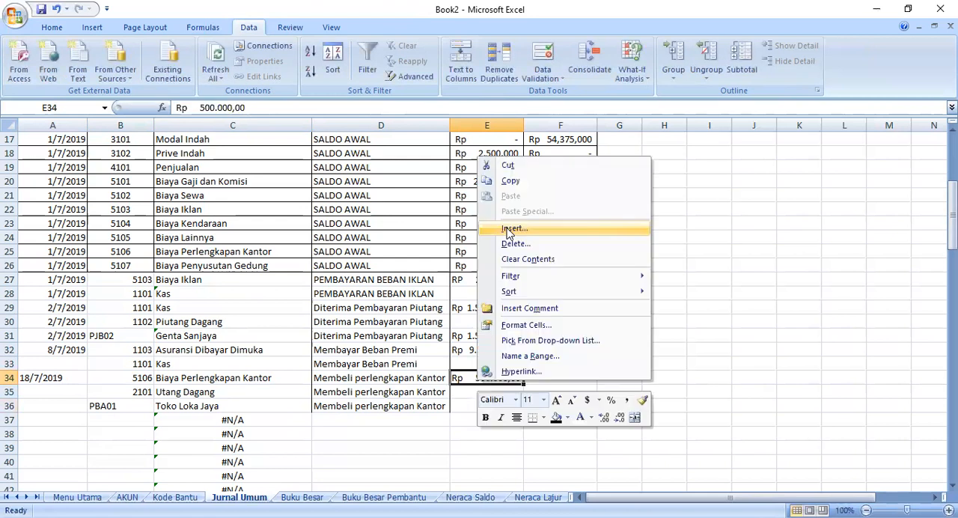
{"action": "left_click", "coordinate": [512, 183]}
{"action": "left_click", "coordinate": [540, 394]}
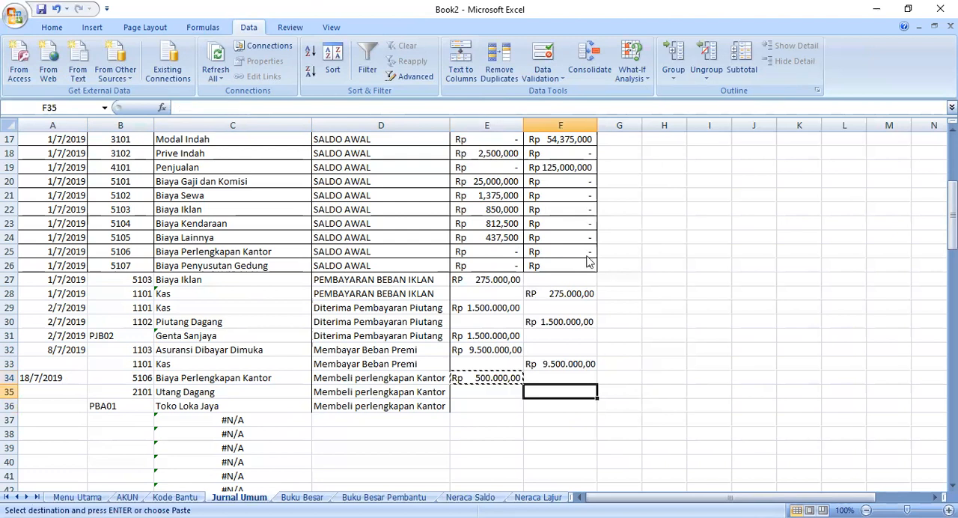
{"action": "right_click", "coordinate": [539, 394]}
{"action": "left_click", "coordinate": [570, 205]}
{"action": "left_click", "coordinate": [484, 407]}
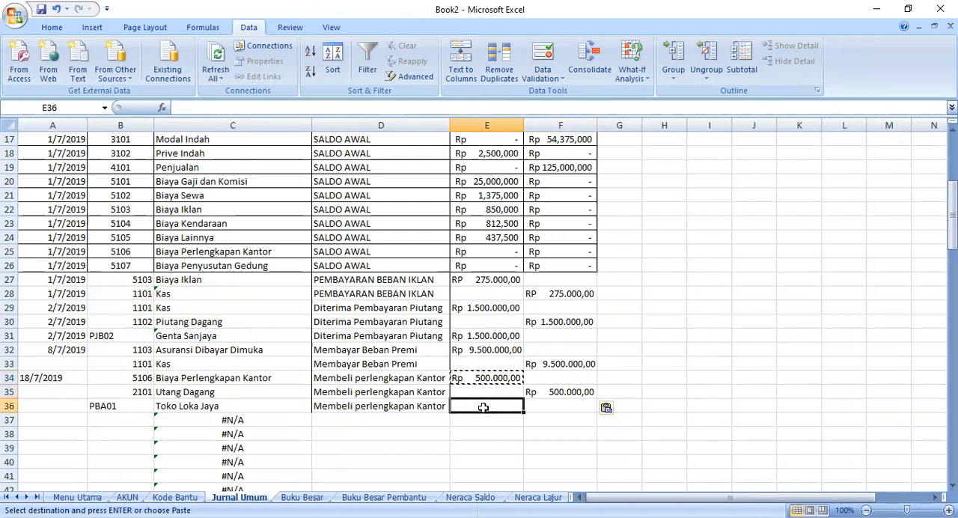
{"action": "right_click", "coordinate": [483, 412]}
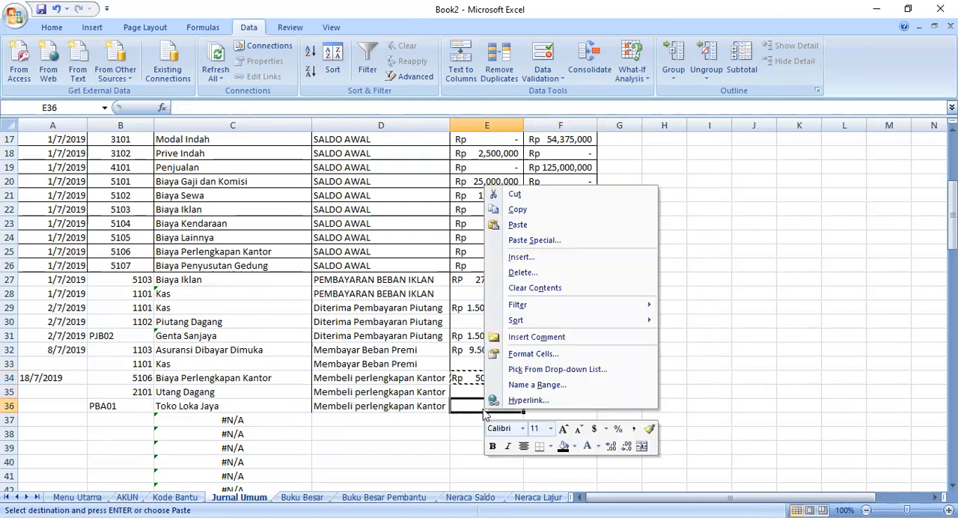
{"action": "left_click", "coordinate": [524, 227]}
{"action": "left_click", "coordinate": [457, 448]}
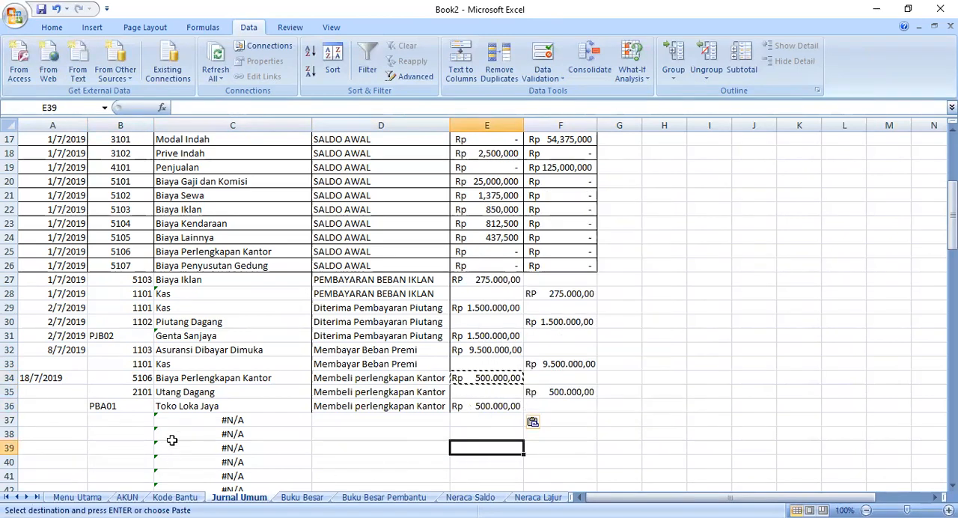
- Enter the date 19/7/2019 in A37 for the next transaction
{"action": "scroll", "coordinate": [194, 386], "scroll_direction": "down", "scroll_amount": 3}
{"action": "scroll", "coordinate": [194, 386], "scroll_direction": "down", "scroll_amount": 1}
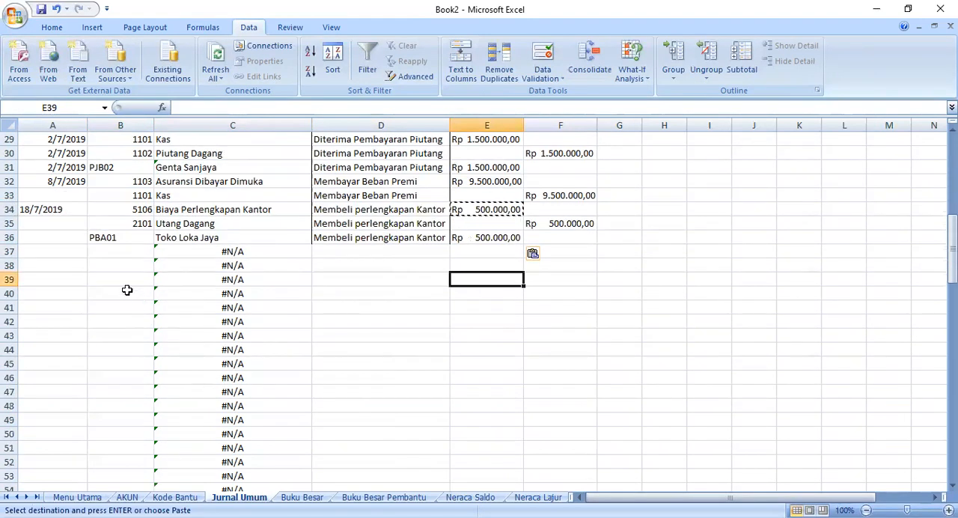
{"action": "left_click", "coordinate": [58, 250]}
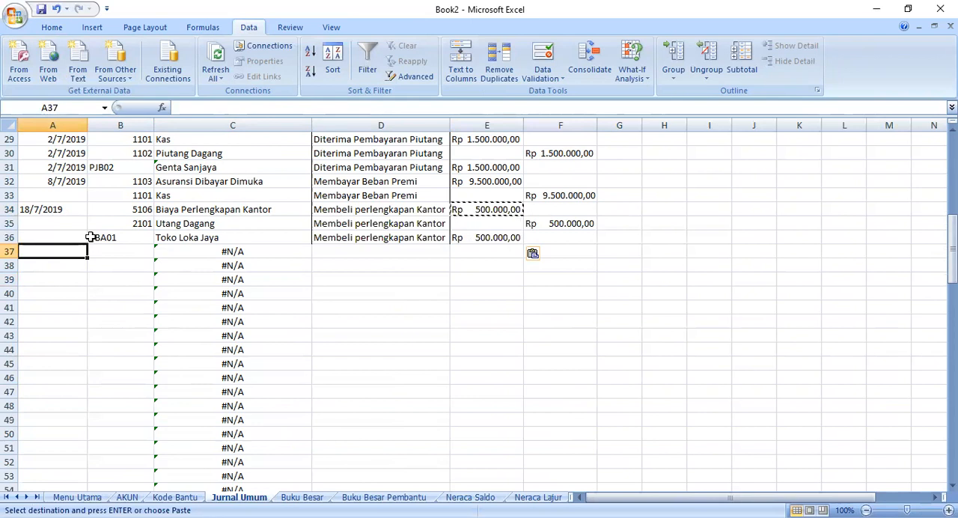
{"action": "type", "text": "19"}
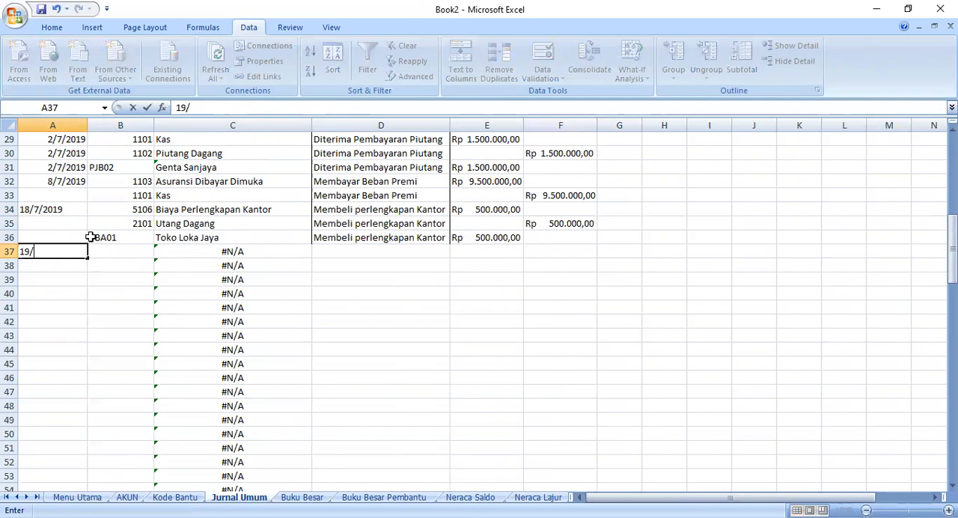
{"action": "type", "text": "/7/2019"}
- Choose account code 2101 for Utang Dagang in B37 from the dropdown list
{"action": "left_click", "coordinate": [118, 249]}
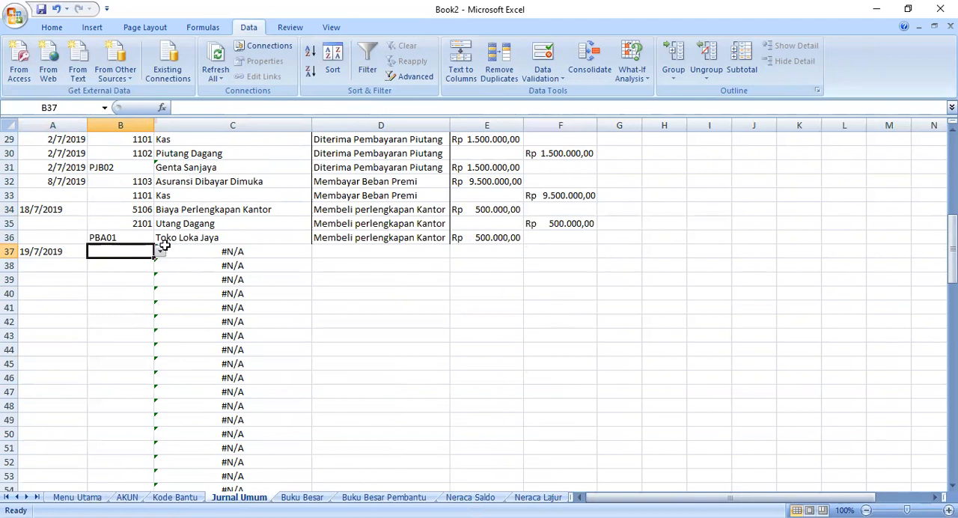
{"action": "scroll", "coordinate": [164, 247], "scroll_direction": "up", "scroll_amount": 5}
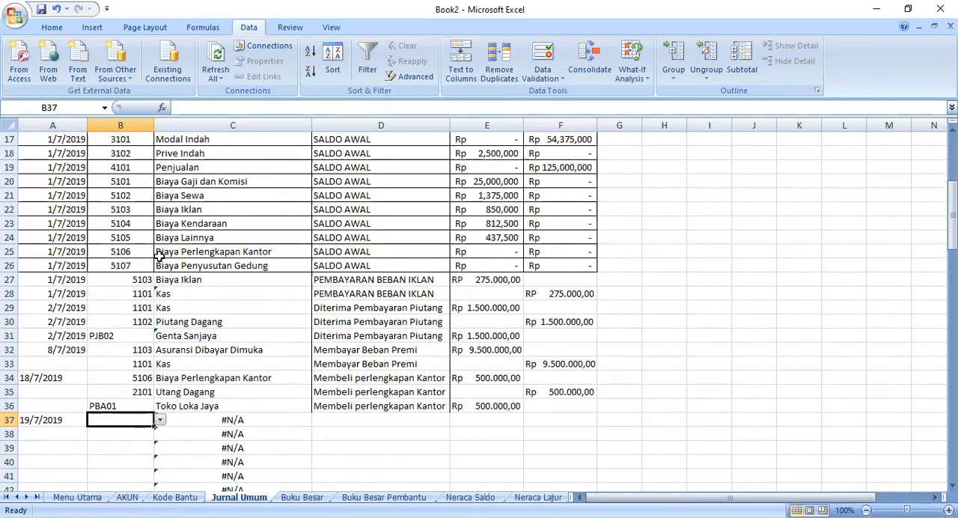
{"action": "scroll", "coordinate": [240, 321], "scroll_direction": "down", "scroll_amount": 3}
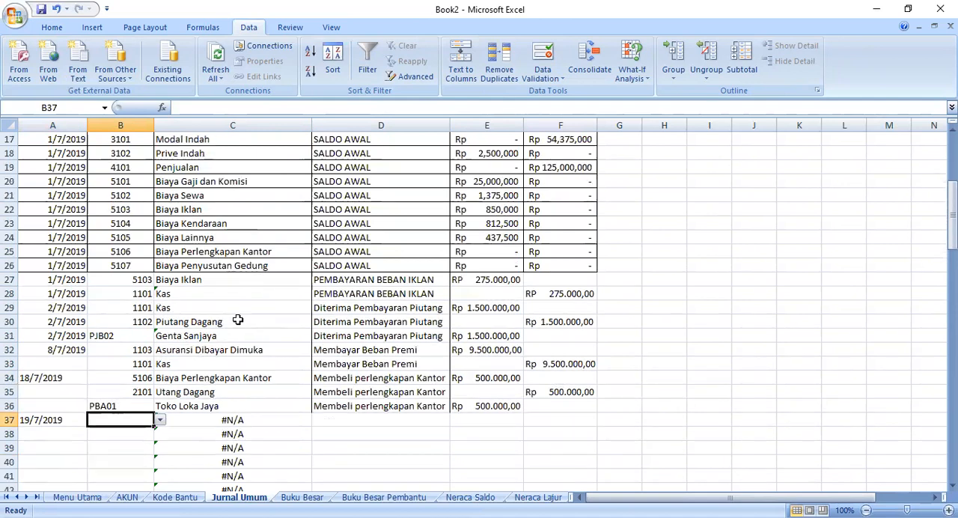
{"action": "left_click", "coordinate": [161, 336]}
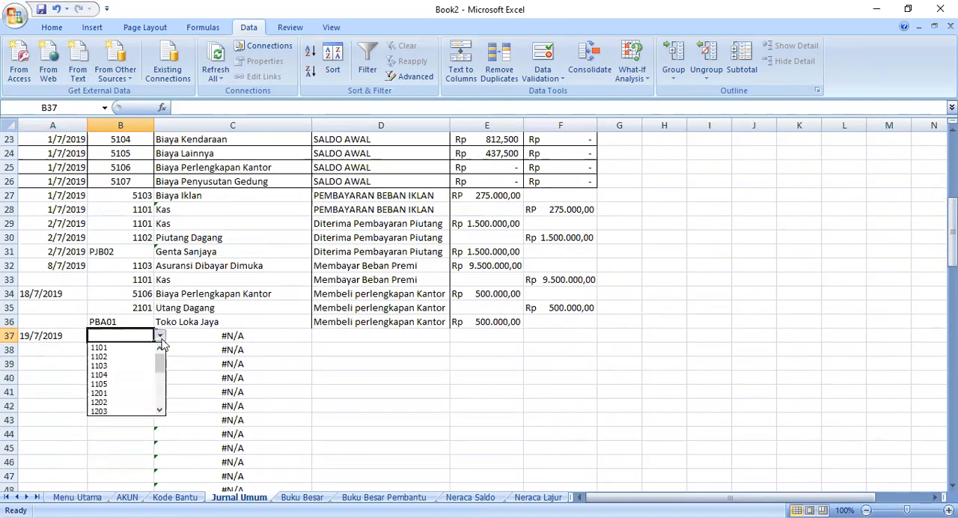
{"action": "left_click_drag", "start_coordinate": [160, 361], "coordinate": [158, 382]}
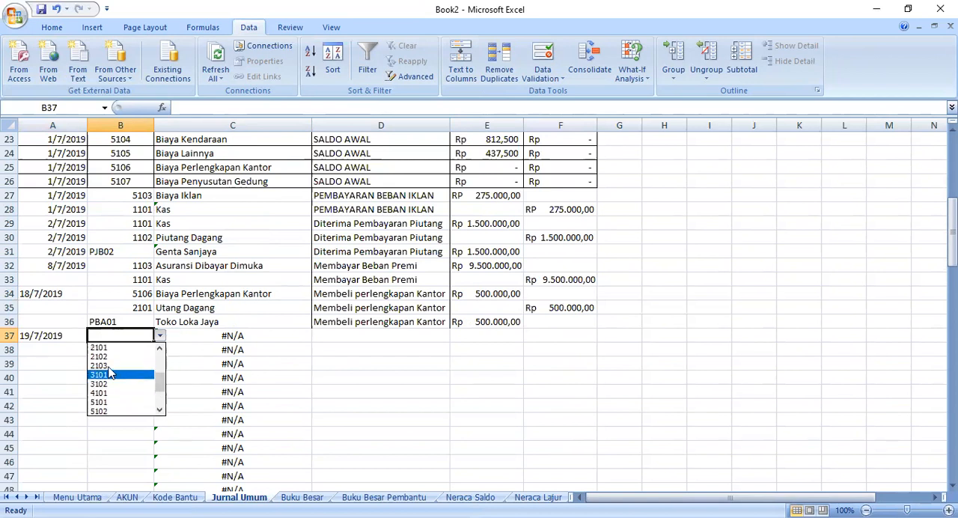
{"action": "left_click", "coordinate": [102, 345]}
{"action": "left_click", "coordinate": [160, 337]}
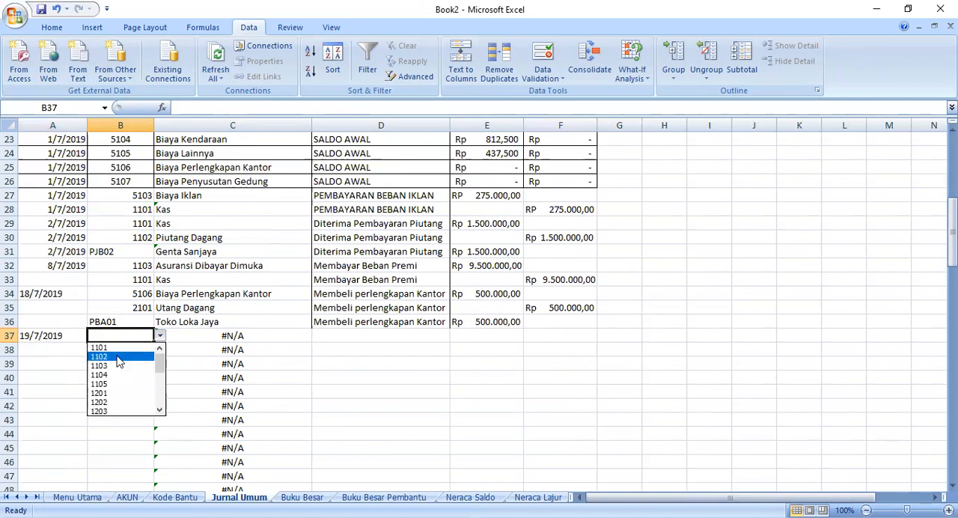
{"action": "left_click_drag", "start_coordinate": [158, 368], "coordinate": [158, 377]}
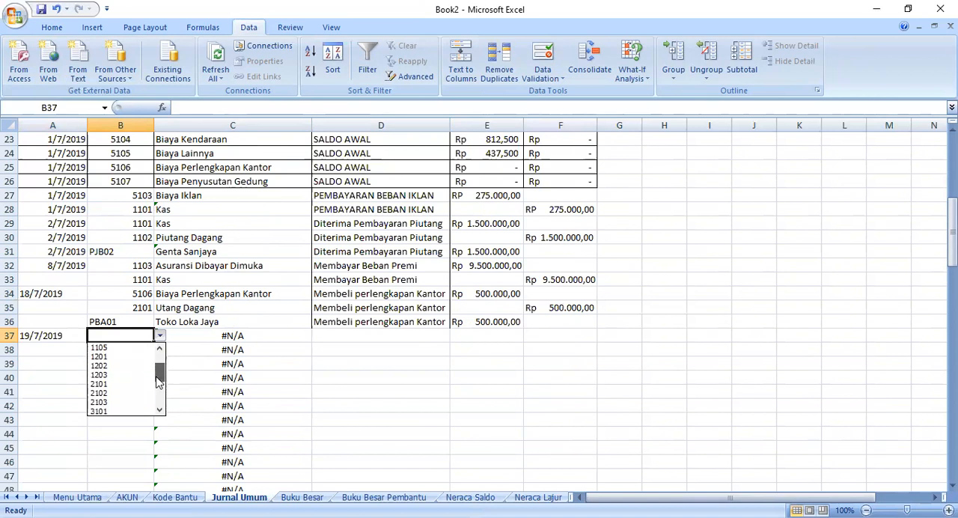
{"action": "left_click", "coordinate": [105, 383]}
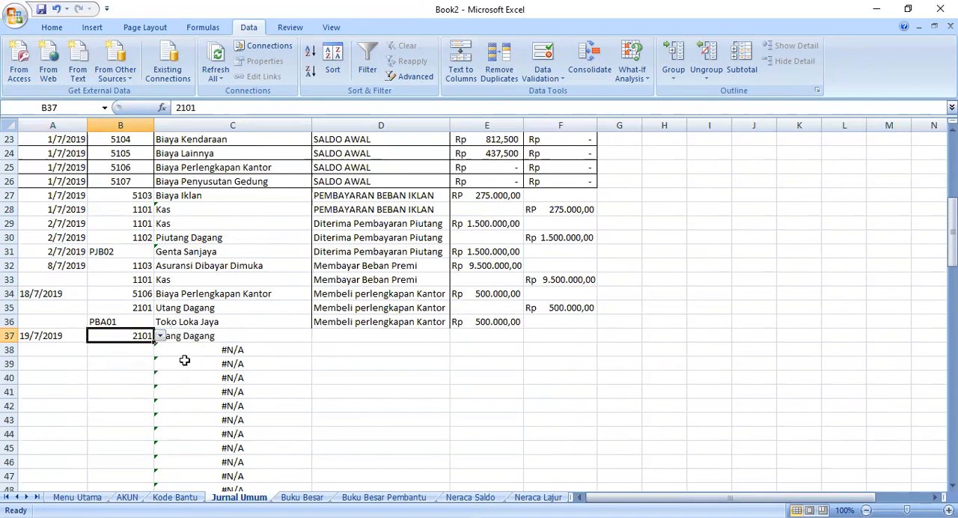
- Choose account code 1101 in B38 from the dropdown list
{"action": "left_click", "coordinate": [141, 362]}
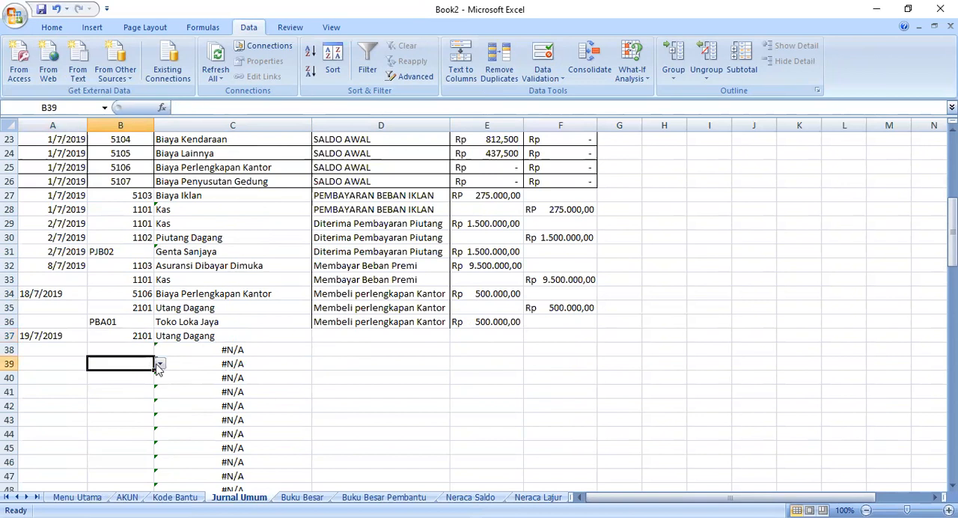
{"action": "left_click", "coordinate": [143, 350]}
{"action": "left_click", "coordinate": [160, 350]}
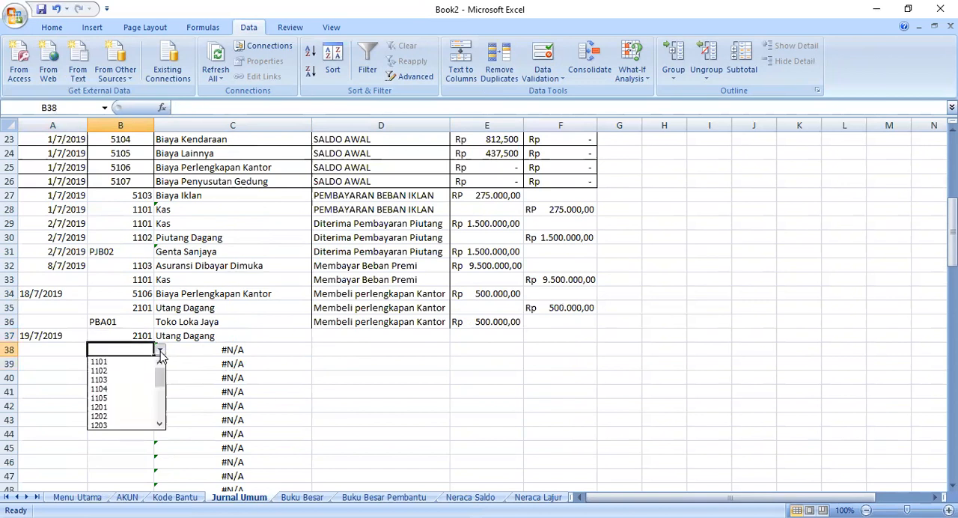
{"action": "left_click", "coordinate": [143, 370]}
- Change the data validation list source of B39 from the account codes to the Kode Bantu helper codes
{"action": "left_click", "coordinate": [150, 361]}
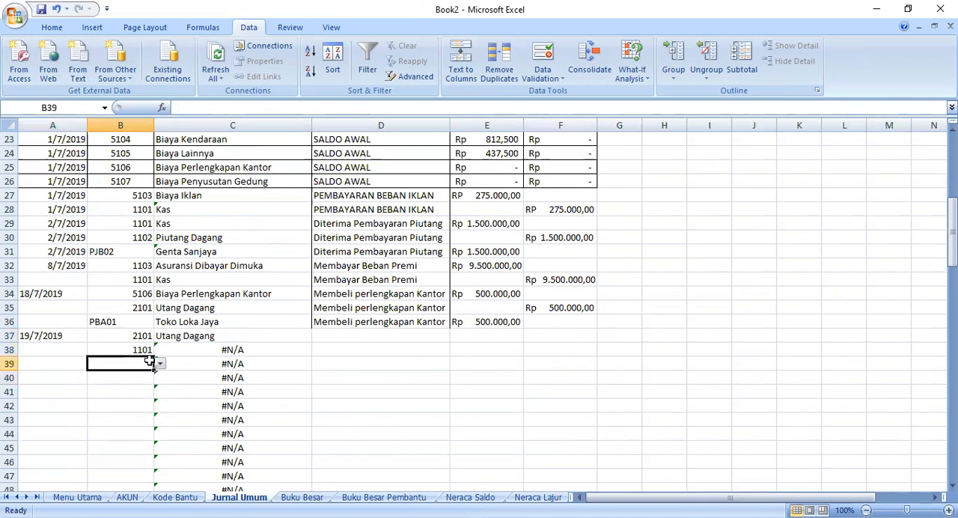
{"action": "right_click", "coordinate": [150, 362]}
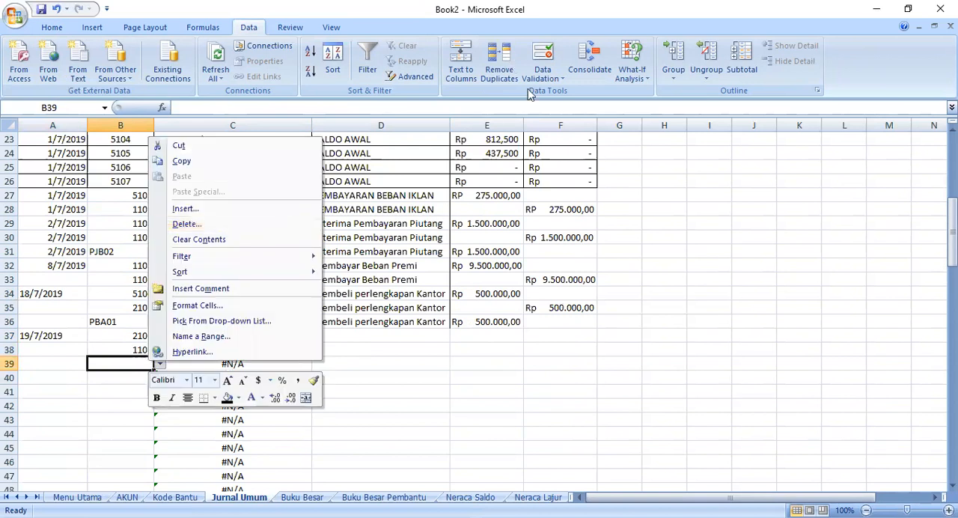
{"action": "left_click", "coordinate": [542, 75]}
{"action": "left_click", "coordinate": [573, 93]}
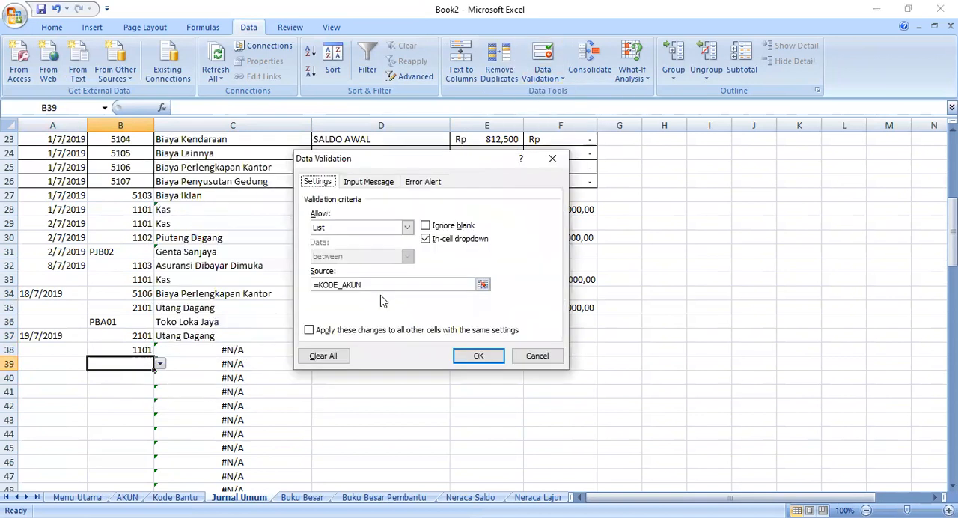
{"action": "key", "text": "BackSpace"}
{"action": "key", "text": "BackSpace"}
{"action": "key", "text": "BackSpace"}
{"action": "key", "text": "BackSpace"}
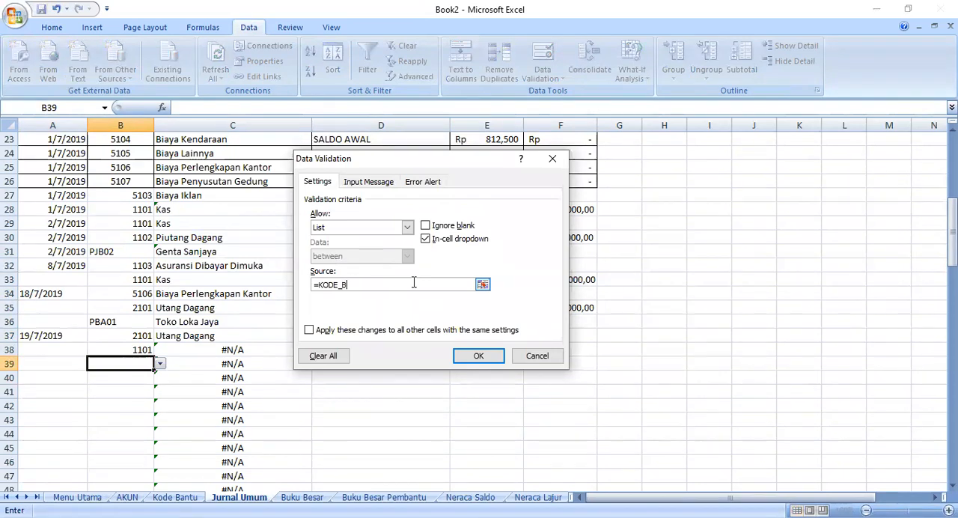
{"action": "key", "text": "Return"}
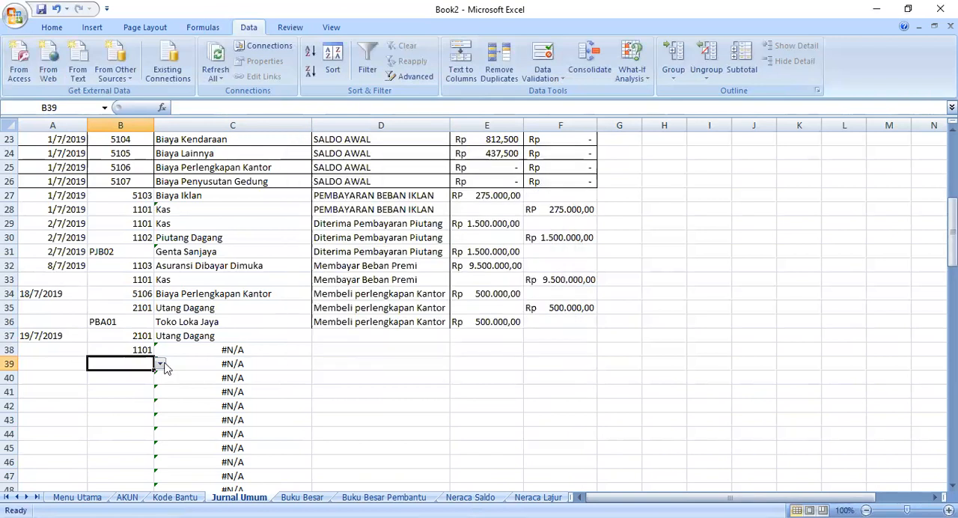
- Check the helper codes in the Kode Bantu sheet and choose PBB02 in B39 of Jurnal Umum
{"action": "left_click", "coordinate": [174, 497]}
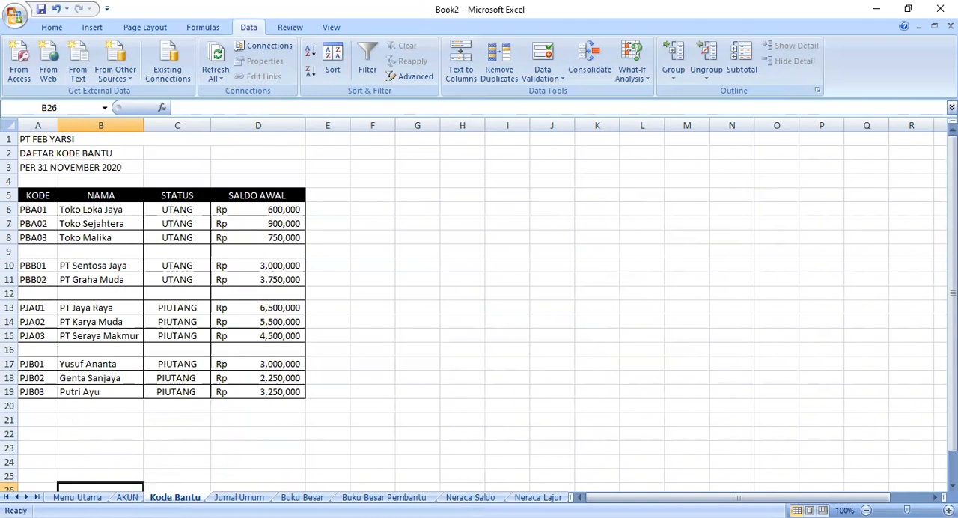
{"action": "left_click", "coordinate": [226, 498]}
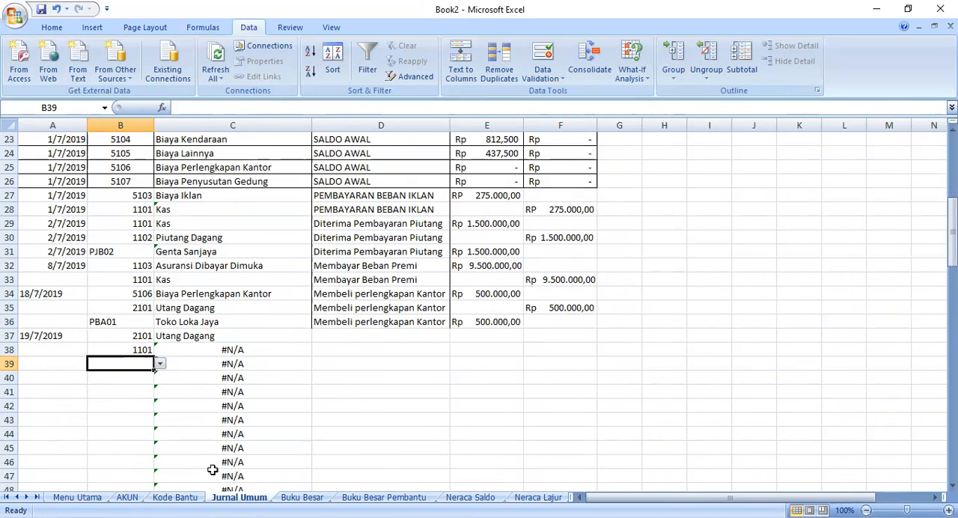
{"action": "left_click", "coordinate": [160, 364]}
{"action": "left_click", "coordinate": [128, 393]}
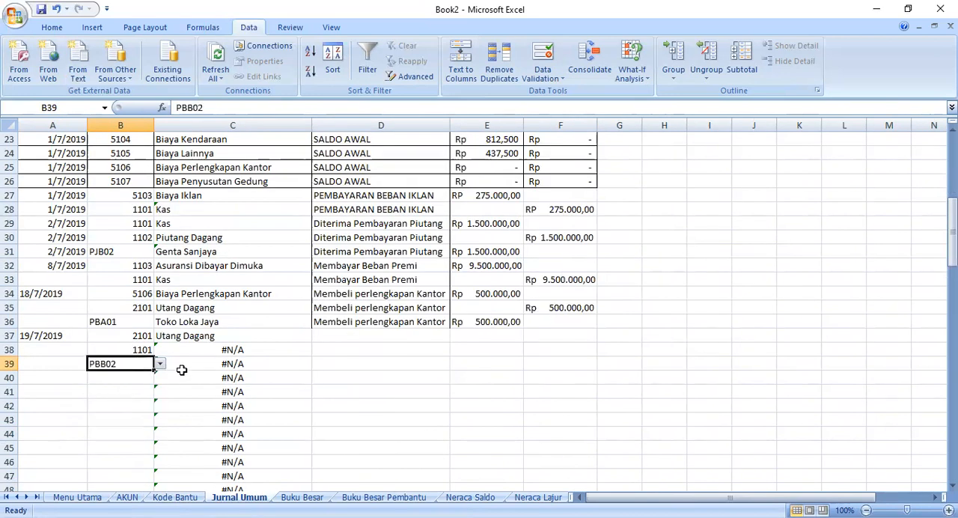
- Rewrite the VLOOKUP in C39 to look up B39 in the Kode Bantu range A5:B19, returning column 2 with FALSE matching
{"action": "left_click", "coordinate": [185, 360]}
{"action": "left_click", "coordinate": [367, 108]}
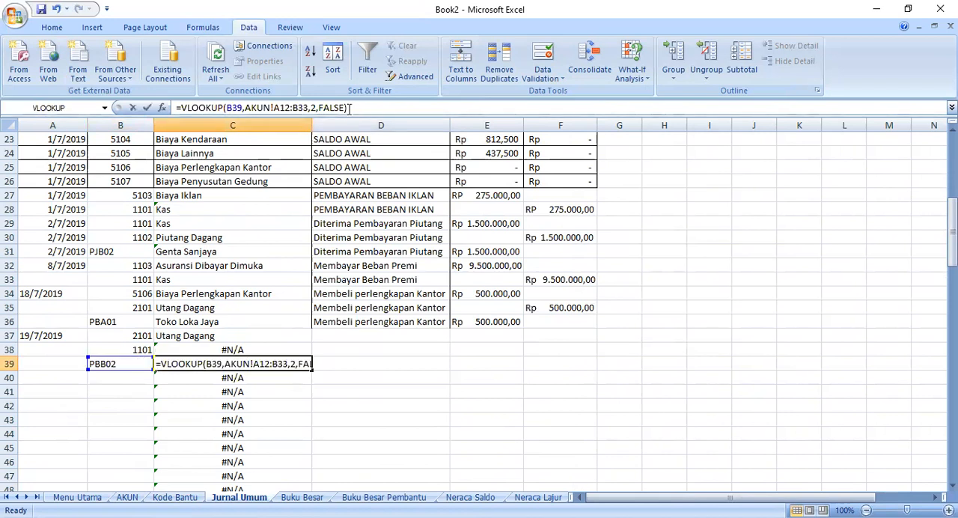
{"action": "left_click_drag", "start_coordinate": [240, 118], "coordinate": [248, 111]}
{"action": "key", "text": "Delete"}
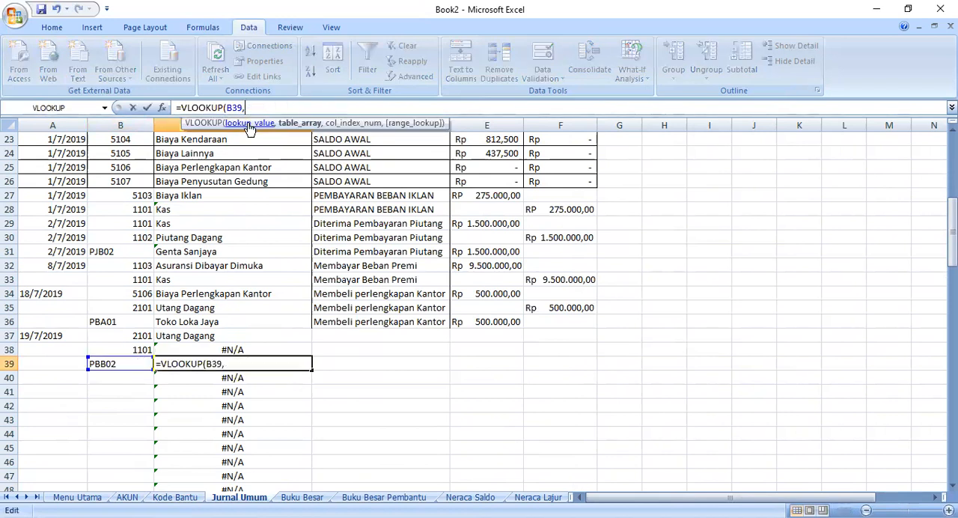
{"action": "left_click", "coordinate": [175, 497]}
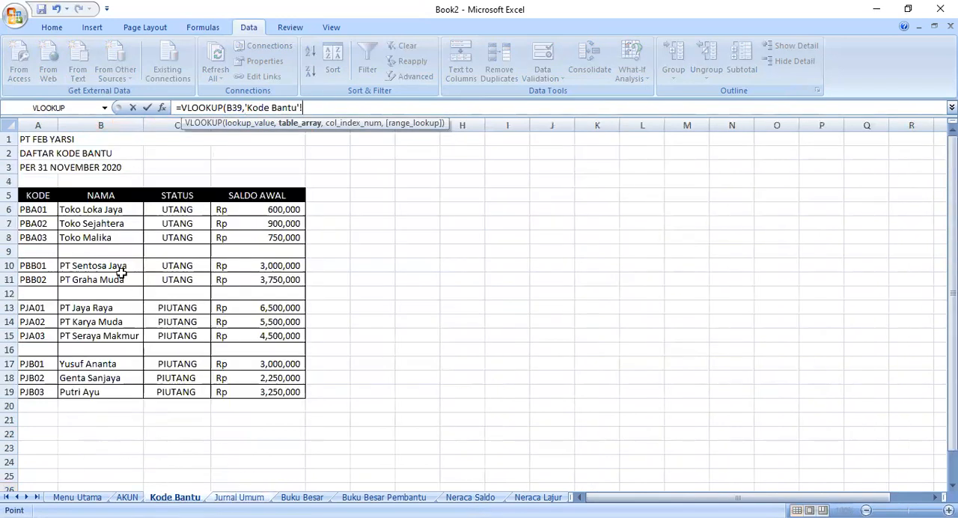
{"action": "left_click", "coordinate": [37, 196]}
{"action": "left_click", "coordinate": [100, 389], "text": "shift"}
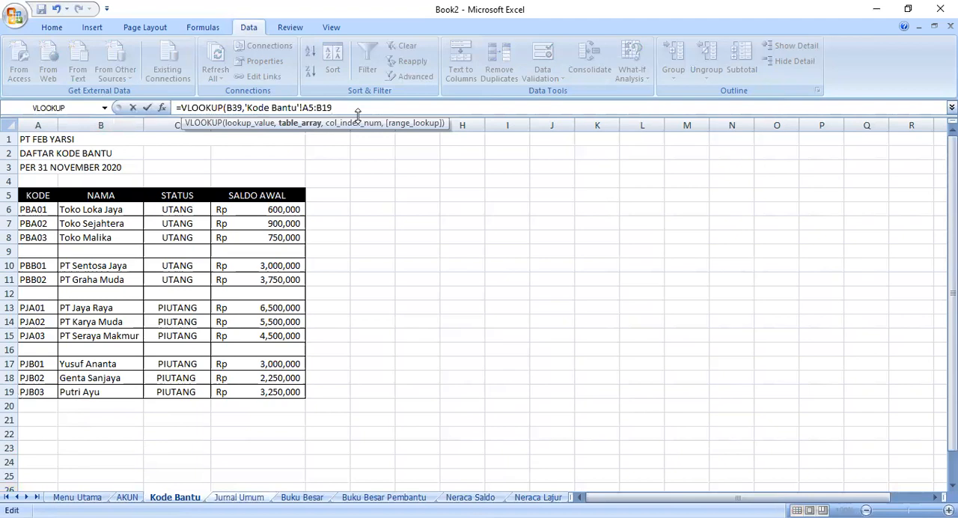
{"action": "type", "text": ",2,FALSE0"}
{"action": "key", "text": "Return"}
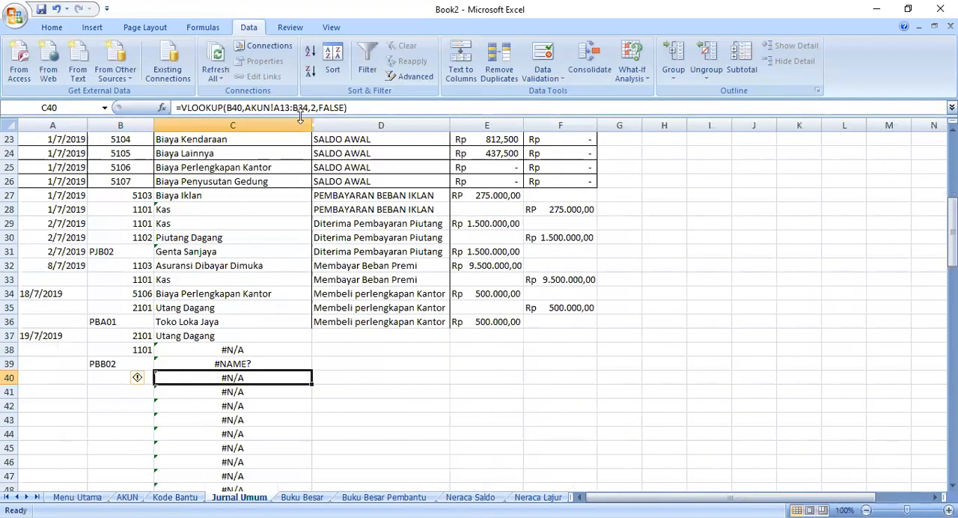
- Correct the mistyped FALSE0 argument to FALSE in the VLOOKUP formula of C39
{"action": "left_click", "coordinate": [169, 363]}
{"action": "double_click", "coordinate": [192, 363]}
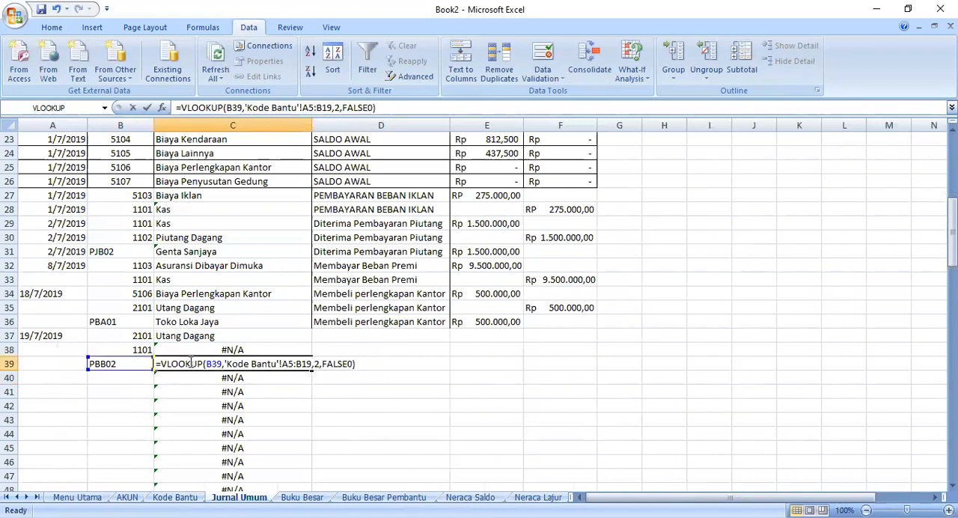
{"action": "left_click", "coordinate": [357, 365]}
{"action": "key", "text": "Left"}
{"action": "key", "text": "BackSpace"}
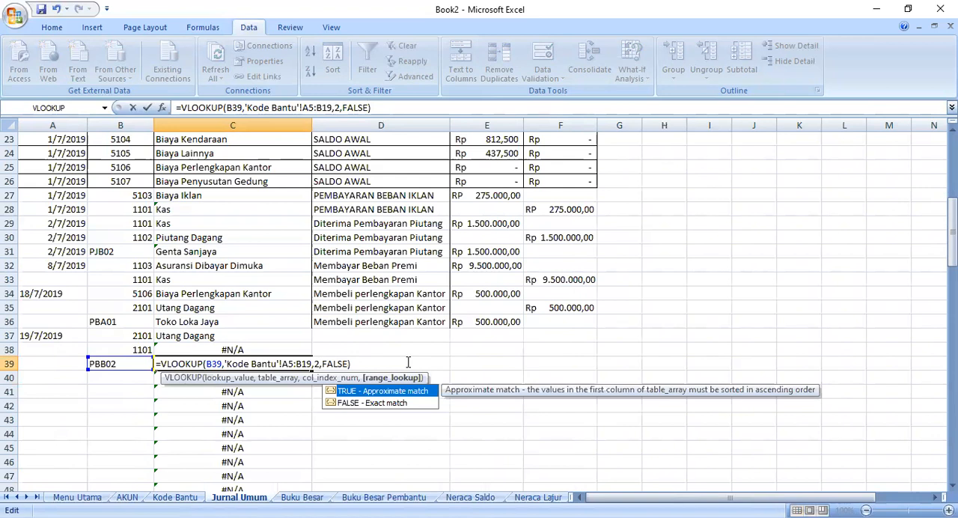
{"action": "key", "text": "Return"}
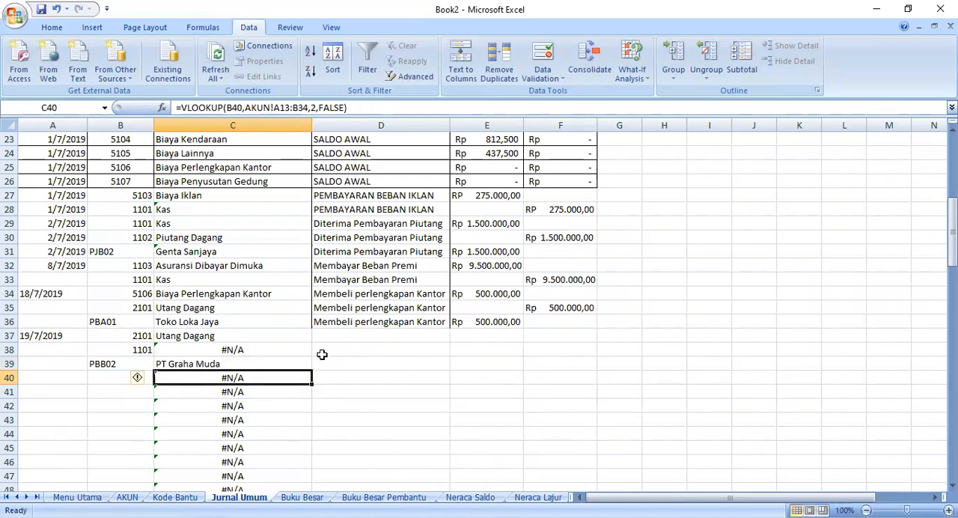
- Rewrite the VLOOKUP in C38 to look up B38 in the AKUN range A5:B26, returning column 2 with FALSE matching
{"action": "left_click", "coordinate": [180, 358]}
{"action": "left_click", "coordinate": [180, 350]}
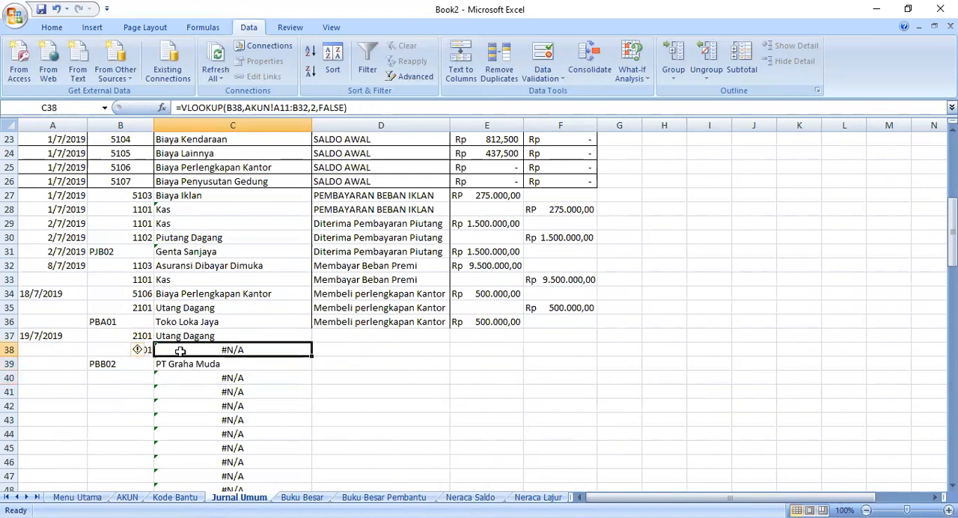
{"action": "left_click_drag", "start_coordinate": [347, 107], "coordinate": [246, 107]}
{"action": "key", "text": "BackSpace"}
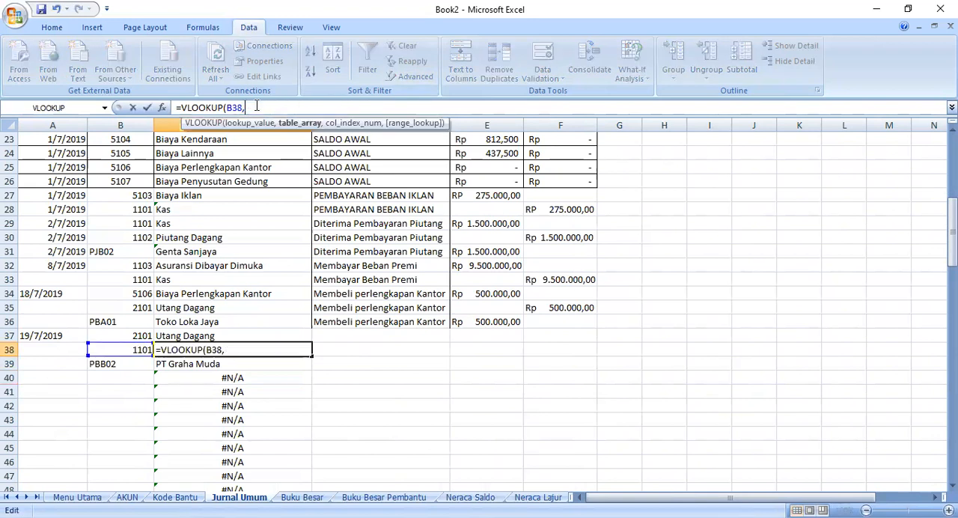
{"action": "left_click", "coordinate": [128, 497]}
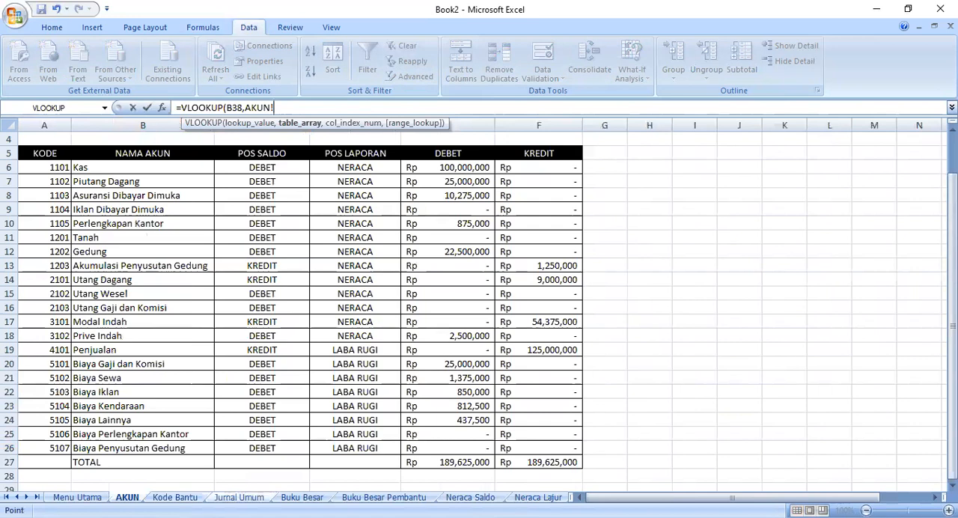
{"action": "left_click", "coordinate": [63, 158]}
{"action": "left_click_drag", "start_coordinate": [63, 158], "coordinate": [188, 442]}
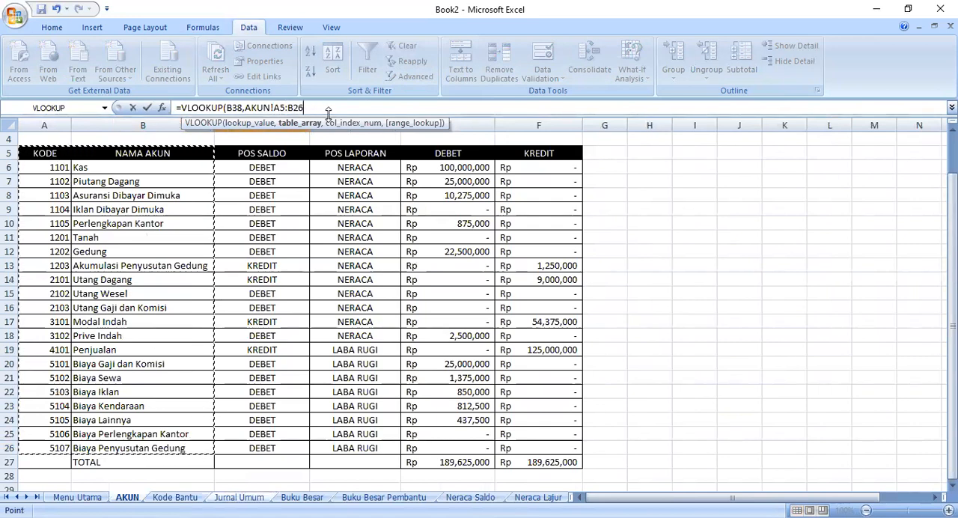
{"action": "type", "text": ",2,FALSE"}
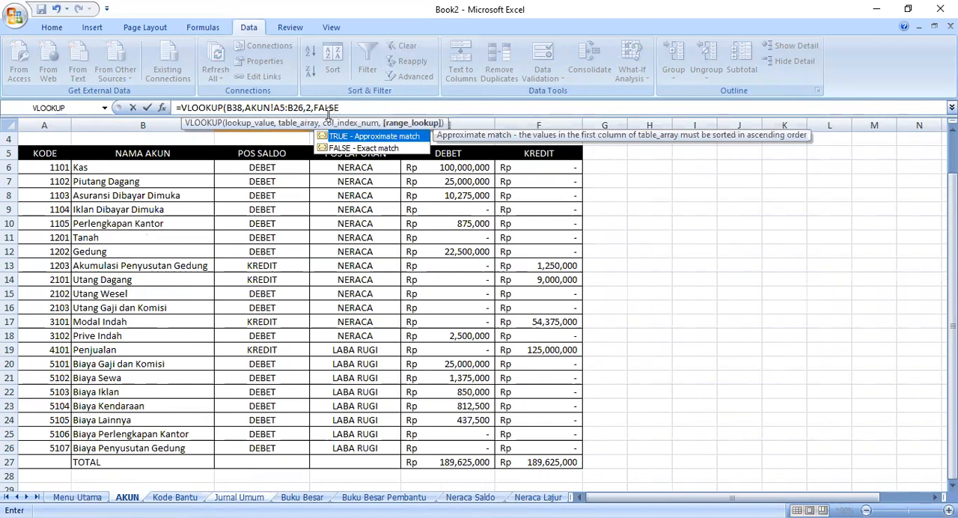
{"action": "key", "text": "Return"}
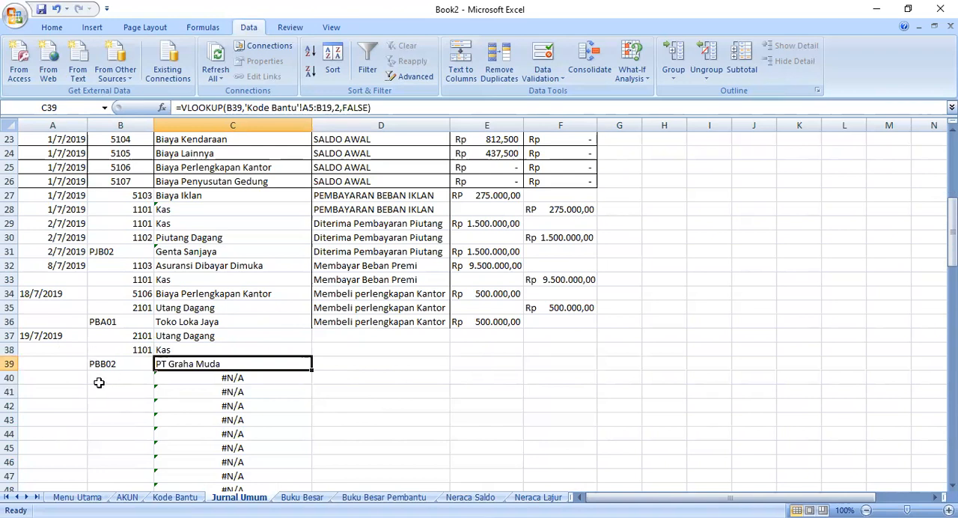
- Enter the description Pembayaran Utang in D37 and fill it down to D39
{"action": "left_click", "coordinate": [331, 334]}
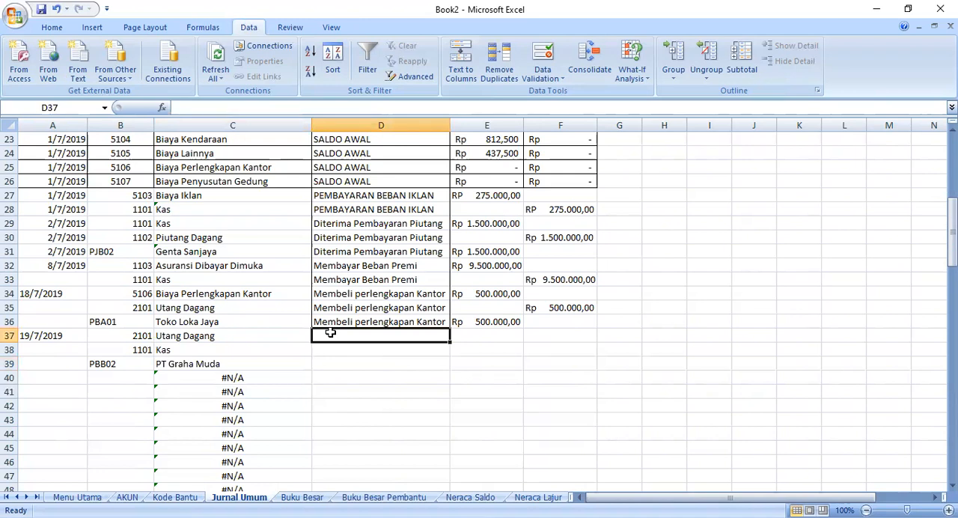
{"action": "type", "text": "PE"}
{"action": "key", "text": "BackSpace"}
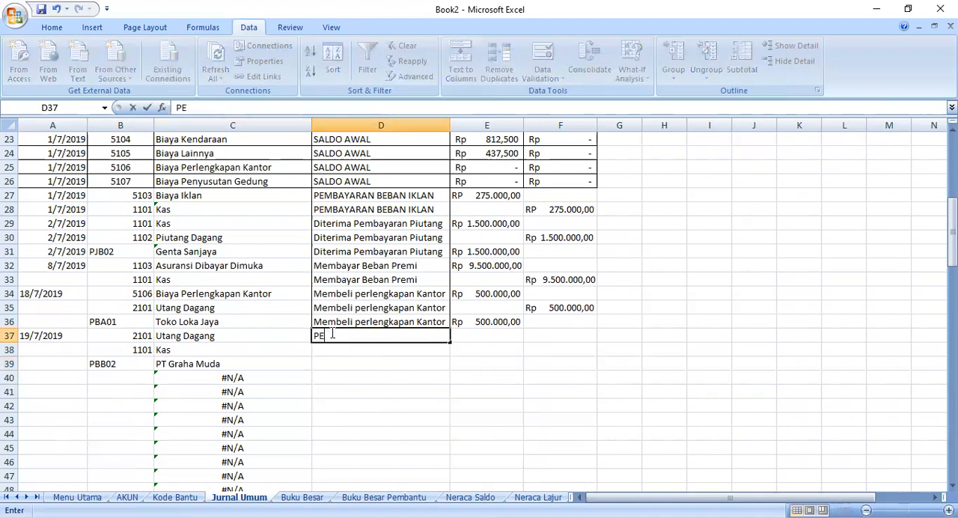
{"action": "type", "text": "embayaran "}
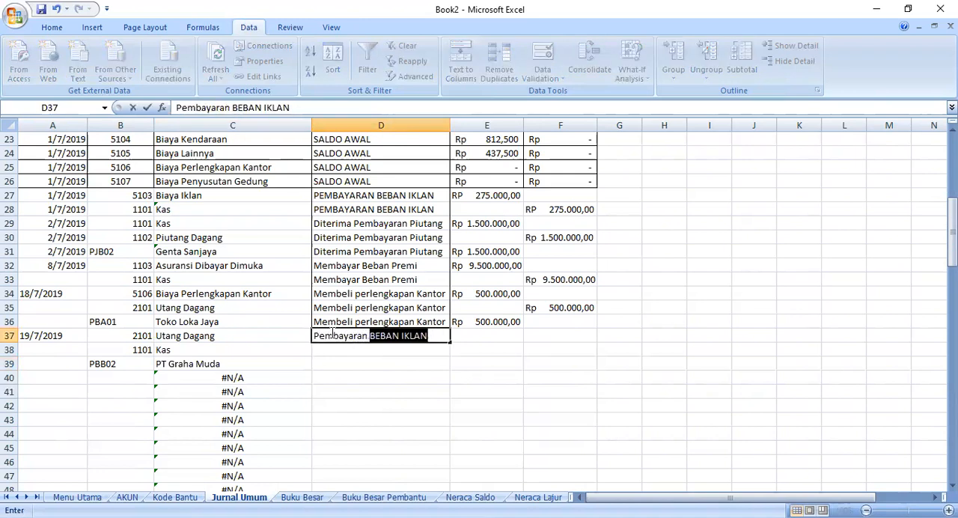
{"action": "type", "text": "Utang"}
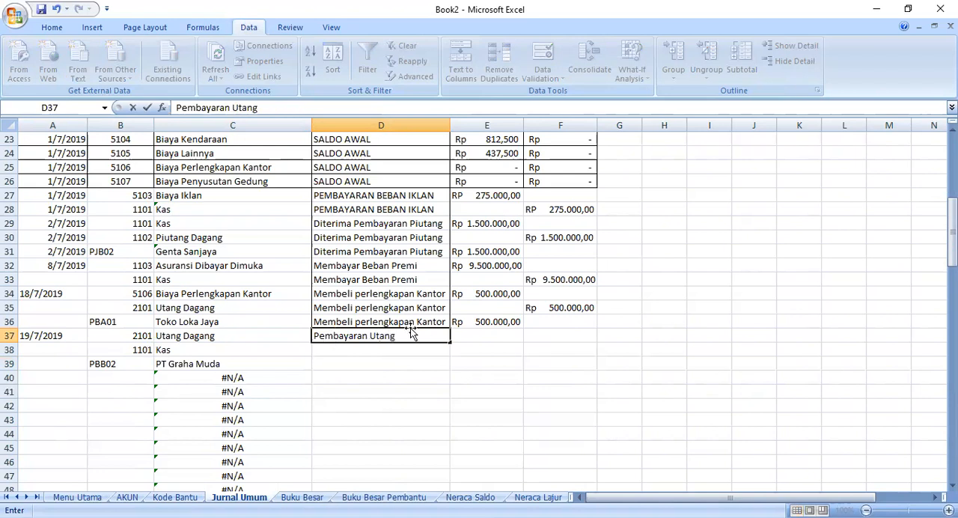
{"action": "left_click_drag", "start_coordinate": [450, 342], "coordinate": [451, 366]}
- Enter the debit amount Rp 1.500.000,00 for Utang Dagang in E37
{"action": "left_click", "coordinate": [464, 336]}
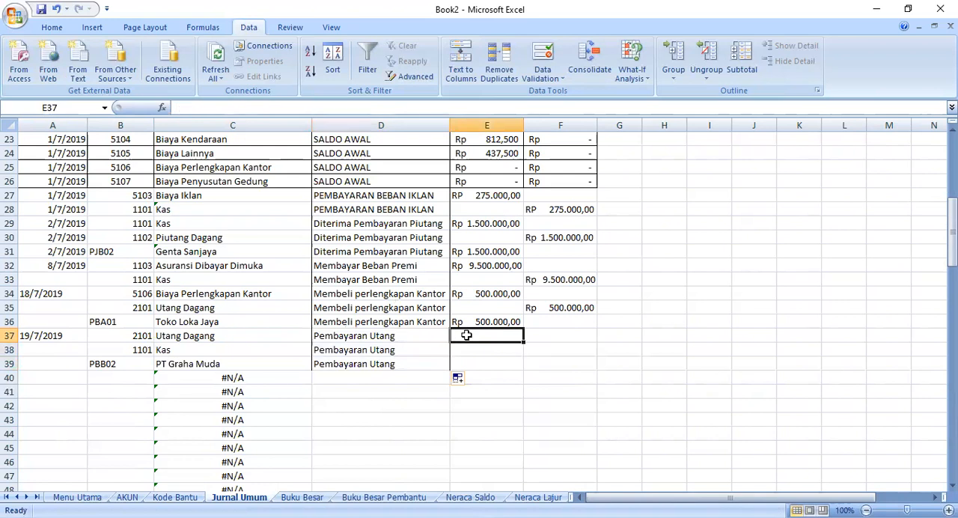
{"action": "type", "text": "Rp   1.500"}
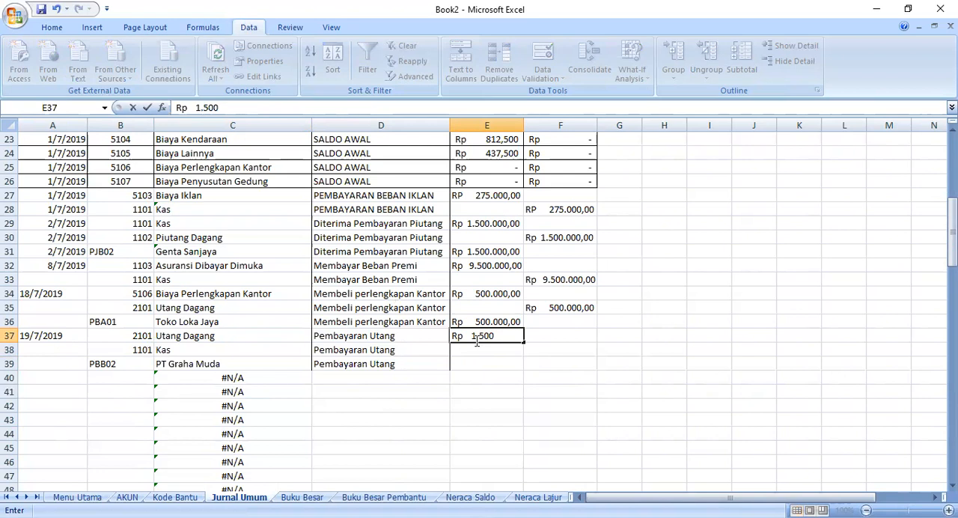
{"action": "type", "text": "0"}
{"action": "left_click", "coordinate": [474, 336]}
{"action": "key", "text": "BackSpace"}
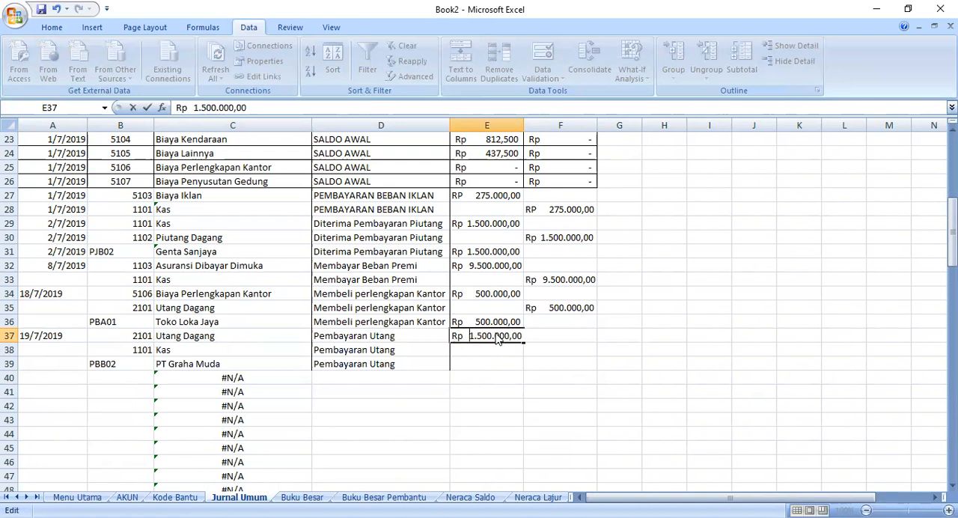
{"action": "left_click", "coordinate": [494, 364]}
- Copy the amount in E37 to the Kas credit cell F38 and the PT Graha Muda debit cell E39
{"action": "left_click", "coordinate": [469, 325]}
{"action": "left_click", "coordinate": [479, 337]}
{"action": "right_click", "coordinate": [480, 338]}
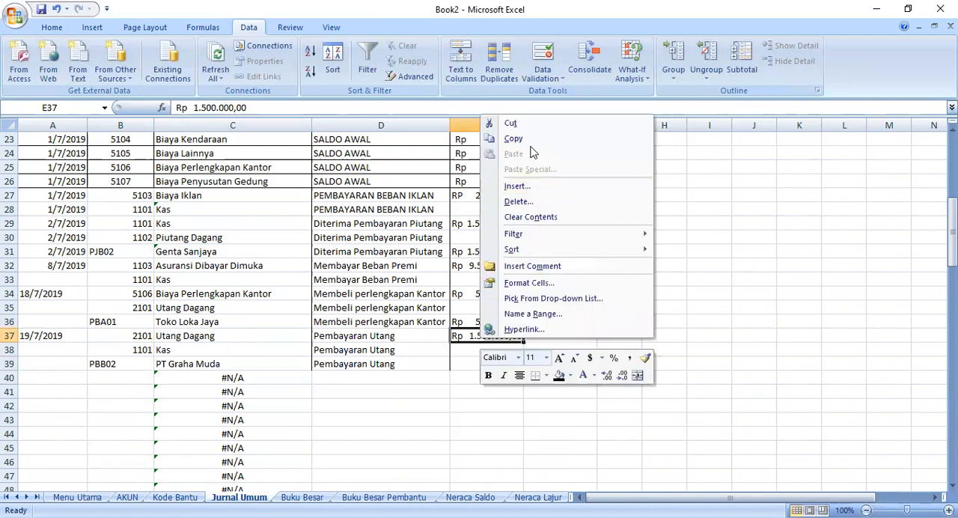
{"action": "left_click", "coordinate": [514, 138]}
{"action": "left_click", "coordinate": [551, 345]}
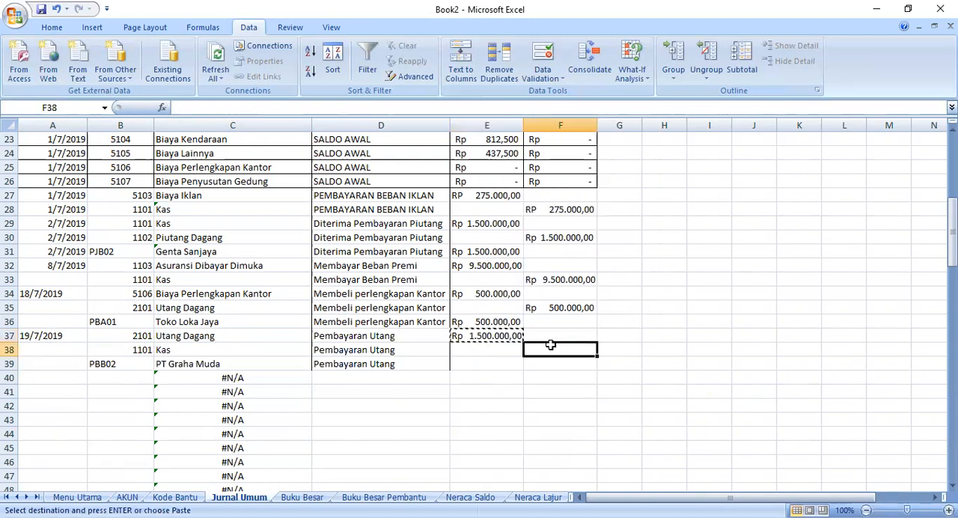
{"action": "right_click", "coordinate": [557, 345]}
{"action": "left_click", "coordinate": [590, 162]}
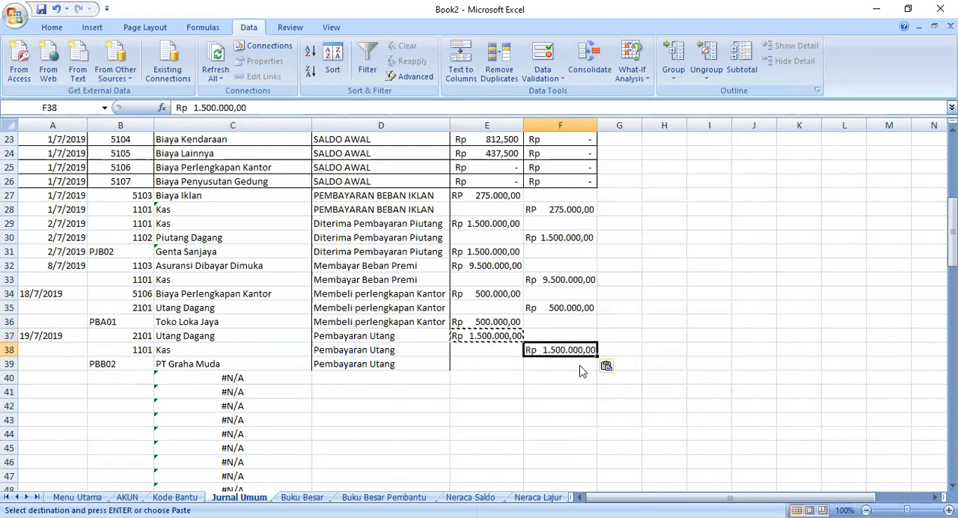
{"action": "left_click", "coordinate": [491, 363]}
{"action": "right_click", "coordinate": [489, 363]}
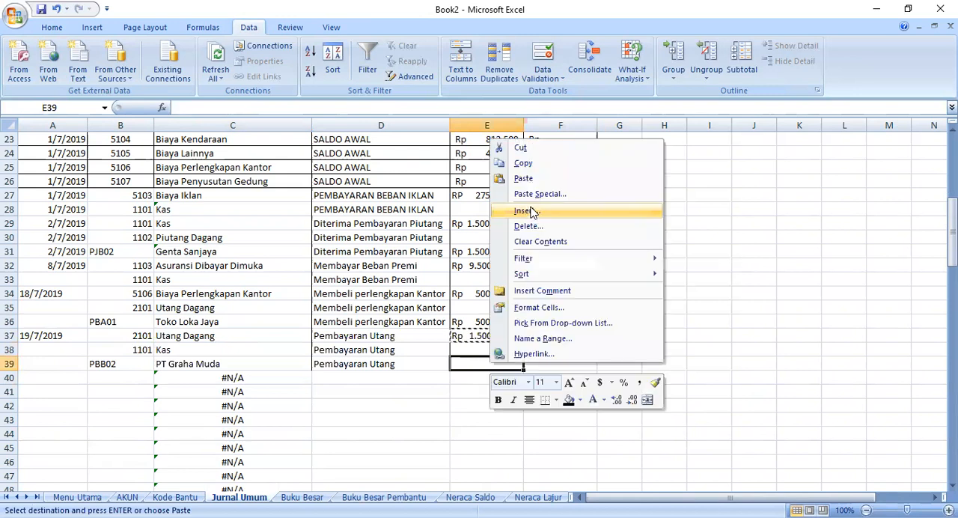
{"action": "left_click", "coordinate": [535, 179]}
{"action": "left_click", "coordinate": [408, 421]}
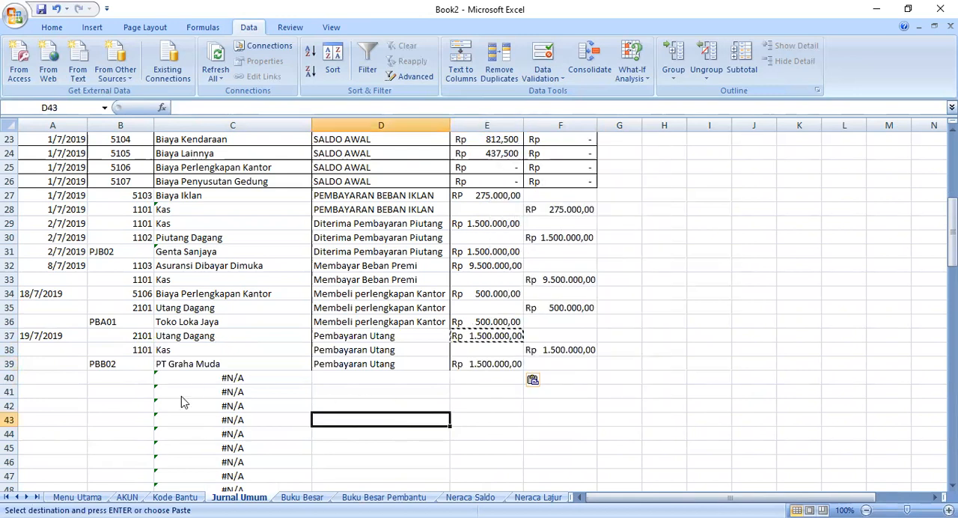
- Enter the date 21/7/2019 in A40 and choose account code 1101 in B40 from the dropdown list
{"action": "left_click", "coordinate": [75, 381]}
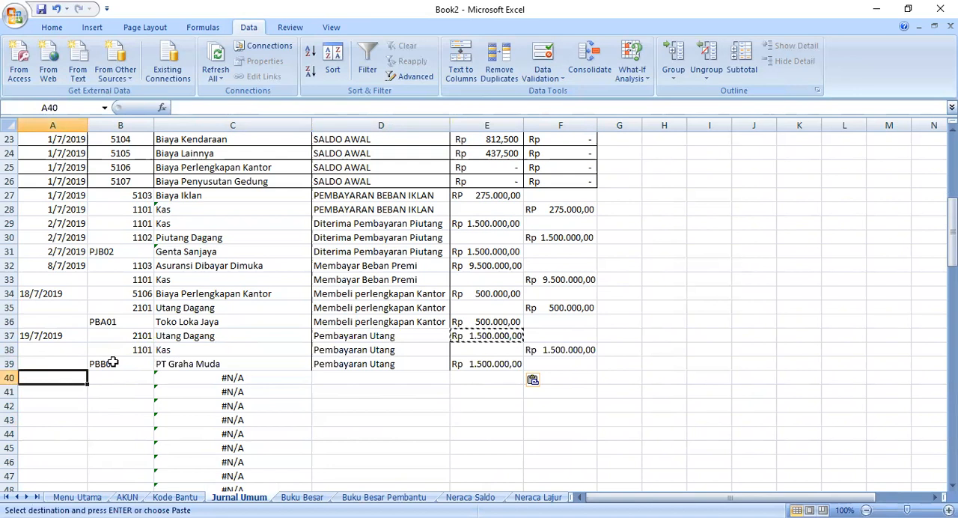
{"action": "type", "text": "21/"}
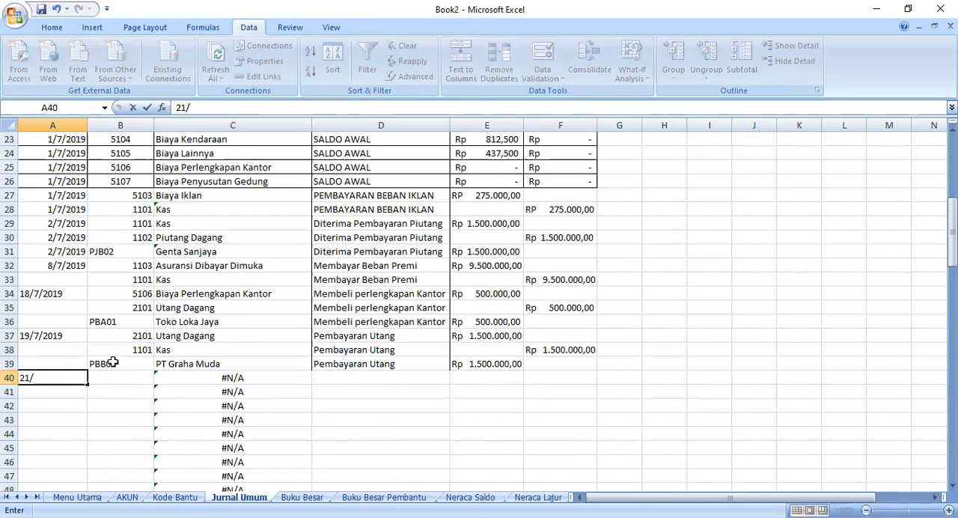
{"action": "type", "text": "7/2019"}
{"action": "left_click", "coordinate": [118, 378]}
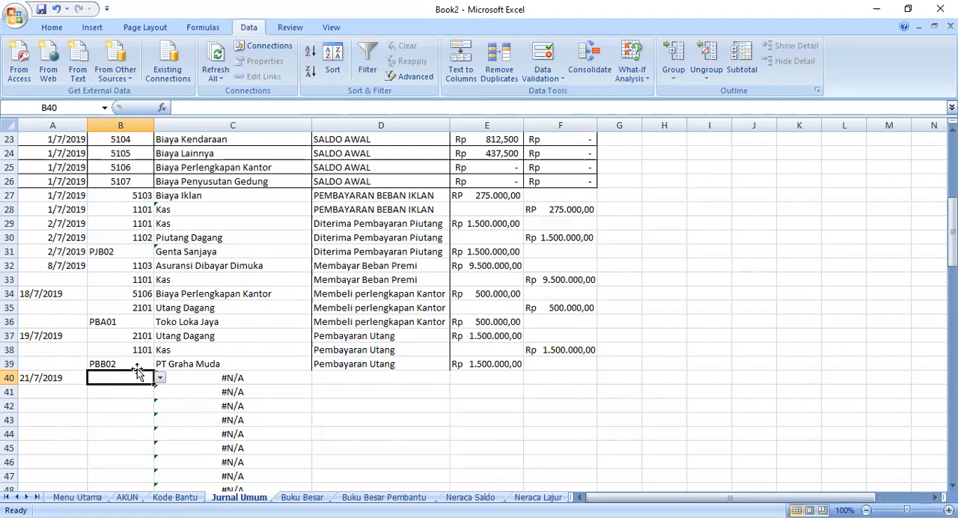
{"action": "left_click", "coordinate": [160, 379]}
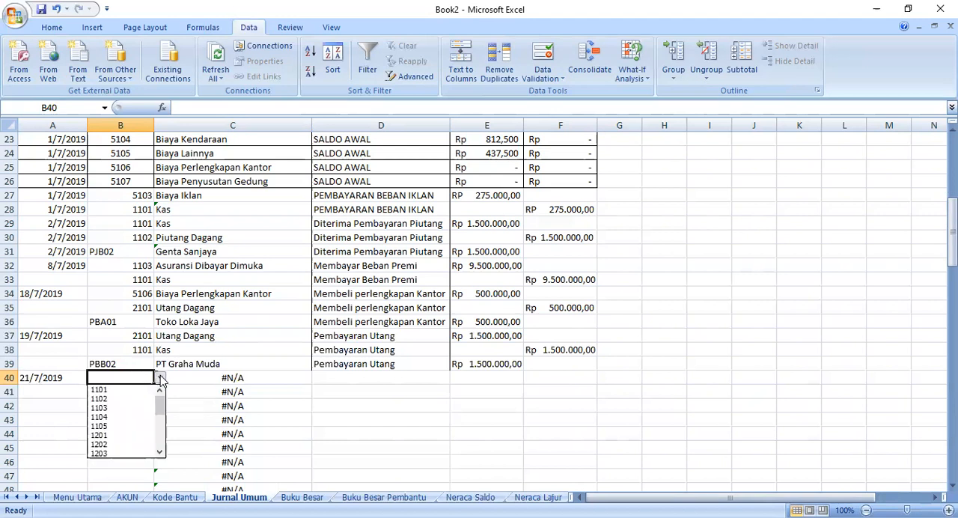
{"action": "left_click", "coordinate": [126, 398]}
- Correct the VLOOKUP formula in C40 so it looks up B40 in AKUN!A5:B26, column 2, with an exact match (FALSE)
{"action": "left_click", "coordinate": [196, 377]}
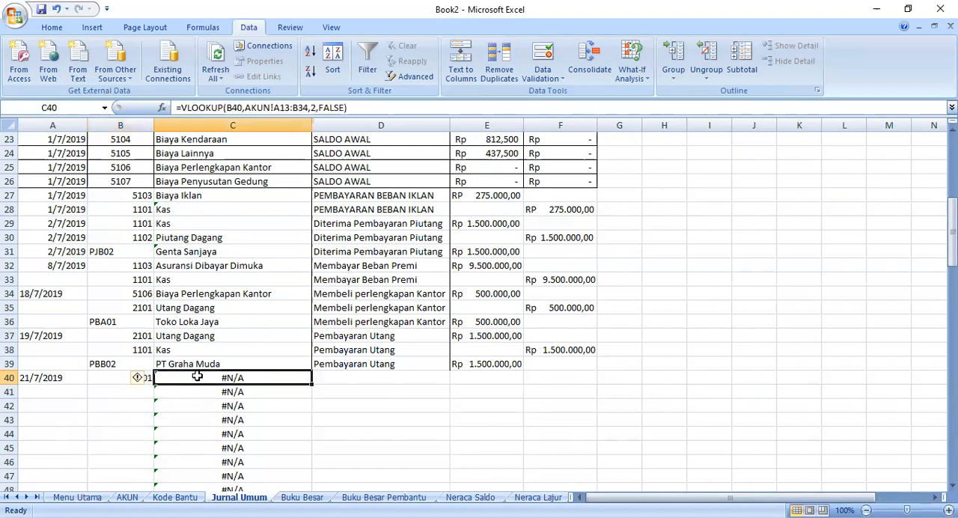
{"action": "left_click", "coordinate": [180, 350]}
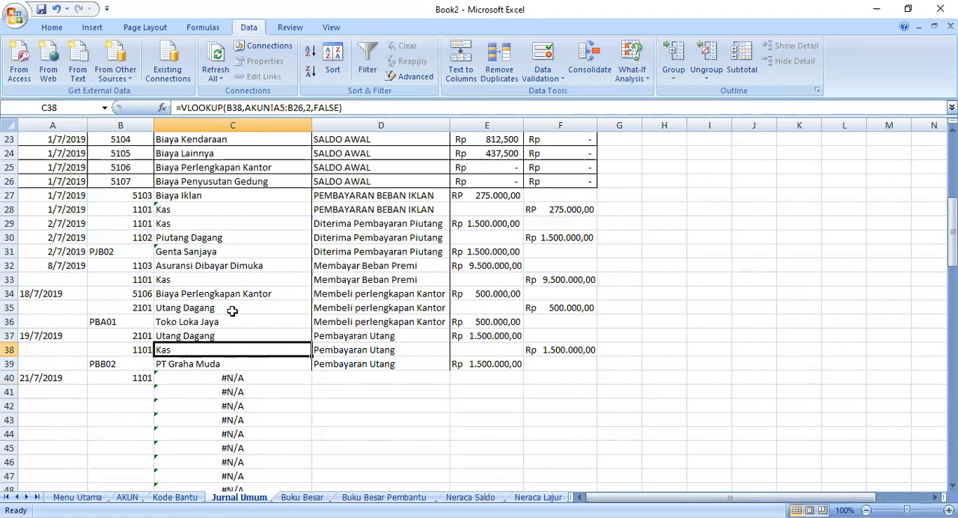
{"action": "left_click", "coordinate": [202, 377]}
{"action": "left_click", "coordinate": [374, 110]}
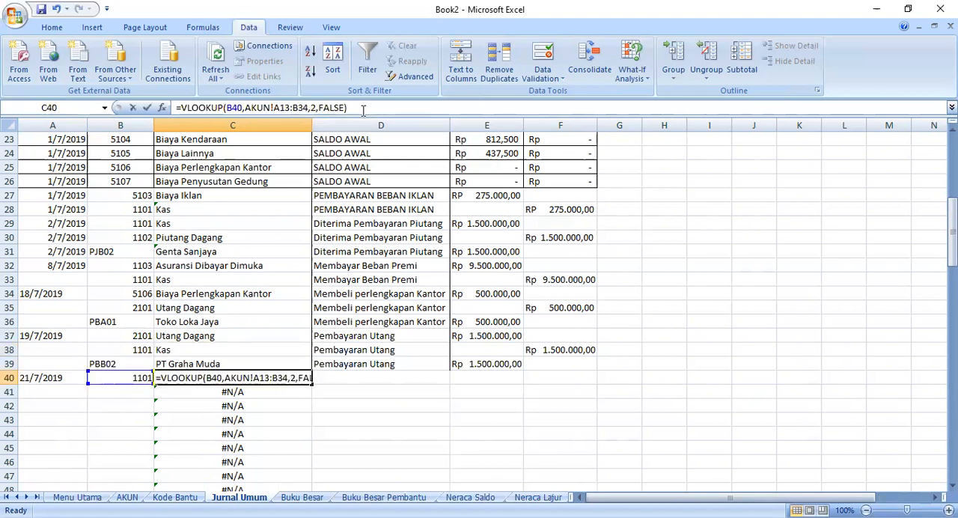
{"action": "left_click_drag", "start_coordinate": [347, 108], "coordinate": [247, 108]}
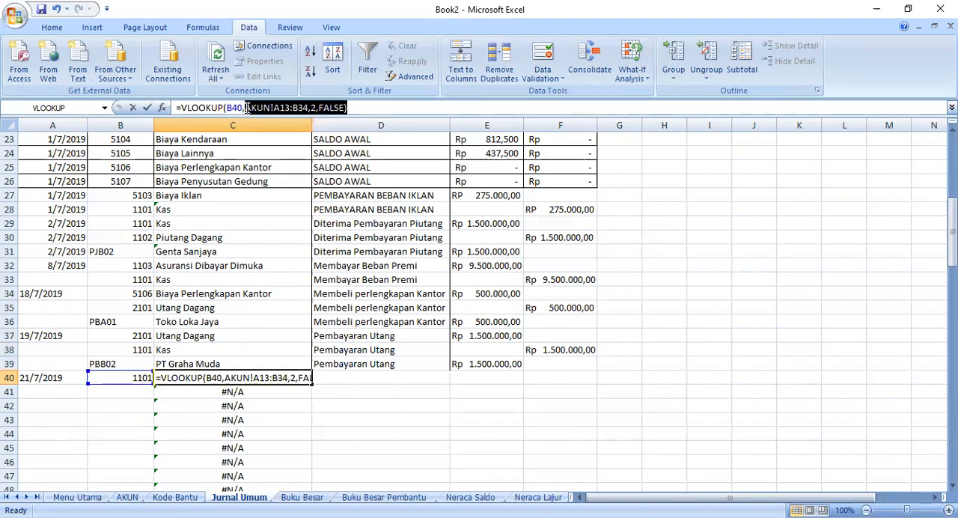
{"action": "key", "text": "BackSpace"}
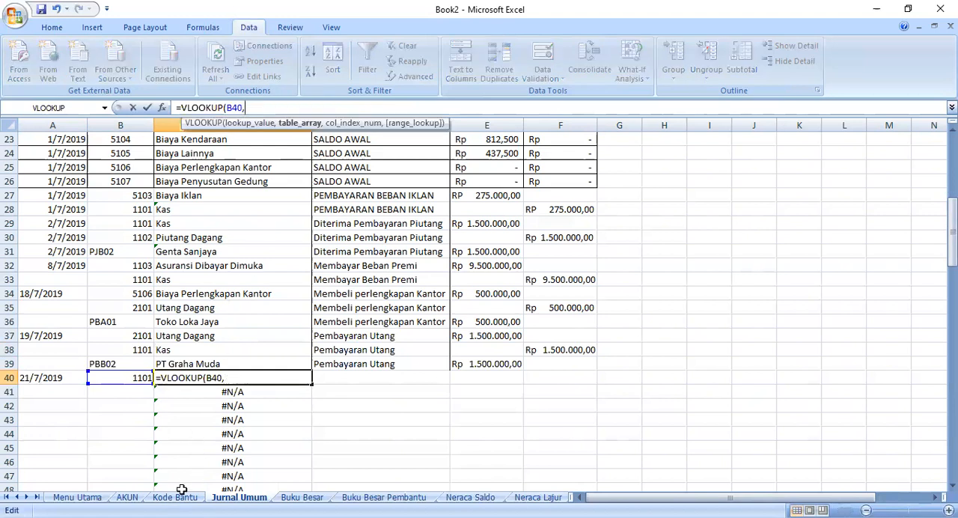
{"action": "left_click", "coordinate": [127, 497]}
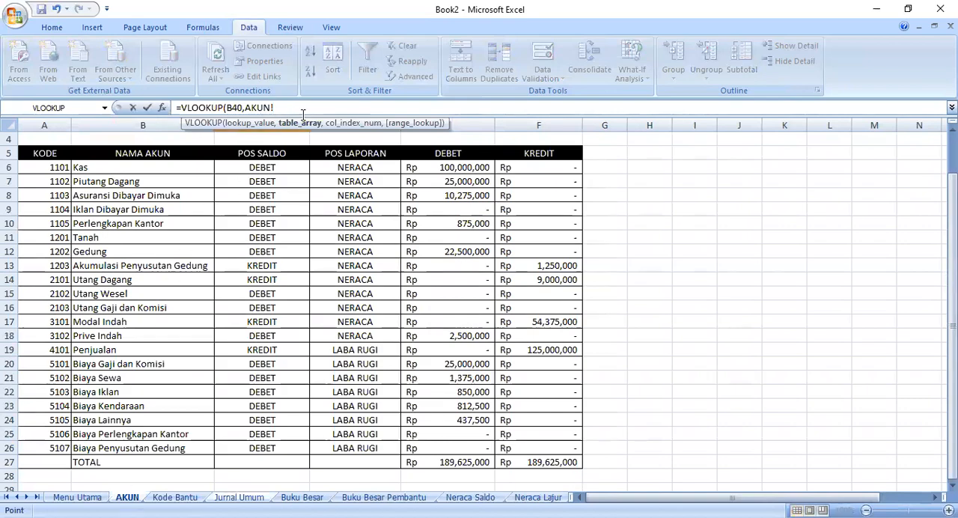
{"action": "left_click", "coordinate": [50, 155]}
{"action": "left_click_drag", "start_coordinate": [50, 155], "coordinate": [159, 448]}
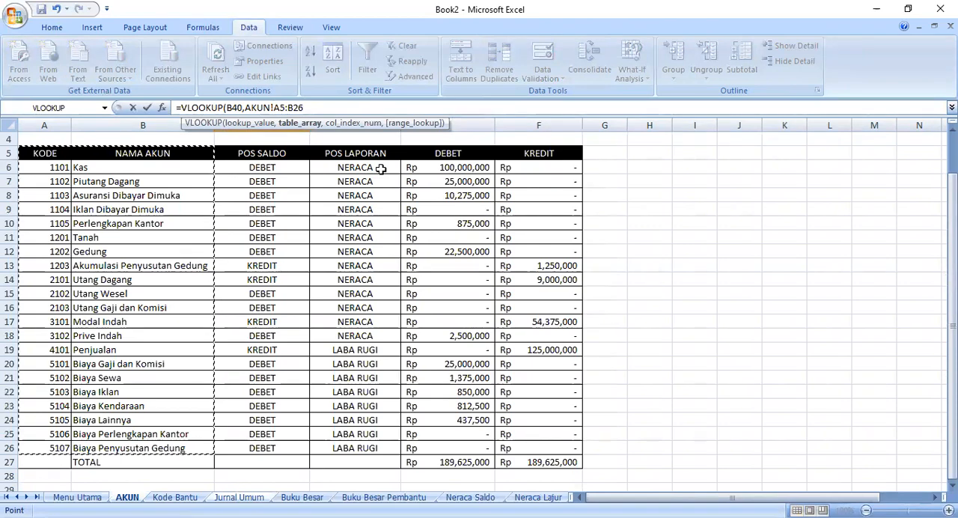
{"action": "type", "text": ",2,false"}
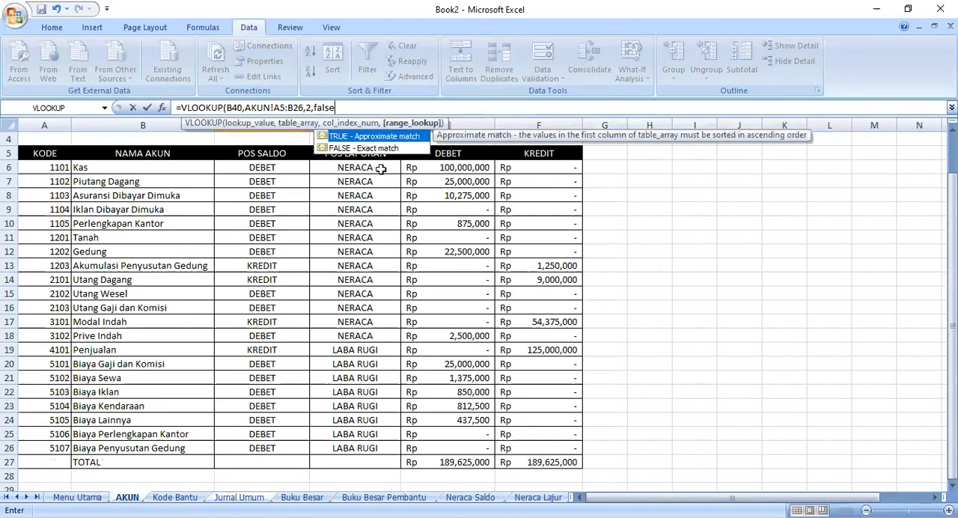
{"action": "key", "text": "Return"}
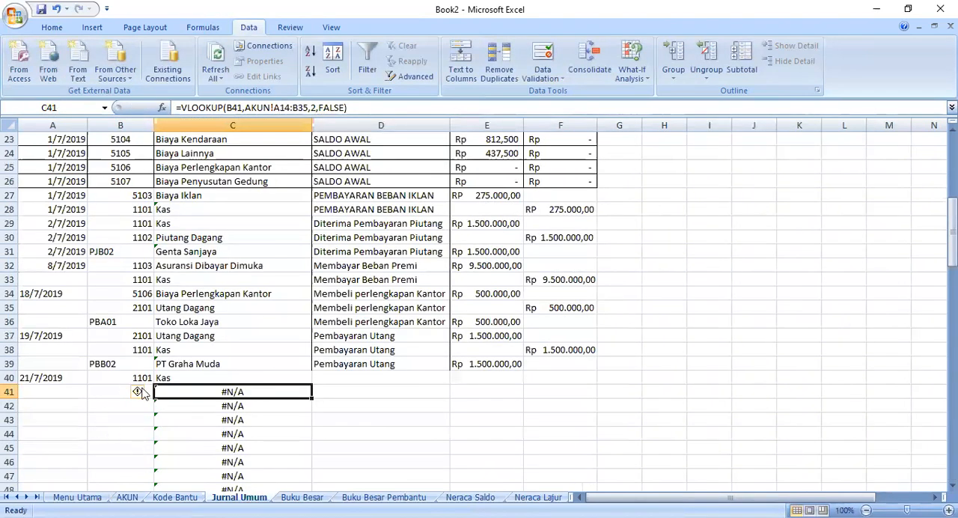
- Choose the Penjualan account code 4101 for B41 from its dropdown list
{"action": "left_click", "coordinate": [116, 390]}
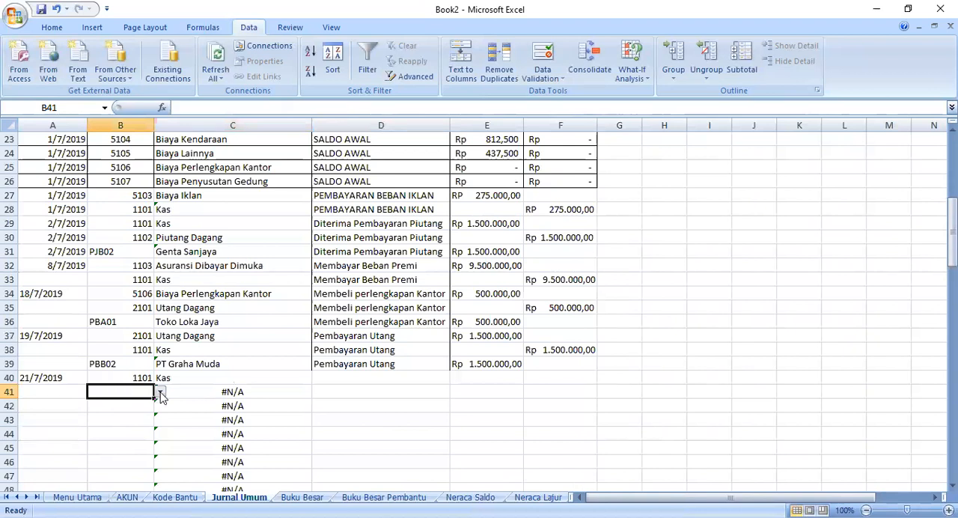
{"action": "left_click", "coordinate": [160, 392]}
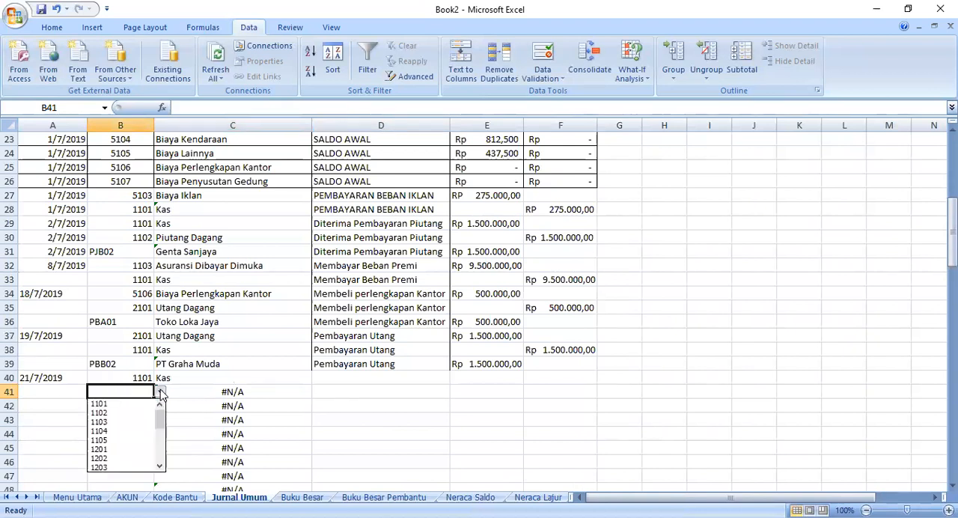
{"action": "left_click", "coordinate": [160, 392]}
{"action": "scroll", "coordinate": [171, 364], "scroll_direction": "up", "scroll_amount": 4}
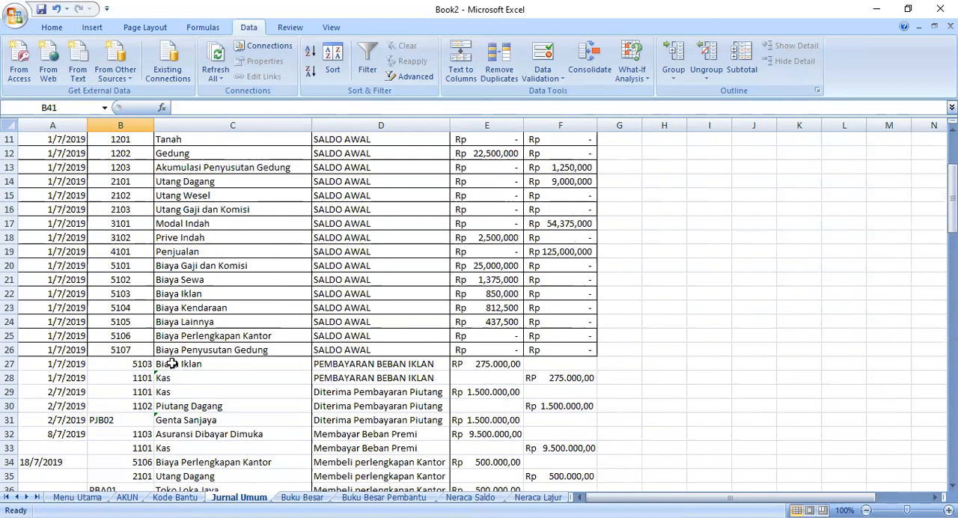
{"action": "scroll", "coordinate": [172, 363], "scroll_direction": "up", "scroll_amount": 2}
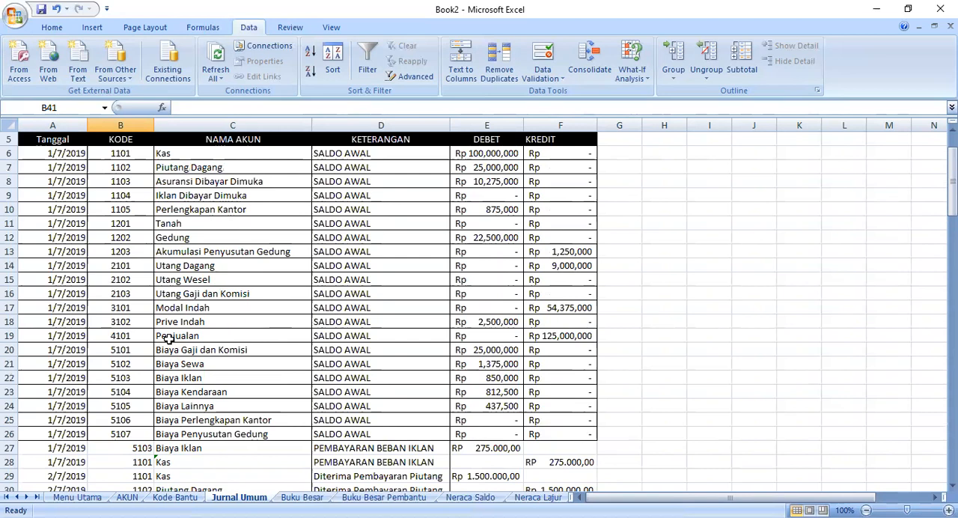
{"action": "scroll", "coordinate": [168, 339], "scroll_direction": "down", "scroll_amount": 5}
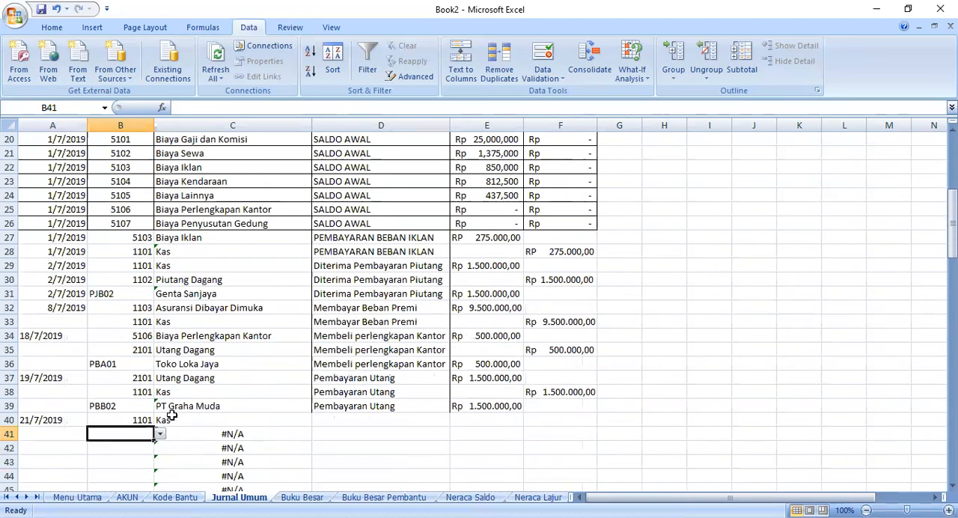
{"action": "left_click", "coordinate": [159, 435]}
{"action": "scroll", "coordinate": [159, 487], "scroll_direction": "down", "scroll_amount": 1}
{"action": "scroll", "coordinate": [157, 487], "scroll_direction": "down", "scroll_amount": 2}
{"action": "left_click", "coordinate": [123, 447]}
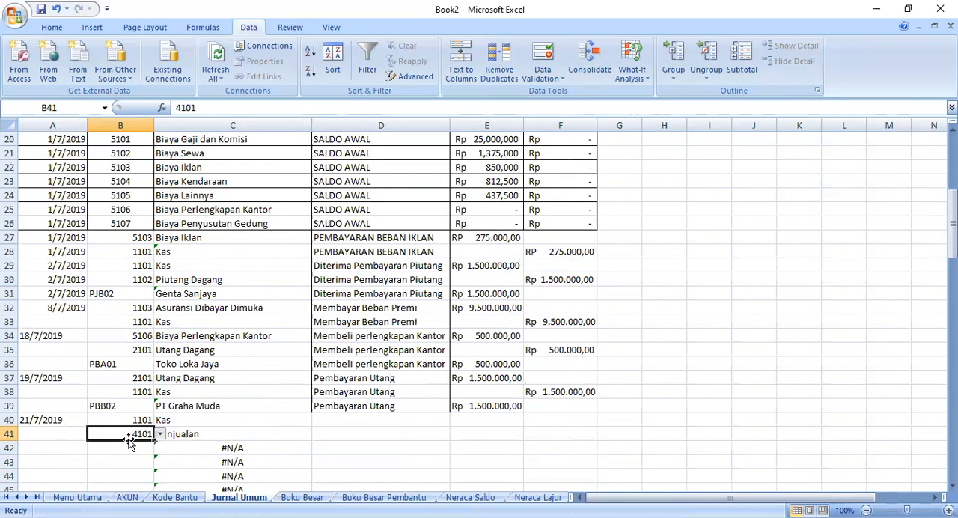
- Enter the description dijual barang dagangan secara tunai in D40 and autofit the width of column D
{"action": "scroll", "coordinate": [344, 399], "scroll_direction": "down", "scroll_amount": 3}
{"action": "left_click", "coordinate": [321, 283]}
{"action": "left_click", "coordinate": [324, 292]}
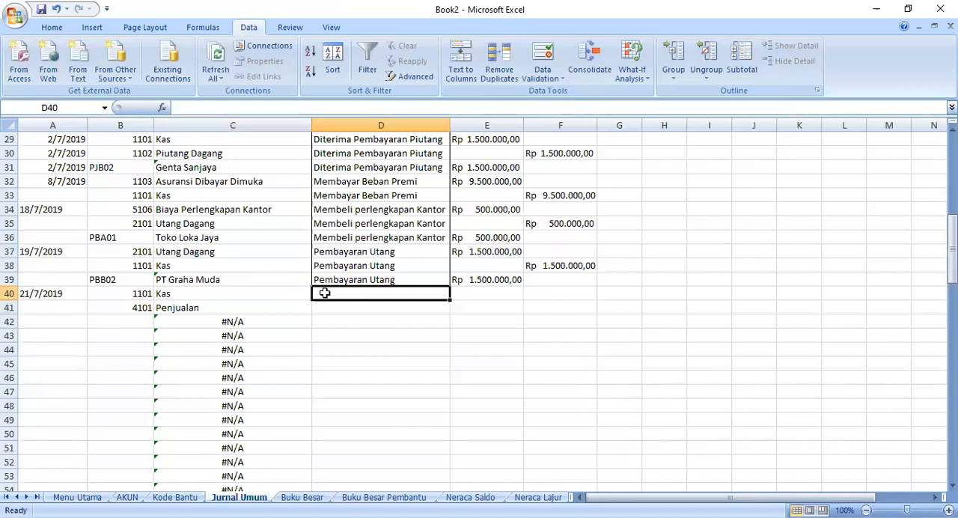
{"action": "type", "text": "dijual barang dagangan secara tunai"}
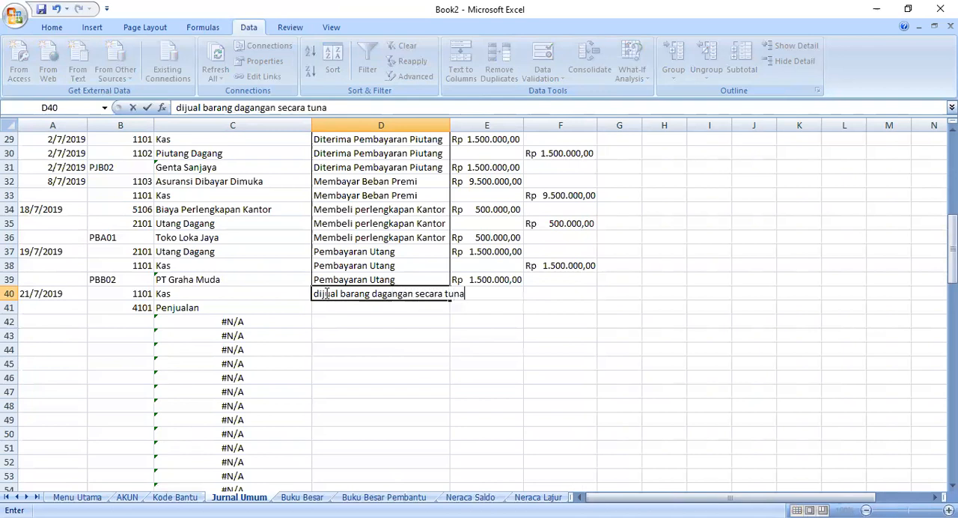
{"action": "left_click", "coordinate": [447, 120]}
{"action": "double_click", "coordinate": [450, 120]}
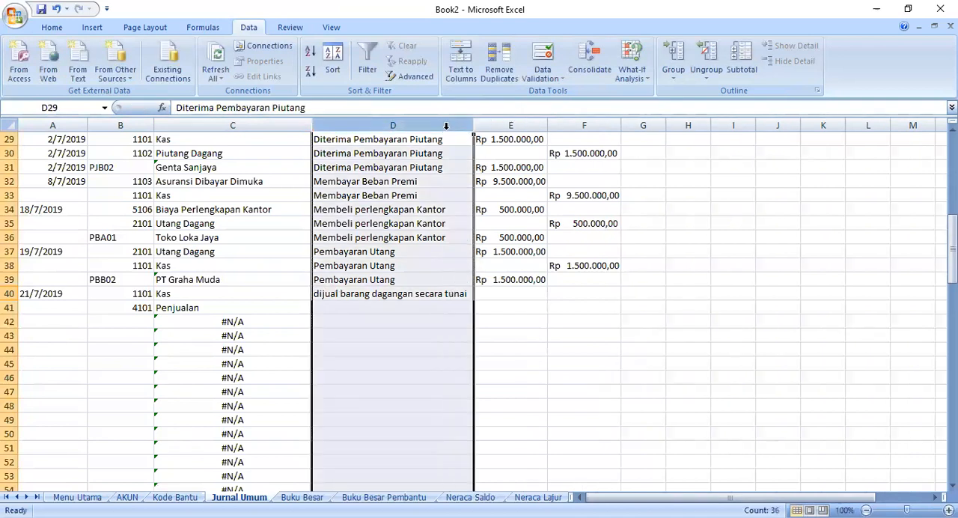
- Fill the description in D40 down to the Penjualan row in D41
{"action": "left_click", "coordinate": [493, 288]}
{"action": "left_click_drag", "start_coordinate": [438, 296], "coordinate": [482, 317]}
{"action": "left_click", "coordinate": [468, 299]}
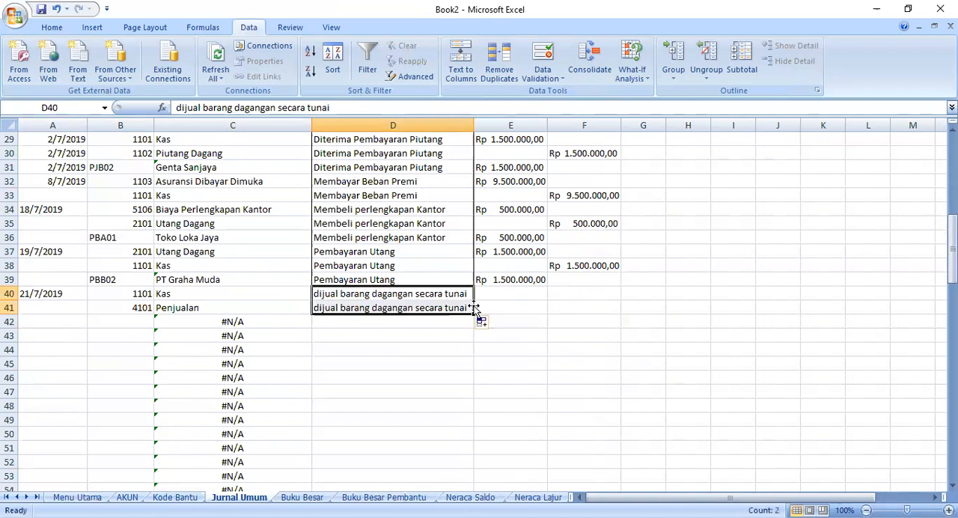
- Fill the amount from E39 down to E40 and edit the Kas debit to Rp 7.500.000,00
{"action": "left_click", "coordinate": [486, 290]}
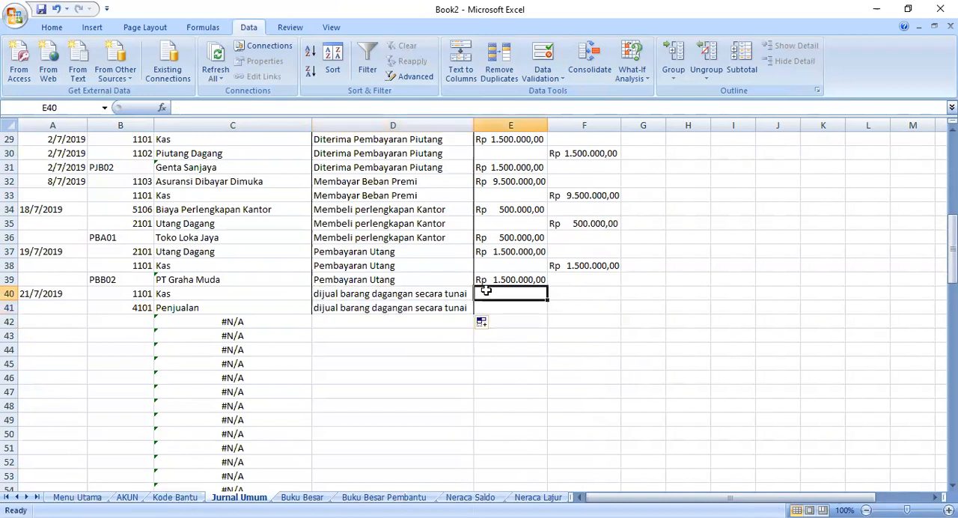
{"action": "left_click", "coordinate": [536, 278]}
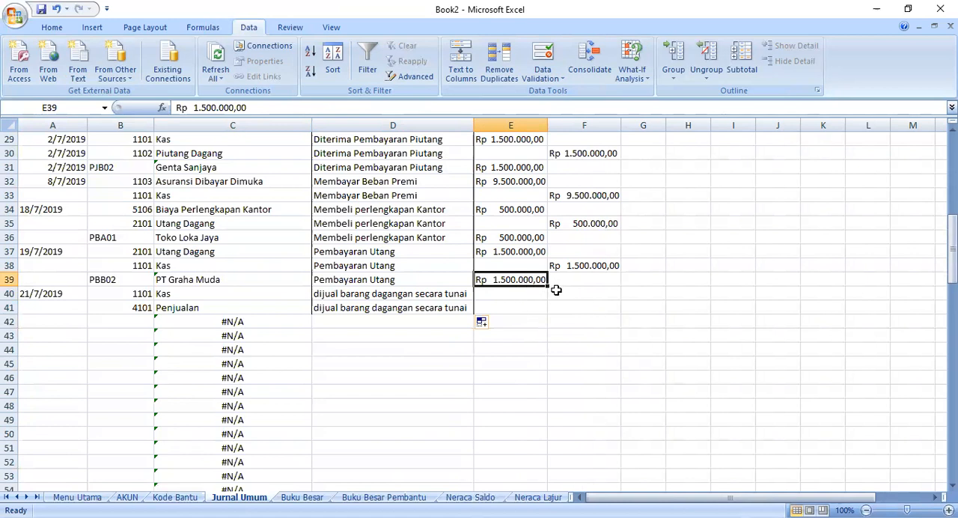
{"action": "left_click_drag", "start_coordinate": [547, 283], "coordinate": [553, 298]}
{"action": "left_click", "coordinate": [522, 295]}
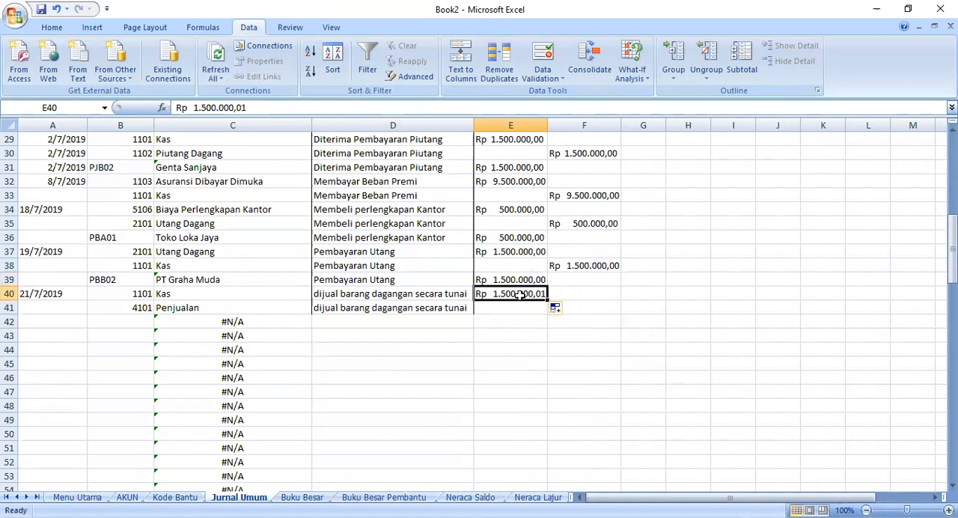
{"action": "double_click", "coordinate": [499, 294]}
{"action": "key", "text": "BackSpace"}
{"action": "type", "text": "7"}
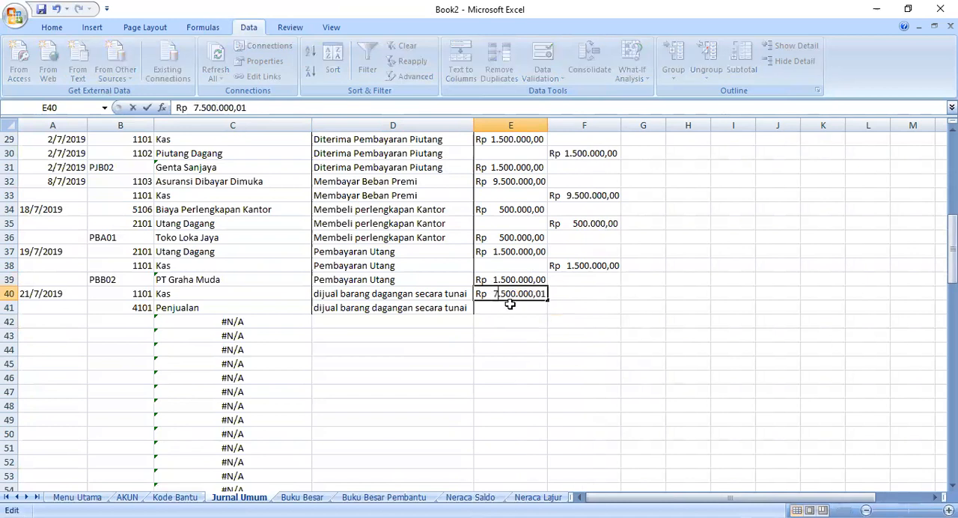
{"action": "left_click", "coordinate": [549, 304]}
{"action": "double_click", "coordinate": [544, 296]}
{"action": "key", "text": "BackSpace"}
{"action": "type", "text": "0"}
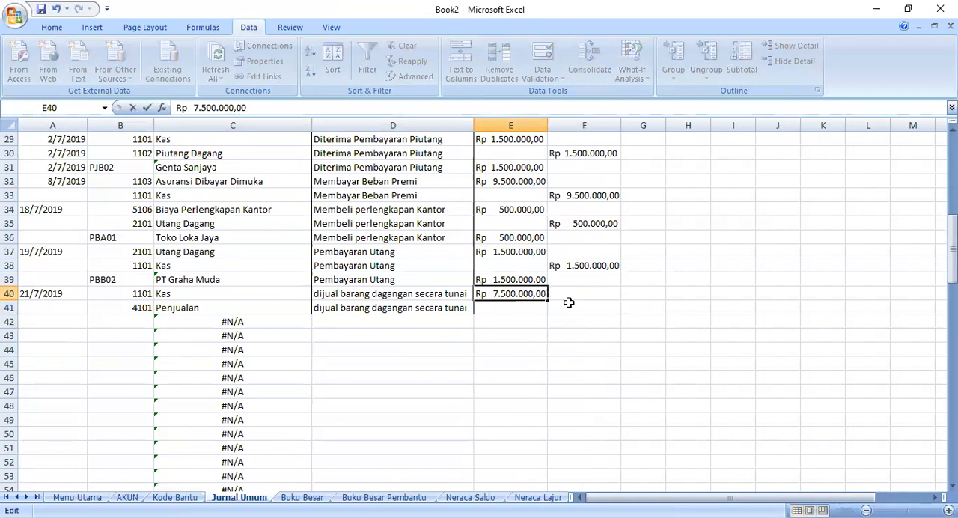
{"action": "left_click", "coordinate": [492, 307]}
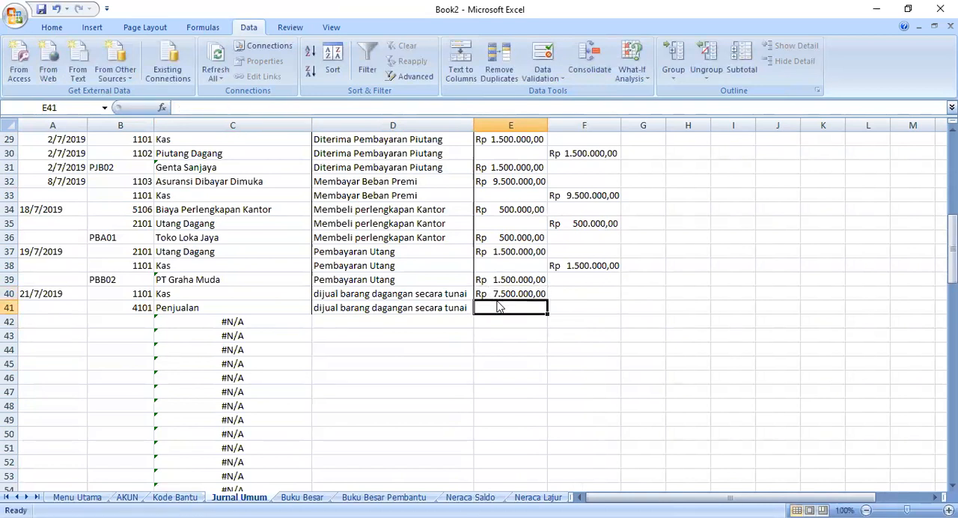
- Copy the Kas debit amount in E40 to the Penjualan credit cell F41
{"action": "left_click", "coordinate": [492, 293]}
{"action": "right_click", "coordinate": [492, 293]}
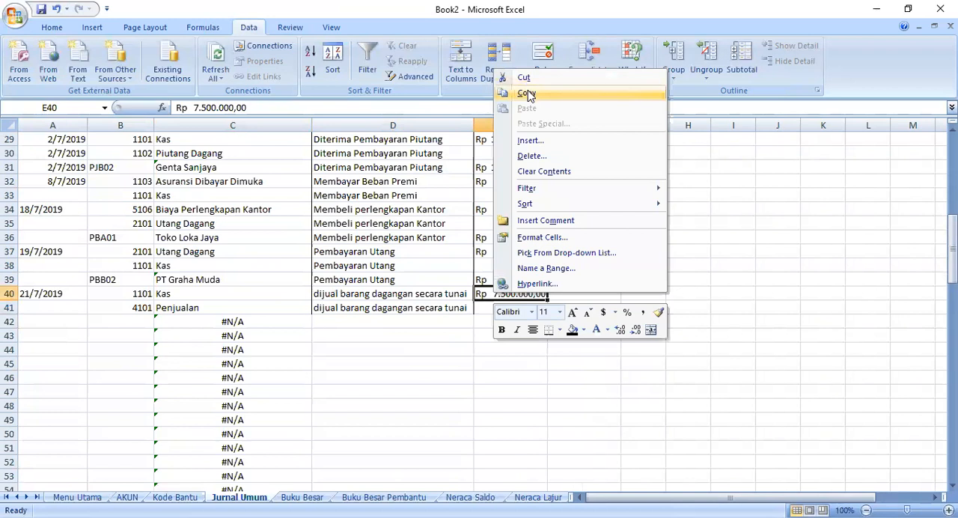
{"action": "left_click", "coordinate": [528, 94]}
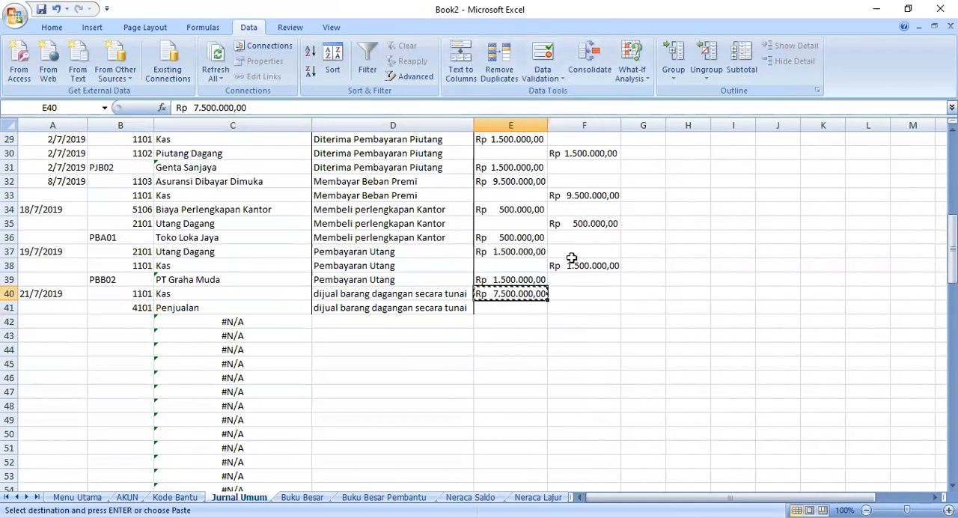
{"action": "left_click", "coordinate": [571, 310]}
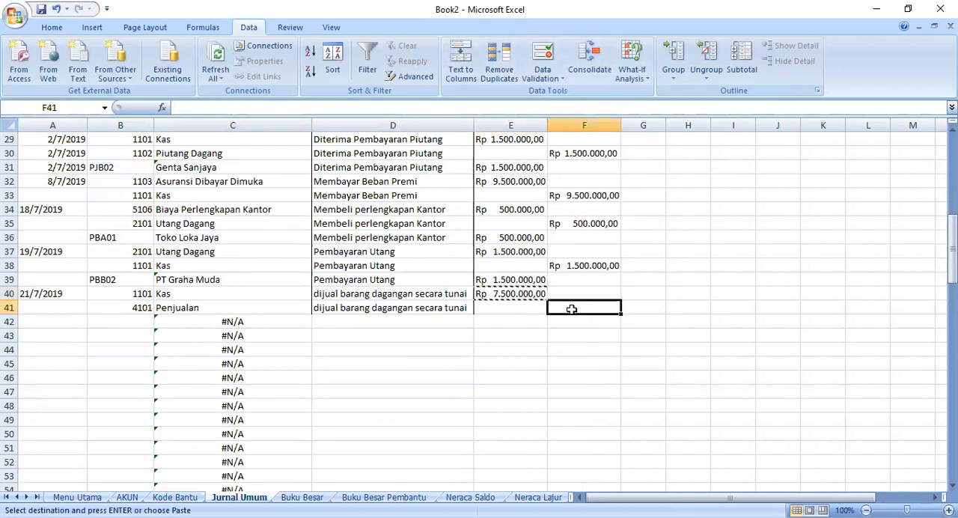
{"action": "right_click", "coordinate": [605, 311]}
{"action": "left_click", "coordinate": [621, 126]}
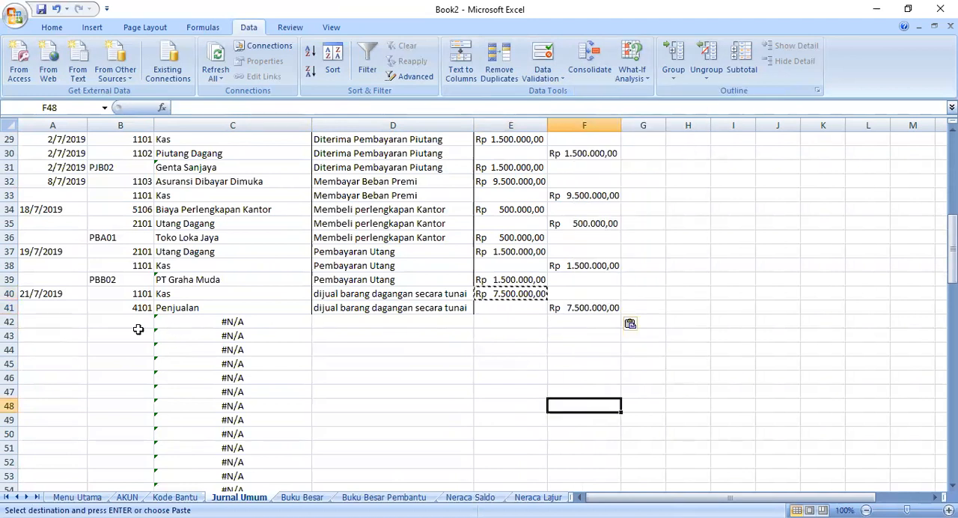
- Enter the date 21/7/2019 in A42 and choose account code 1101 in B42 from the dropdown list
{"action": "left_click_drag", "start_coordinate": [91, 323], "coordinate": [83, 319]}
{"action": "left_click", "coordinate": [71, 322]}
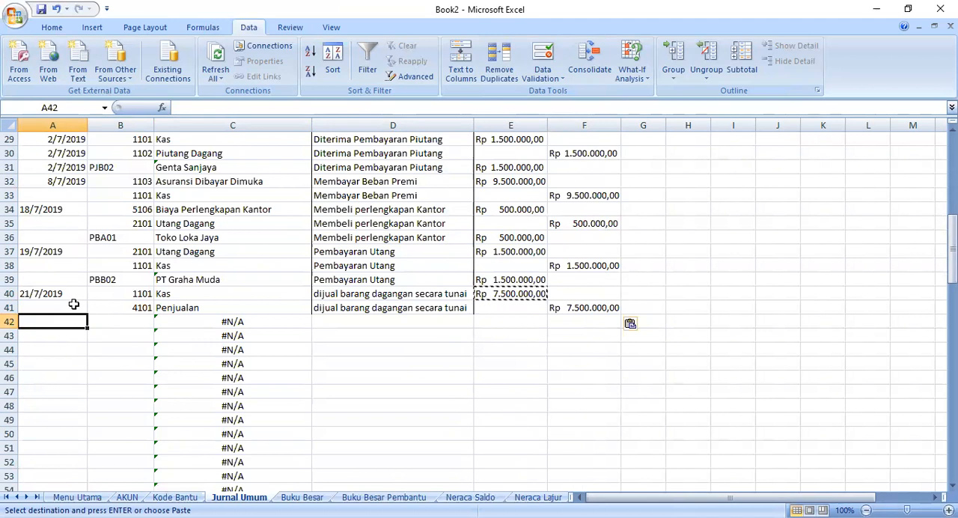
{"action": "type", "text": "21/7/201"}
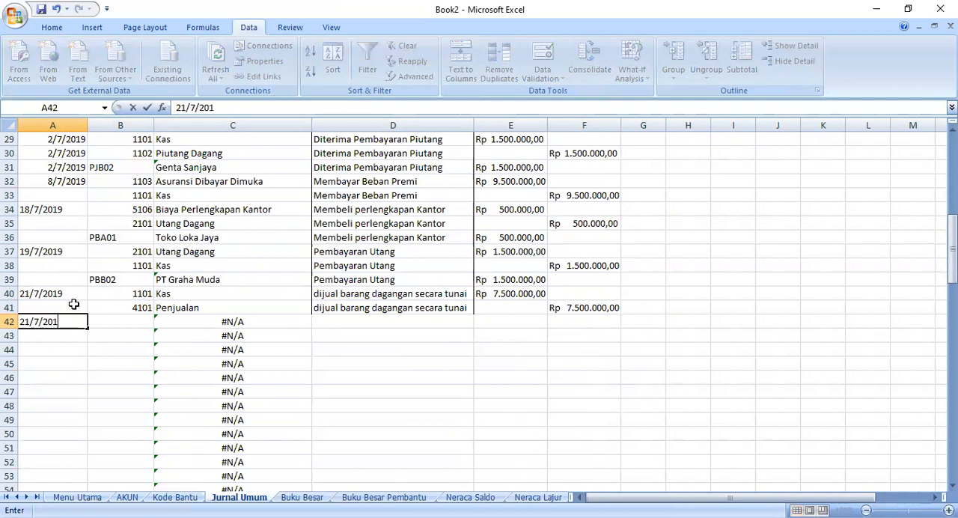
{"action": "left_click", "coordinate": [118, 325]}
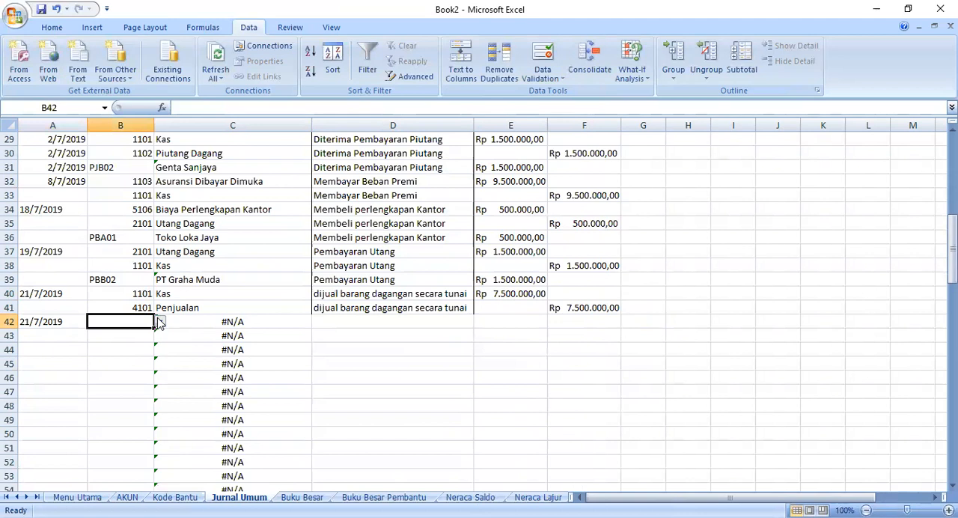
{"action": "left_click", "coordinate": [159, 322]}
{"action": "left_click", "coordinate": [105, 331]}
- Fill the VLOOKUP formula in C41 down to C59
{"action": "left_click", "coordinate": [192, 321]}
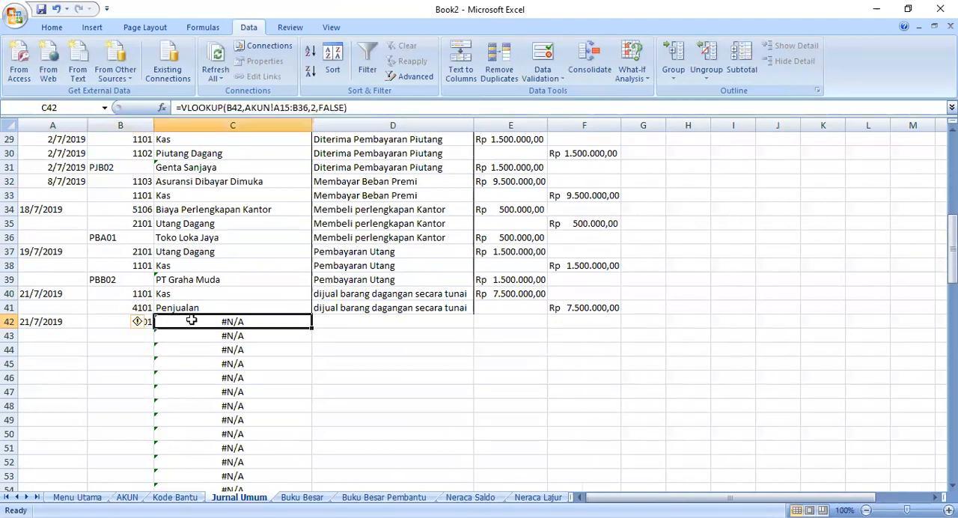
{"action": "left_click", "coordinate": [213, 306]}
{"action": "left_click_drag", "start_coordinate": [310, 315], "coordinate": [255, 462]}
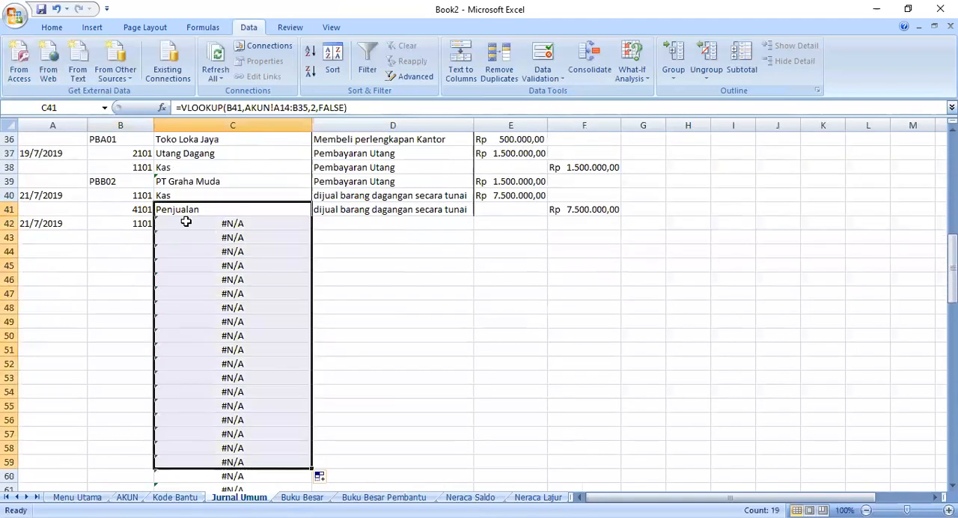
{"action": "left_click", "coordinate": [168, 223]}
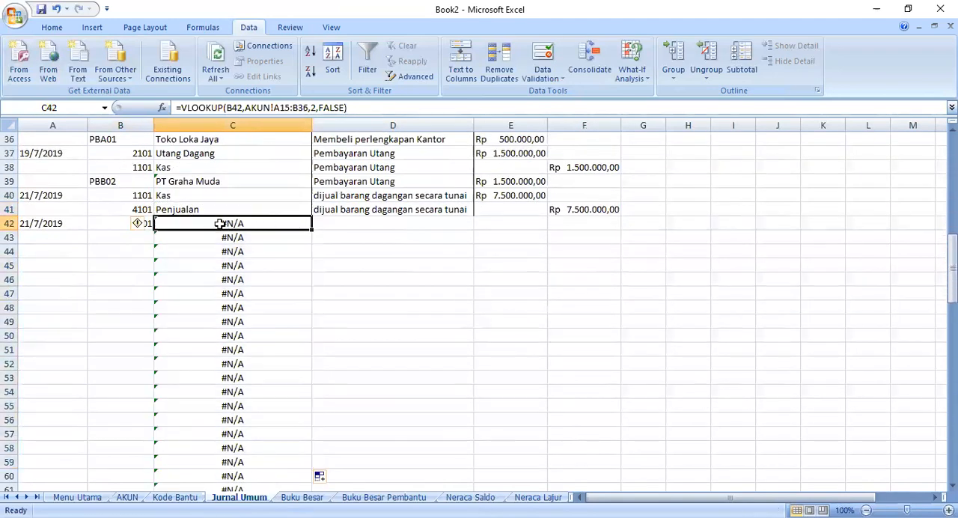
- Rewrite the VLOOKUP formula in C42 to look up B42 in AKUN!A5:B26, column 2, with FALSE for an exact match
{"action": "left_click", "coordinate": [357, 109]}
{"action": "left_click_drag", "start_coordinate": [356, 109], "coordinate": [245, 108]}
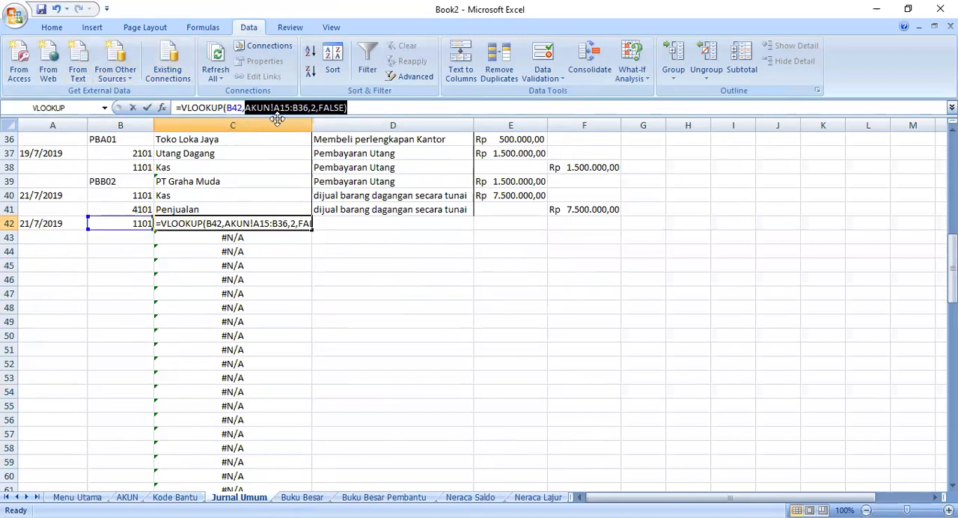
{"action": "key", "text": "BackSpace"}
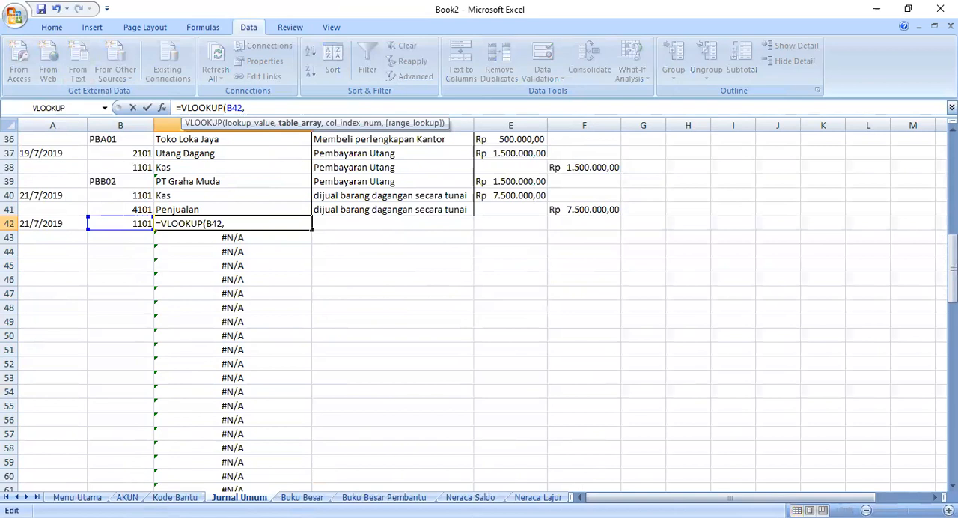
{"action": "left_click", "coordinate": [126, 498]}
{"action": "left_click", "coordinate": [55, 157]}
{"action": "left_click_drag", "start_coordinate": [45, 153], "coordinate": [142, 447]}
{"action": "left_click", "coordinate": [319, 111]}
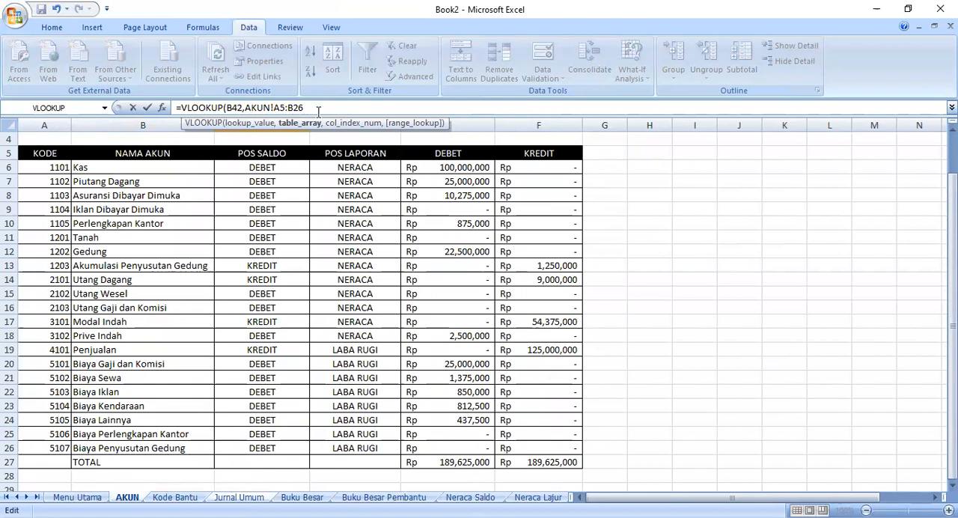
{"action": "type", "text": ",2,false"}
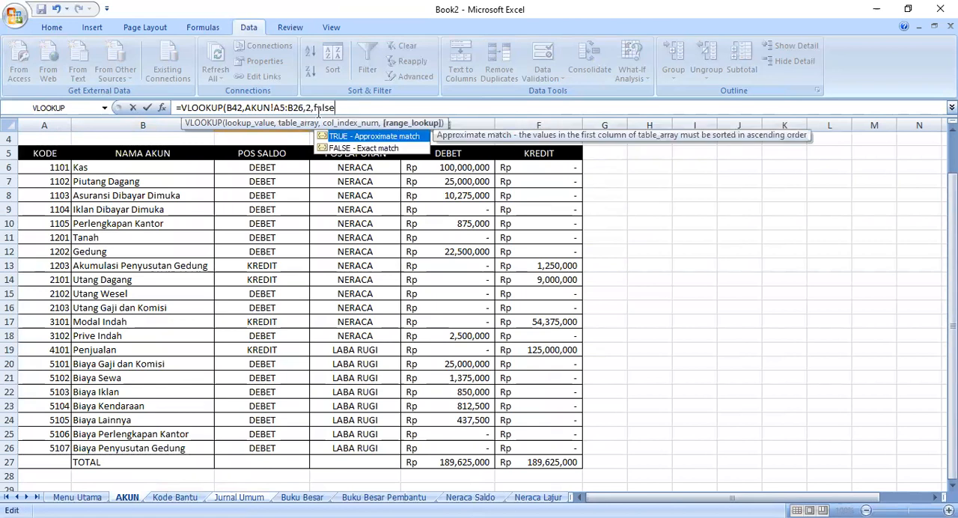
{"action": "type", "text": ")"}
{"action": "key", "text": "Return"}
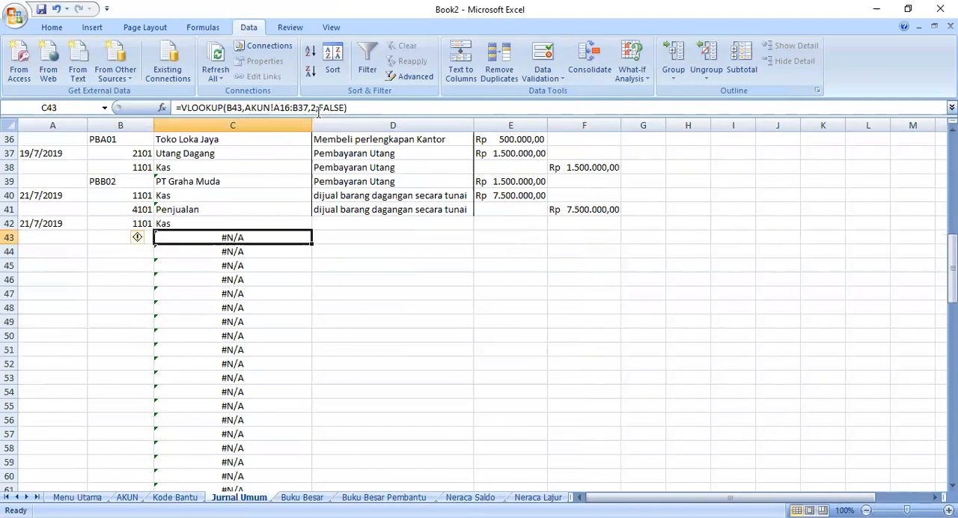
- Fill the corrected VLOOKUP formula from C42 down to C57
{"action": "left_click", "coordinate": [306, 224]}
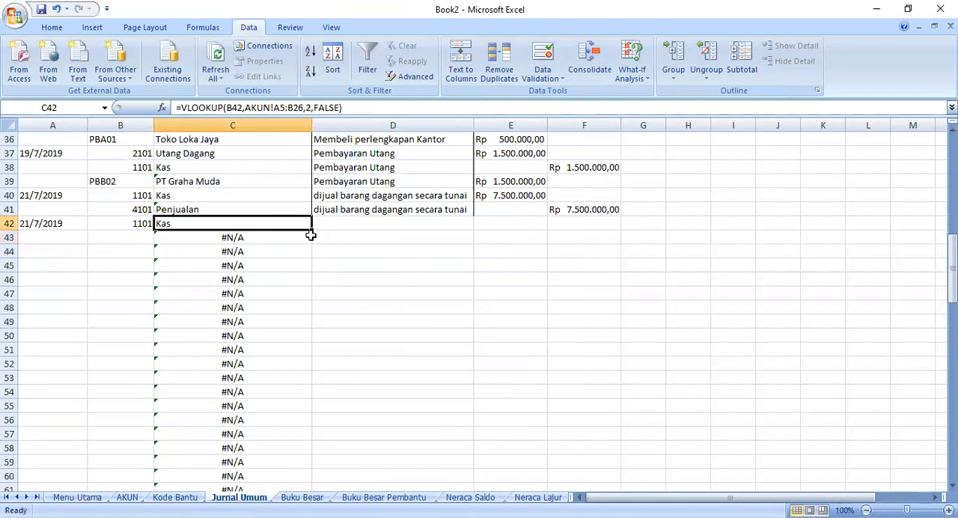
{"action": "left_click_drag", "start_coordinate": [313, 230], "coordinate": [291, 443]}
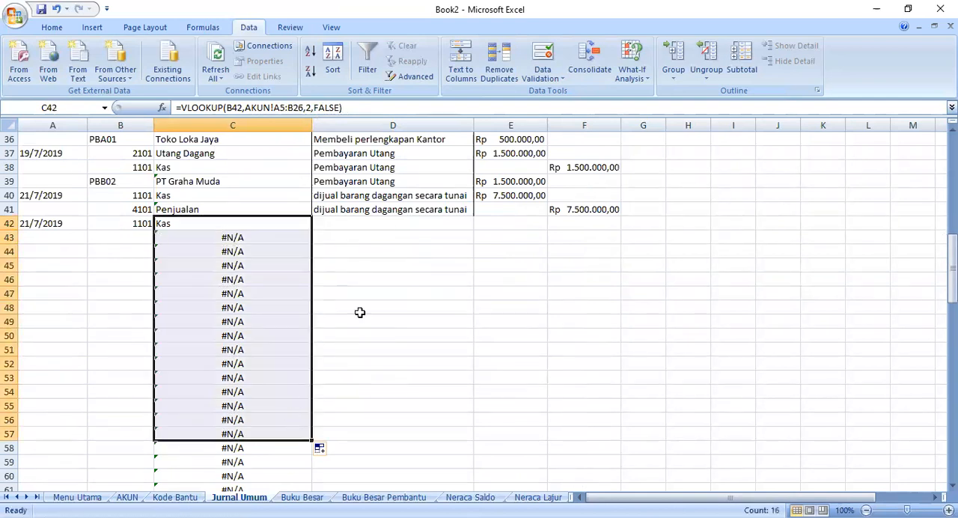
{"action": "left_click", "coordinate": [385, 255]}
{"action": "left_click", "coordinate": [360, 222]}
- Choose account code 1102 in B43 from the dropdown list
{"action": "left_click", "coordinate": [122, 236]}
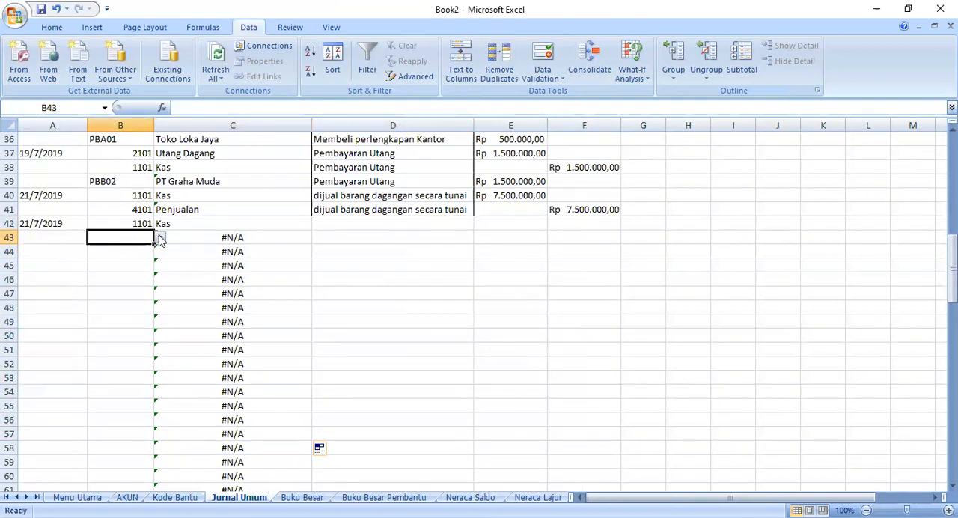
{"action": "scroll", "coordinate": [158, 238], "scroll_direction": "up", "scroll_amount": 3}
{"action": "scroll", "coordinate": [279, 259], "scroll_direction": "up", "scroll_amount": 1}
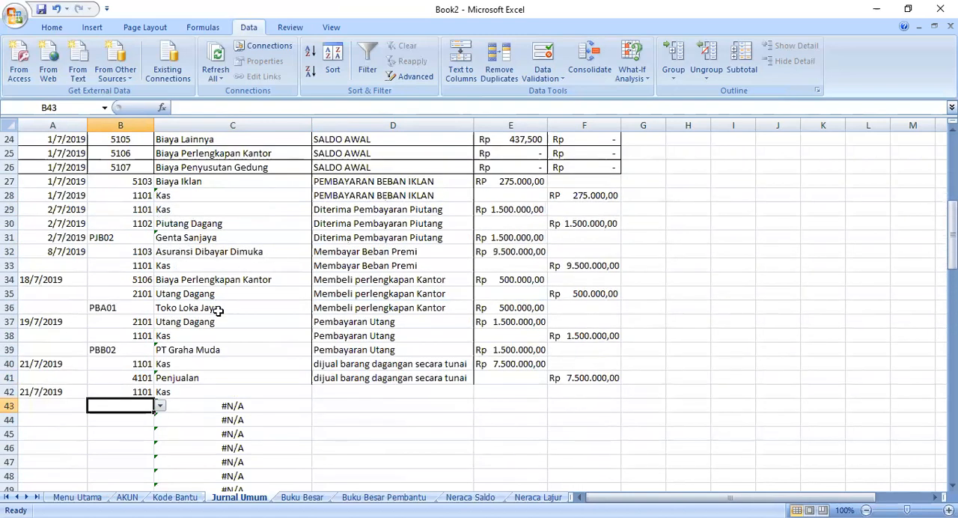
{"action": "scroll", "coordinate": [217, 311], "scroll_direction": "down", "scroll_amount": 1}
{"action": "scroll", "coordinate": [149, 370], "scroll_direction": "up", "scroll_amount": 1}
{"action": "left_click", "coordinate": [161, 406]}
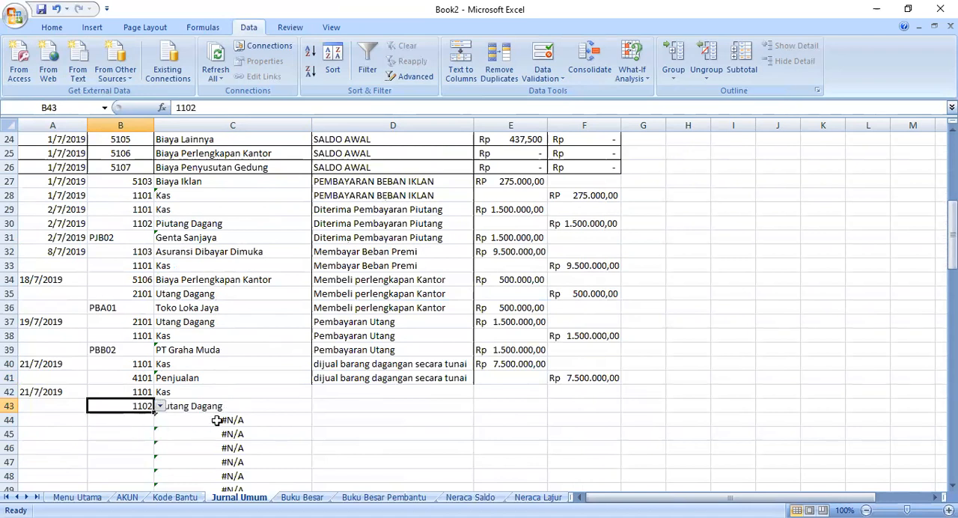
- Set B44's data validation to a list sourced from =KODE_BANTU, with Ignore blank turned off
{"action": "left_click", "coordinate": [149, 419]}
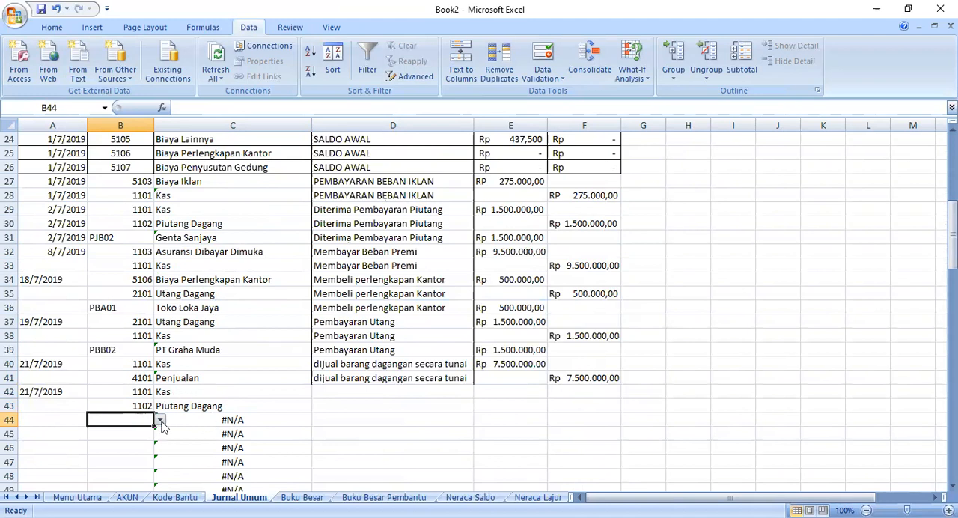
{"action": "left_click", "coordinate": [529, 81]}
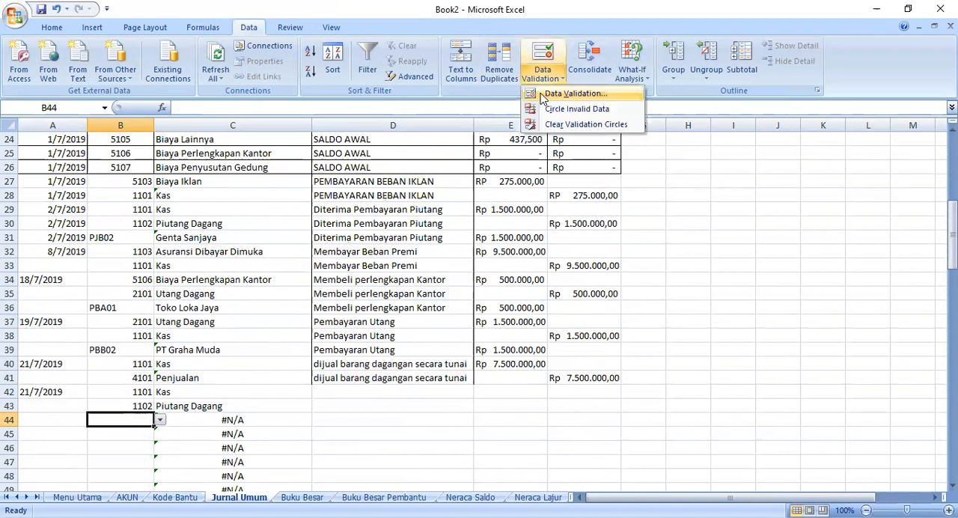
{"action": "key", "text": "Return"}
{"action": "key", "text": "BackSpace"}
{"action": "key", "text": "BackSpace"}
{"action": "key", "text": "BackSpace"}
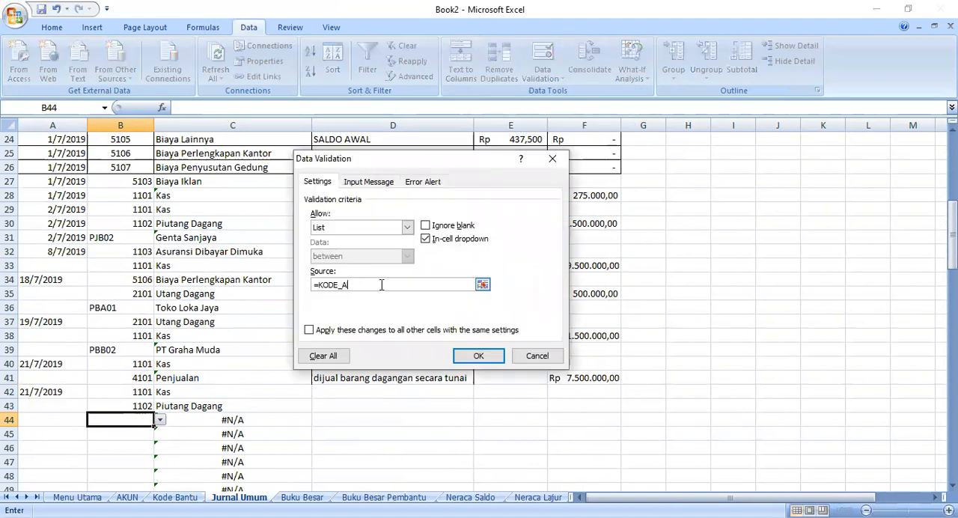
{"action": "key", "text": "Tab"}
{"action": "left_click", "coordinate": [407, 227]}
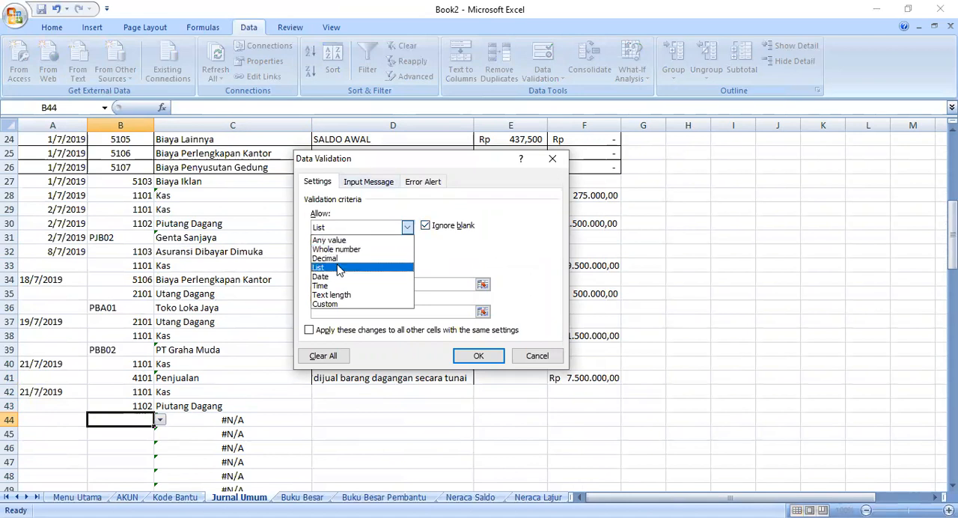
{"action": "left_click", "coordinate": [338, 268]}
{"action": "left_click", "coordinate": [425, 225]}
{"action": "left_click", "coordinate": [365, 284]}
{"action": "type", "text": "B"}
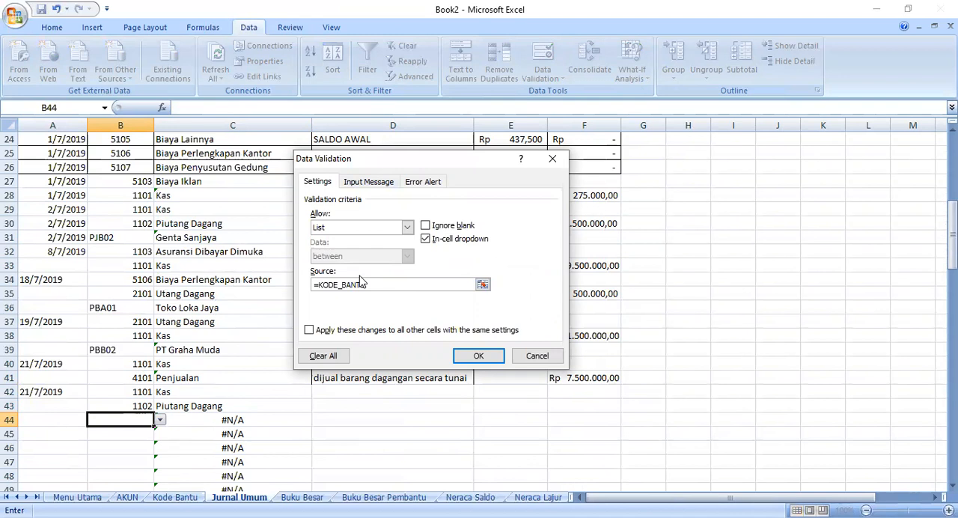
{"action": "type", "text": "ANT"}
{"action": "key", "text": "Return"}
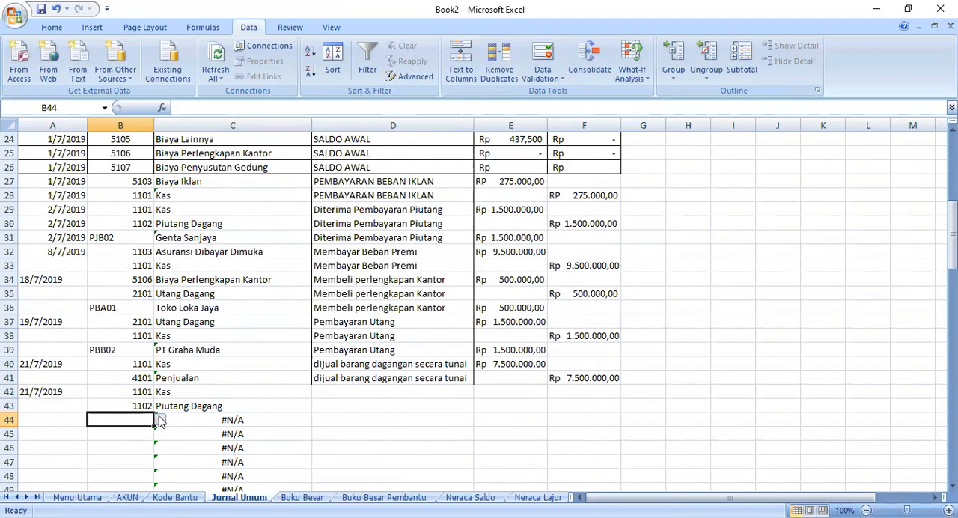
- Check the helper codes on the Kode Bantu sheet and choose PJB01 in B44 of Jurnal Umum
{"action": "left_click", "coordinate": [174, 497]}
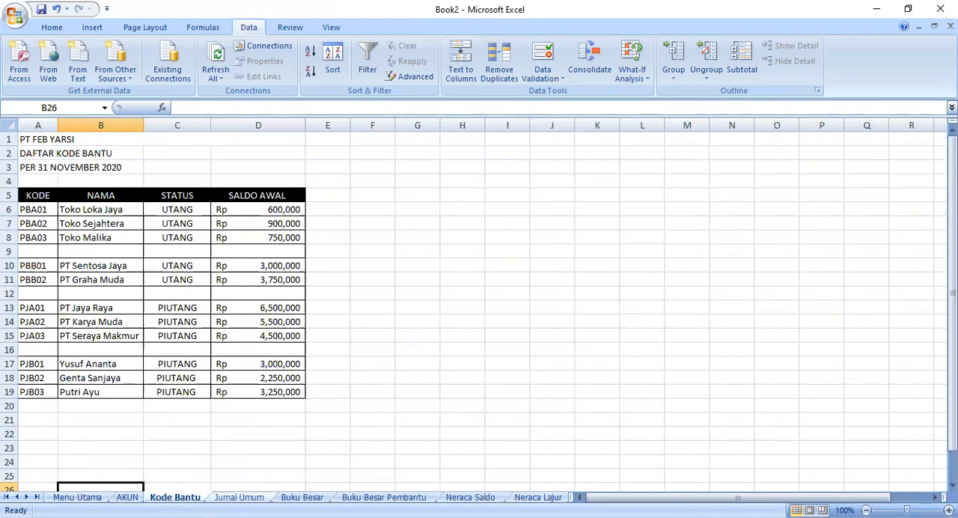
{"action": "left_click", "coordinate": [238, 497]}
{"action": "left_click", "coordinate": [160, 420]}
{"action": "scroll", "coordinate": [142, 478], "scroll_direction": "down", "scroll_amount": 1}
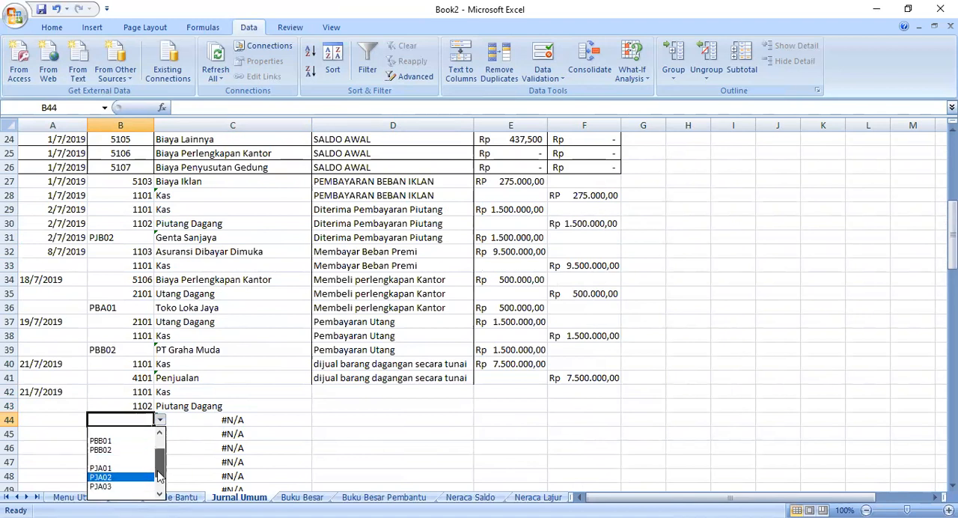
{"action": "scroll", "coordinate": [160, 478], "scroll_direction": "down", "scroll_amount": 1}
{"action": "left_click", "coordinate": [116, 477]}
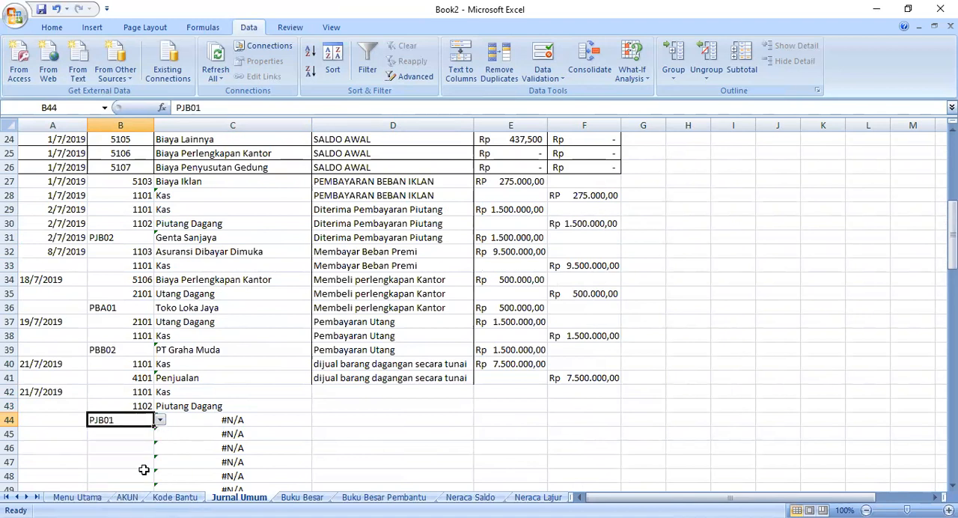
- Rewrite the VLOOKUP formula in C44 to look up B44 in 'Kode Bantu'!A5:B19, column 2, with FALSE for an exact match
{"action": "left_click", "coordinate": [222, 422]}
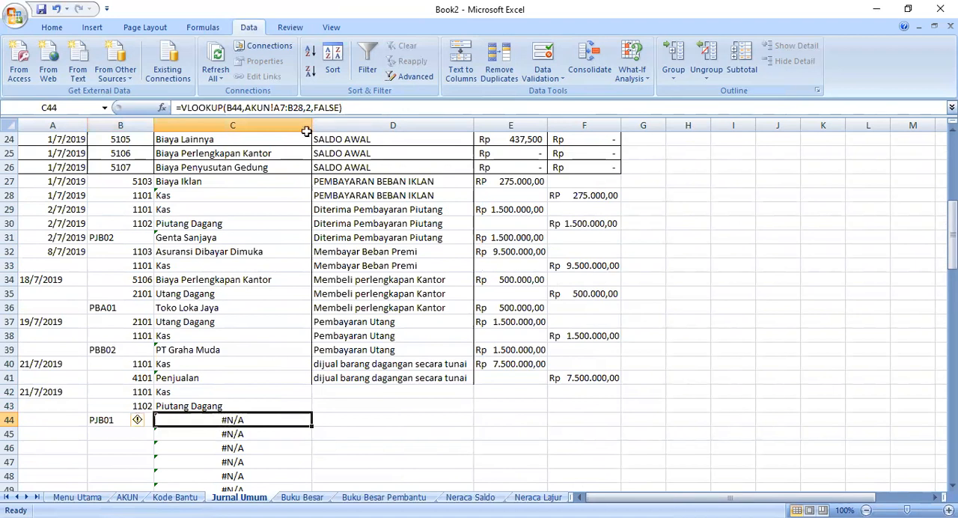
{"action": "left_click", "coordinate": [337, 108]}
{"action": "left_click", "coordinate": [240, 107], "text": "shift"}
{"action": "left_click_drag", "start_coordinate": [239, 107], "coordinate": [247, 107]}
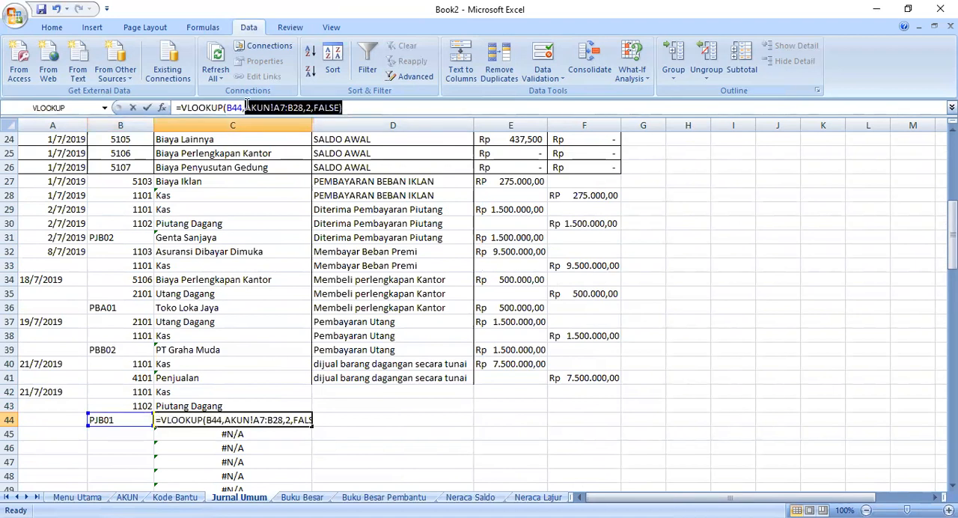
{"action": "key", "text": "BackSpace"}
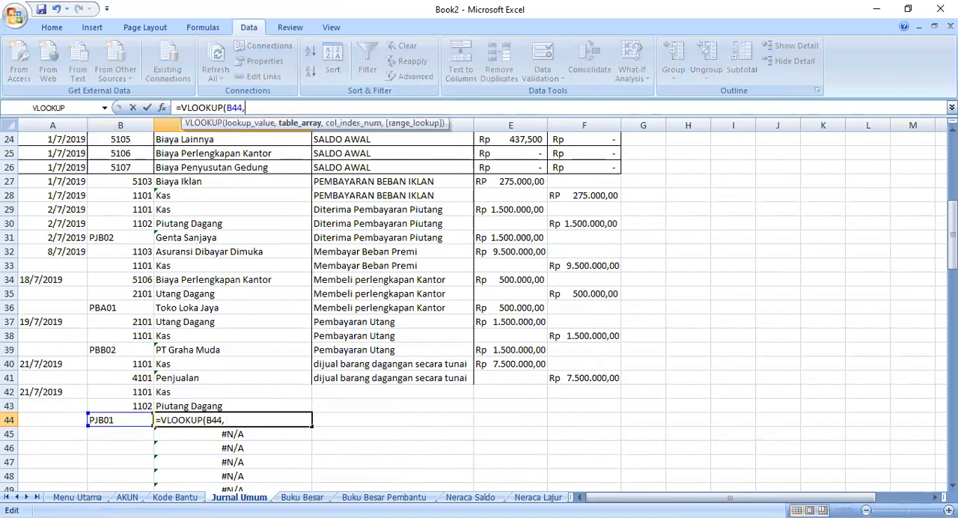
{"action": "left_click", "coordinate": [174, 497]}
{"action": "left_click", "coordinate": [48, 195]}
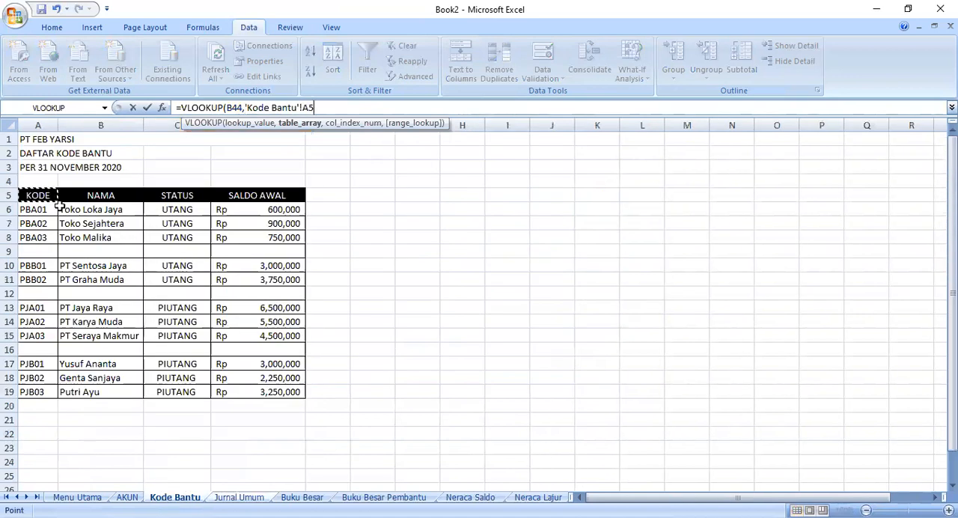
{"action": "left_click", "coordinate": [132, 393], "text": "shift"}
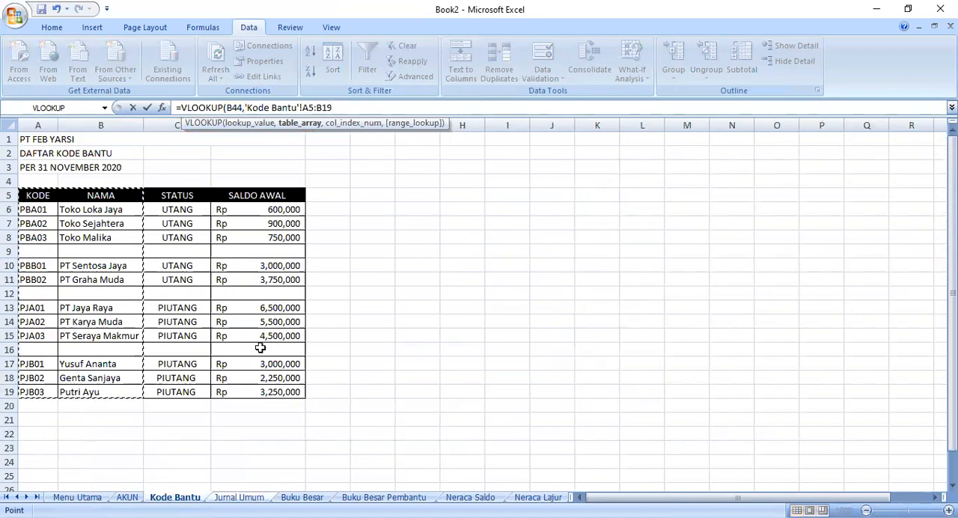
{"action": "type", "text": ",2,FALSE)"}
{"action": "key", "text": "Return"}
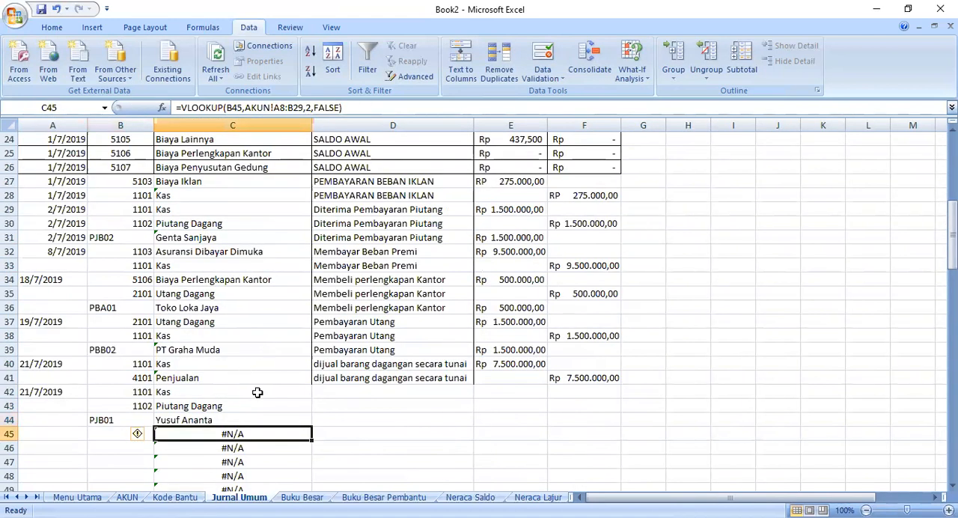
- Enter the description Diterima Pembayaran Piutang in D42 and fill it down to D44
{"action": "left_click", "coordinate": [322, 395]}
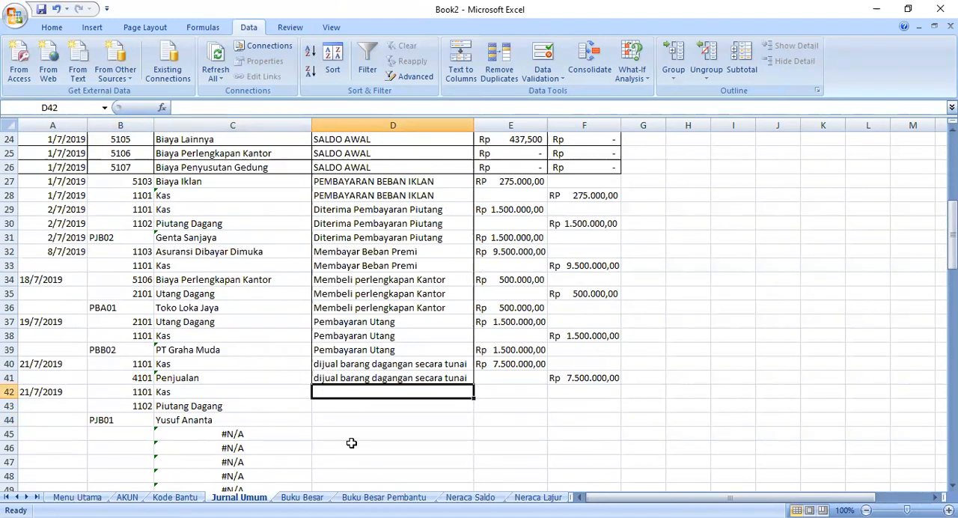
{"action": "type", "text": "Di"}
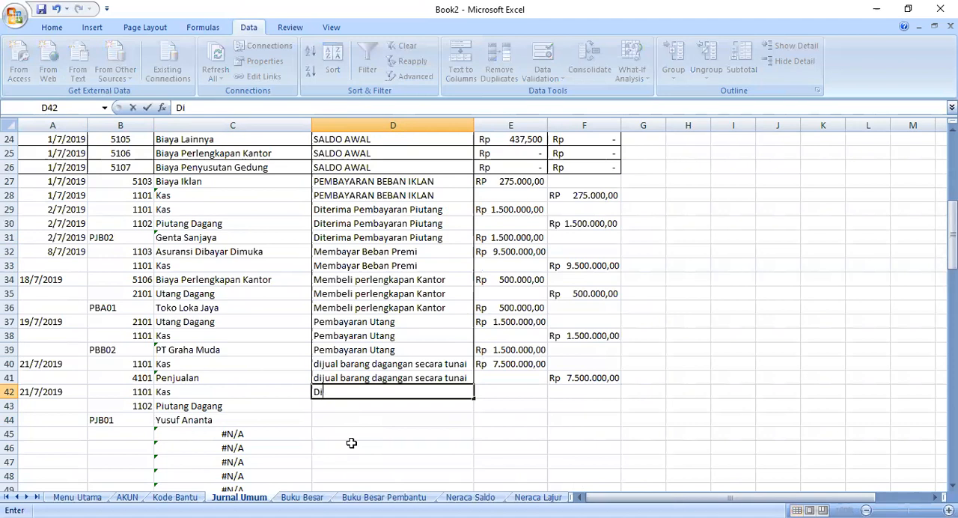
{"action": "type", "text": "terima pembayaran pi"}
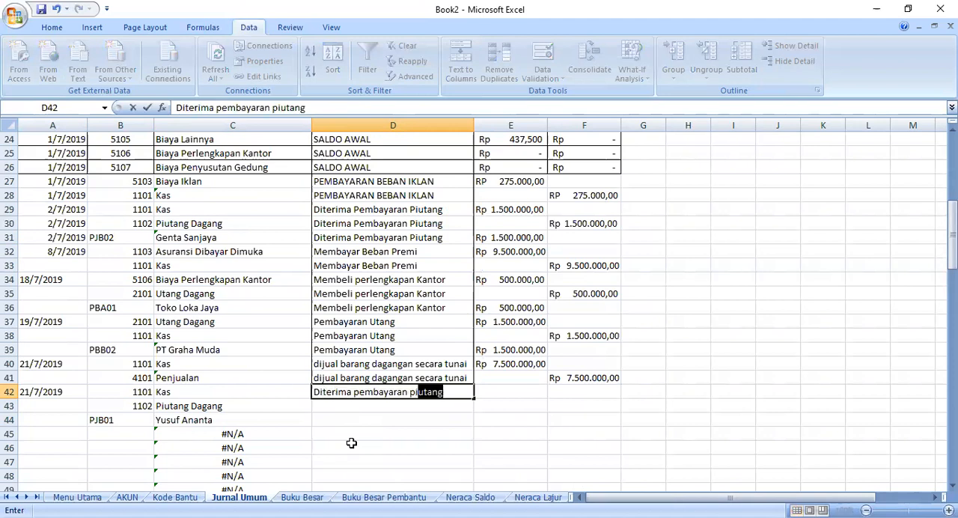
{"action": "key", "text": "Return"}
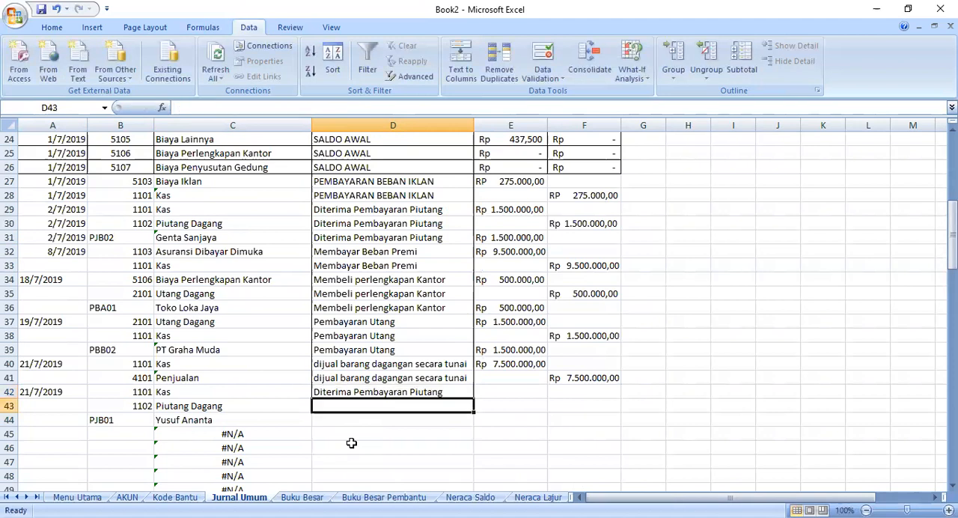
{"action": "left_click", "coordinate": [391, 389]}
{"action": "left_click_drag", "start_coordinate": [473, 400], "coordinate": [472, 425]}
- Copy the amount from F41 into E42 and change it to Rp 1.500.000,00
{"action": "left_click", "coordinate": [574, 377]}
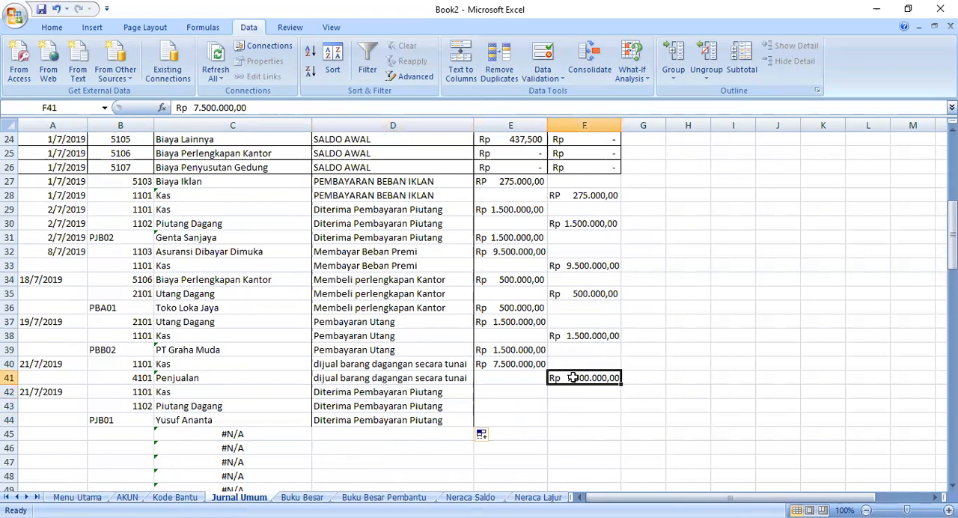
{"action": "right_click", "coordinate": [573, 377]}
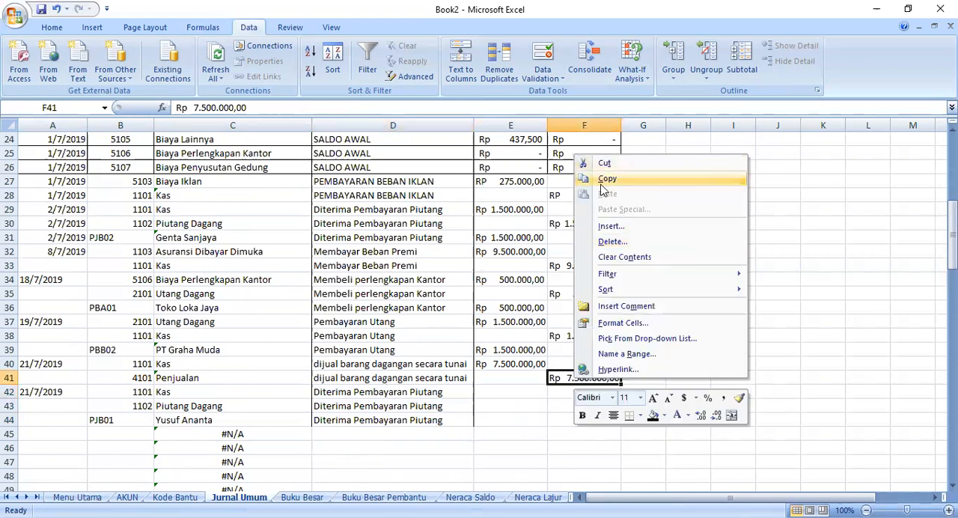
{"action": "left_click", "coordinate": [602, 183]}
{"action": "left_click", "coordinate": [501, 391]}
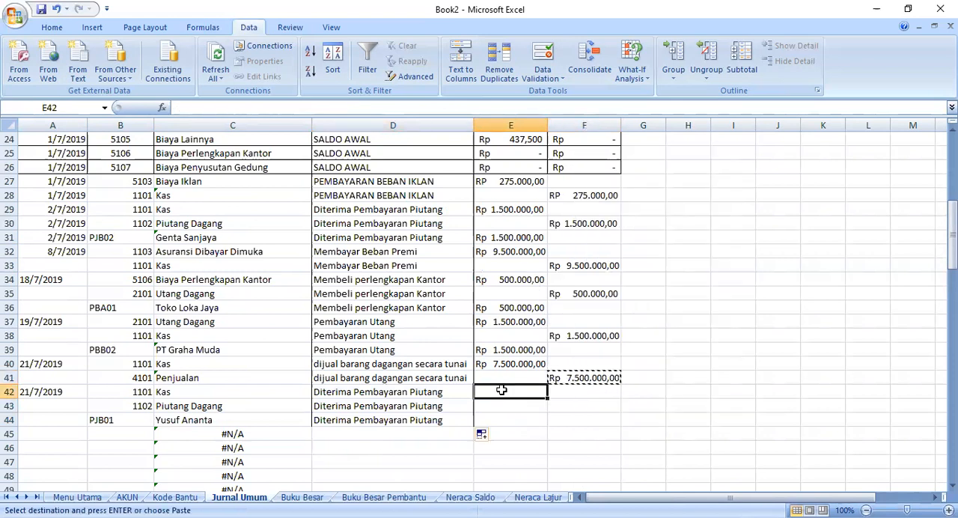
{"action": "right_click", "coordinate": [501, 391]}
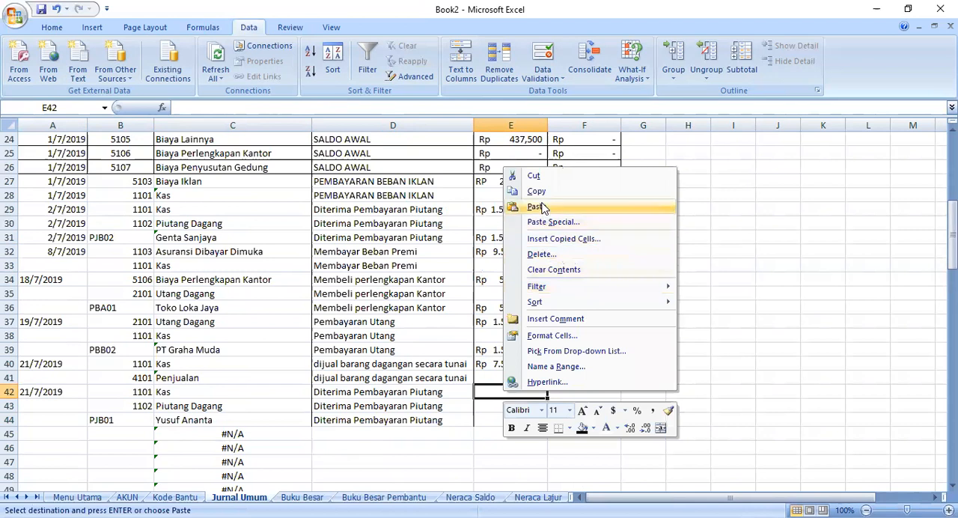
{"action": "left_click", "coordinate": [544, 208]}
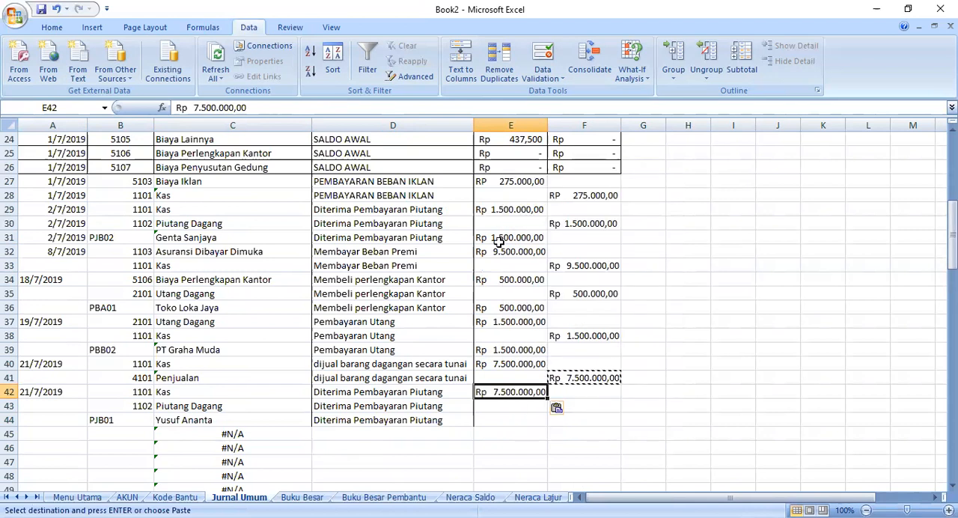
{"action": "double_click", "coordinate": [501, 392]}
{"action": "key", "text": "Delete"}
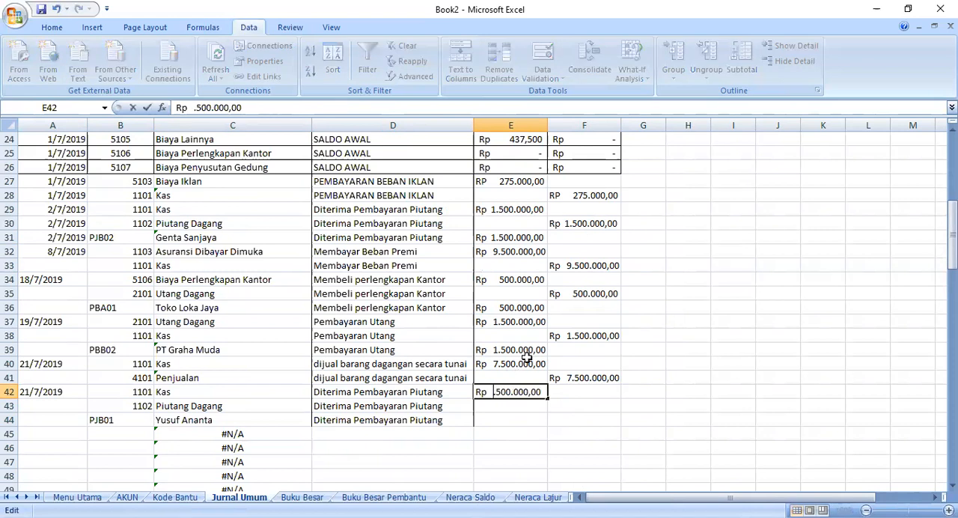
{"action": "type", "text": "1"}
{"action": "left_click", "coordinate": [509, 407]}
- Copy the E42 amount into credit cell F43 and helper-row debit cell E44
{"action": "left_click", "coordinate": [503, 395]}
{"action": "right_click", "coordinate": [503, 397]}
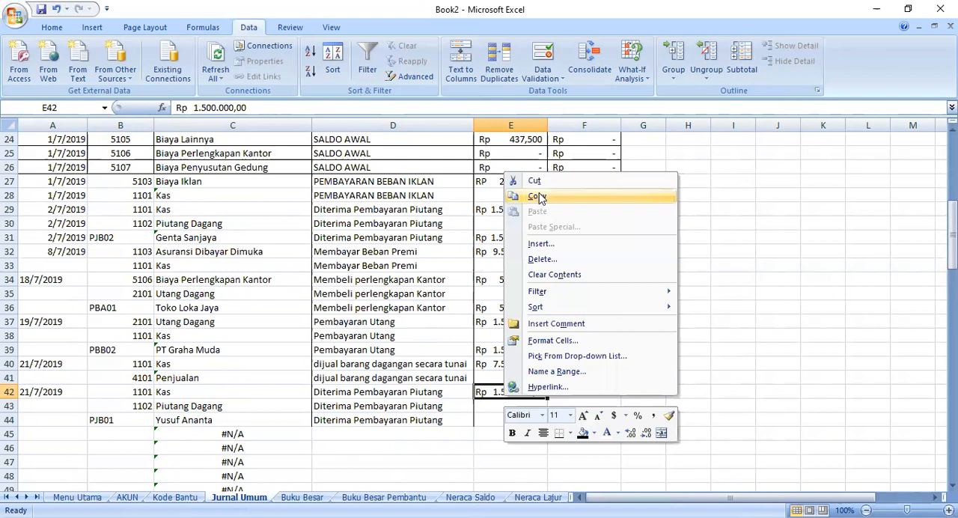
{"action": "left_click", "coordinate": [538, 196]}
{"action": "left_click", "coordinate": [558, 405]}
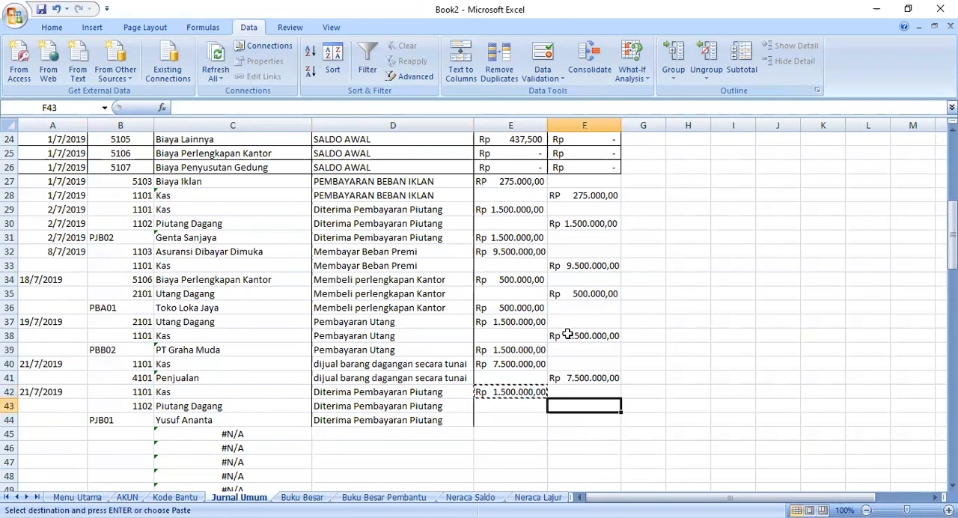
{"action": "right_click", "coordinate": [572, 408]}
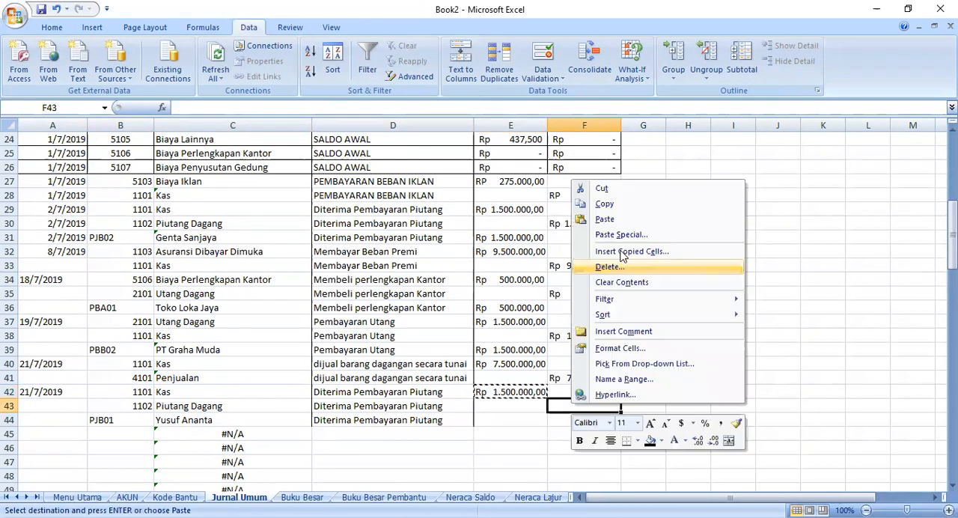
{"action": "key", "text": "Return"}
{"action": "left_click", "coordinate": [520, 419]}
{"action": "right_click", "coordinate": [521, 421]}
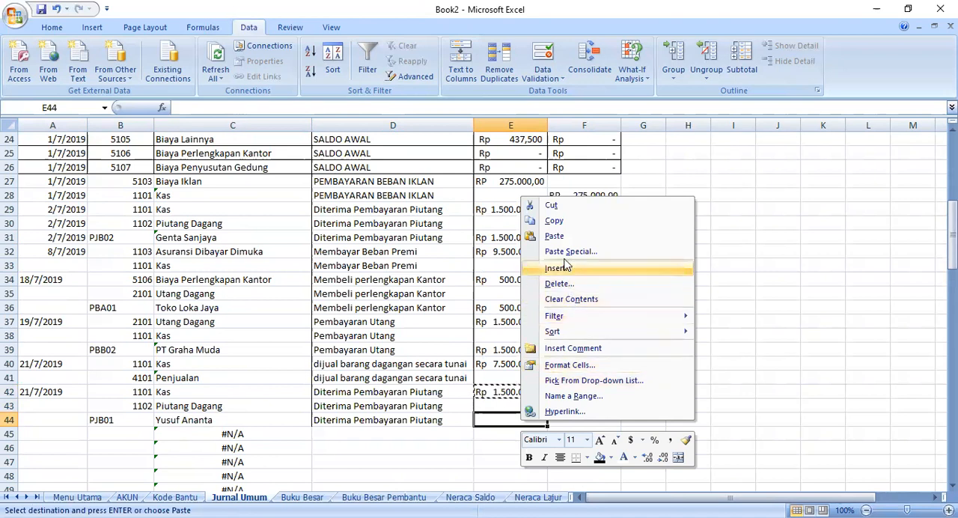
{"action": "left_click", "coordinate": [556, 237]}
- Enter the date 23/7/2019 in A45 and choose account code 1102 in B45
{"action": "left_click", "coordinate": [398, 473]}
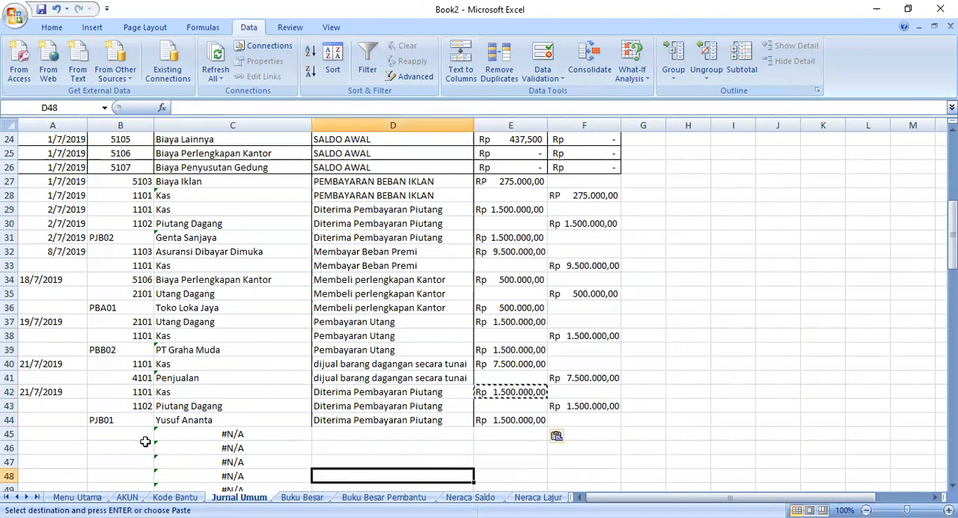
{"action": "left_click", "coordinate": [91, 439]}
{"action": "left_click", "coordinate": [49, 435]}
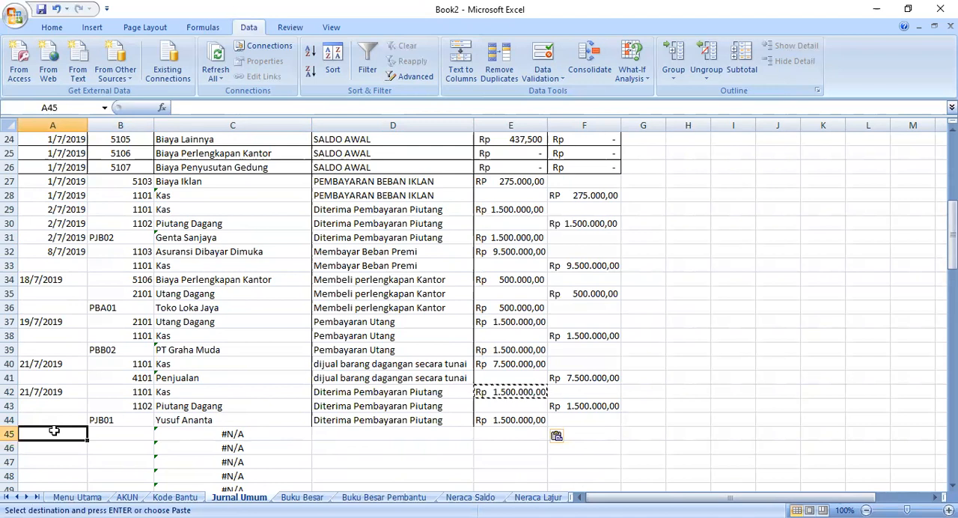
{"action": "type", "text": "23/7/"}
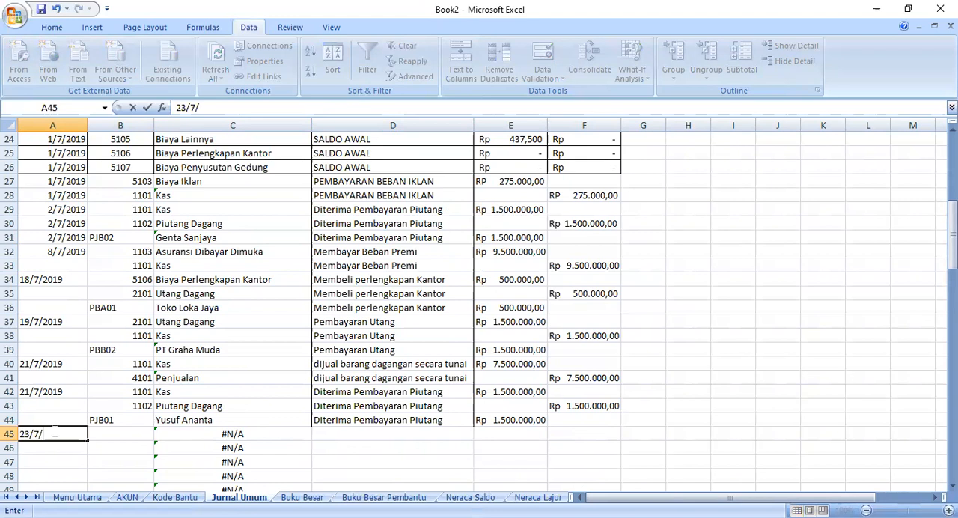
{"action": "type", "text": "2019"}
{"action": "left_click", "coordinate": [122, 431]}
{"action": "scroll", "coordinate": [159, 427], "scroll_direction": "down", "scroll_amount": 1}
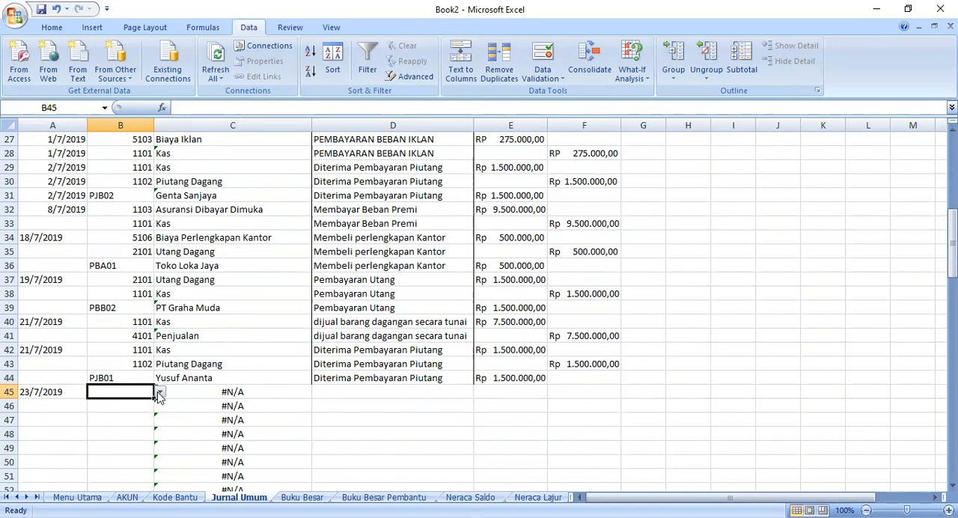
{"action": "left_click", "coordinate": [159, 392]}
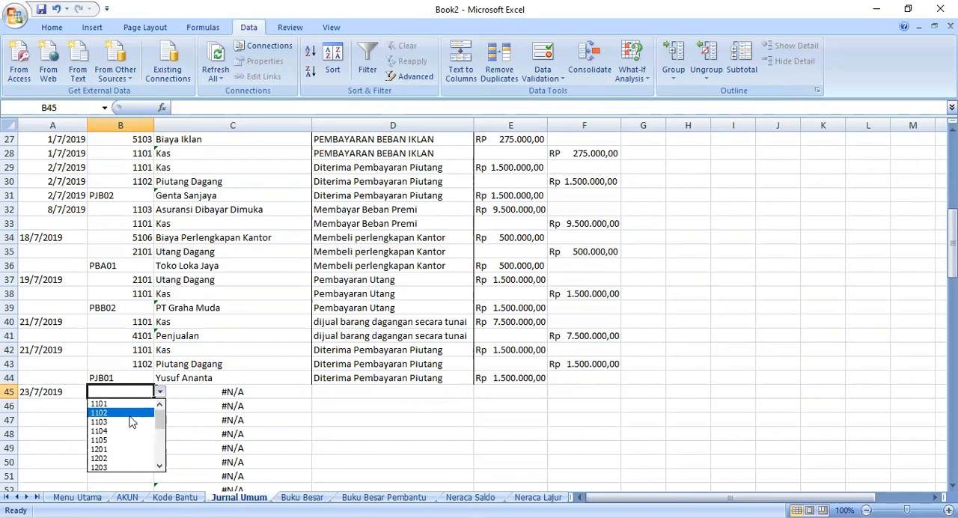
{"action": "left_click", "coordinate": [128, 413]}
- Rewrite the VLOOKUP formula in C45 to look up B45 in AKUN!A5:B26, column 2, with FALSE for an exact match
{"action": "left_click", "coordinate": [188, 390]}
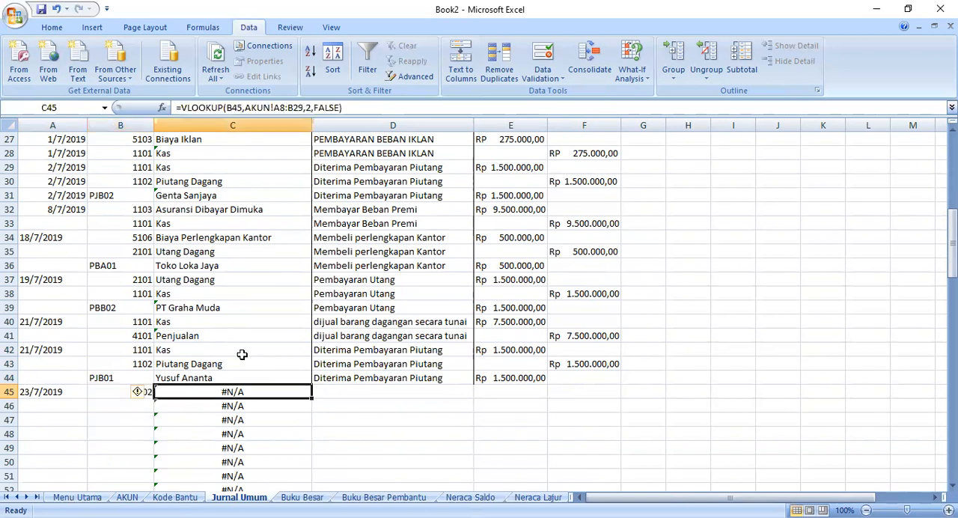
{"action": "left_click", "coordinate": [219, 363]}
{"action": "left_click", "coordinate": [198, 394]}
{"action": "right_click", "coordinate": [190, 387]}
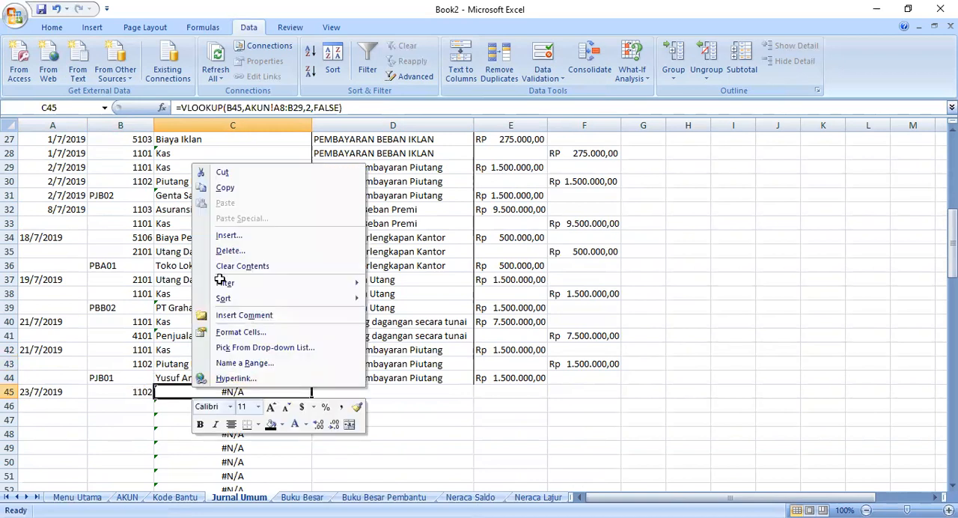
{"action": "key", "text": "Escape"}
{"action": "left_click_drag", "start_coordinate": [349, 108], "coordinate": [254, 105]}
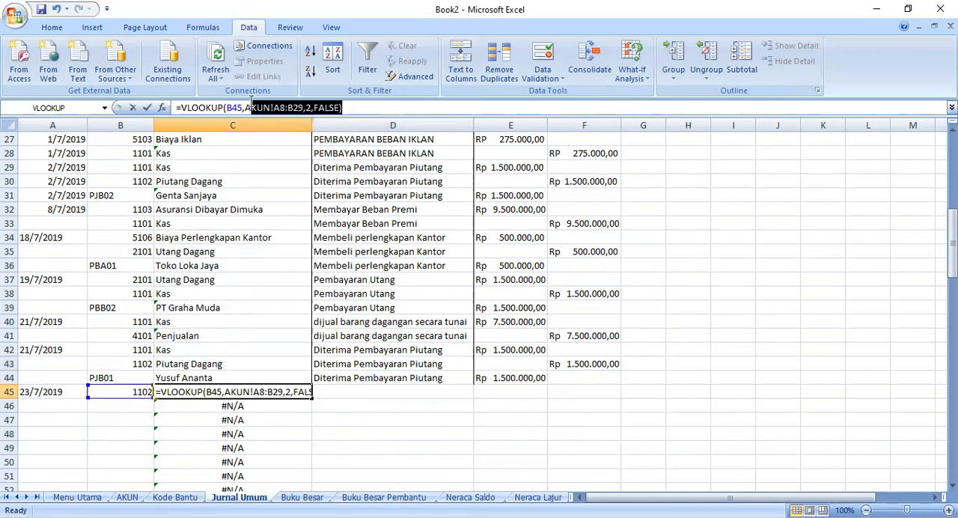
{"action": "key", "text": "BackSpace"}
{"action": "key", "text": "BackSpace"}
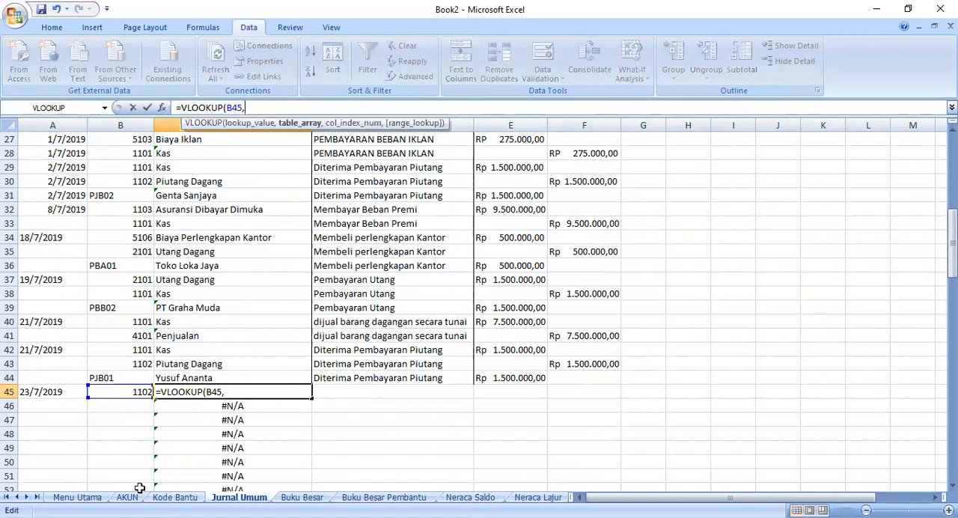
{"action": "left_click", "coordinate": [128, 498]}
{"action": "left_click", "coordinate": [54, 154]}
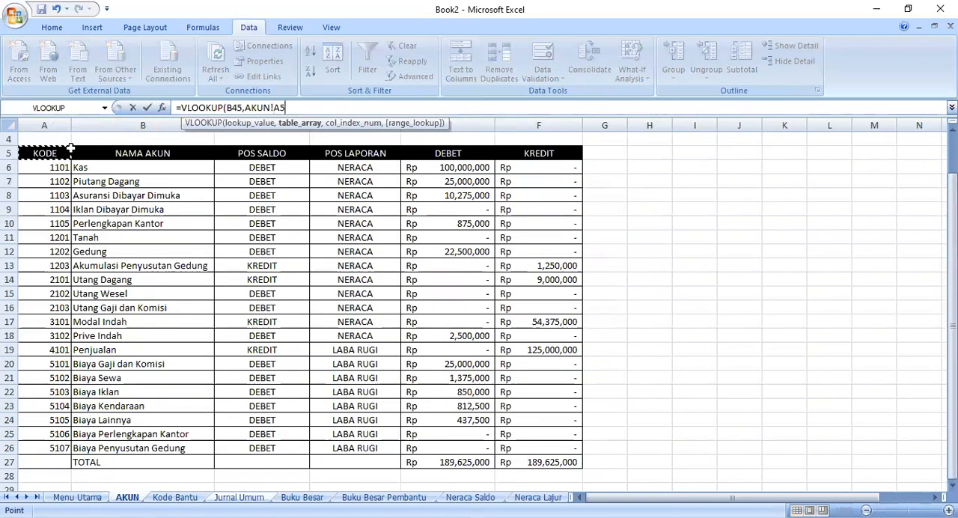
{"action": "left_click", "coordinate": [191, 447], "text": "shift"}
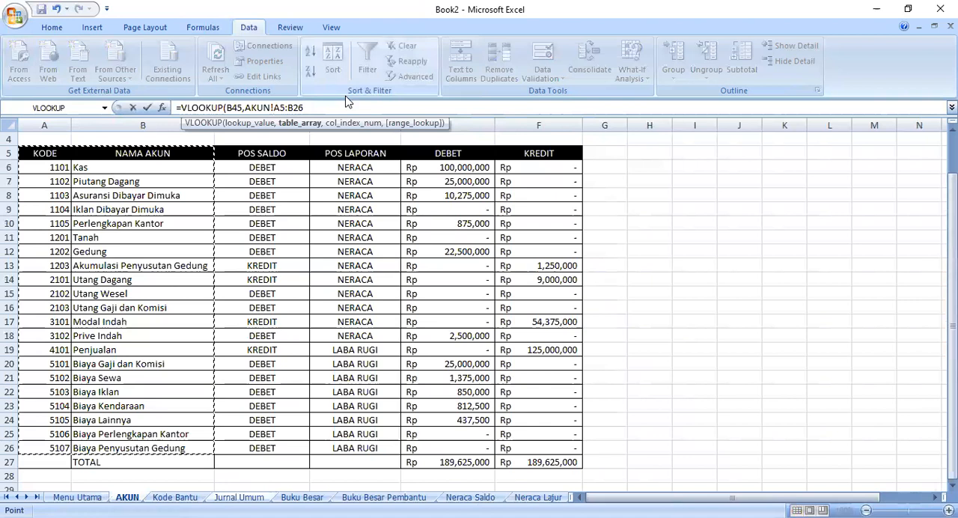
{"action": "type", "text": ",2,fal"}
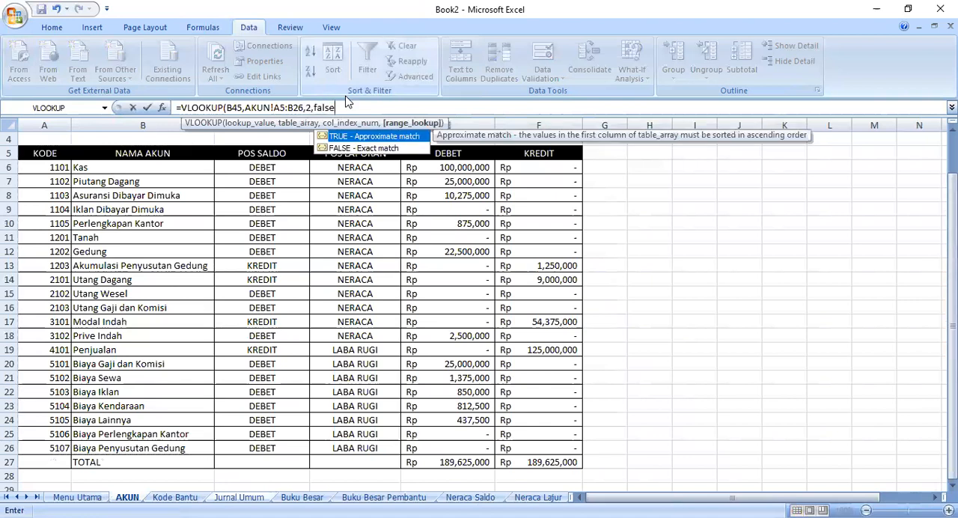
{"action": "type", "text": "se"}
{"action": "key", "text": "Return"}
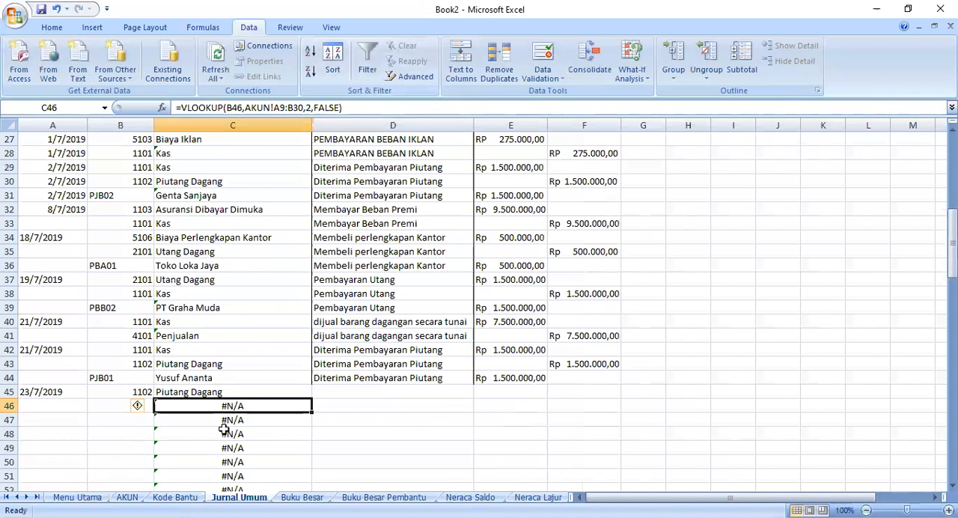
- Fill the corrected C45 lookup formula down column C over the rows below
{"action": "left_click", "coordinate": [254, 387]}
{"action": "left_click_drag", "start_coordinate": [313, 398], "coordinate": [312, 464]}
{"action": "scroll", "coordinate": [371, 264], "scroll_direction": "up", "scroll_amount": 4}
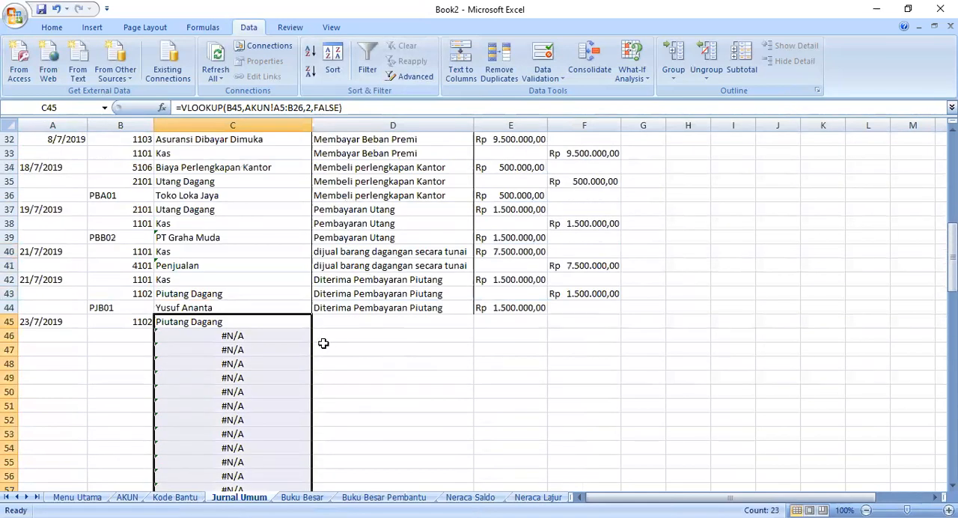
{"action": "left_click", "coordinate": [282, 391]}
{"action": "left_click", "coordinate": [246, 333]}
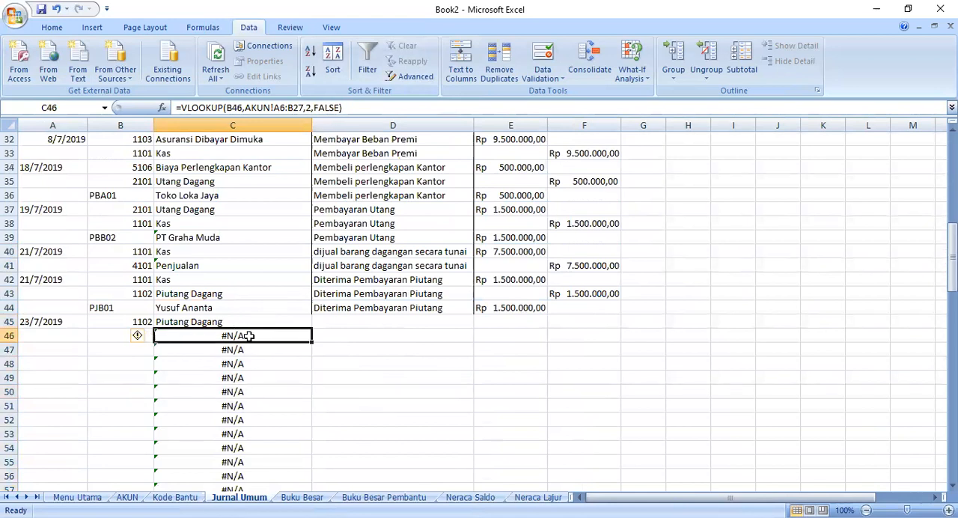
{"action": "left_click", "coordinate": [332, 321]}
- Choose account code 4101 in B46 for the credit line of the 23/7/2019 transaction
{"action": "left_click", "coordinate": [105, 335]}
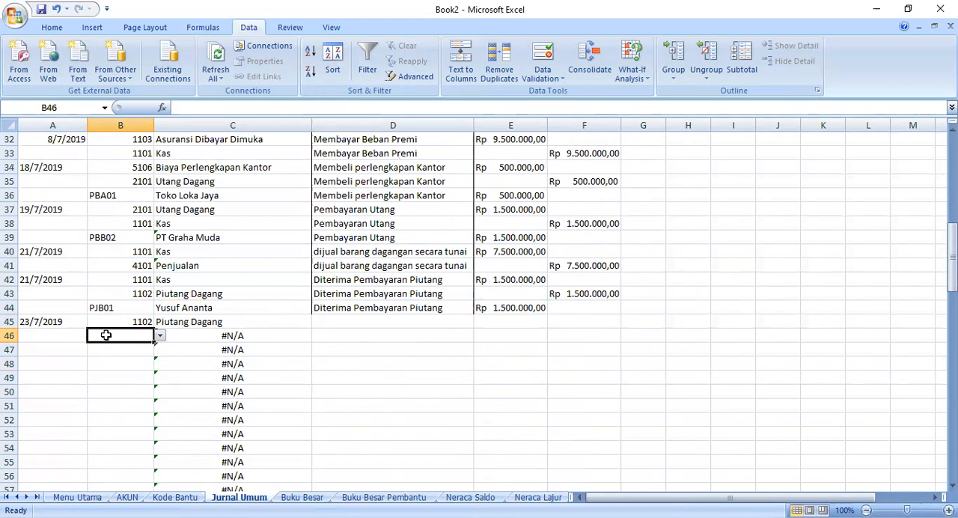
{"action": "left_click", "coordinate": [159, 335]}
{"action": "scroll", "coordinate": [146, 389], "scroll_direction": "down", "scroll_amount": 4}
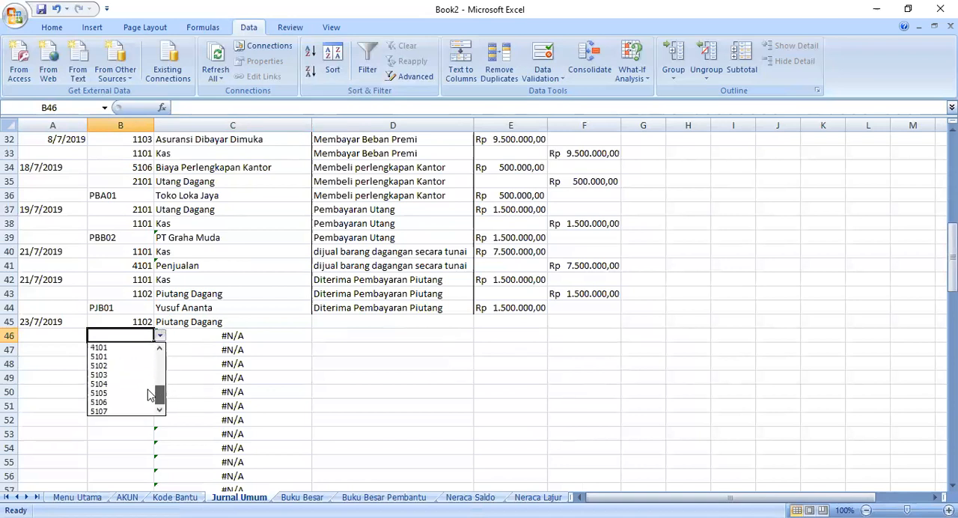
{"action": "left_click", "coordinate": [120, 352]}
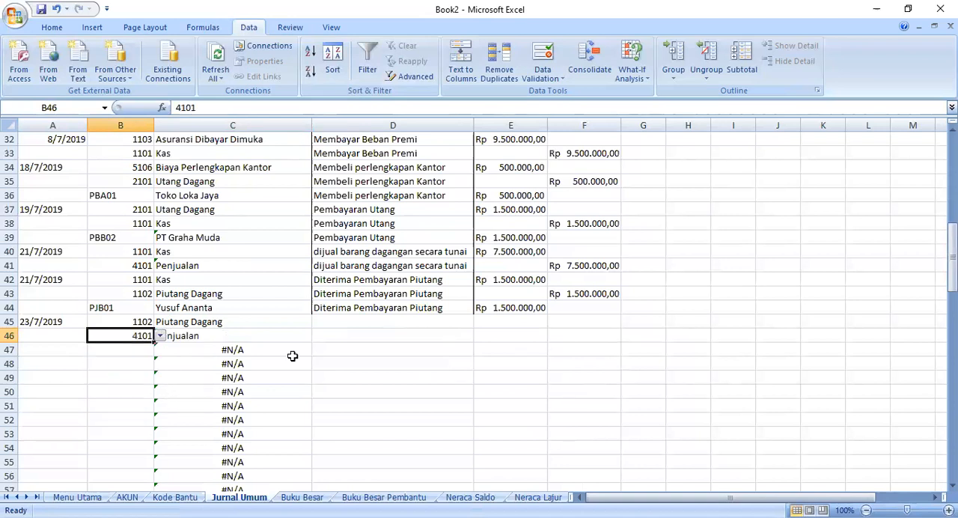
- Set B47's data validation list source to =KODE_BANTU
{"action": "left_click", "coordinate": [135, 352]}
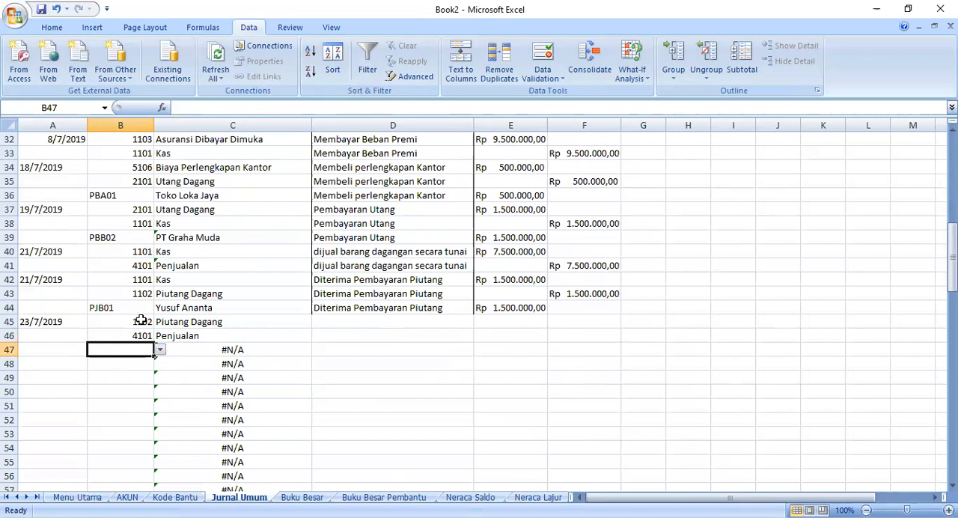
{"action": "left_click", "coordinate": [558, 74]}
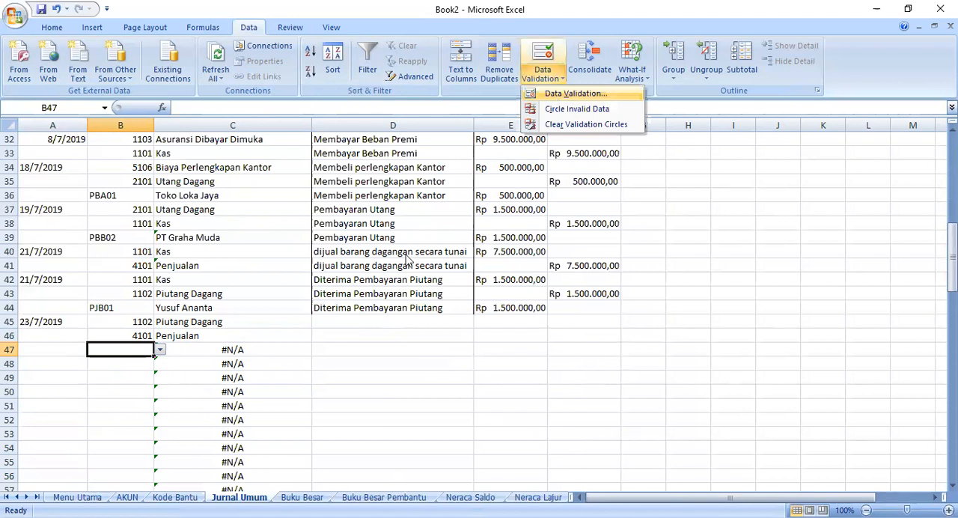
{"action": "left_click", "coordinate": [367, 285]}
{"action": "key", "text": "BackSpace"}
{"action": "key", "text": "BackSpace"}
{"action": "key", "text": "BackSpace"}
{"action": "key", "text": "BackSpace"}
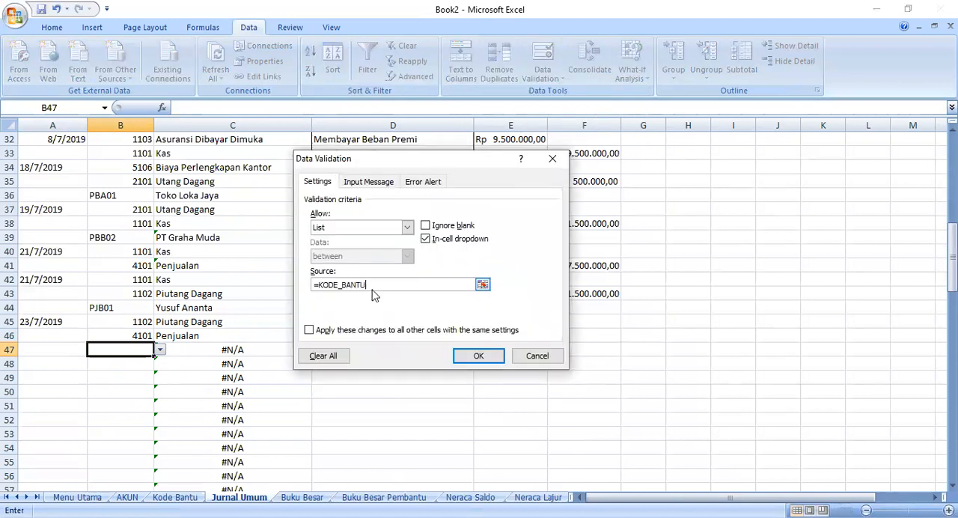
{"action": "key", "text": "Return"}
- Check the helper codes on the Kode Bantu sheet and choose PJA03 in B47 of Jurnal Umum
{"action": "left_click", "coordinate": [175, 497]}
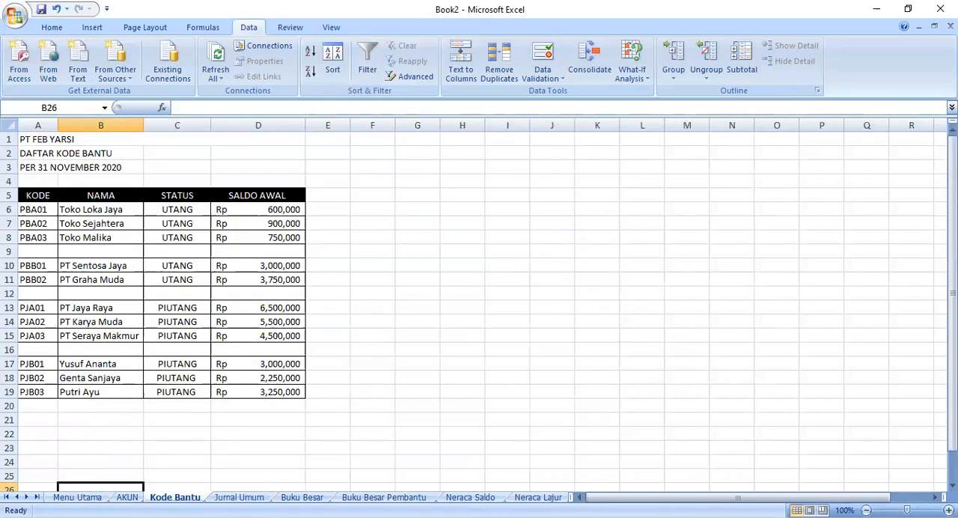
{"action": "left_click", "coordinate": [237, 495]}
{"action": "left_click", "coordinate": [166, 352]}
{"action": "left_click", "coordinate": [149, 353]}
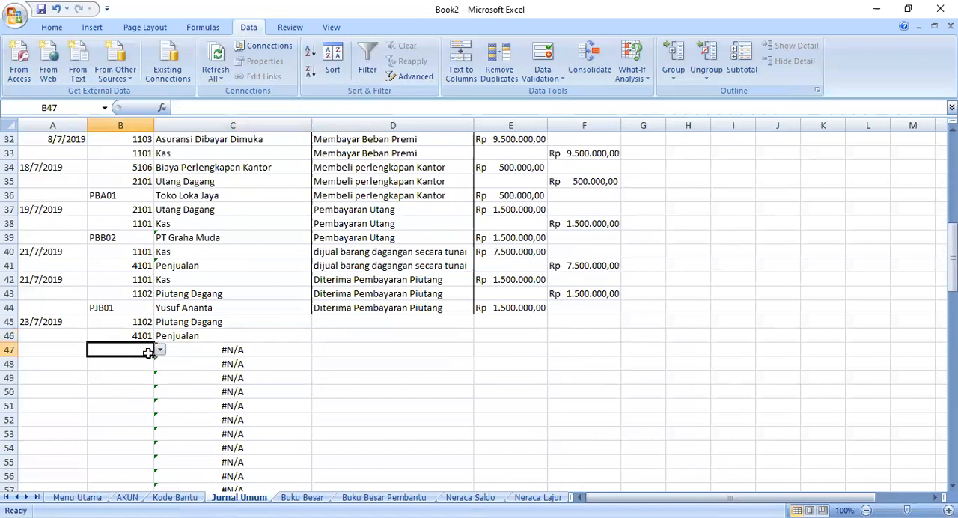
{"action": "left_click", "coordinate": [160, 351]}
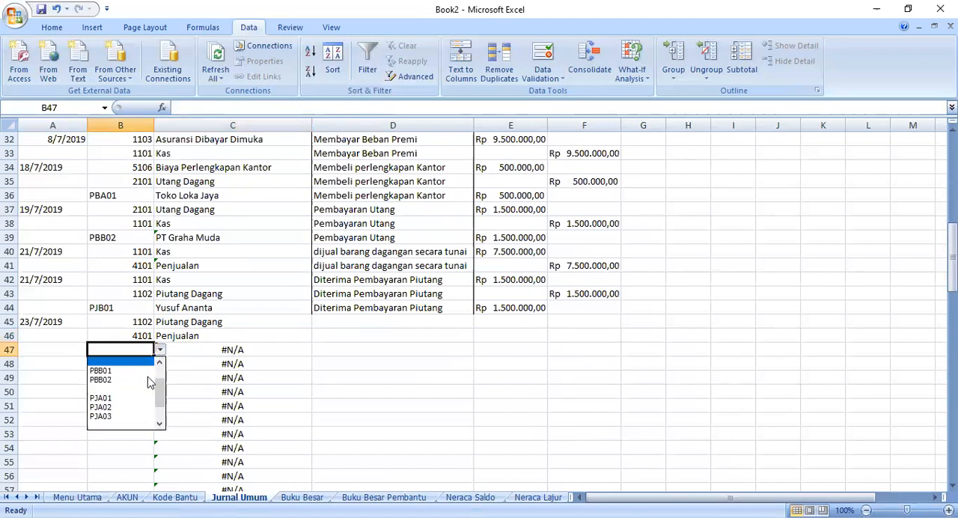
{"action": "left_click", "coordinate": [138, 418]}
{"action": "left_click", "coordinate": [192, 352]}
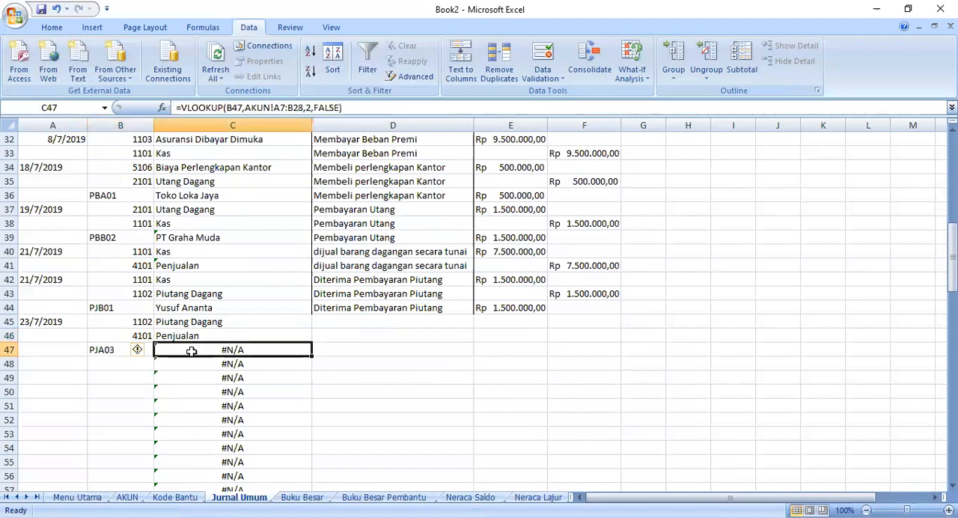
- Rewrite the C47 formula as a VLOOKUP of B47 in 'Kode Bantu'!A5:B19, column 2, with FALSE for an exact match
{"action": "left_click", "coordinate": [343, 108]}
{"action": "left_click_drag", "start_coordinate": [343, 108], "coordinate": [247, 108]}
{"action": "key", "text": "Delete"}
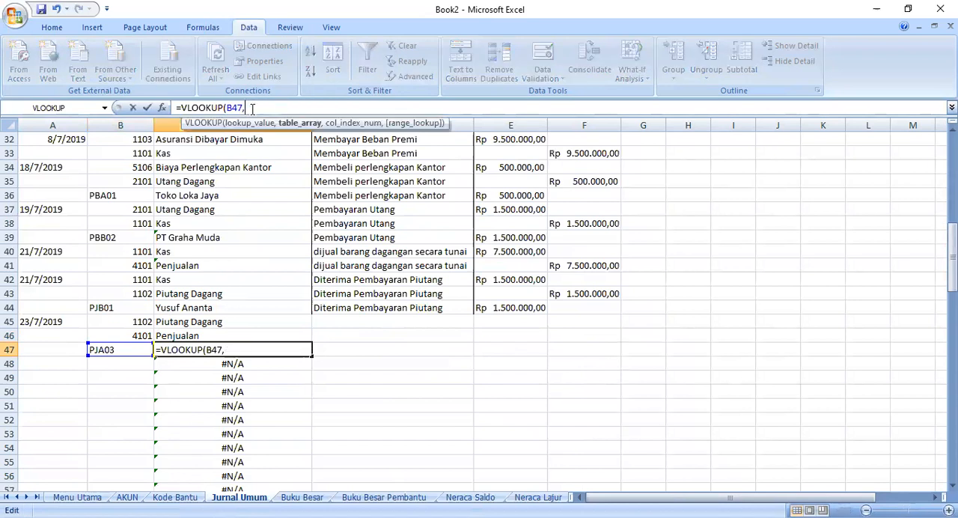
{"action": "left_click", "coordinate": [42, 192]}
{"action": "left_click_drag", "start_coordinate": [43, 193], "coordinate": [129, 397]}
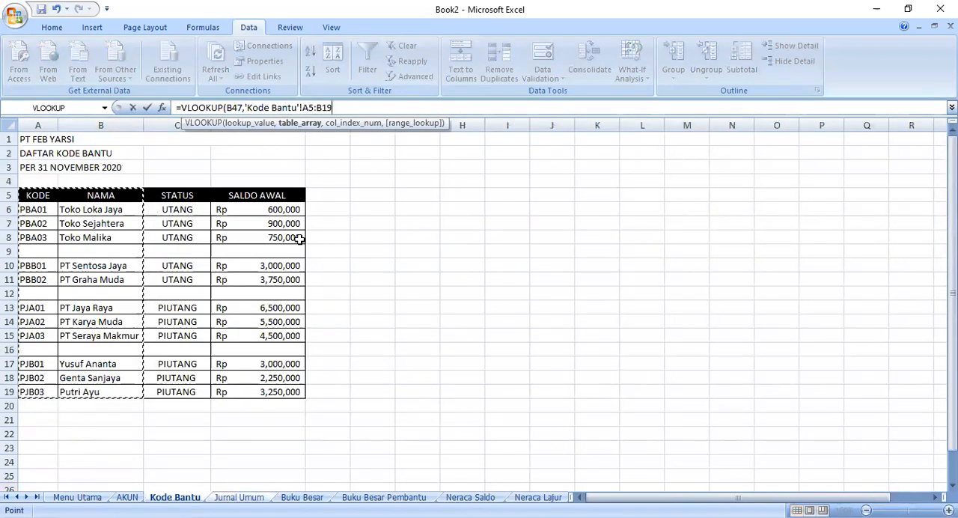
{"action": "type", "text": ",2"}
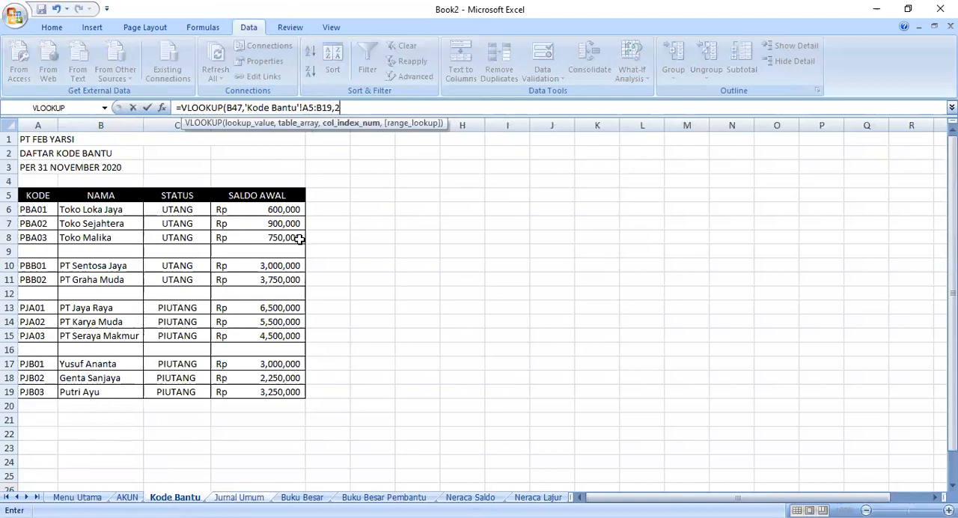
{"action": "type", "text": ",FALSE"}
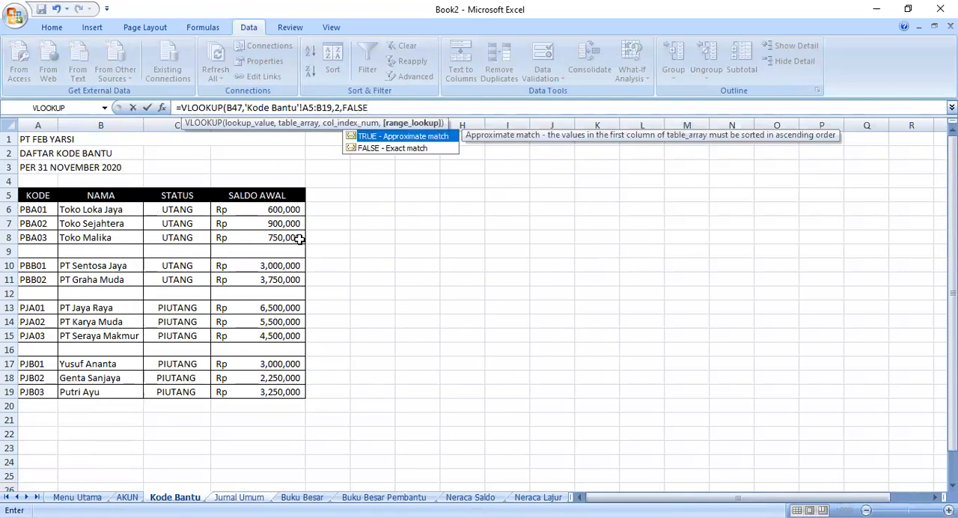
{"action": "key", "text": "Return"}
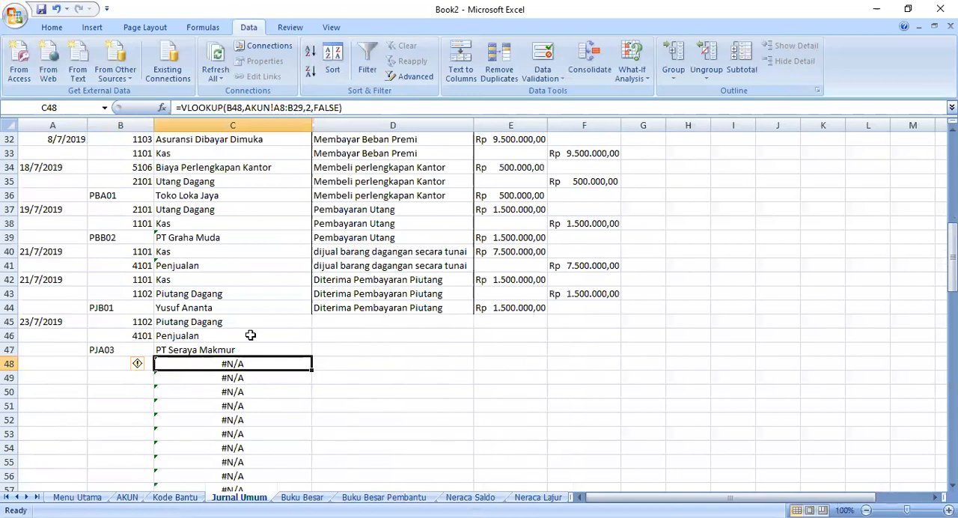
- Enter the description "Dijual barang dagangan secara kredit" in D45 and fill it down to D47
{"action": "left_click", "coordinate": [330, 320]}
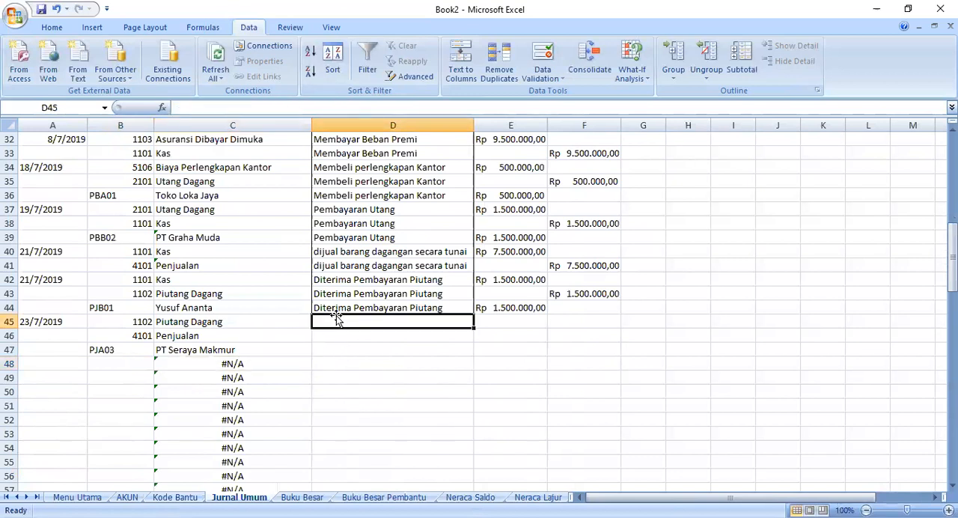
{"action": "type", "text": "DI"}
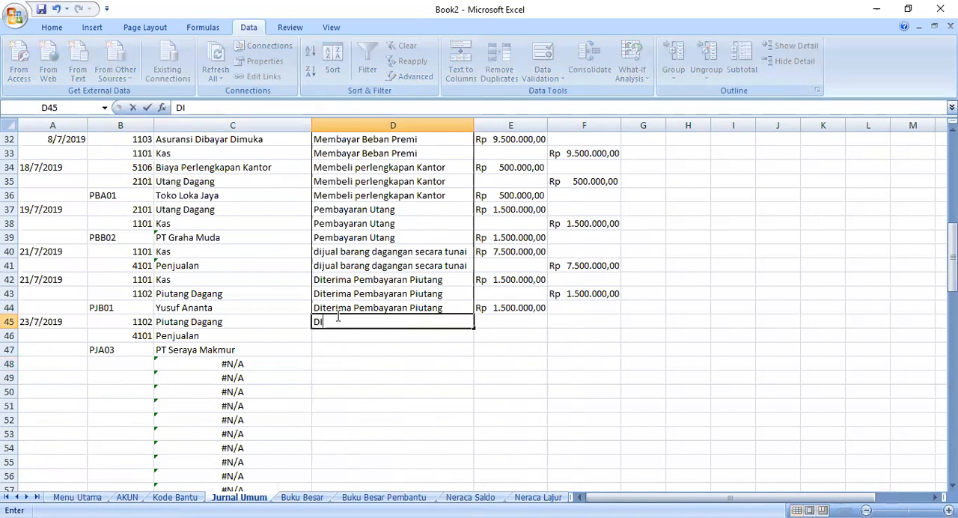
{"action": "type", "text": "ijual barang"}
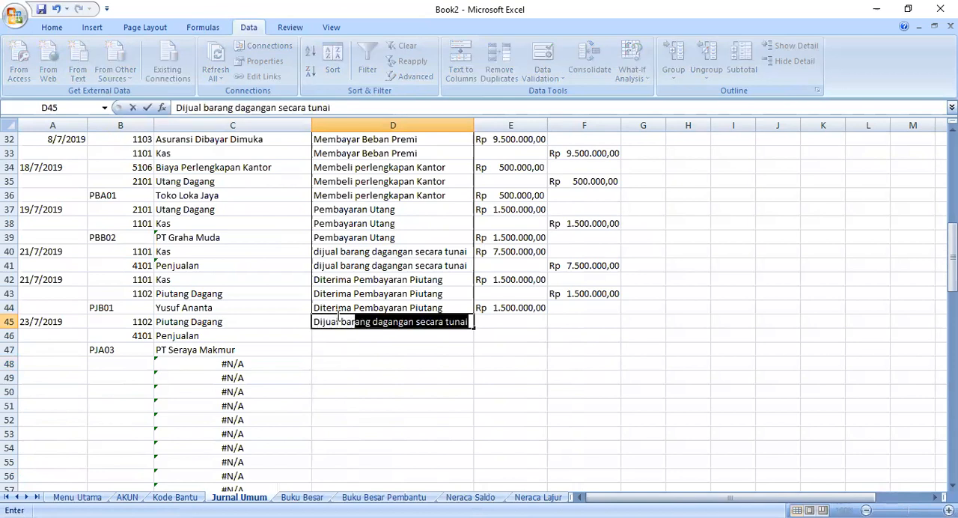
{"action": "type", "text": " daganga"}
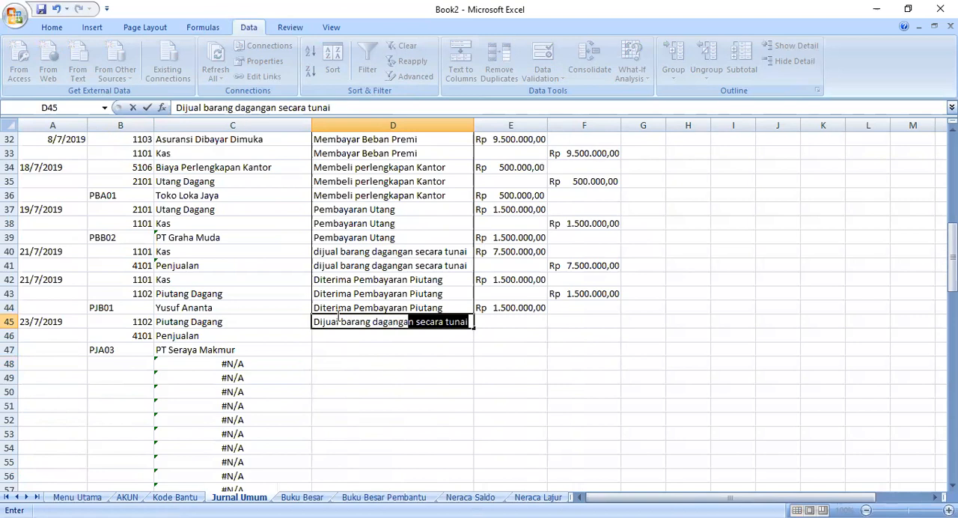
{"action": "type", "text": "n secara kredit"}
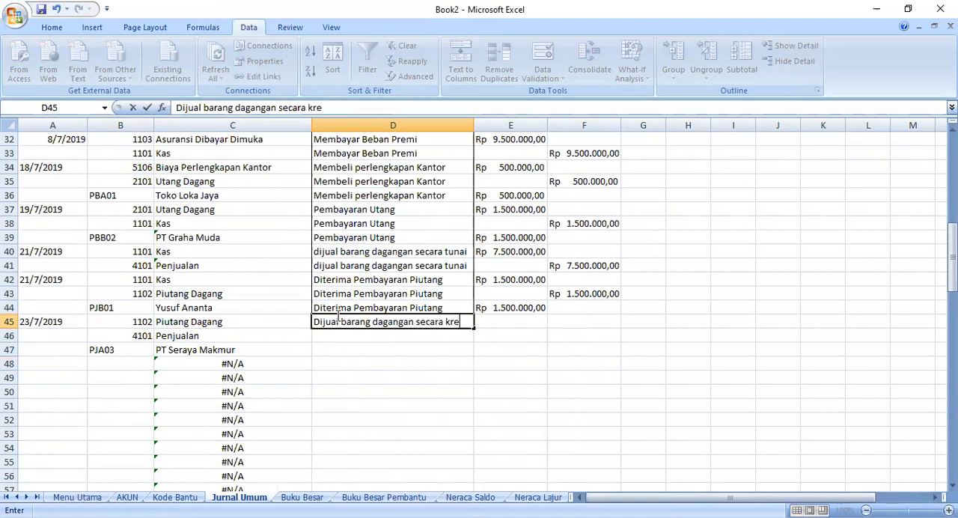
{"action": "left_click", "coordinate": [474, 331]}
{"action": "left_click_drag", "start_coordinate": [474, 331], "coordinate": [474, 352]}
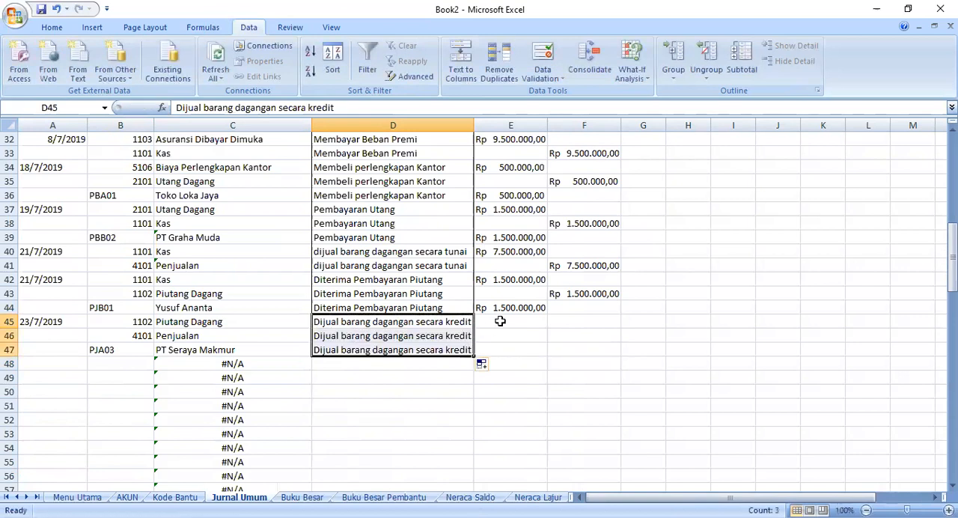
- Copy the rupiah amount from E44 into E45 as the debit of the 23/7/2019 transaction
{"action": "left_click", "coordinate": [506, 312]}
{"action": "left_click", "coordinate": [503, 324]}
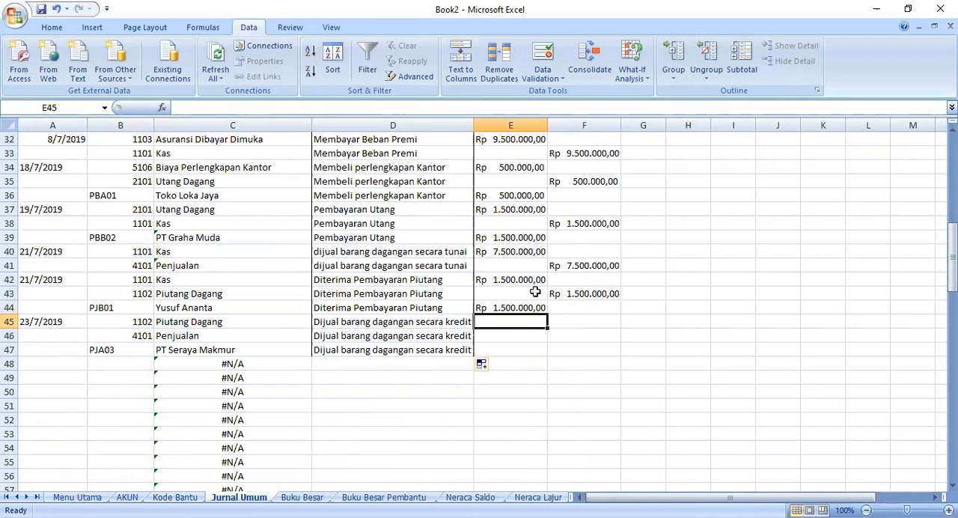
{"action": "left_click", "coordinate": [509, 308]}
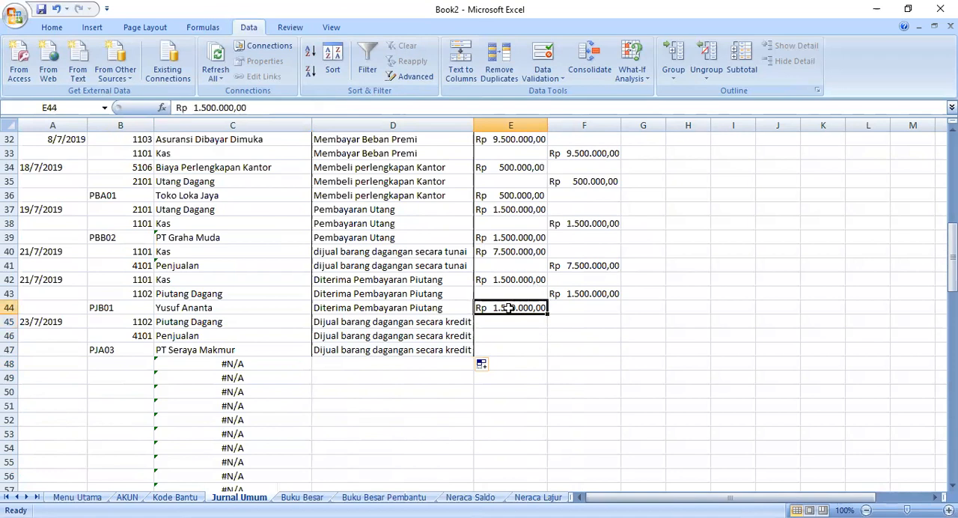
{"action": "right_click", "coordinate": [509, 307]}
{"action": "left_click", "coordinate": [554, 110]}
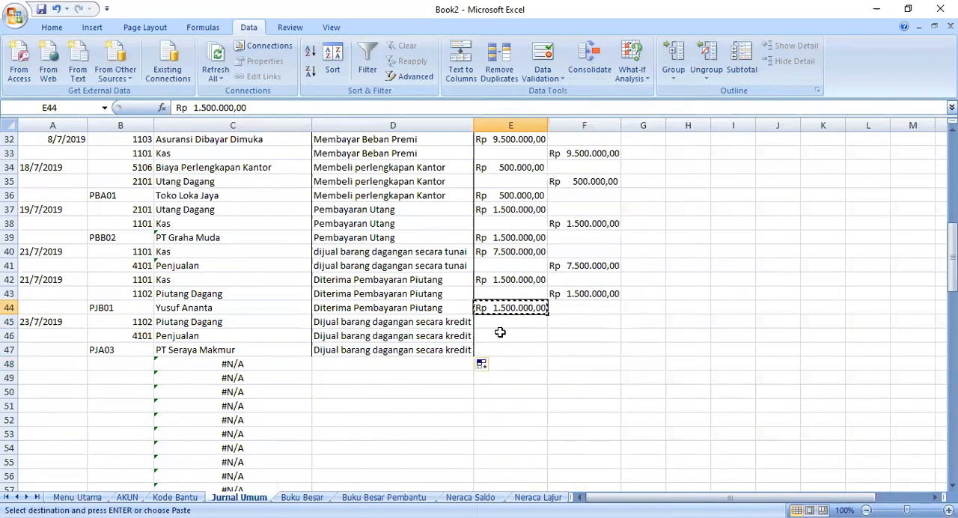
{"action": "left_click", "coordinate": [496, 325]}
{"action": "right_click", "coordinate": [494, 322]}
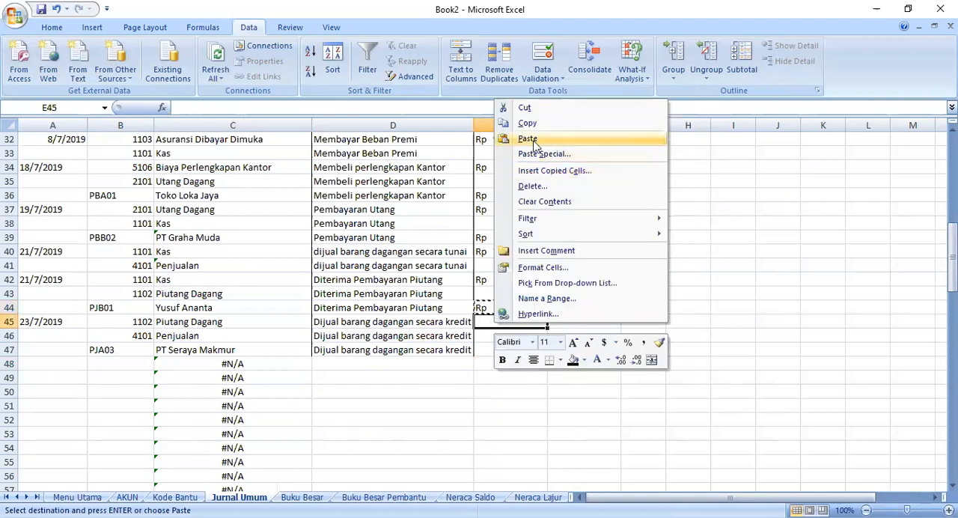
{"action": "left_click", "coordinate": [528, 139]}
- Change the debit amount in E45 to Rp 10.000.000,00
{"action": "double_click", "coordinate": [516, 321]}
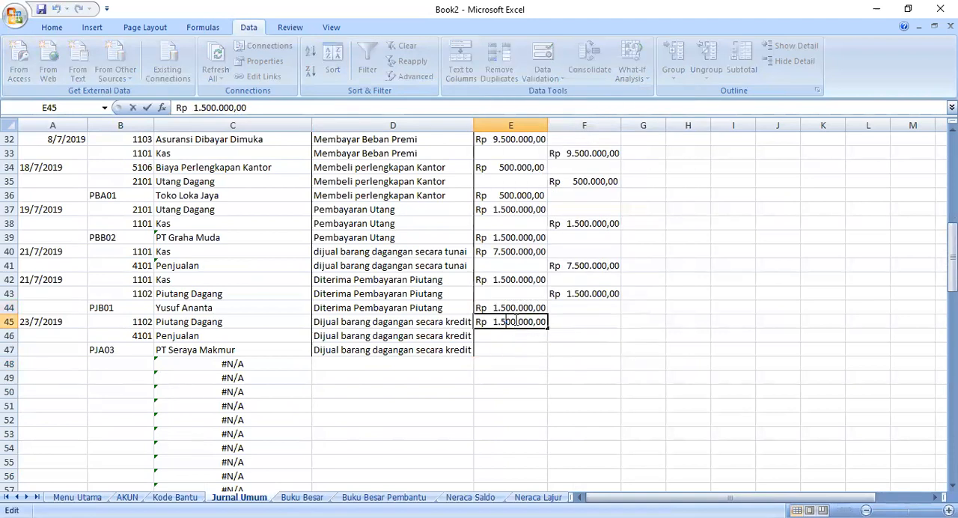
{"action": "key", "text": "BackSpace"}
{"action": "type", "text": "0"}
{"action": "left_click", "coordinate": [498, 322]}
{"action": "type", "text": "0"}
{"action": "left_click", "coordinate": [493, 322]}
{"action": "key", "text": "BackSpace"}
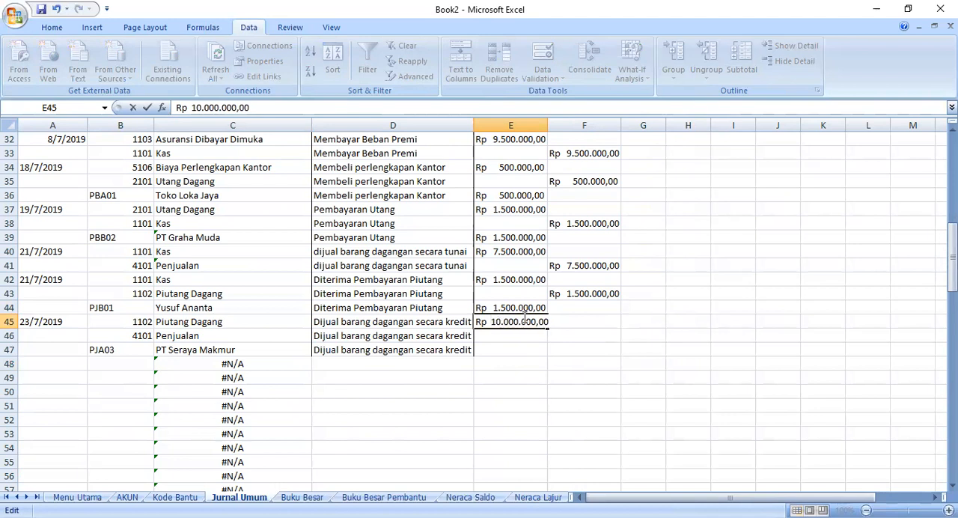
{"action": "key", "text": "Return"}
- Copy the E45 amount to the Penjualan credit cell F46 and the helper-code debit cell E47
{"action": "left_click", "coordinate": [524, 318]}
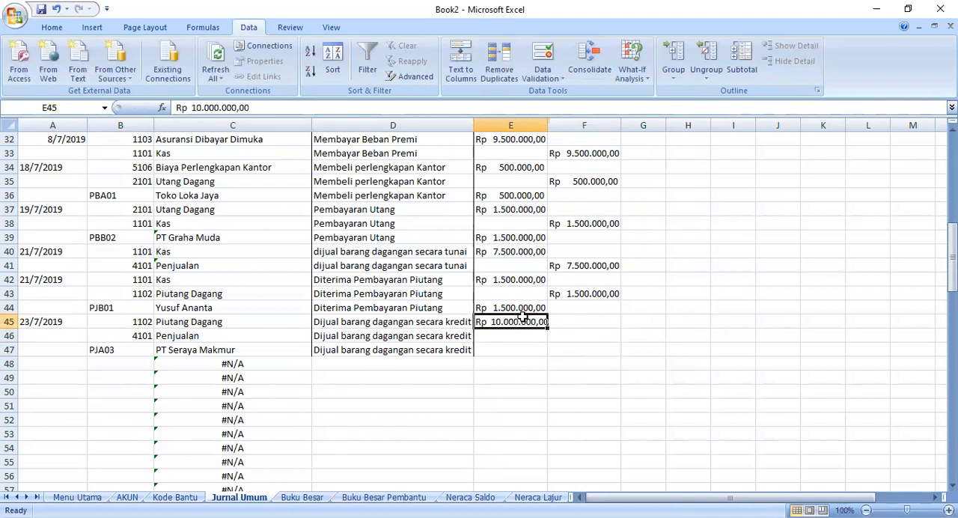
{"action": "left_click", "coordinate": [508, 307]}
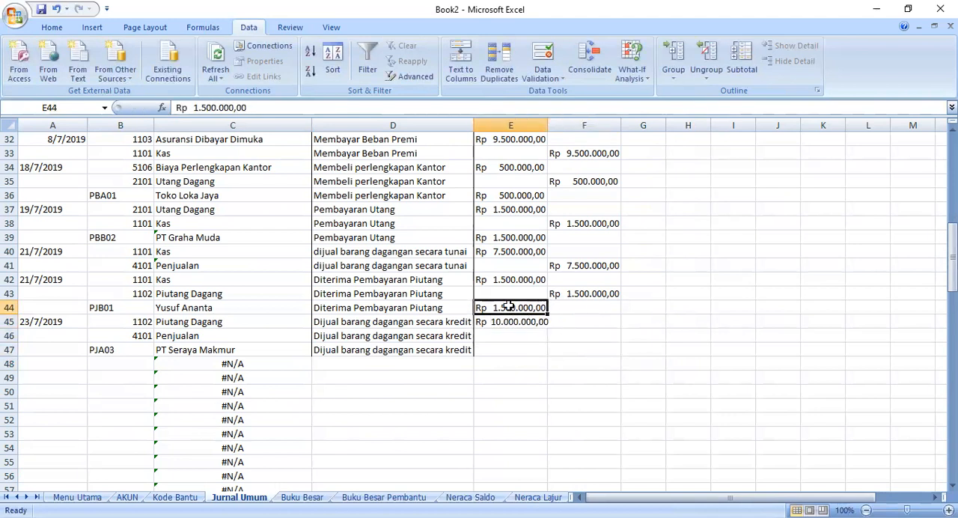
{"action": "right_click", "coordinate": [509, 311]}
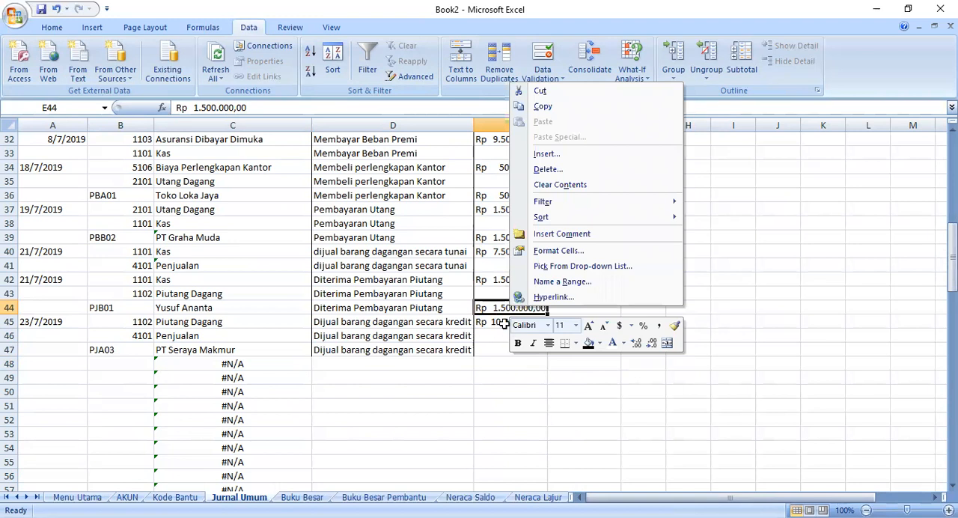
{"action": "right_click", "coordinate": [504, 323]}
{"action": "left_click", "coordinate": [562, 130]}
{"action": "left_click", "coordinate": [577, 334]}
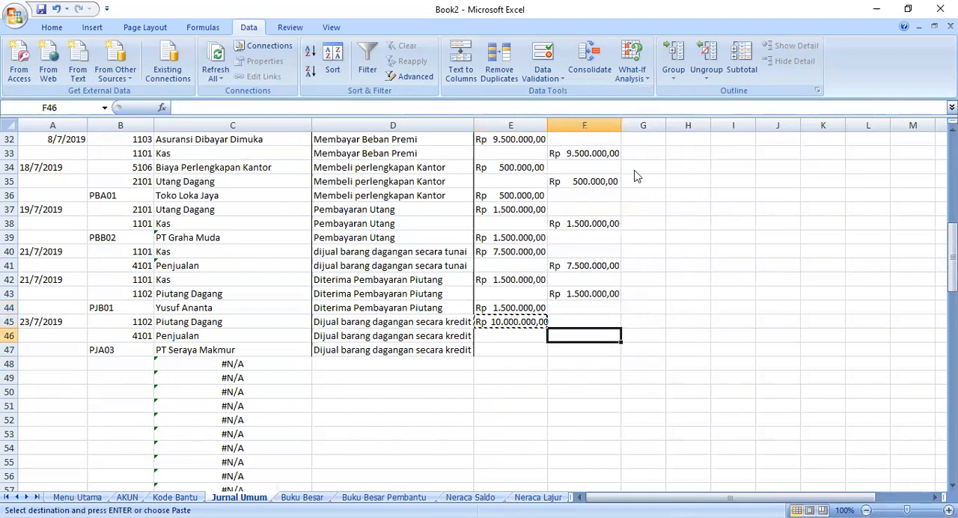
{"action": "right_click", "coordinate": [578, 338]}
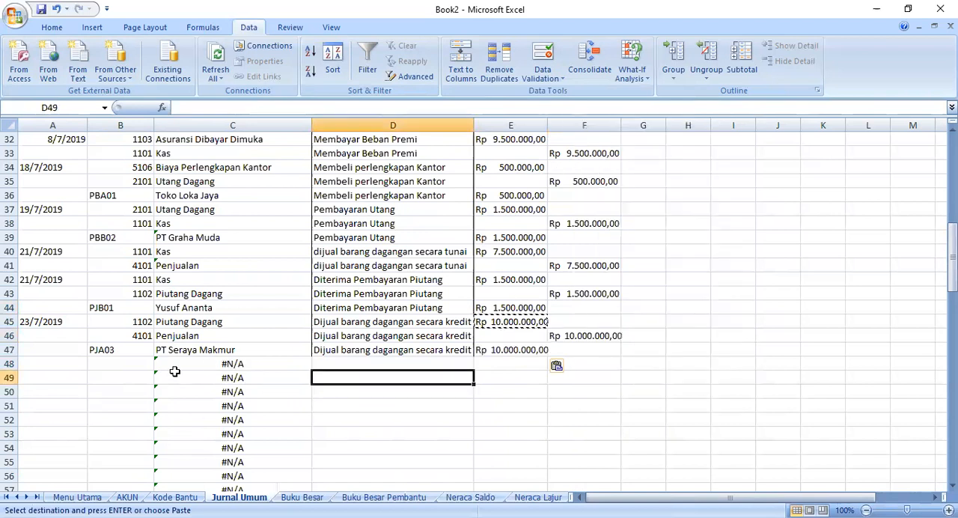
- Enter the date 24/7/2019 in A48 for the next transaction
{"action": "left_click", "coordinate": [112, 366]}
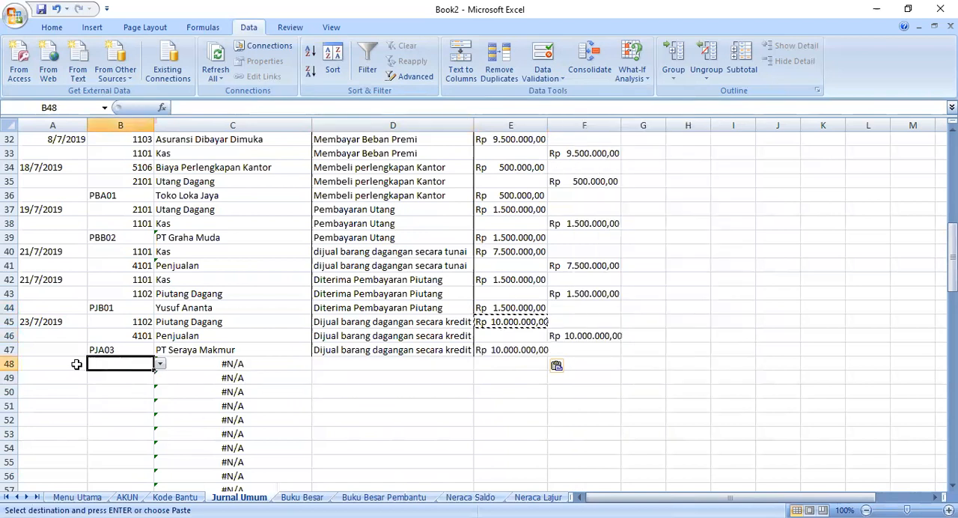
{"action": "left_click", "coordinate": [75, 364]}
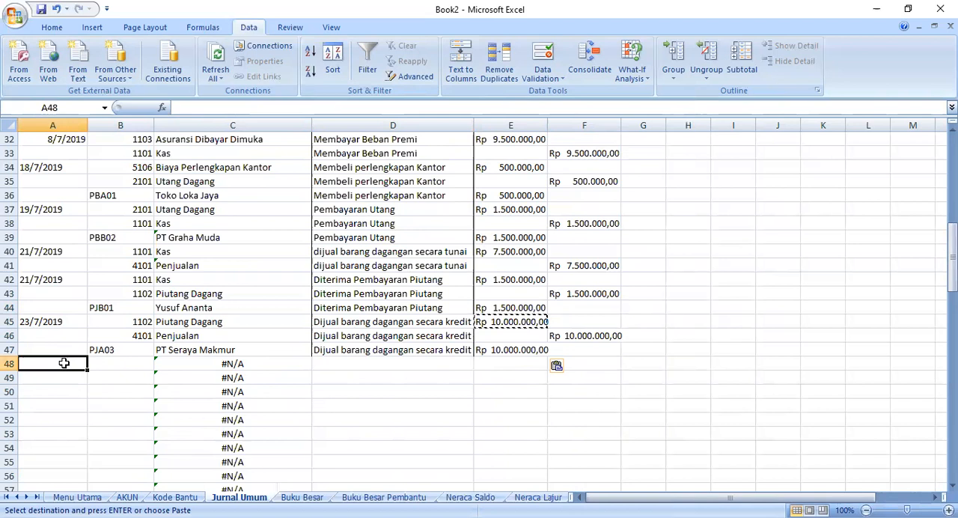
{"action": "type", "text": "24/"}
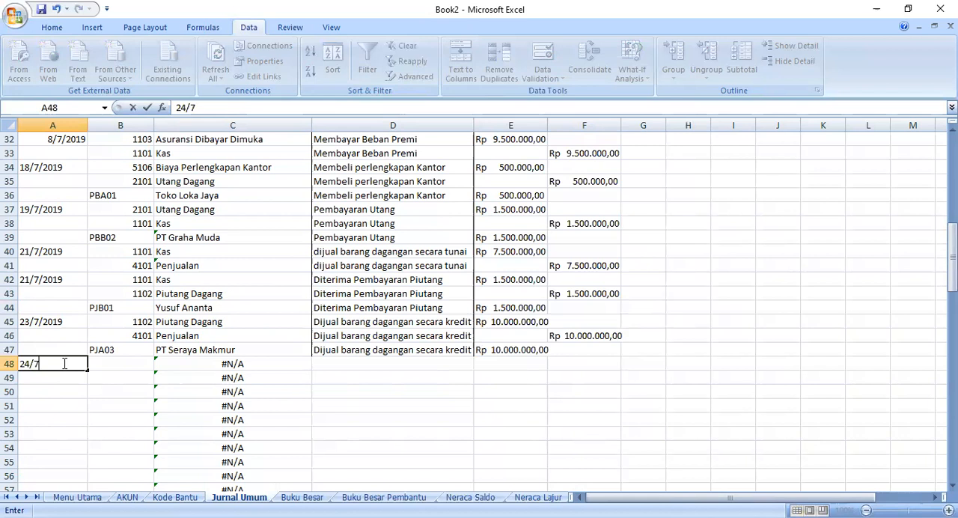
{"action": "type", "text": "7/2019"}
{"action": "left_click", "coordinate": [101, 363]}
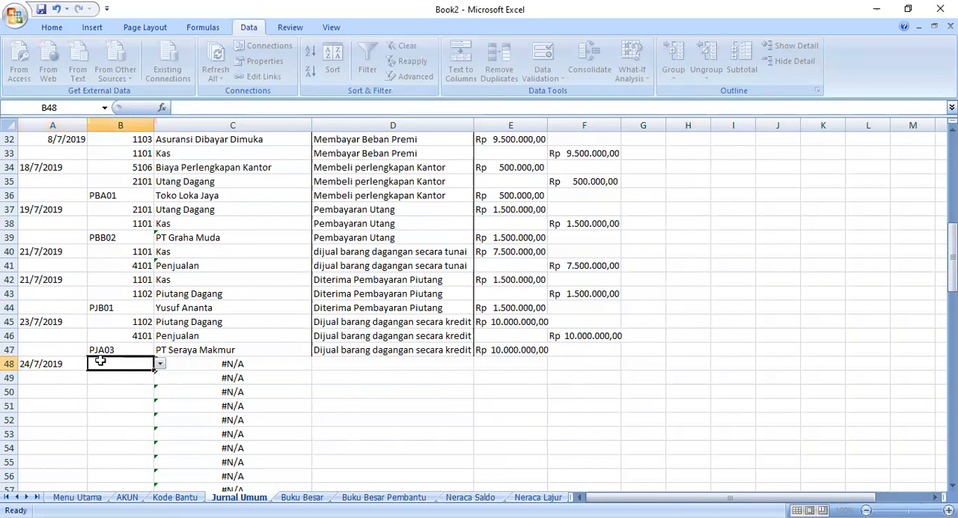
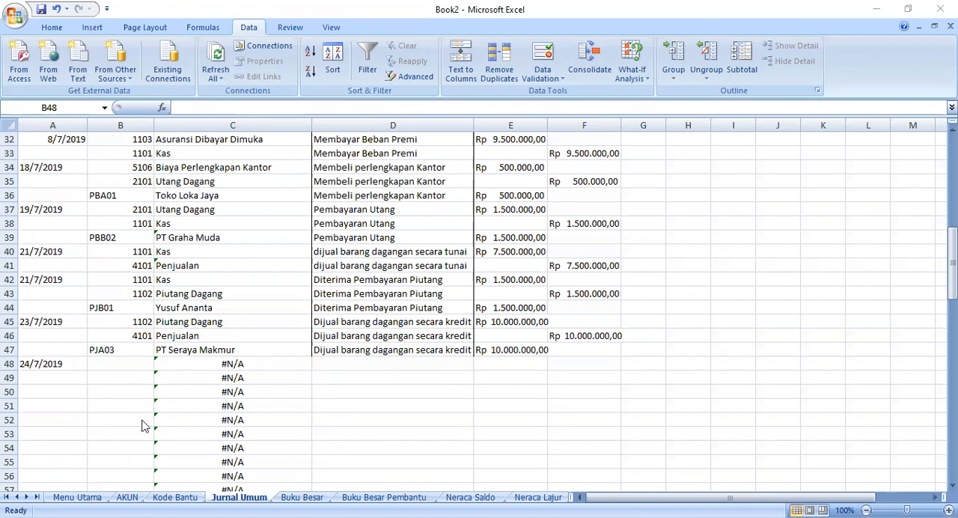
- Choose account code 1102 in B48 for the 24/7/2019 transaction
{"action": "left_click", "coordinate": [127, 367]}
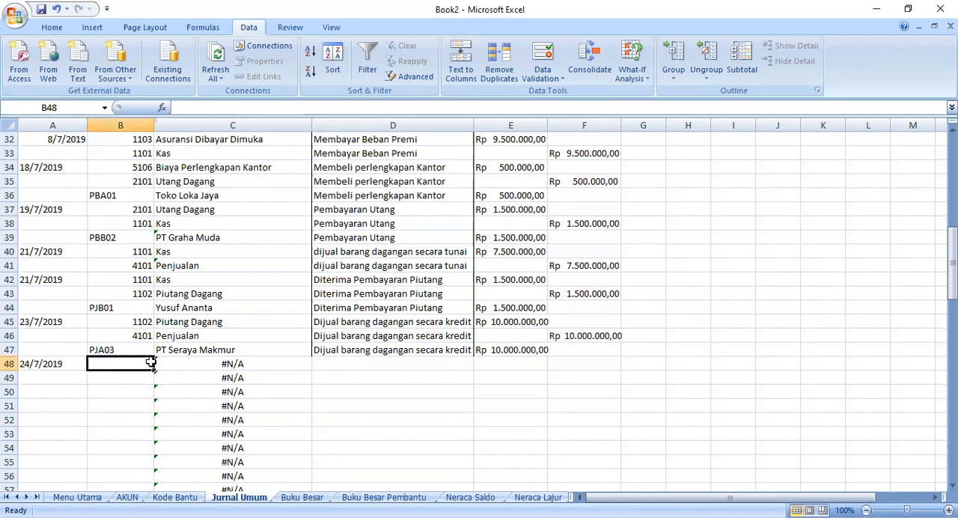
{"action": "left_click", "coordinate": [159, 365]}
{"action": "left_click", "coordinate": [159, 365]}
{"action": "left_click", "coordinate": [159, 364]}
{"action": "left_click", "coordinate": [149, 386]}
- Rewrite the C48 lookup as =VLOOKUP(B48,AKUN!A5:B26,2,FALSE), taking the table range from the AKUN sheet
{"action": "left_click", "coordinate": [184, 367]}
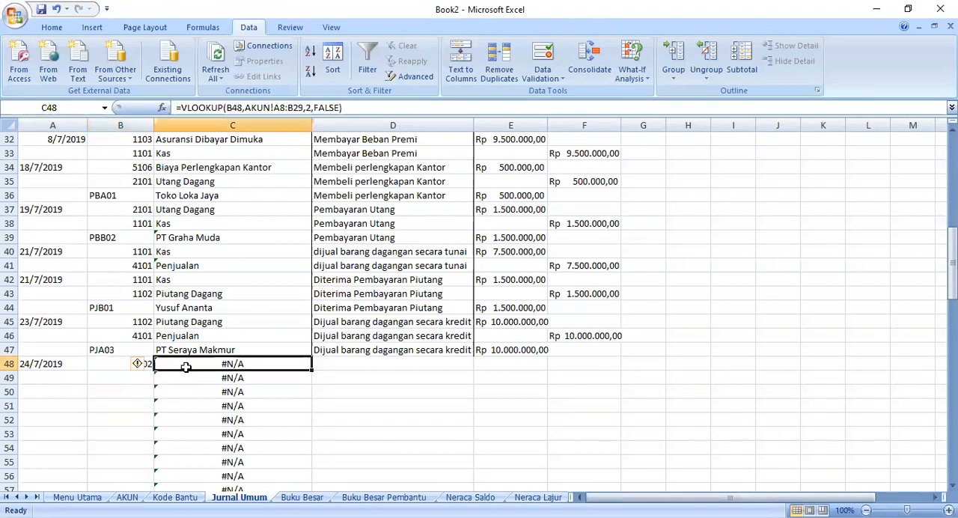
{"action": "left_click", "coordinate": [345, 111]}
{"action": "left_click_drag", "start_coordinate": [342, 107], "coordinate": [246, 110]}
{"action": "key", "text": "BackSpace"}
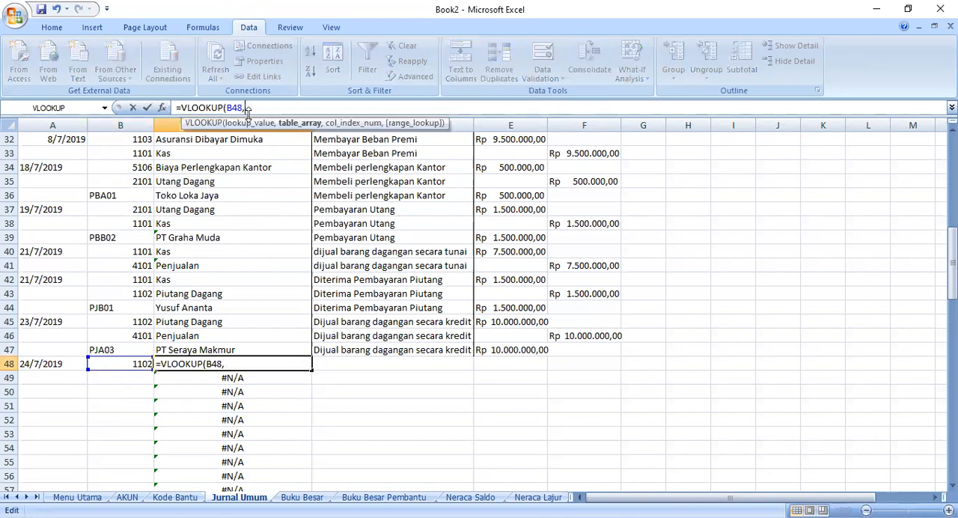
{"action": "left_click", "coordinate": [127, 498]}
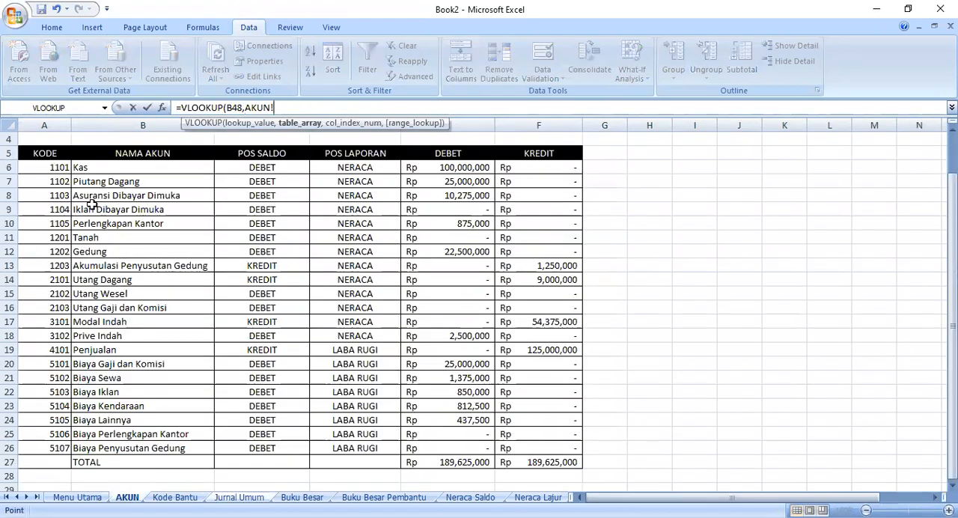
{"action": "left_click_drag", "start_coordinate": [48, 153], "coordinate": [116, 171]}
{"action": "left_click_drag", "start_coordinate": [188, 415], "coordinate": [188, 450]}
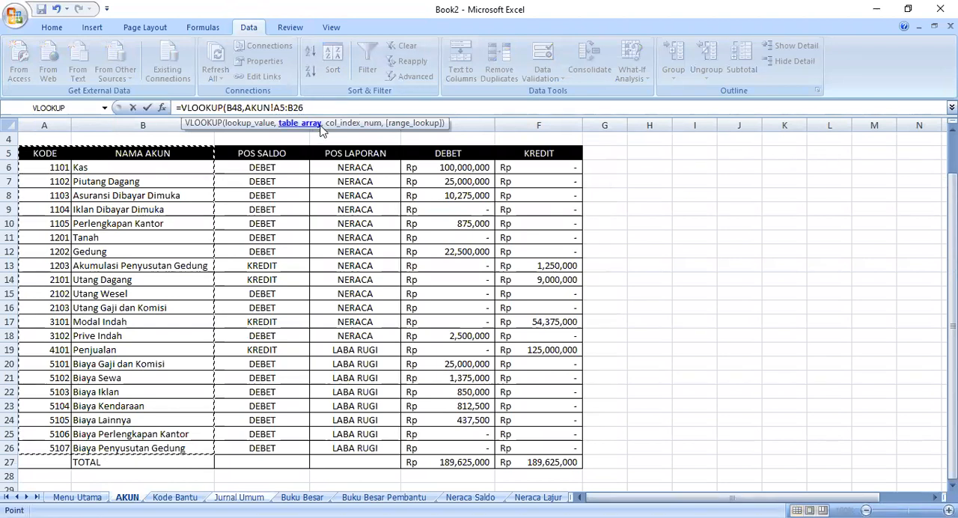
{"action": "type", "text": ",2,false"}
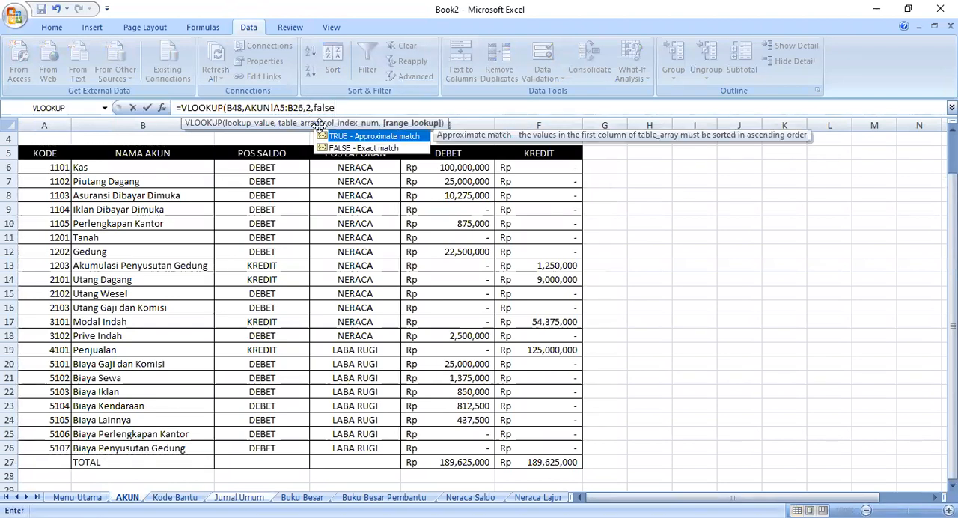
{"action": "type", "text": ")"}
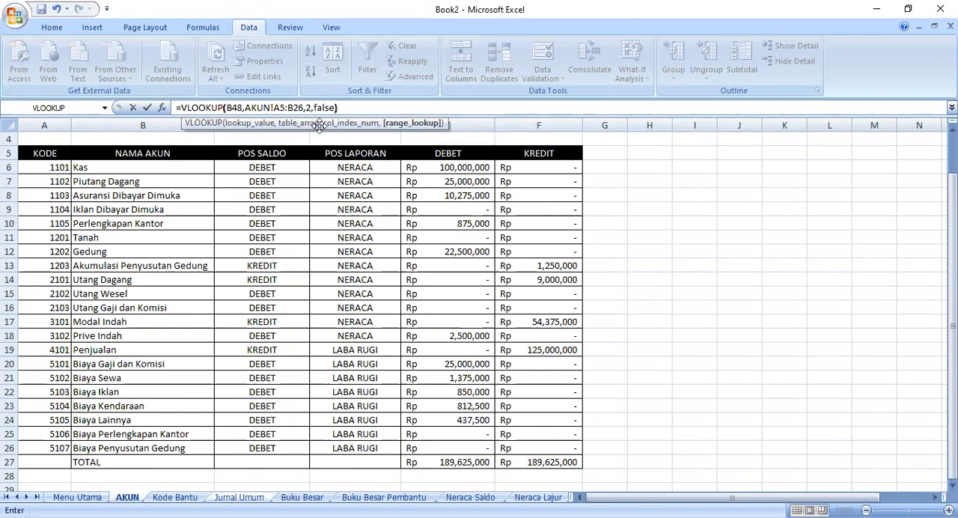
{"action": "key", "text": "Return"}
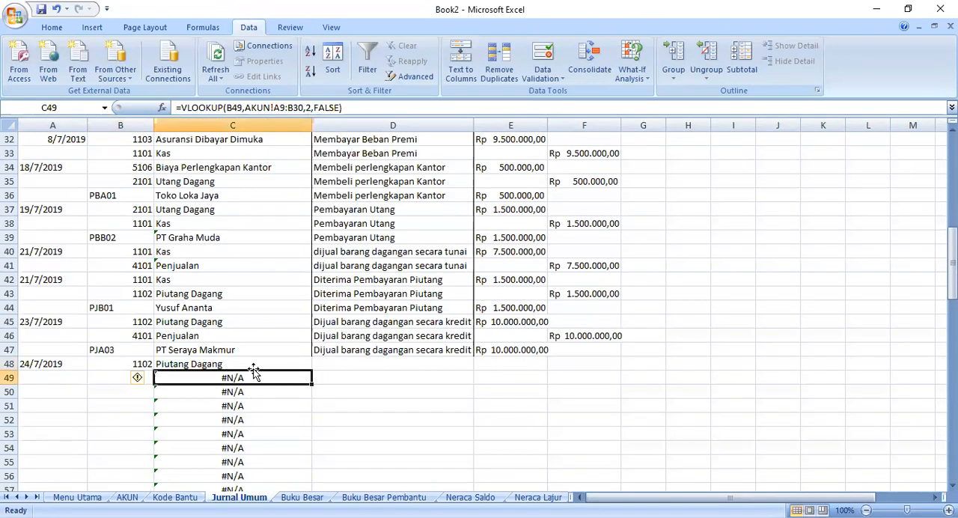
- Fill the C48 account-name formula down to C49
{"action": "key", "text": "Up"}
{"action": "left_click_drag", "start_coordinate": [311, 372], "coordinate": [313, 381]}
{"action": "left_click", "coordinate": [340, 376]}
{"action": "left_click", "coordinate": [325, 365]}
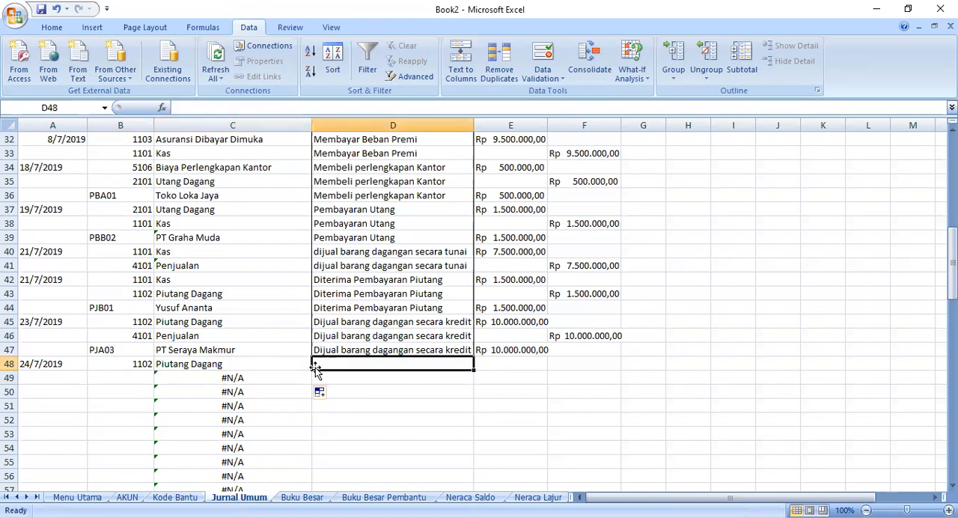
- Choose account code 4101 in B49 as the credit account of the 24/7/2019 transaction
{"action": "left_click", "coordinate": [127, 380]}
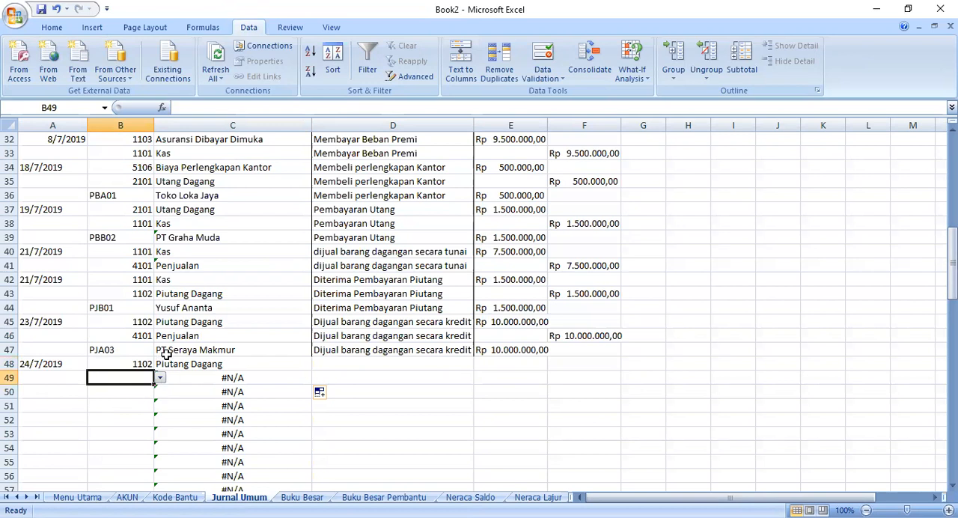
{"action": "left_click", "coordinate": [160, 379]}
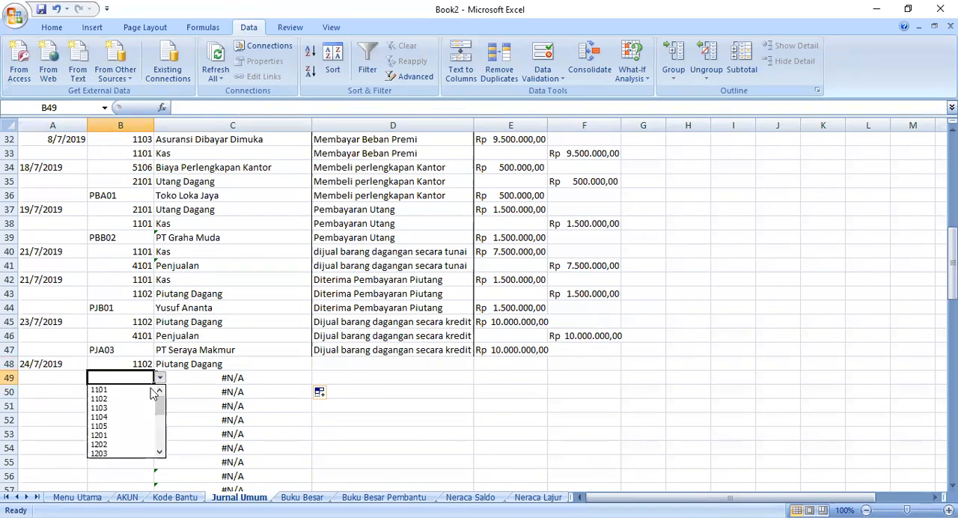
{"action": "left_click", "coordinate": [167, 416]}
{"action": "left_click", "coordinate": [167, 380]}
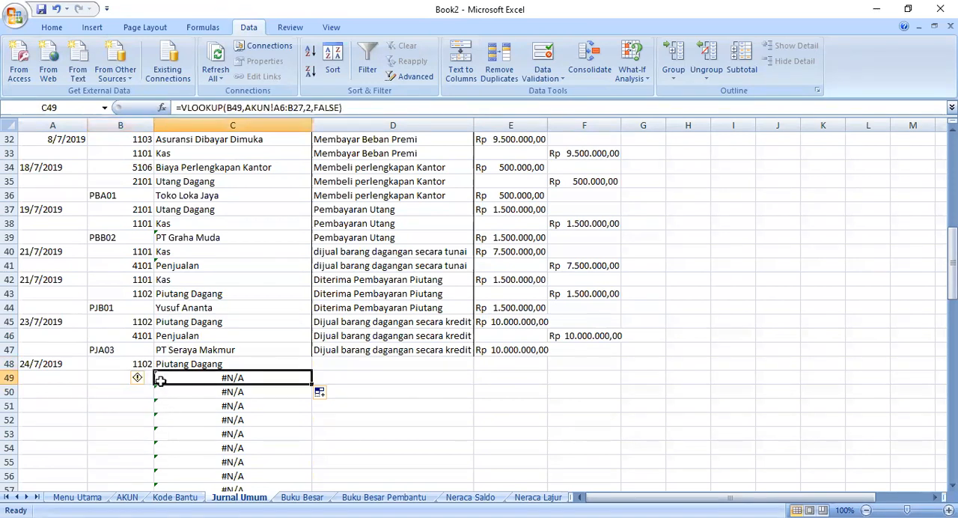
{"action": "left_click", "coordinate": [138, 379]}
{"action": "left_click", "coordinate": [160, 378]}
{"action": "left_click_drag", "start_coordinate": [159, 406], "coordinate": [160, 428]}
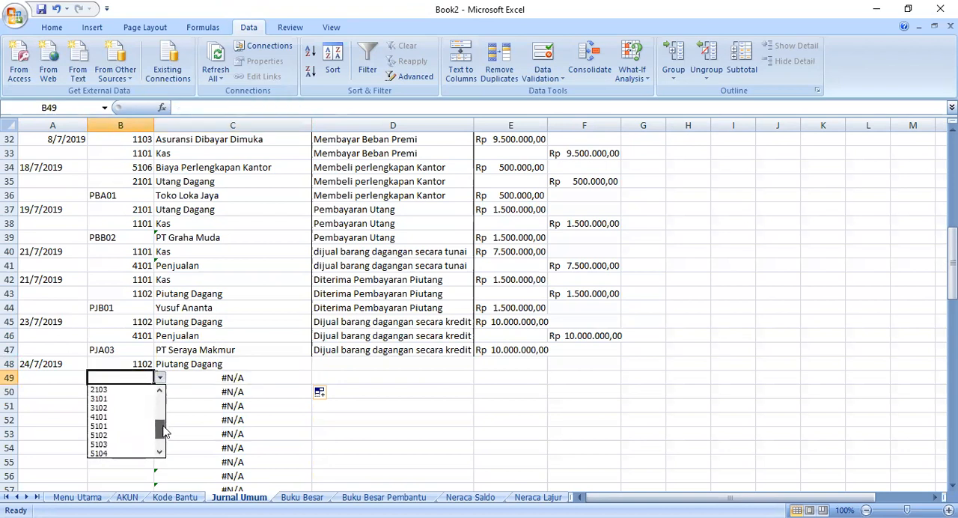
{"action": "left_click", "coordinate": [118, 417]}
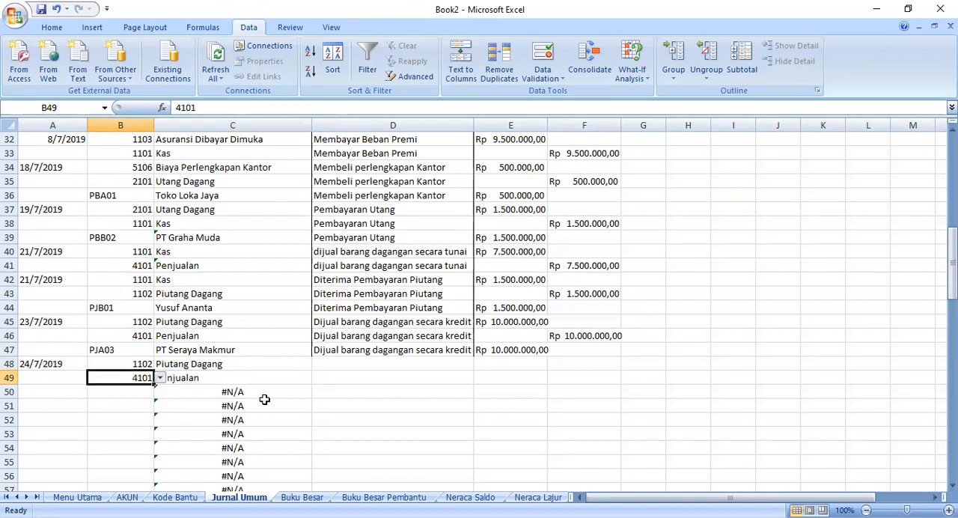
- Change the list validation source of B50 to =KODE_bantu so it offers the helper codes
{"action": "left_click", "coordinate": [123, 390]}
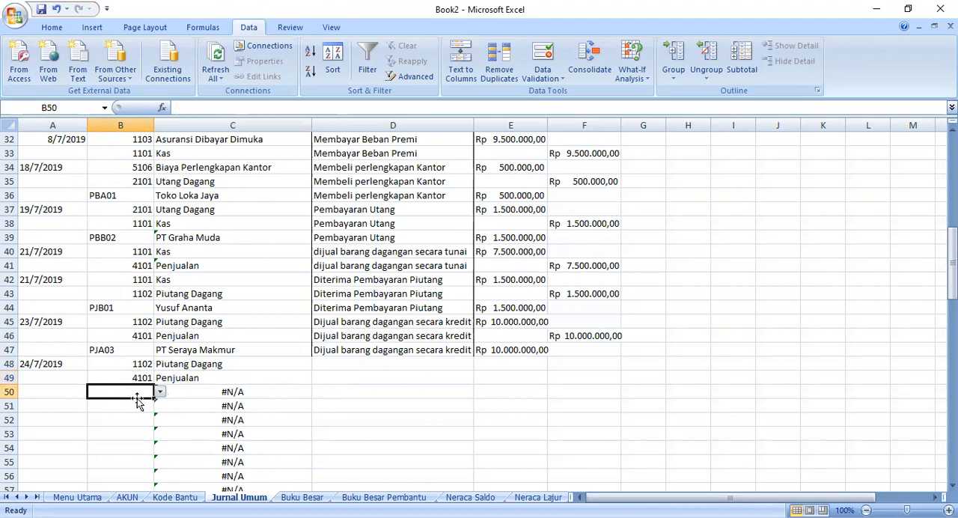
{"action": "left_click", "coordinate": [541, 83]}
{"action": "left_click", "coordinate": [553, 95]}
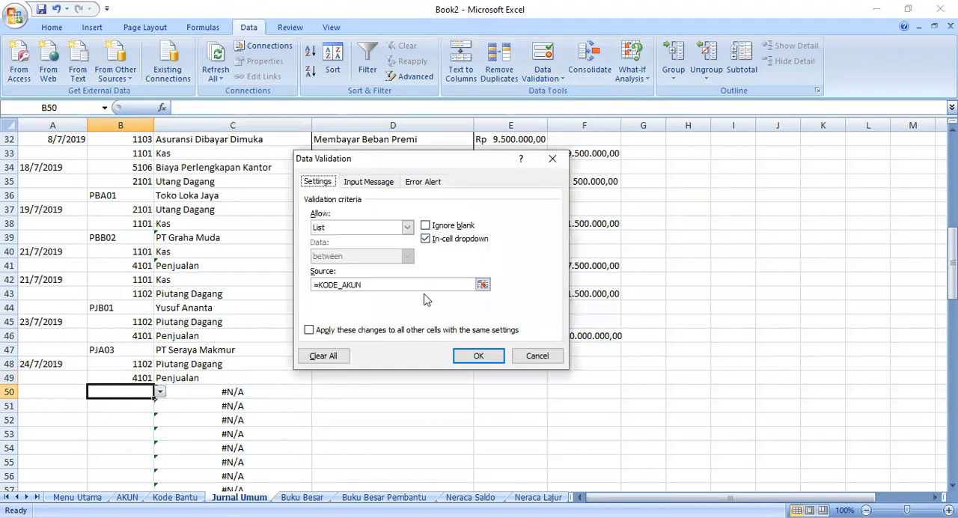
{"action": "left_click", "coordinate": [395, 284]}
{"action": "key", "text": "BackSpace"}
{"action": "key", "text": "BackSpace"}
{"action": "key", "text": "BackSpace"}
{"action": "key", "text": "BackSpace"}
{"action": "type", "text": "bantu"}
{"action": "left_click", "coordinate": [473, 355]}
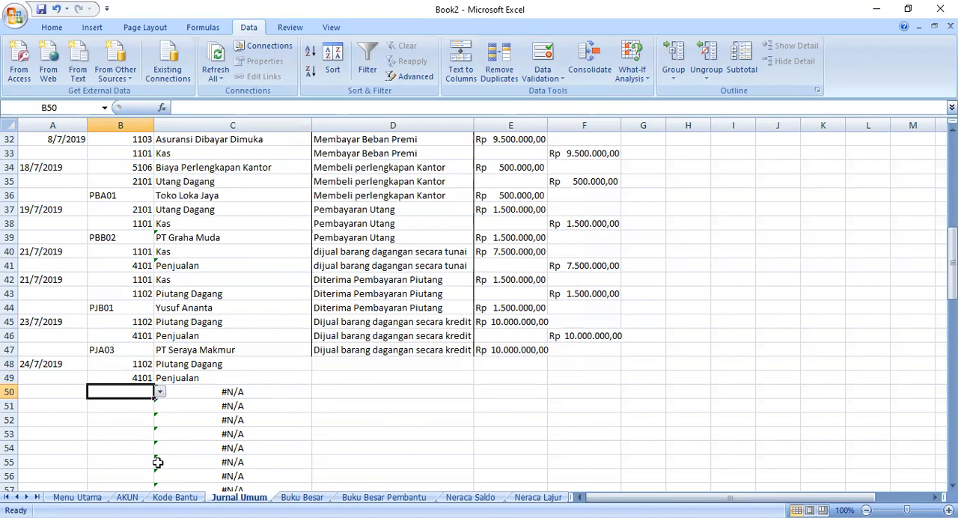
- Look up the customer codes on the Kode Bantu sheet and choose PJA01 in B50 of Jurnal Umum
{"action": "left_click", "coordinate": [177, 497]}
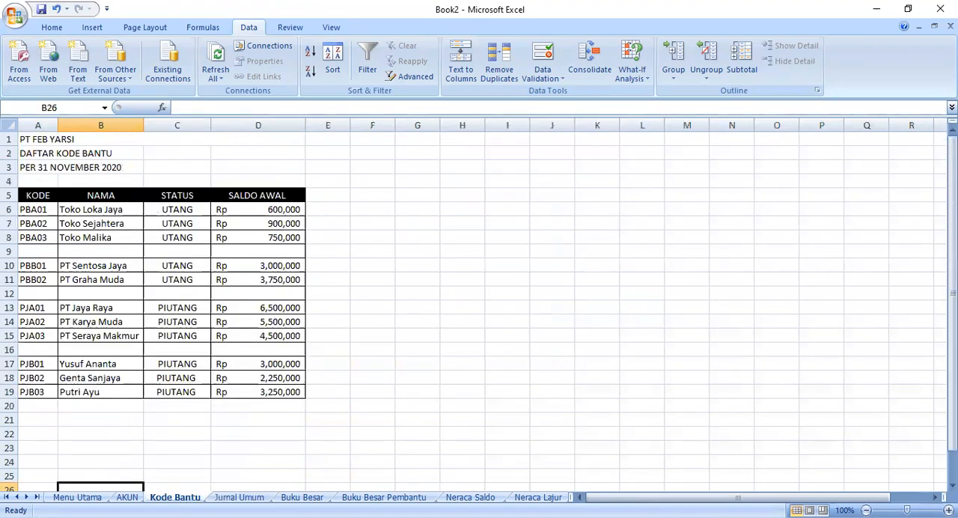
{"action": "left_click", "coordinate": [232, 498]}
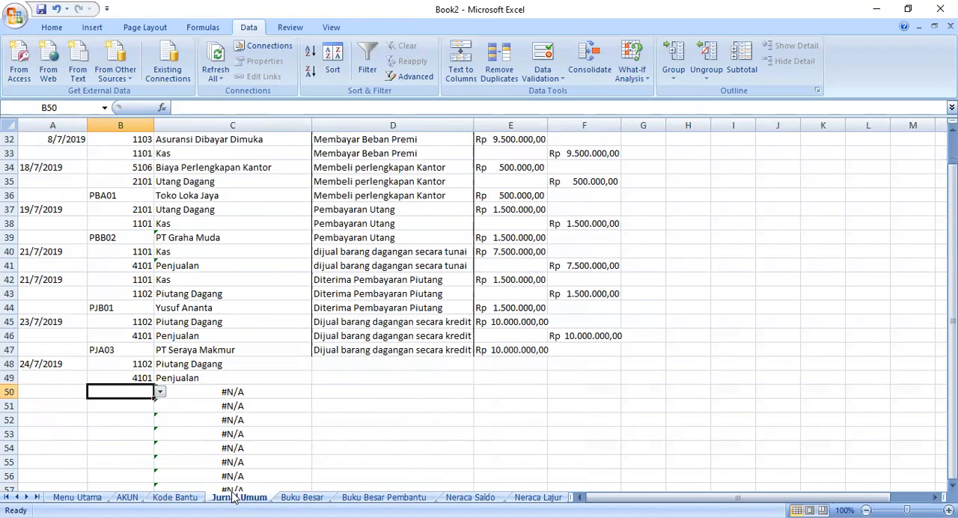
{"action": "left_click", "coordinate": [160, 392]}
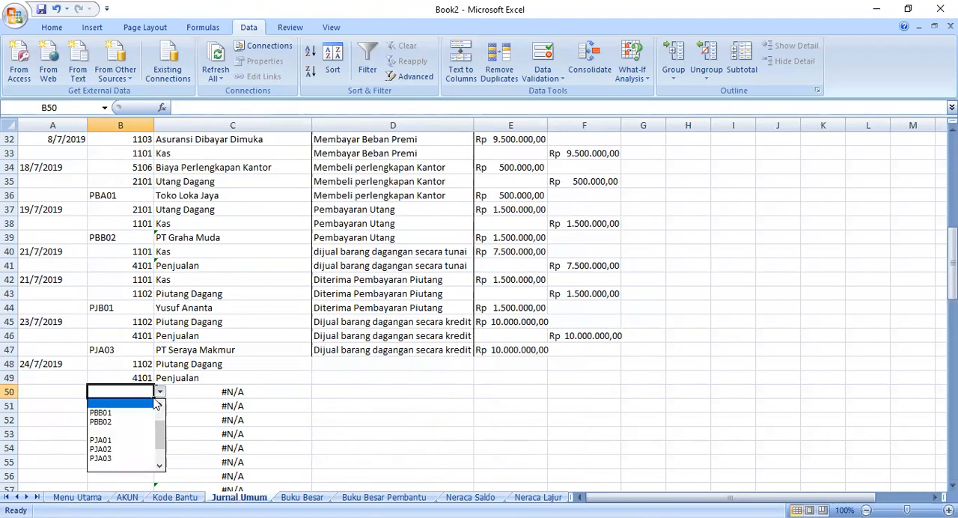
{"action": "left_click", "coordinate": [141, 443]}
- Remove the AKUN range and remaining arguments from the C50 lookup formula and point its table reference to the Kode Bantu sheet
{"action": "left_click", "coordinate": [206, 390]}
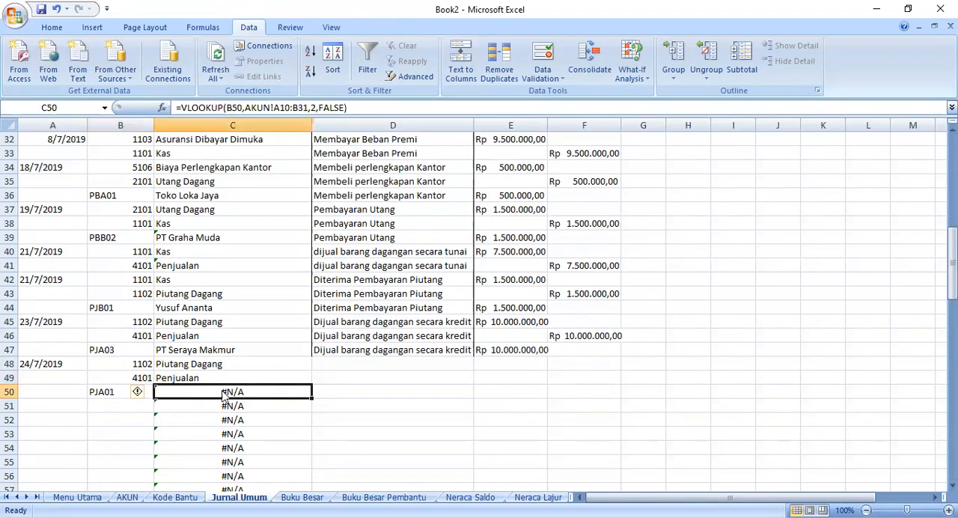
{"action": "left_click", "coordinate": [351, 108]}
{"action": "left_click_drag", "start_coordinate": [348, 108], "coordinate": [246, 108]}
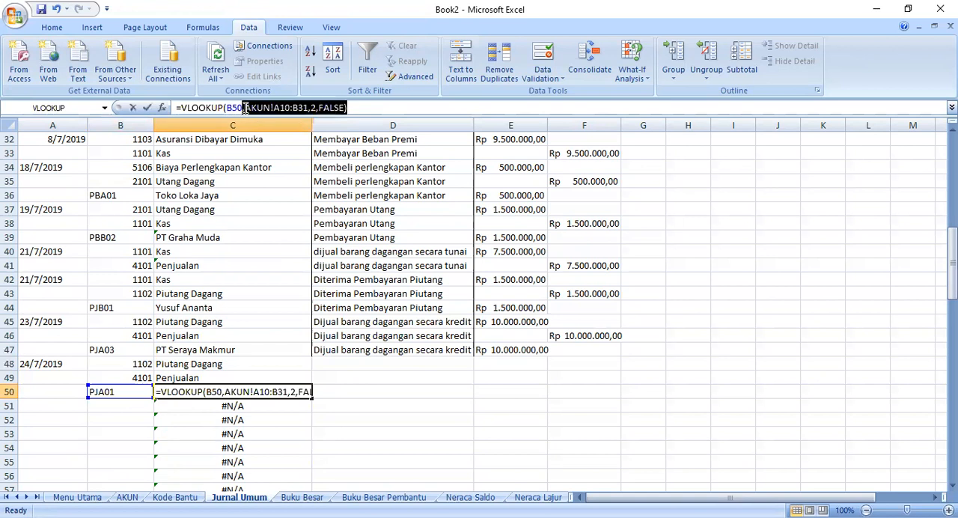
{"action": "key", "text": "BackSpace"}
{"action": "left_click", "coordinate": [182, 487]}
{"action": "left_click", "coordinate": [174, 497]}
{"action": "left_click_drag", "start_coordinate": [303, 108], "coordinate": [246, 107]}
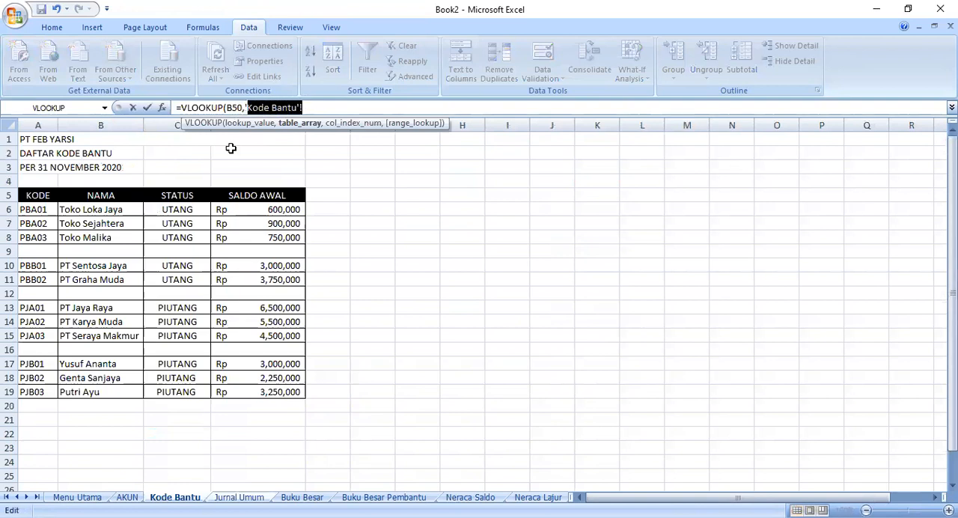
{"action": "key", "text": "BackSpace"}
{"action": "left_click_drag", "start_coordinate": [36, 196], "coordinate": [38, 210]}
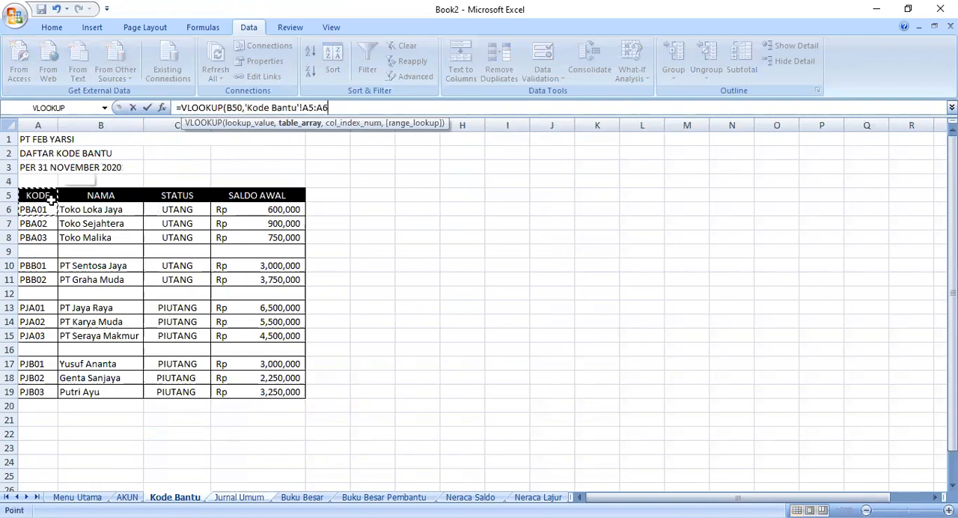
{"action": "left_click", "coordinate": [50, 199]}
{"action": "left_click_drag", "start_coordinate": [118, 342], "coordinate": [124, 394]}
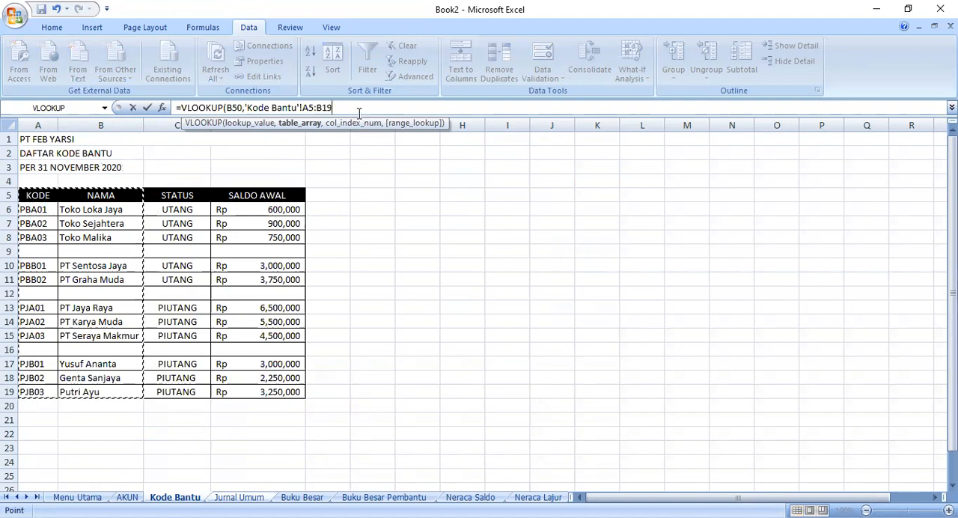
{"action": "left_click_drag", "start_coordinate": [332, 108], "coordinate": [246, 108]}
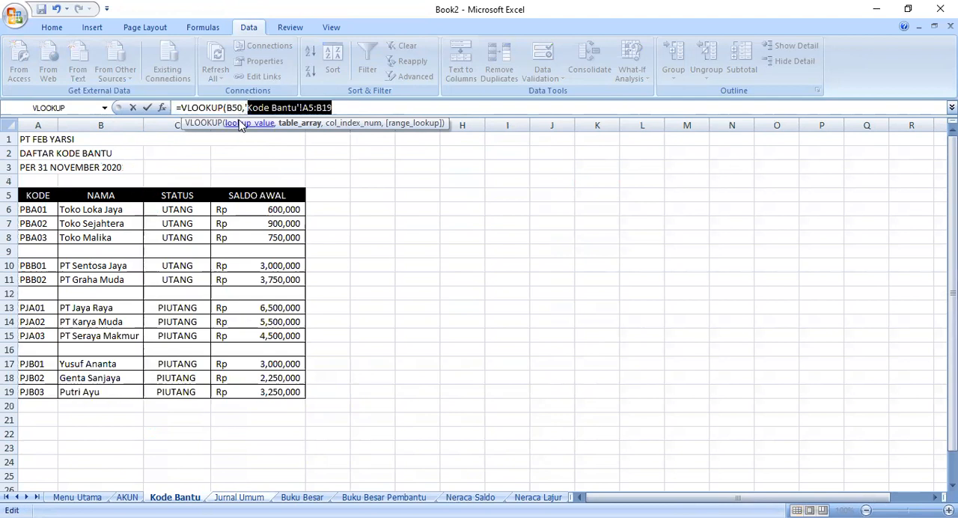
{"action": "key", "text": "Delete"}
- Complete the C50 VLOOKUP with the Kode Bantu range A5:B19, column 2 and FALSE
{"action": "left_click", "coordinate": [44, 197]}
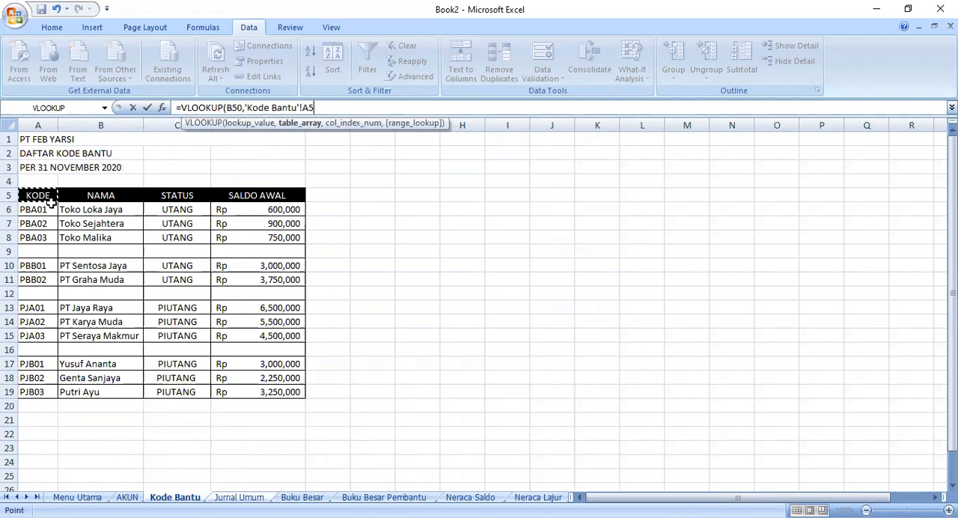
{"action": "left_click", "coordinate": [132, 390], "text": "shift"}
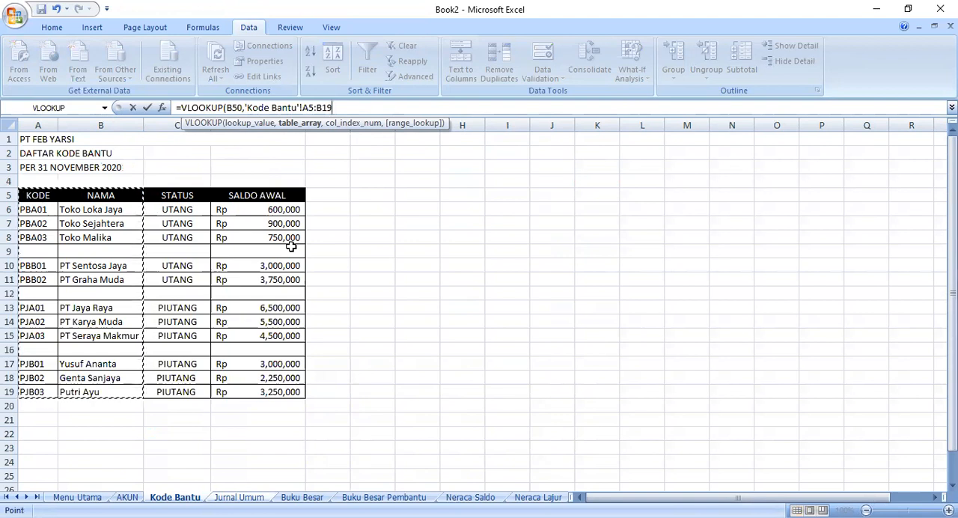
{"action": "type", "text": ",2,false"}
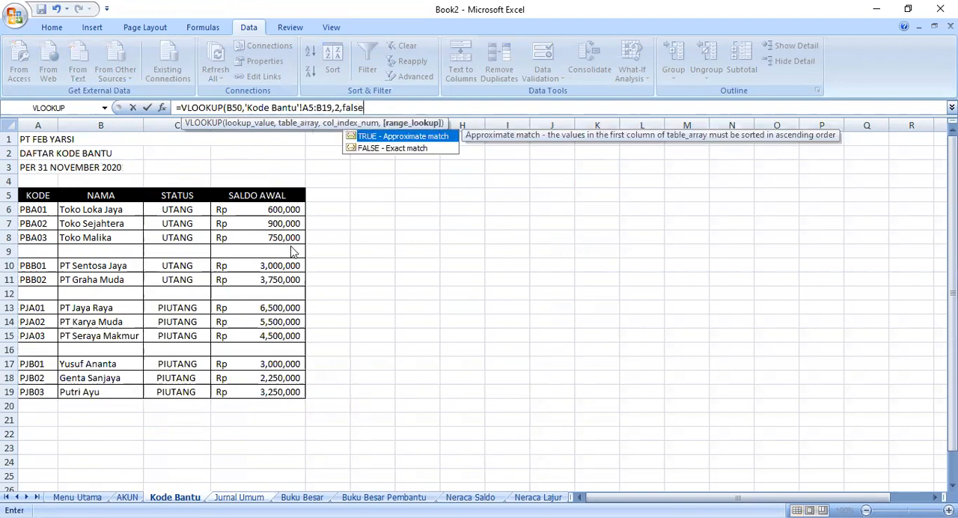
{"action": "key", "text": "Return"}
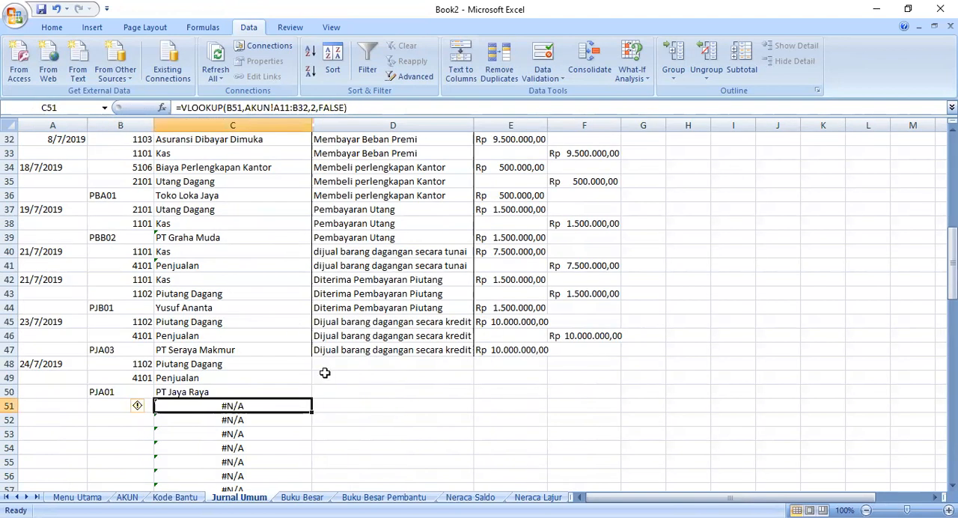
- Enter the description "dijual barang dagangan secara kredit" in D48 and fill it down to D50
{"action": "left_click", "coordinate": [323, 366]}
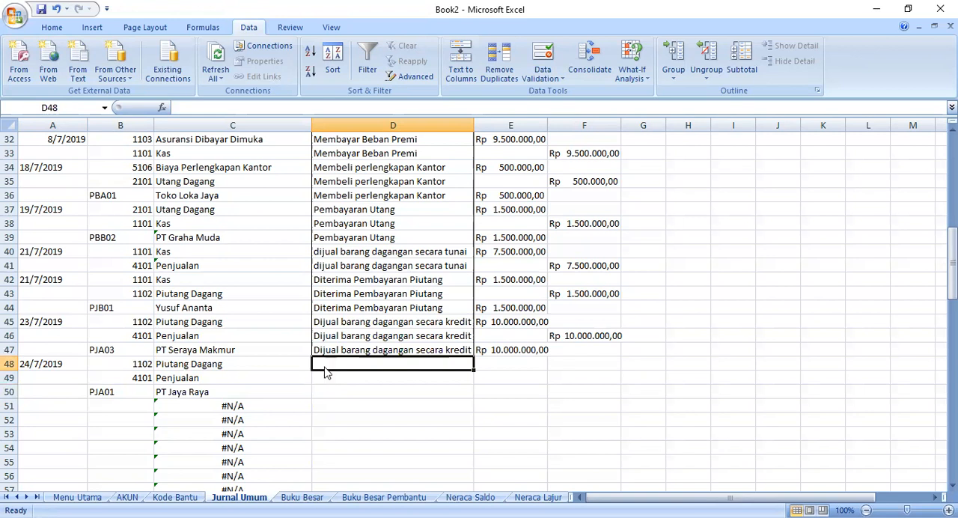
{"action": "type", "text": "dijual barang"}
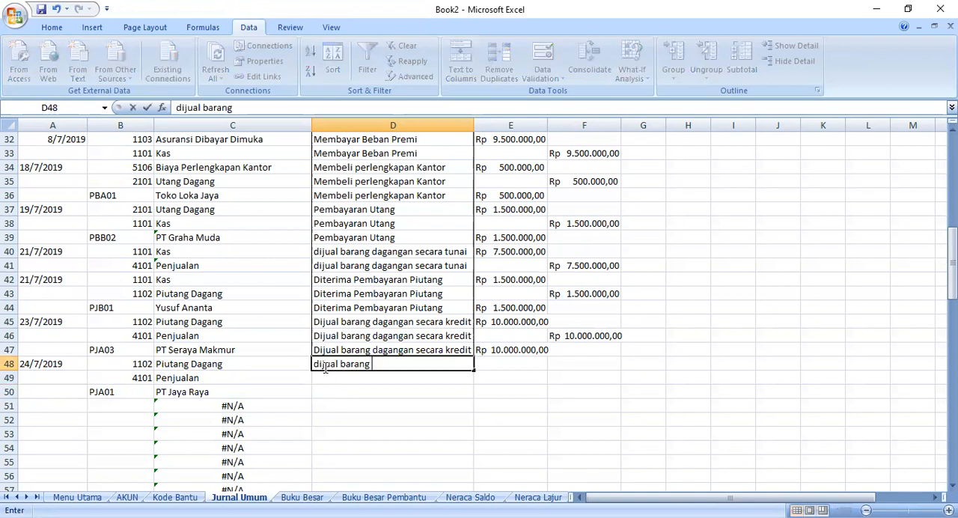
{"action": "type", "text": " dagangan secara kredit"}
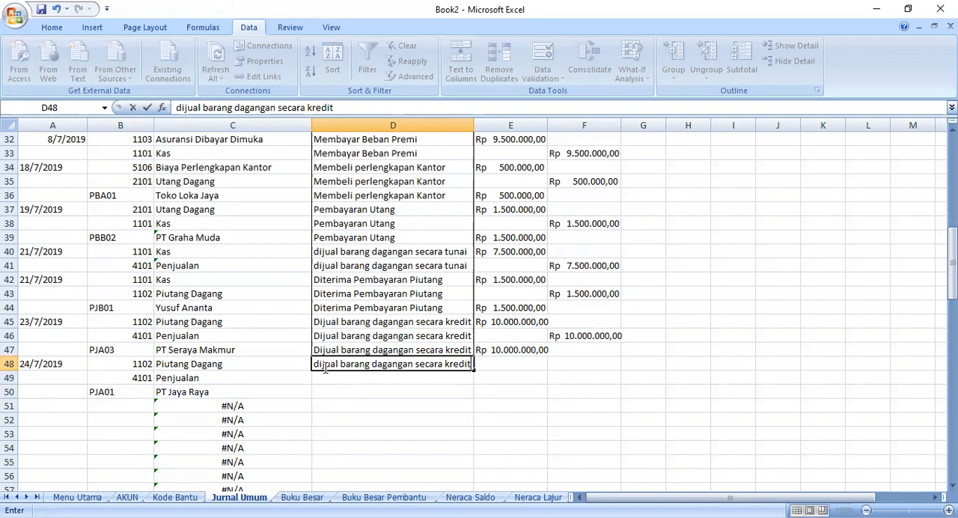
{"action": "left_click_drag", "start_coordinate": [475, 372], "coordinate": [472, 393]}
- Copy the debit amount from E47 into E48 of Jurnal Umum
{"action": "left_click", "coordinate": [490, 365]}
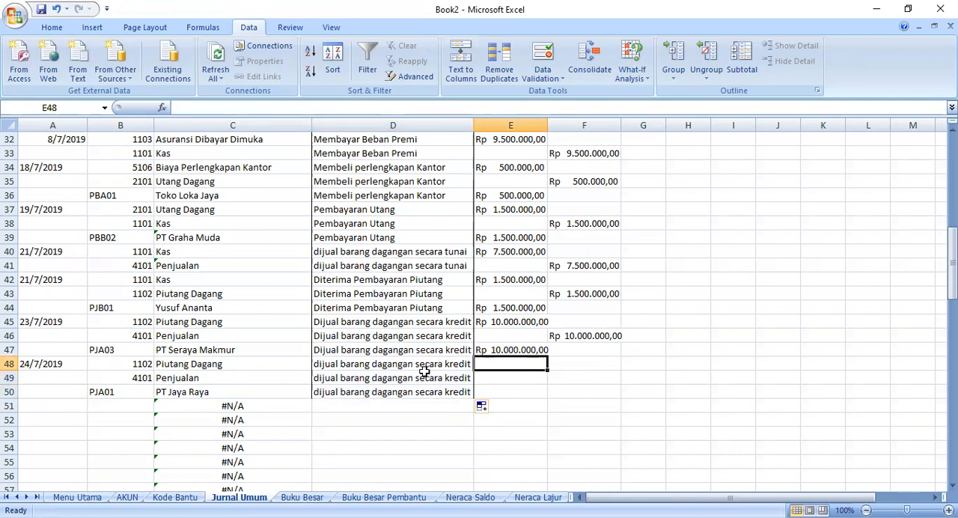
{"action": "left_click", "coordinate": [496, 352]}
{"action": "right_click", "coordinate": [496, 351]}
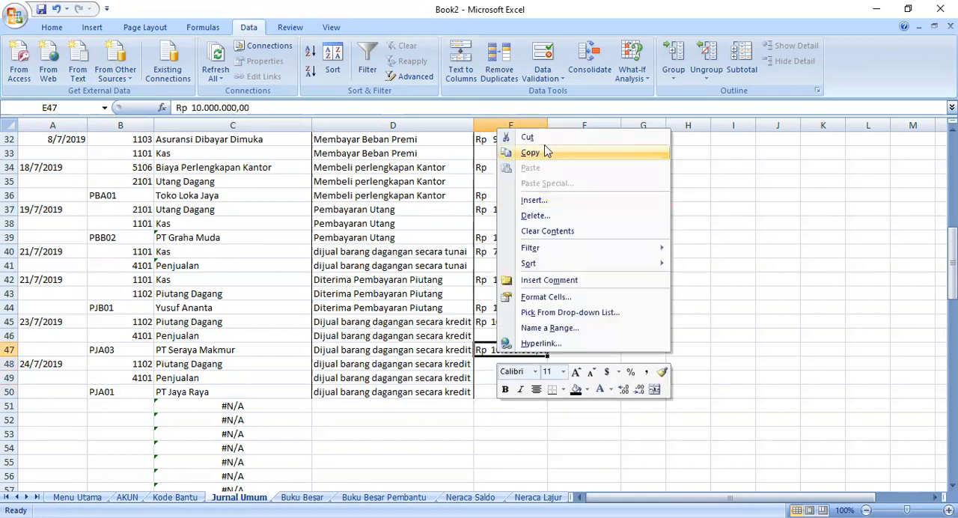
{"action": "left_click", "coordinate": [544, 152]}
{"action": "left_click", "coordinate": [487, 369]}
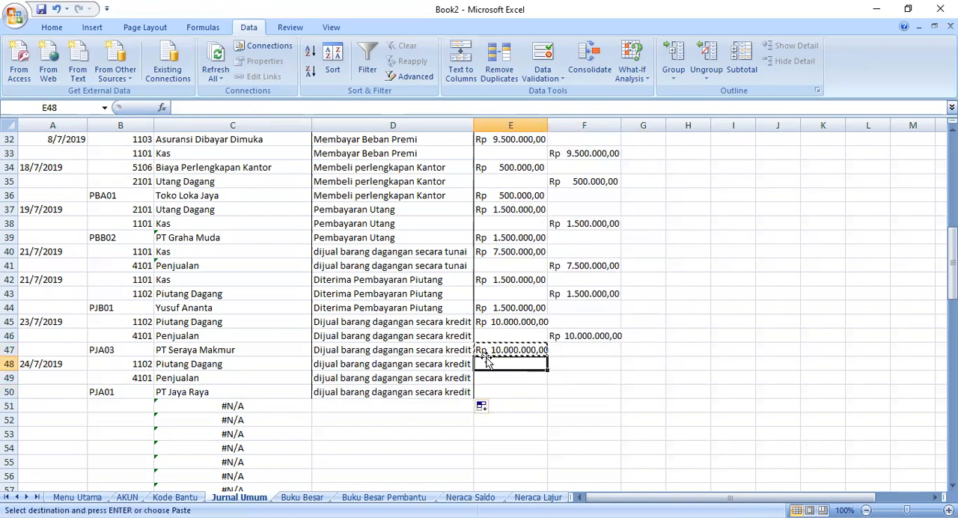
{"action": "right_click", "coordinate": [489, 367]}
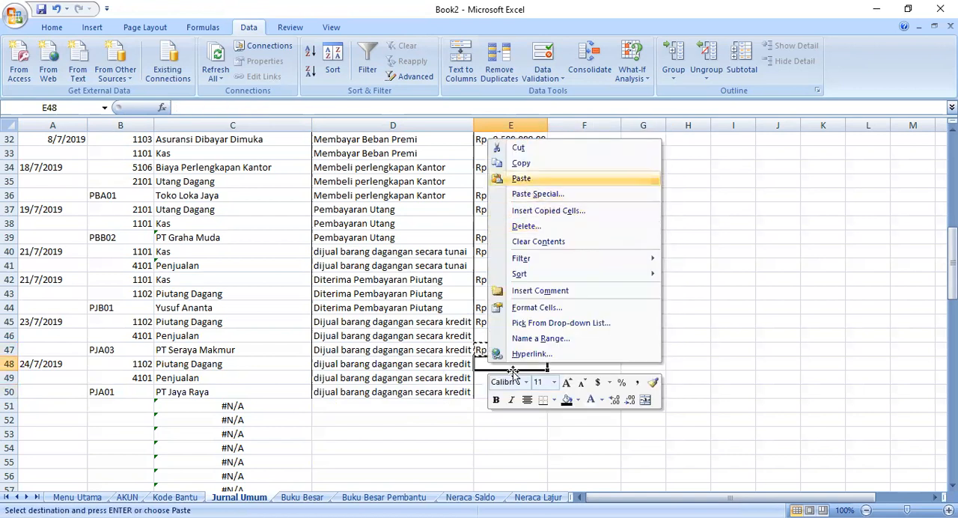
{"action": "left_click", "coordinate": [521, 178]}
- Set the amount in E48 to Rp 3.000.000,00
{"action": "double_click", "coordinate": [499, 362]}
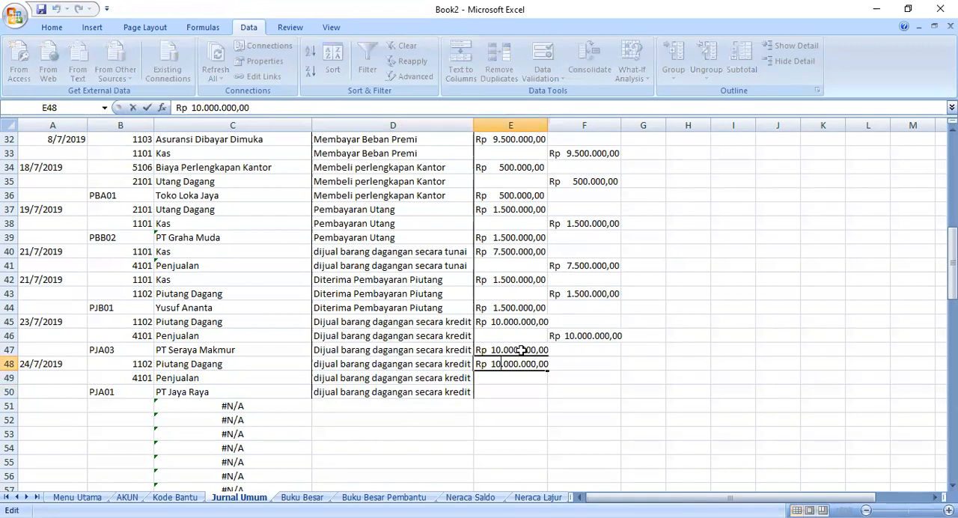
{"action": "key", "text": "BackSpace"}
{"action": "key", "text": "BackSpace"}
{"action": "type", "text": "2"}
{"action": "key", "text": "BackSpace"}
{"action": "type", "text": "3"}
{"action": "key", "text": "BackSpace"}
{"action": "key", "text": "BackSpace"}
{"action": "type", "text": "3"}
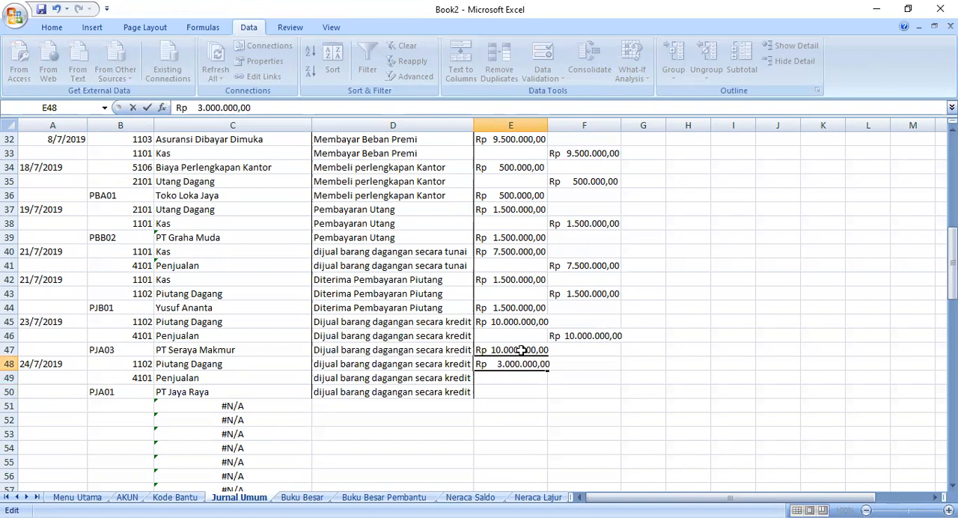
{"action": "left_click", "coordinate": [540, 422]}
- Copy the E48 amount into F49 for Penjualan and into E50 for the PJA01 customer row
{"action": "left_click", "coordinate": [506, 362]}
{"action": "right_click", "coordinate": [506, 362]}
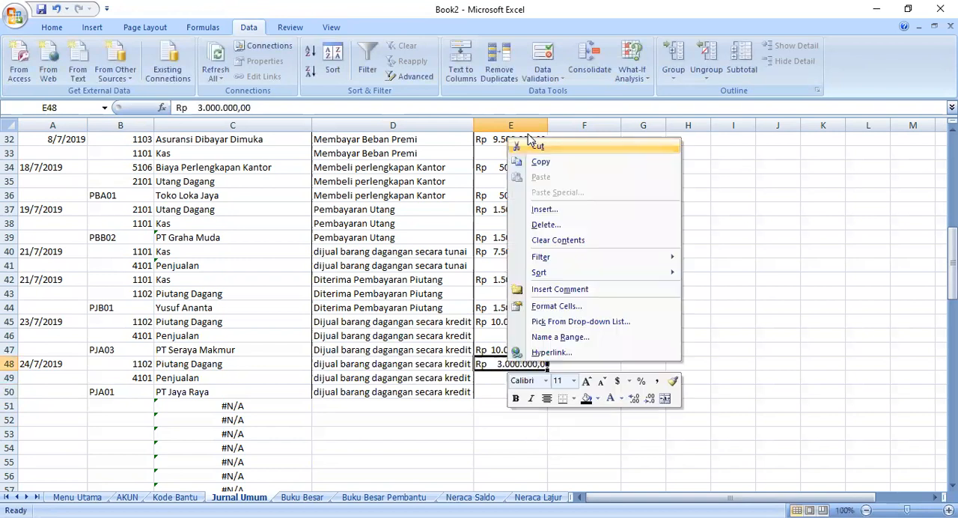
{"action": "left_click", "coordinate": [554, 162]}
{"action": "left_click", "coordinate": [572, 379]}
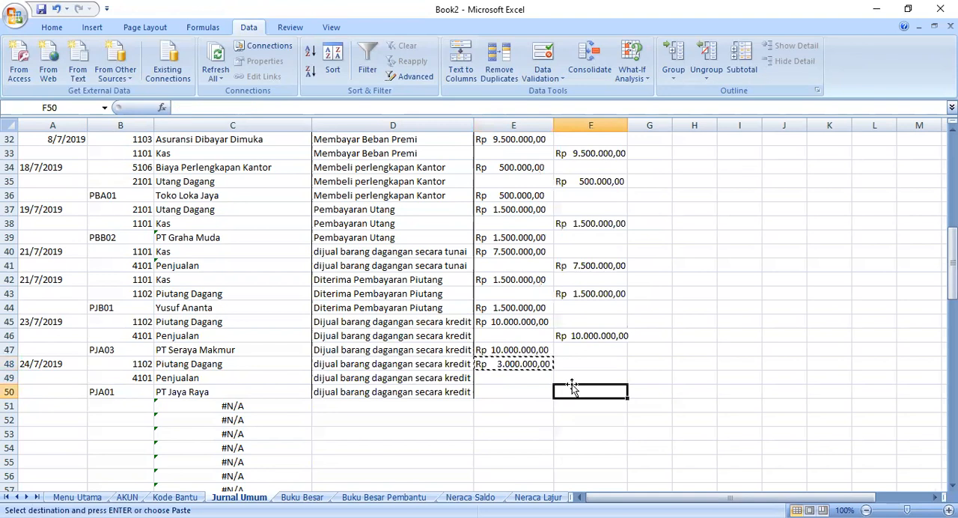
{"action": "right_click", "coordinate": [572, 379]}
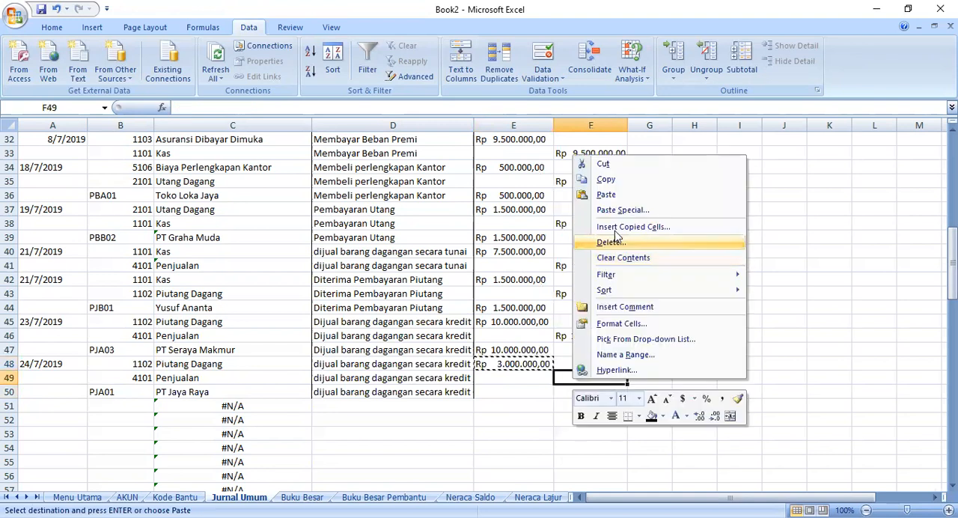
{"action": "left_click", "coordinate": [599, 196]}
{"action": "left_click", "coordinate": [503, 386]}
{"action": "right_click", "coordinate": [503, 386]}
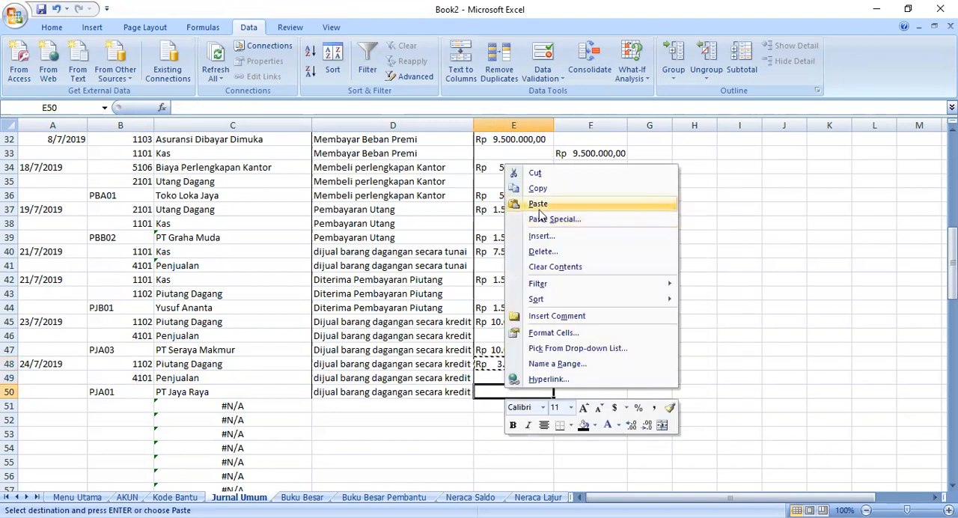
{"action": "left_click", "coordinate": [535, 203]}
{"action": "left_click", "coordinate": [329, 420]}
- Start a new entry with the date 24/7/2019 in A51 and choose account code 1101 in B51
{"action": "scroll", "coordinate": [73, 355], "scroll_direction": "down", "scroll_amount": 2}
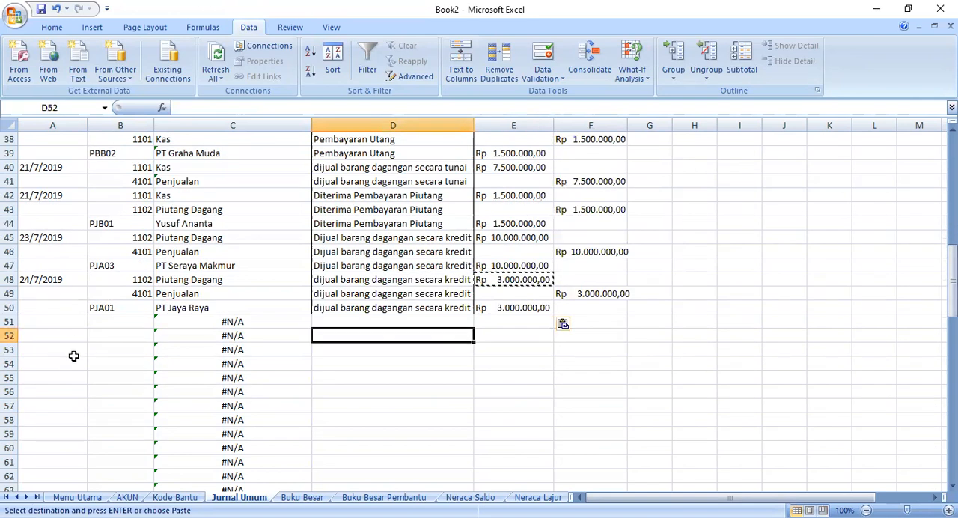
{"action": "left_click", "coordinate": [73, 323]}
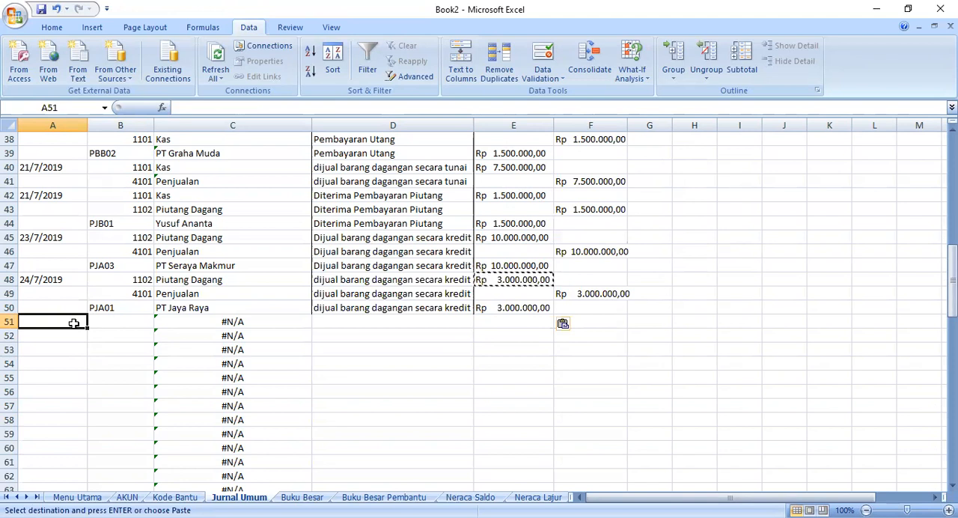
{"action": "type", "text": "24/"}
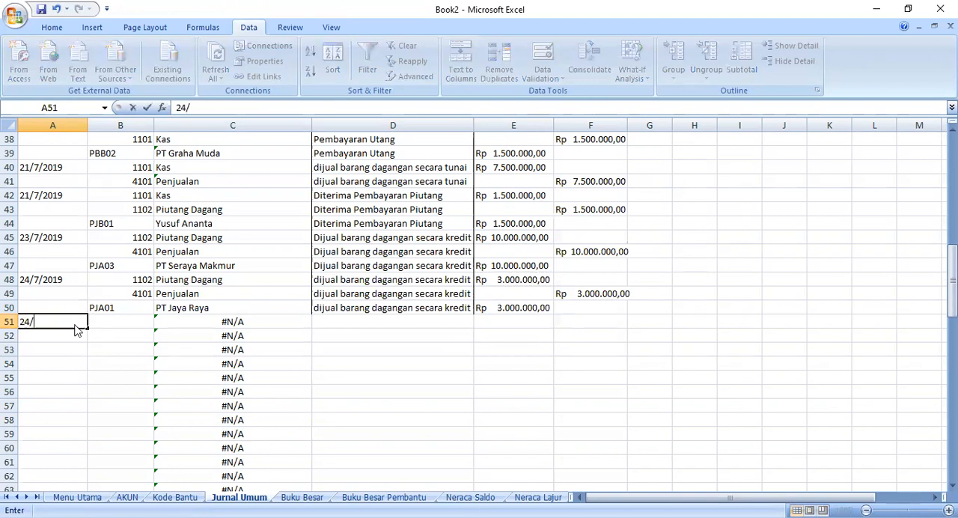
{"action": "type", "text": "7/2019"}
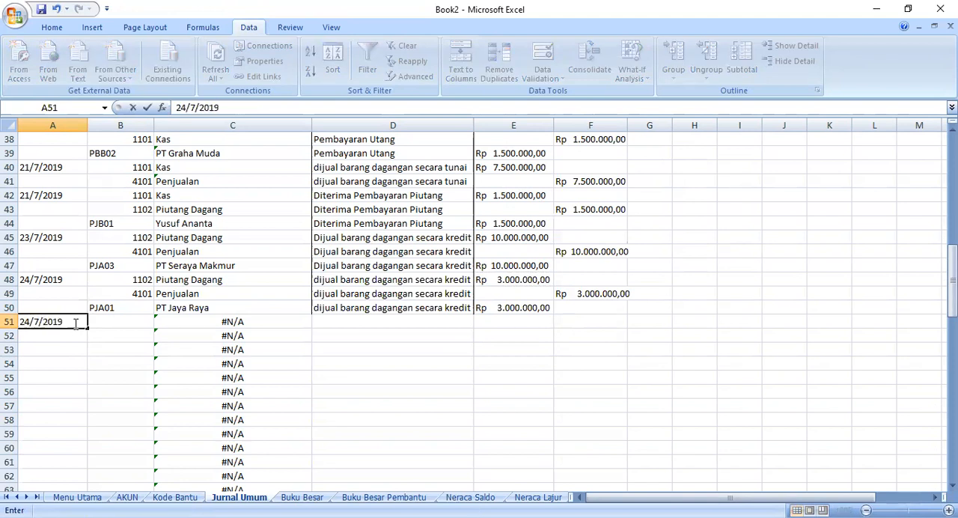
{"action": "left_click", "coordinate": [131, 321]}
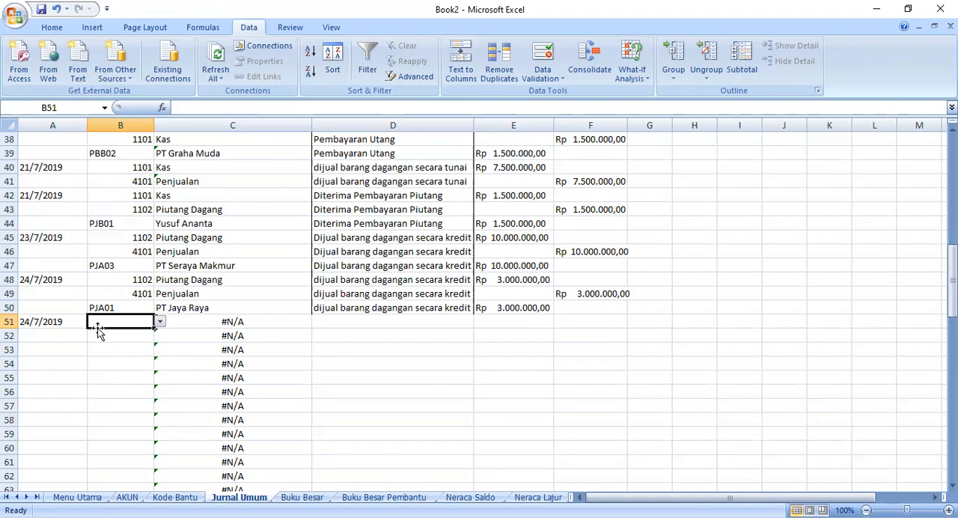
{"action": "left_click", "coordinate": [159, 320]}
{"action": "left_click", "coordinate": [140, 321]}
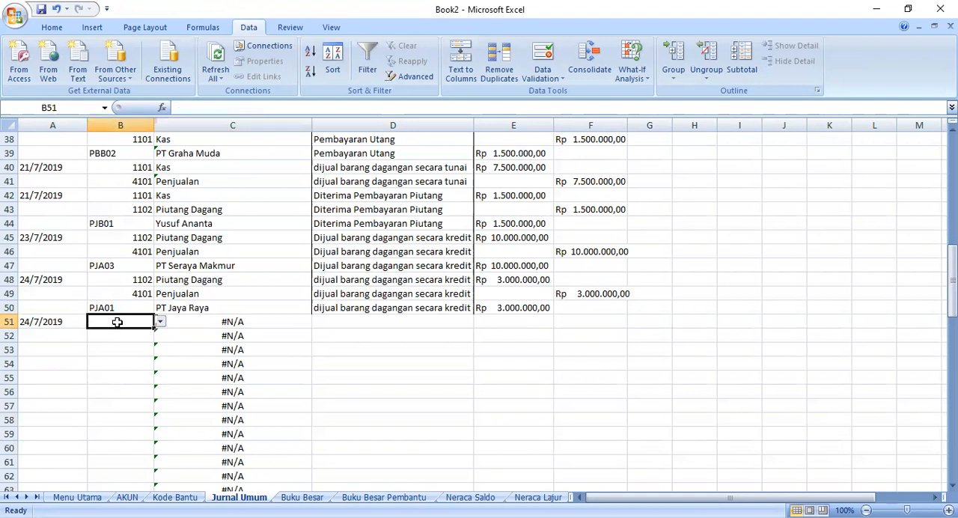
{"action": "left_click", "coordinate": [159, 321]}
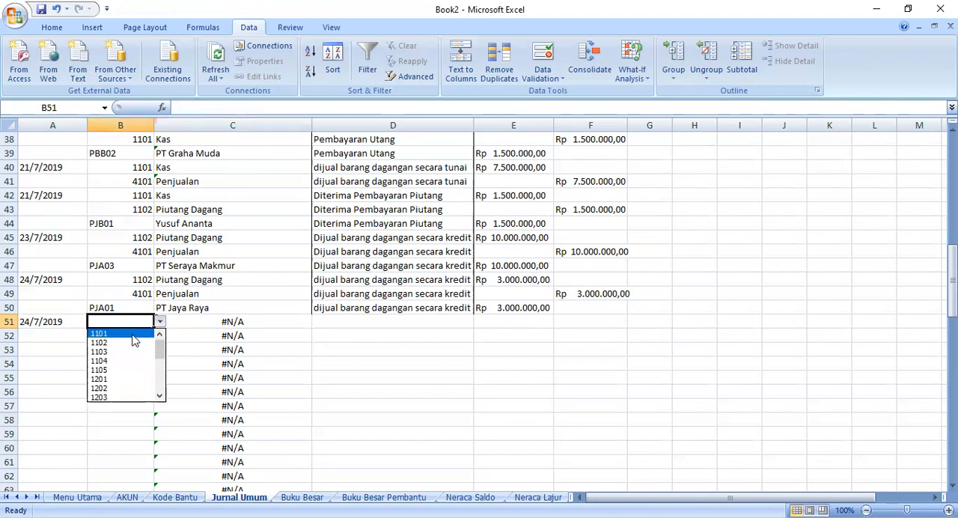
{"action": "left_click", "coordinate": [133, 334]}
- Replace the table reference in the C51 VLOOKUP with the AKUN range A5:B26, column 2 and FALSE
{"action": "left_click", "coordinate": [185, 320]}
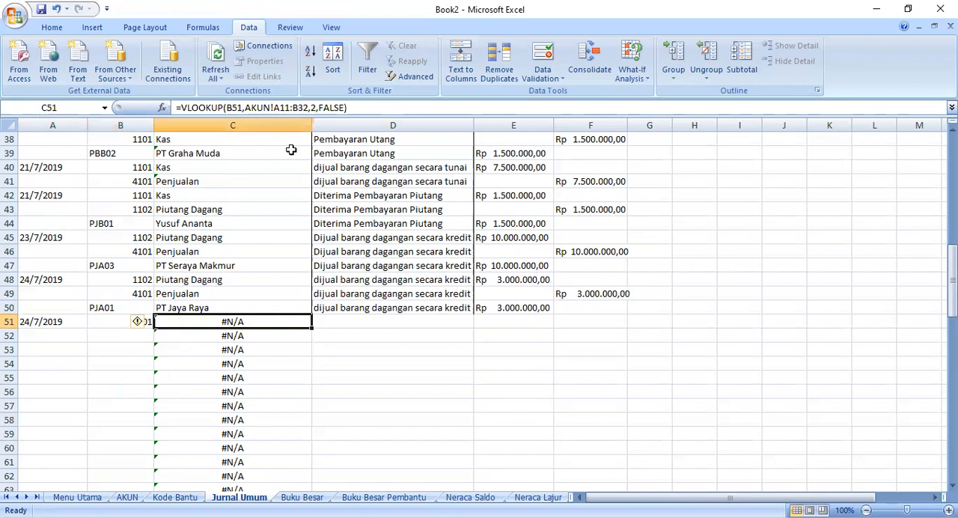
{"action": "left_click_drag", "start_coordinate": [369, 108], "coordinate": [247, 107]}
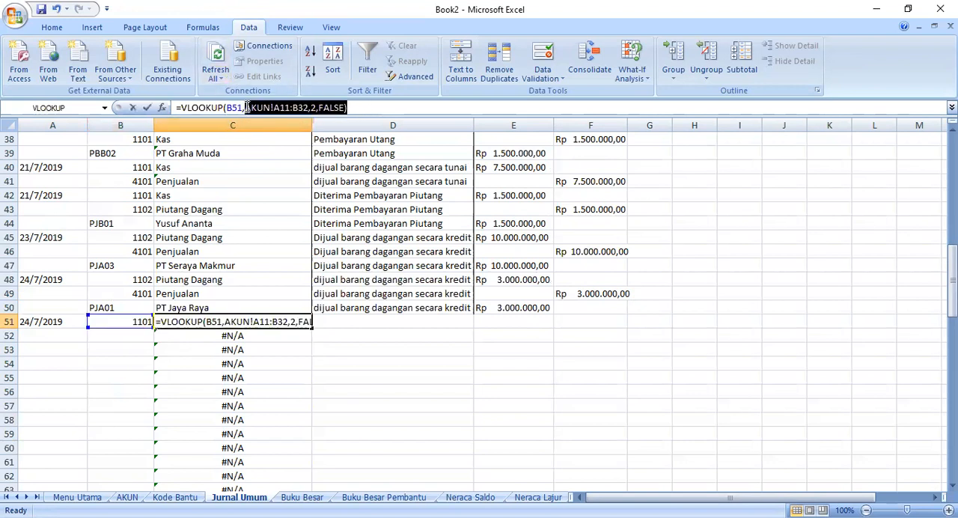
{"action": "key", "text": "BackSpace"}
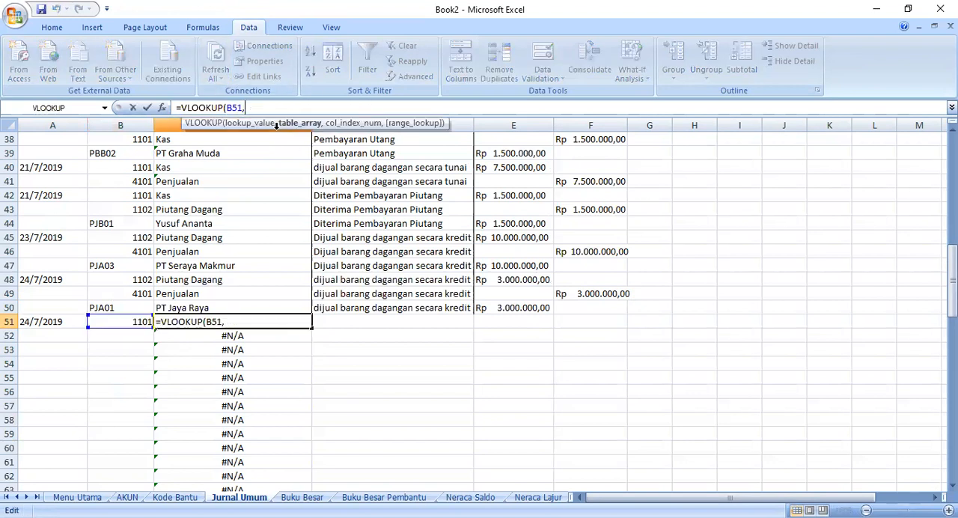
{"action": "left_click", "coordinate": [127, 497]}
{"action": "left_click_drag", "start_coordinate": [53, 163], "coordinate": [100, 172]}
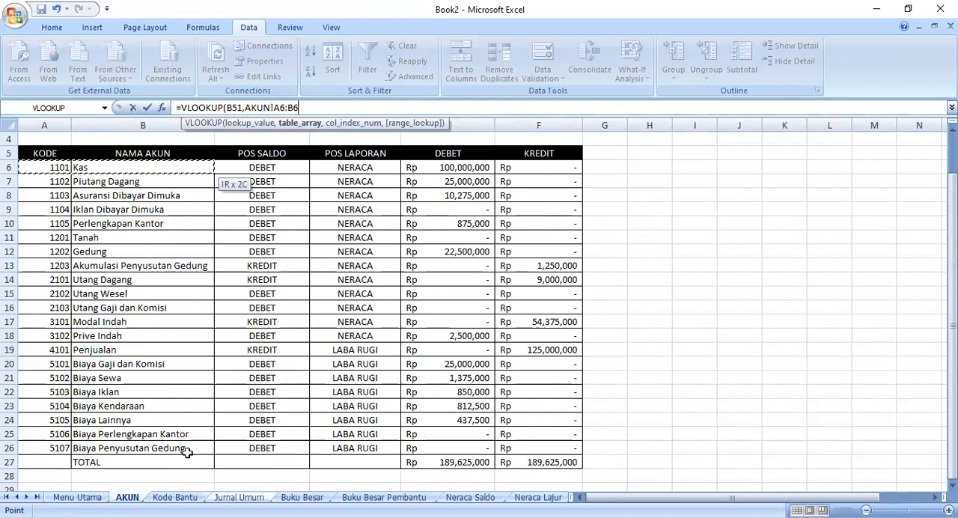
{"action": "left_click_drag", "start_coordinate": [189, 455], "coordinate": [187, 448]}
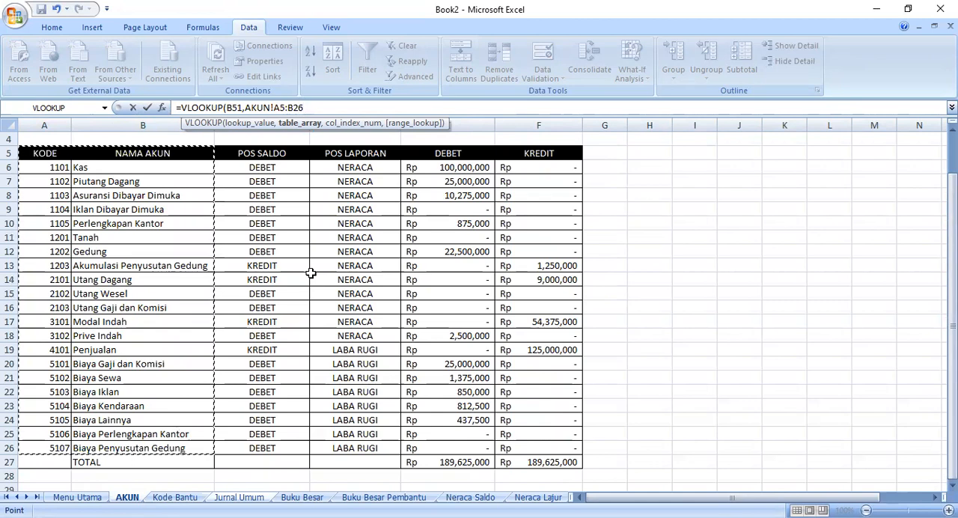
{"action": "type", "text": ",2,false"}
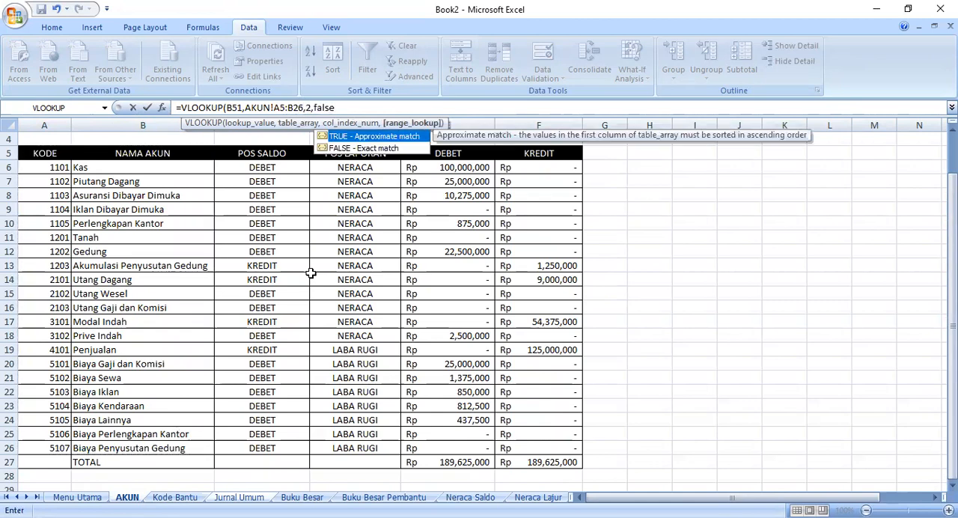
{"action": "key", "text": "Return"}
- Fill the C51 lookup formula down to C58
{"action": "left_click", "coordinate": [195, 323]}
{"action": "left_click_drag", "start_coordinate": [310, 333], "coordinate": [304, 423]}
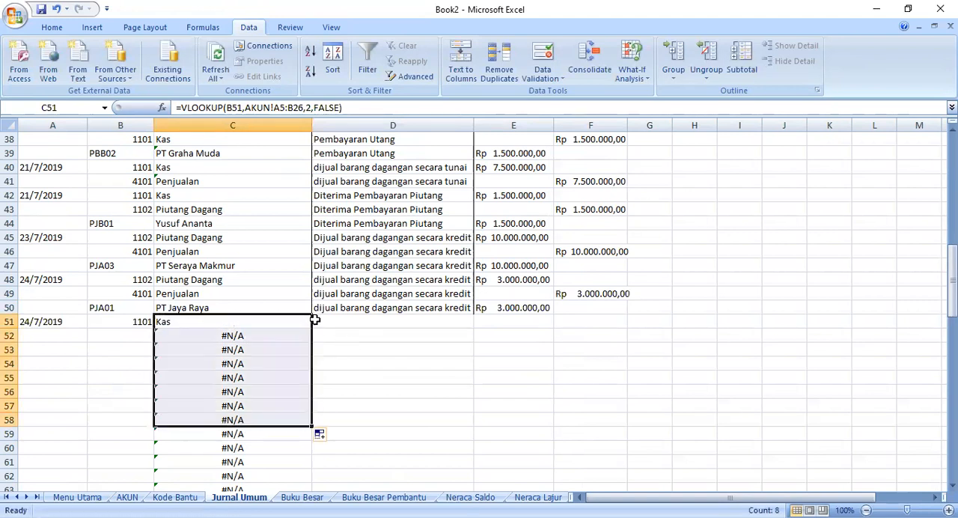
{"action": "left_click", "coordinate": [316, 322]}
- Choose account code 4101 for the credit line in B52
{"action": "left_click", "coordinate": [149, 336]}
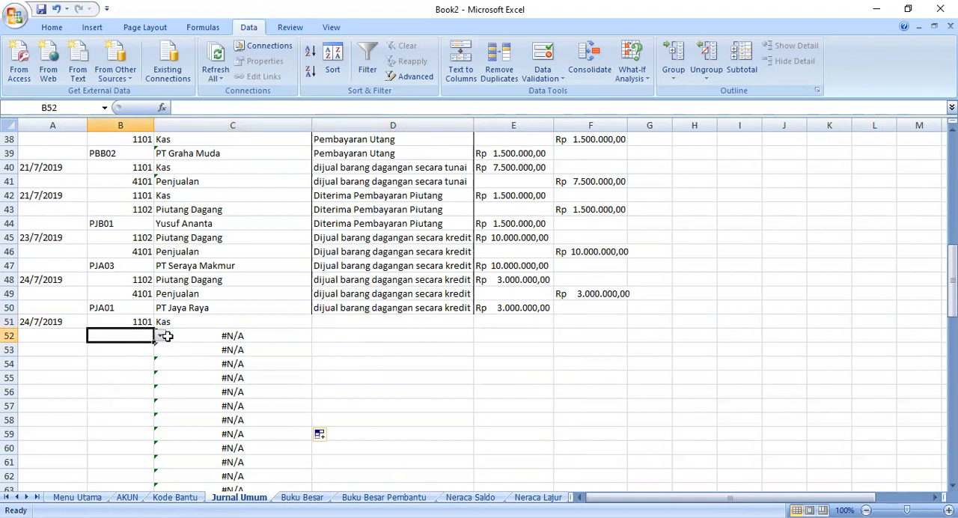
{"action": "left_click", "coordinate": [161, 339]}
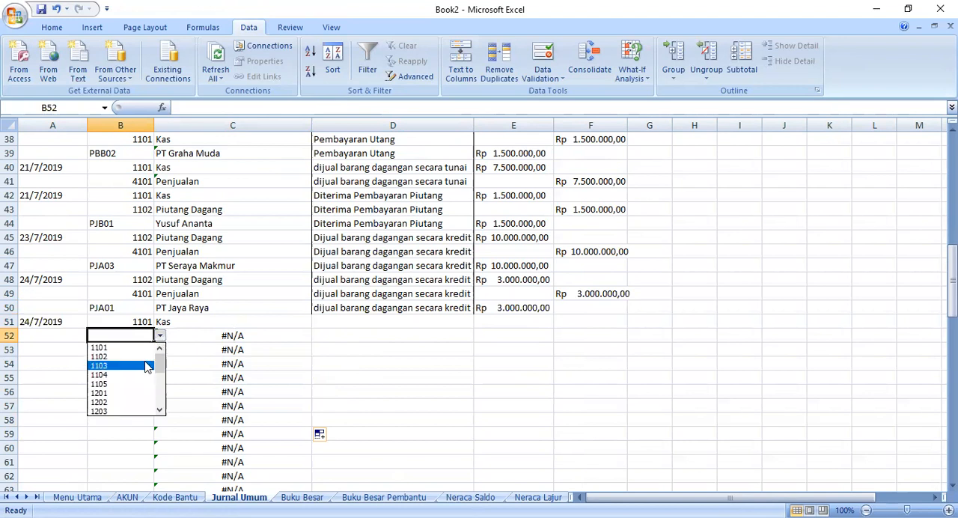
{"action": "left_click_drag", "start_coordinate": [160, 352], "coordinate": [165, 389]}
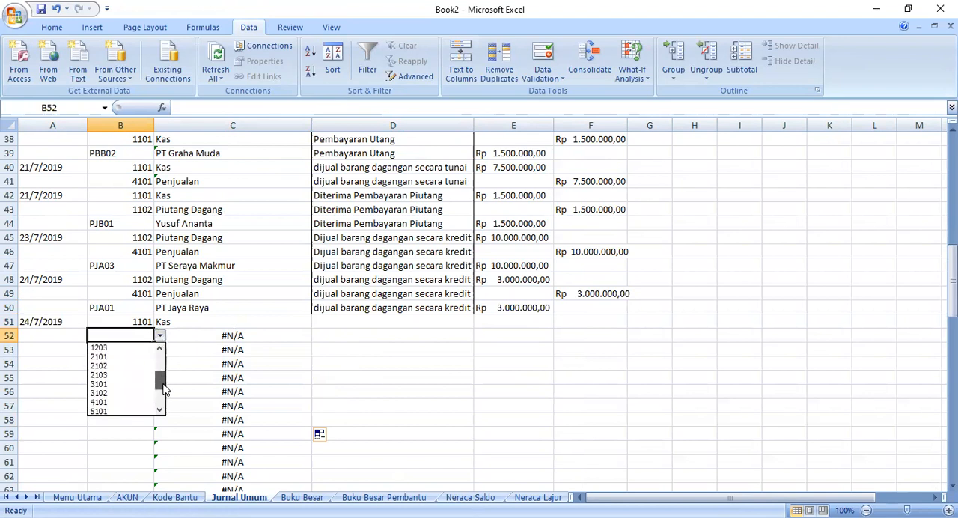
{"action": "left_click", "coordinate": [112, 402]}
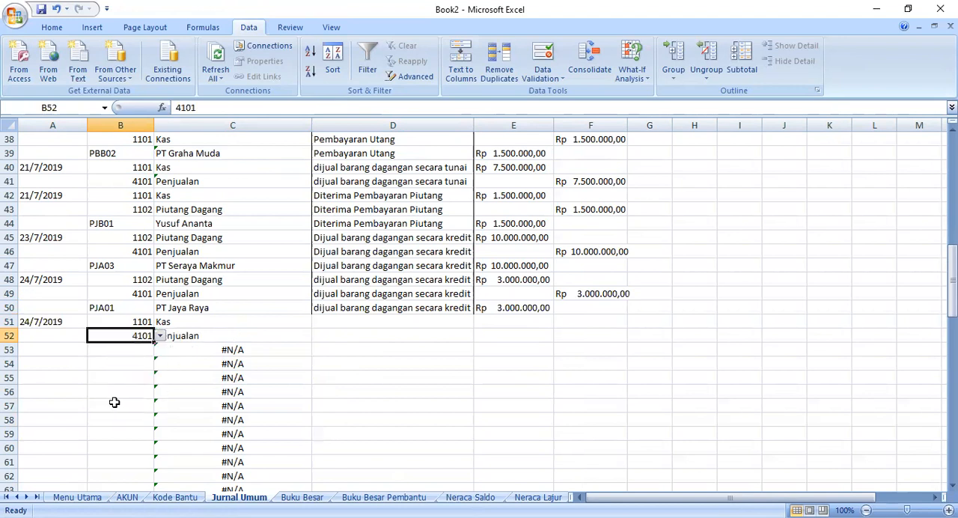
- Enter the description "dijual barang dagangan secara tunai" in D51 and fill it down to D52
{"action": "left_click", "coordinate": [348, 319]}
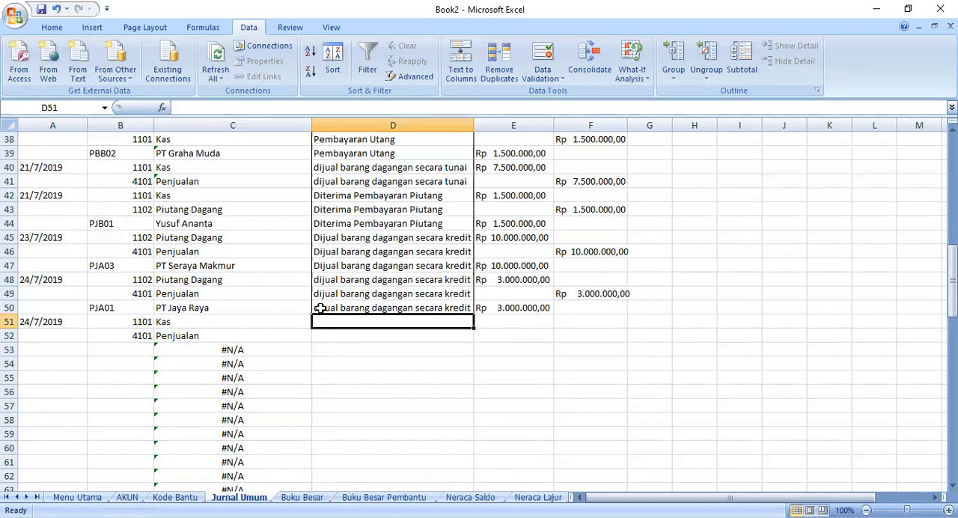
{"action": "type", "text": "dijual barang dagnagn secara tunai"}
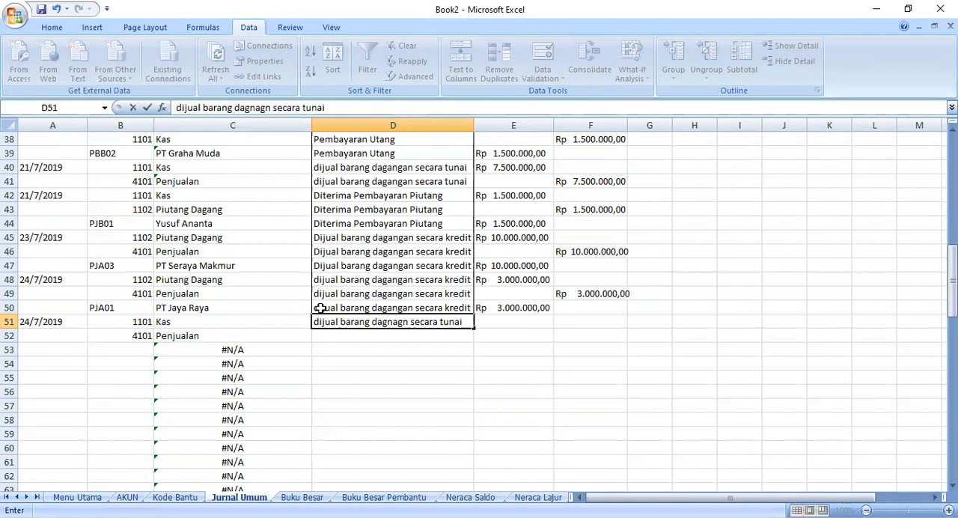
{"action": "left_click", "coordinate": [395, 322]}
{"action": "type", "text": "="}
{"action": "key", "text": "BackSpace"}
{"action": "key", "text": "BackSpace"}
{"action": "type", "text": "an"}
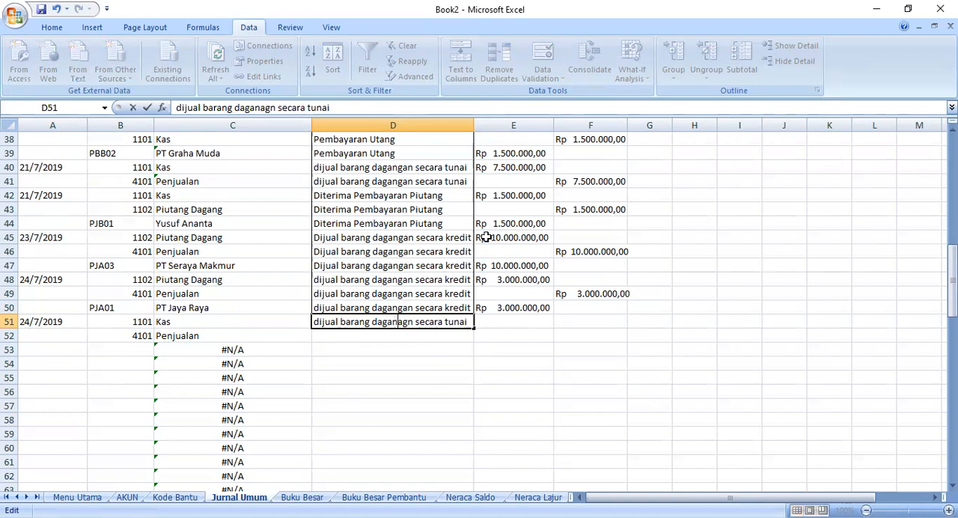
{"action": "key", "text": "Right"}
{"action": "key", "text": "Delete"}
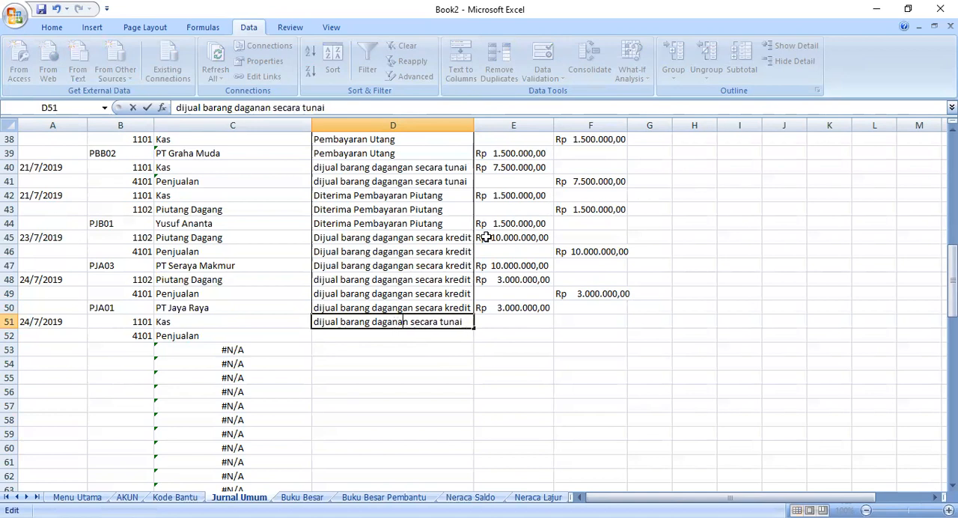
{"action": "type", "text": "g"}
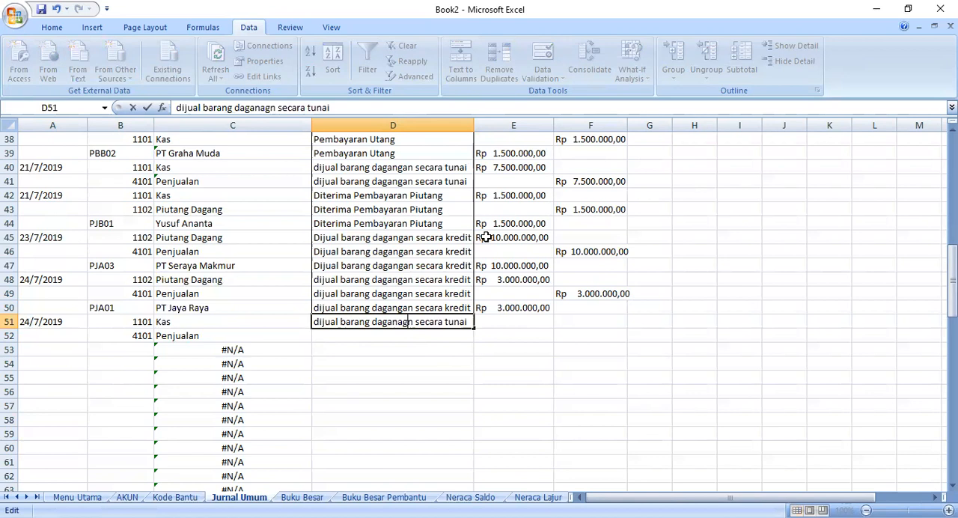
{"action": "key", "text": "BackSpace"}
{"action": "key", "text": "BackSpace"}
{"action": "type", "text": "f"}
{"action": "key", "text": "BackSpace"}
{"action": "type", "text": "ga"}
{"action": "left_click_drag", "start_coordinate": [474, 329], "coordinate": [481, 343]}
- Copy the Rp 3.000.000,00 amount from E50 into debit cell E51 and credit cell F52
{"action": "left_click", "coordinate": [495, 322]}
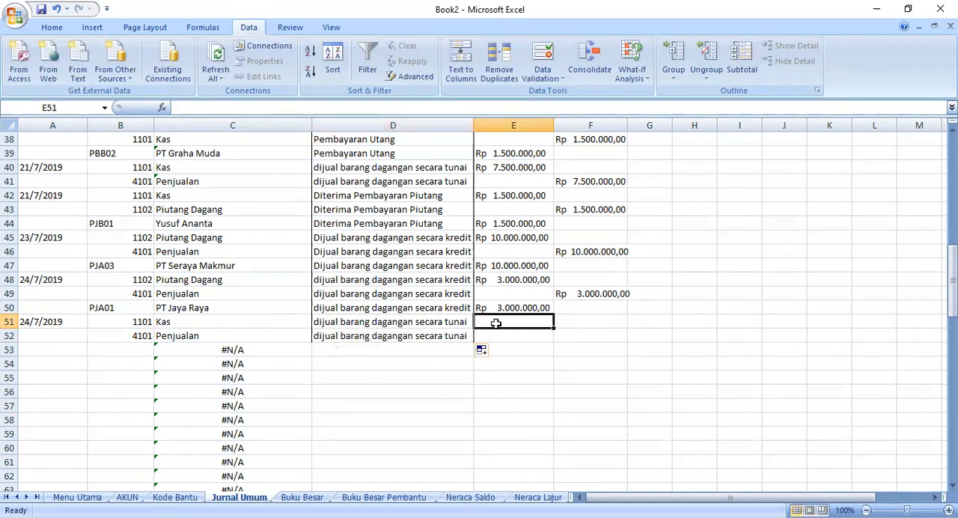
{"action": "left_click", "coordinate": [509, 305]}
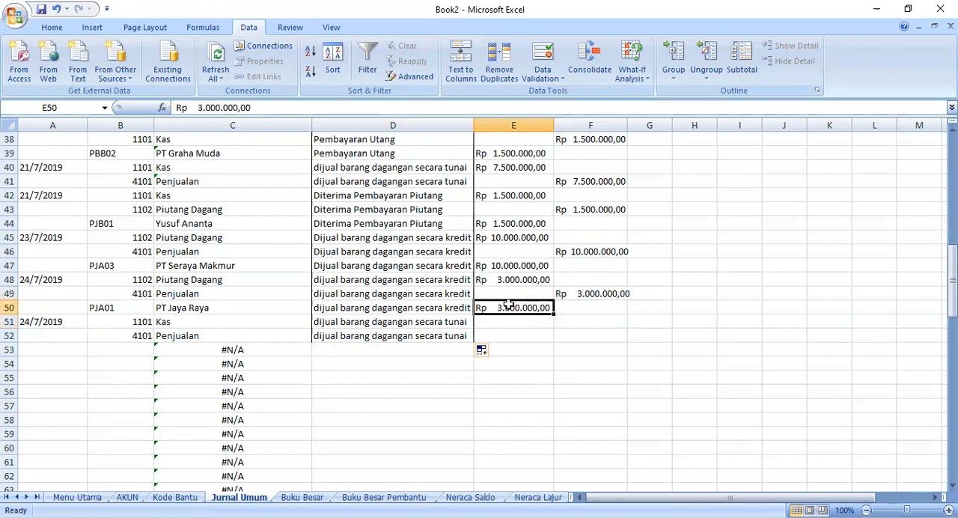
{"action": "right_click", "coordinate": [509, 306]}
{"action": "left_click", "coordinate": [555, 105]}
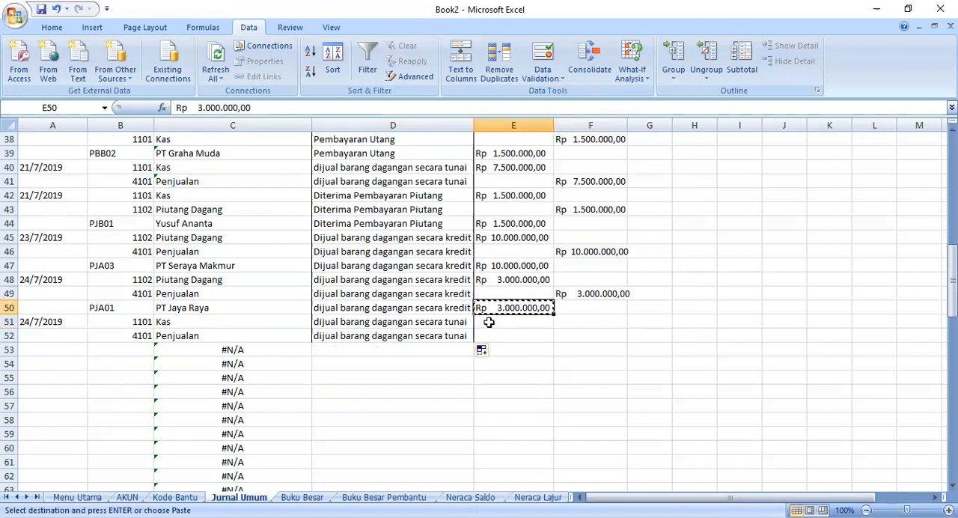
{"action": "left_click", "coordinate": [493, 322]}
{"action": "right_click", "coordinate": [492, 322]}
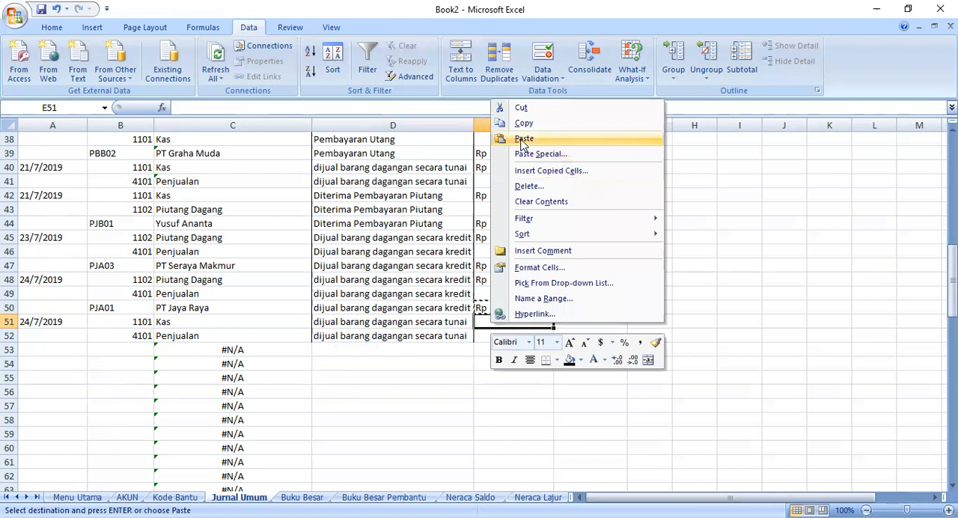
{"action": "left_click", "coordinate": [523, 139]}
{"action": "left_click", "coordinate": [588, 334]}
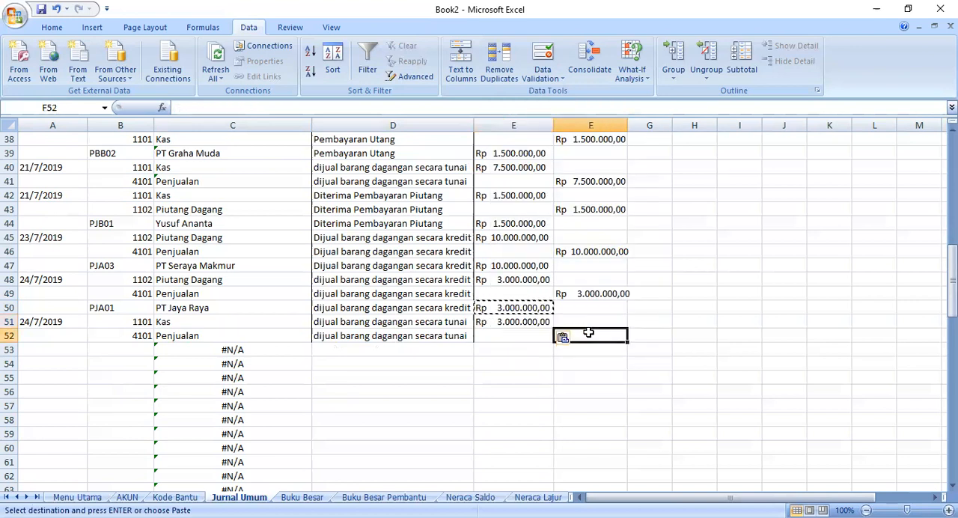
{"action": "right_click", "coordinate": [588, 334]}
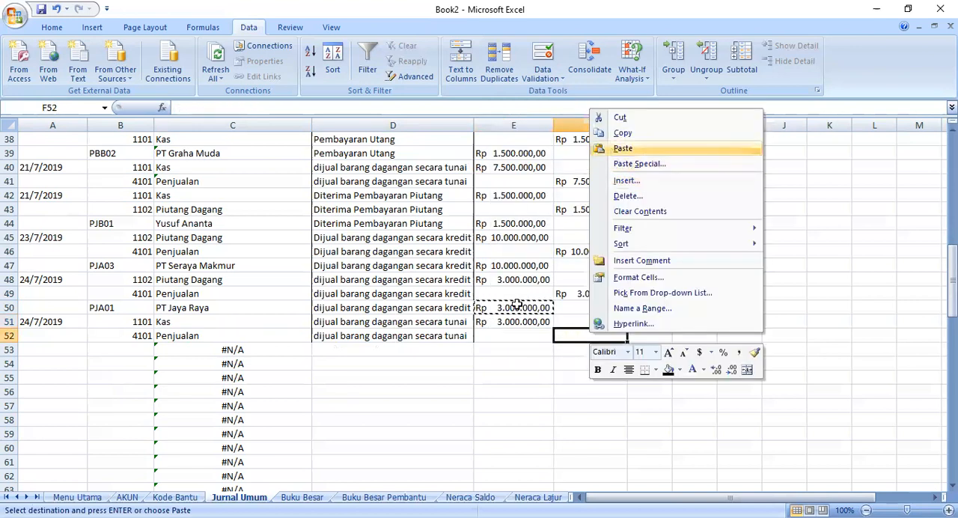
{"action": "left_click", "coordinate": [623, 149]}
- Change the cash sale amounts in E51 and F52 to Rp 5.000.000,00
{"action": "double_click", "coordinate": [505, 322]}
{"action": "key", "text": "BackSpace"}
{"action": "key", "text": "BackSpace"}
{"action": "type", "text": "5."}
{"action": "left_click", "coordinate": [592, 347]}
{"action": "left_click", "coordinate": [585, 337]}
{"action": "double_click", "coordinate": [578, 336]}
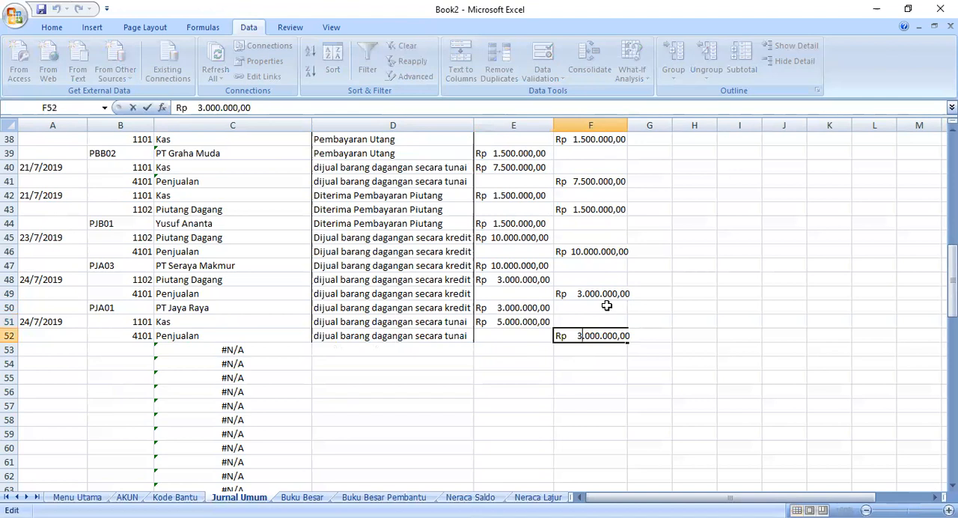
{"action": "key", "text": "BackSpace"}
{"action": "type", "text": "5"}
{"action": "left_click_drag", "start_coordinate": [513, 420], "coordinate": [494, 394]}
- Enter the date 25/7/2019 in A53 for the next transaction
{"action": "left_click", "coordinate": [37, 352]}
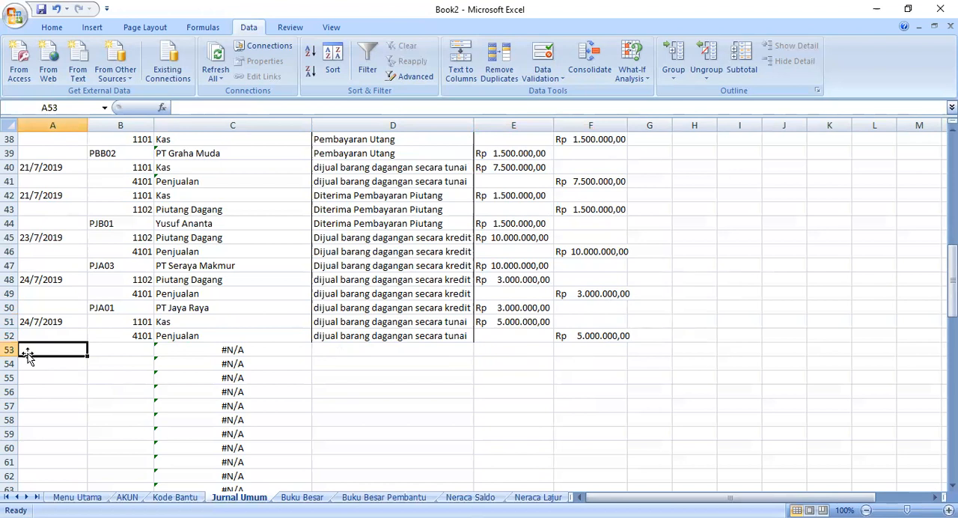
{"action": "type", "text": "25"}
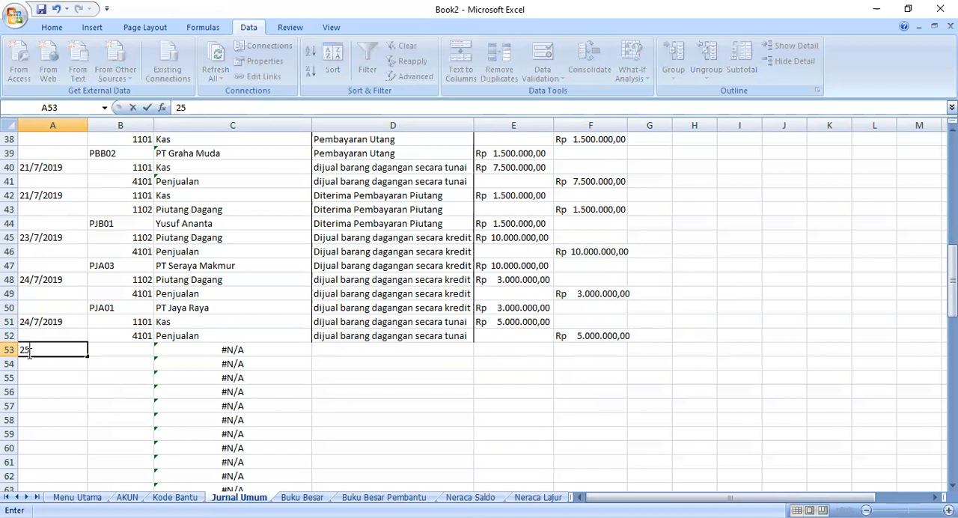
{"action": "type", "text": "/7/2019"}
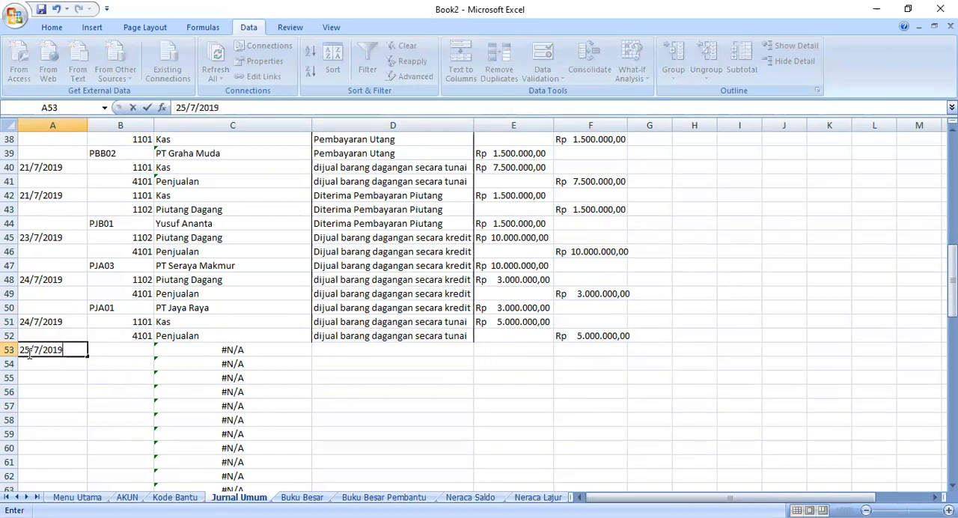
- Try filling account code 4101 from B52 down to B59 and undo the fill
{"action": "left_click", "coordinate": [112, 350]}
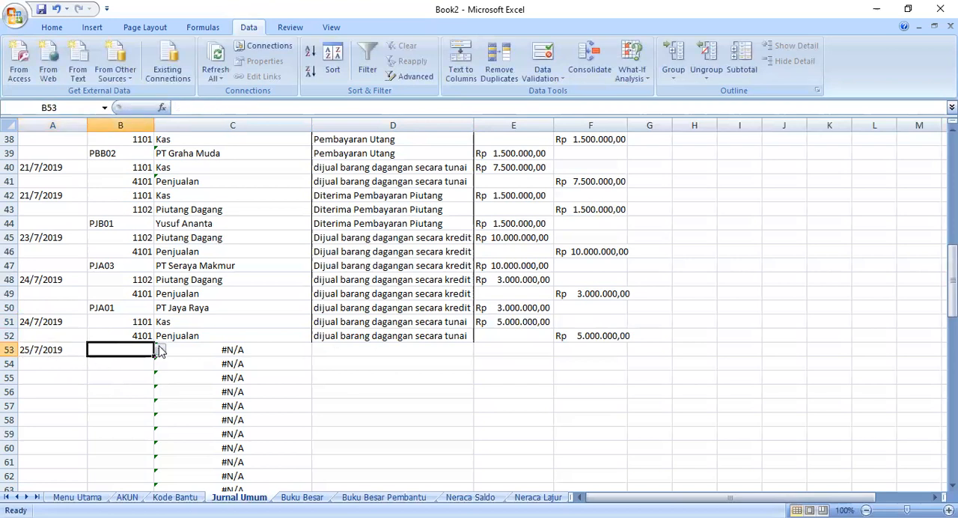
{"action": "left_click", "coordinate": [149, 337]}
{"action": "left_click_drag", "start_coordinate": [152, 340], "coordinate": [142, 436]}
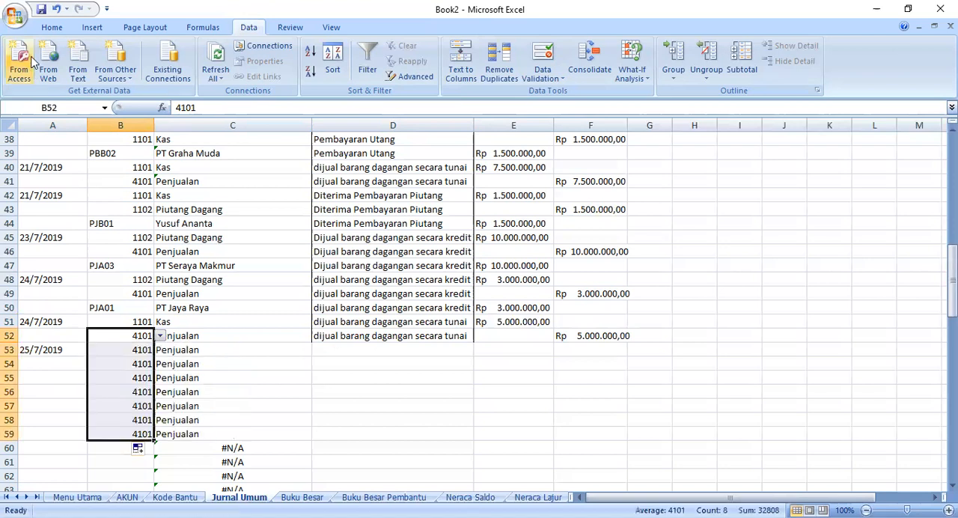
{"action": "left_click", "coordinate": [56, 9]}
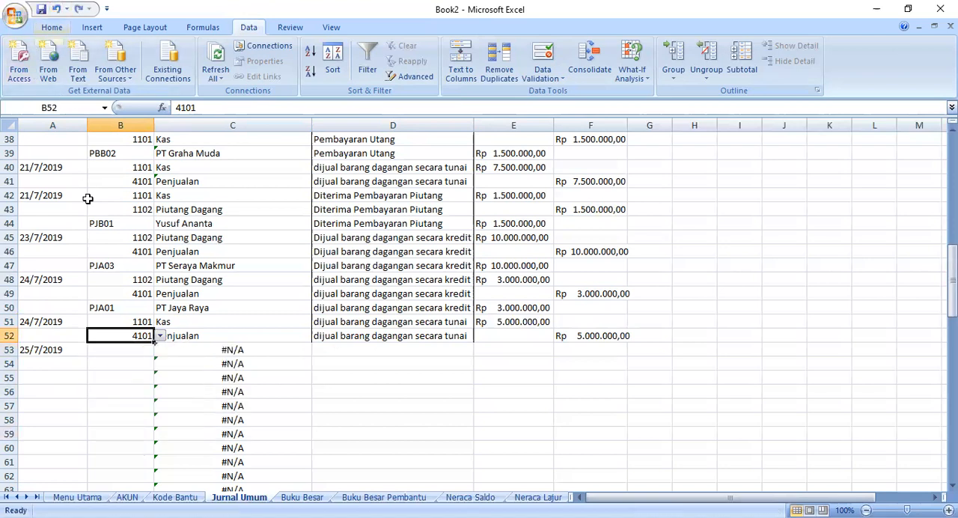
- Fill account code 4101 from B52 down to B55 and choose code 1101 in B53
{"action": "left_click_drag", "start_coordinate": [153, 342], "coordinate": [152, 380]}
{"action": "left_click", "coordinate": [142, 350]}
{"action": "left_click", "coordinate": [161, 349]}
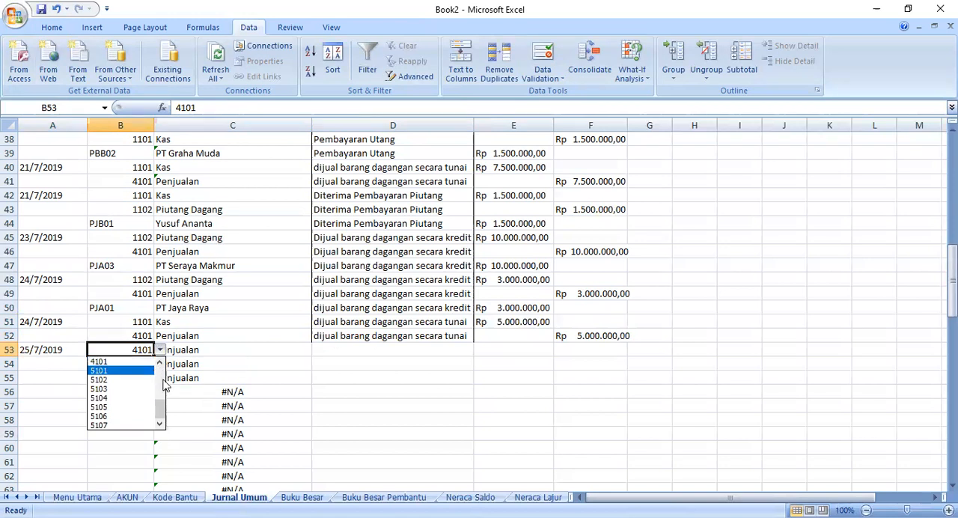
{"action": "left_click_drag", "start_coordinate": [164, 399], "coordinate": [137, 355]}
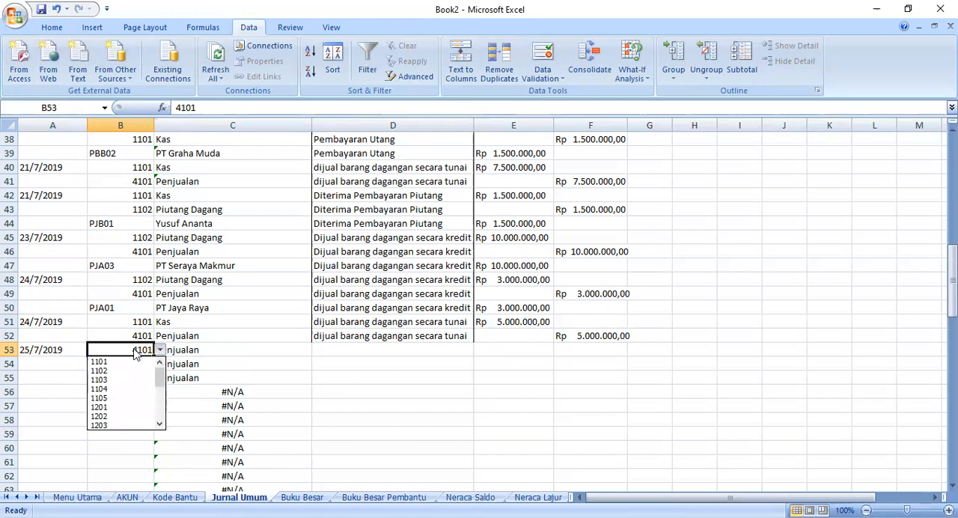
{"action": "left_click", "coordinate": [124, 364]}
- Copy the C52 lookup formula into the account name cells below it
{"action": "left_click", "coordinate": [202, 363]}
{"action": "left_click", "coordinate": [200, 339]}
{"action": "left_click_drag", "start_coordinate": [310, 342], "coordinate": [316, 385]}
- Try to rewrite the C53 VLOOKUP with the AKUN range A5:B26, column 2 and FALSE
{"action": "double_click", "coordinate": [208, 351]}
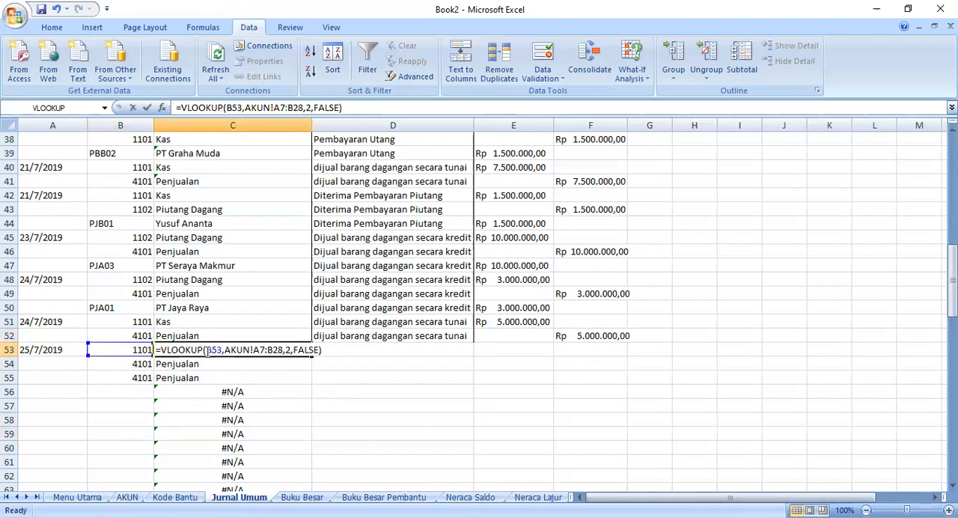
{"action": "left_click", "coordinate": [233, 392]}
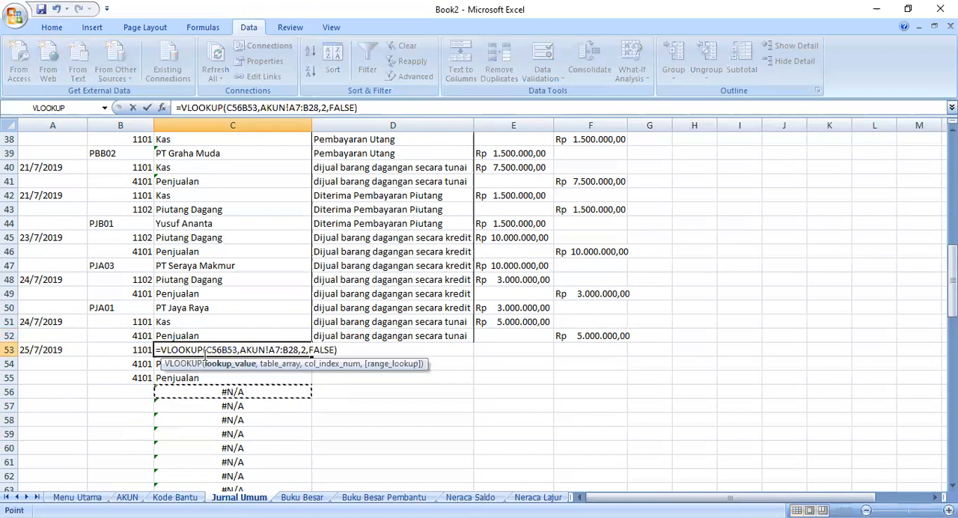
{"action": "left_click", "coordinate": [193, 350]}
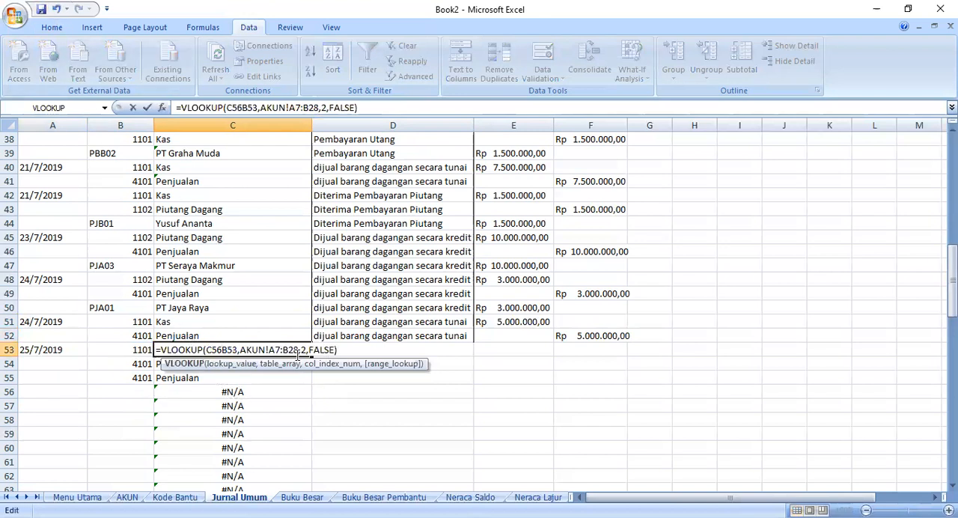
{"action": "left_click_drag", "start_coordinate": [338, 349], "coordinate": [209, 349]}
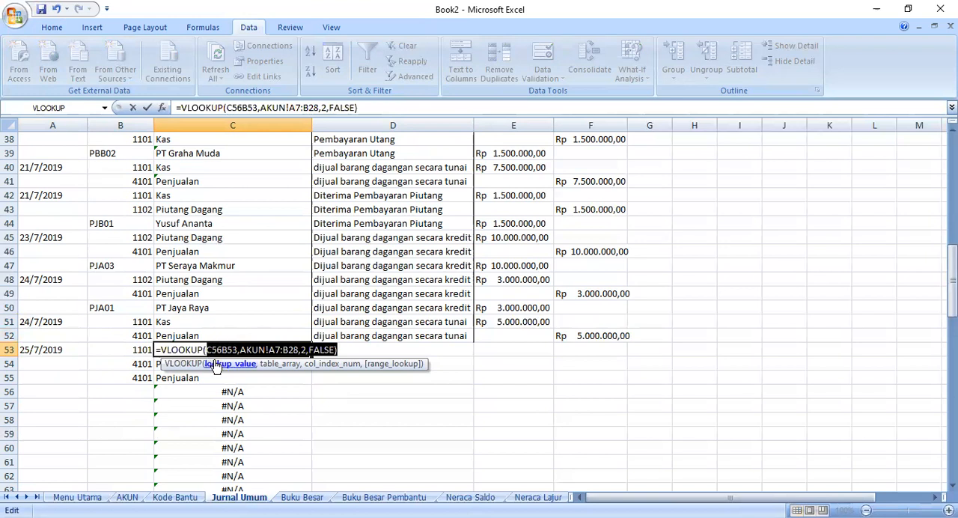
{"action": "key", "text": "BackSpace"}
{"action": "left_click", "coordinate": [149, 351]}
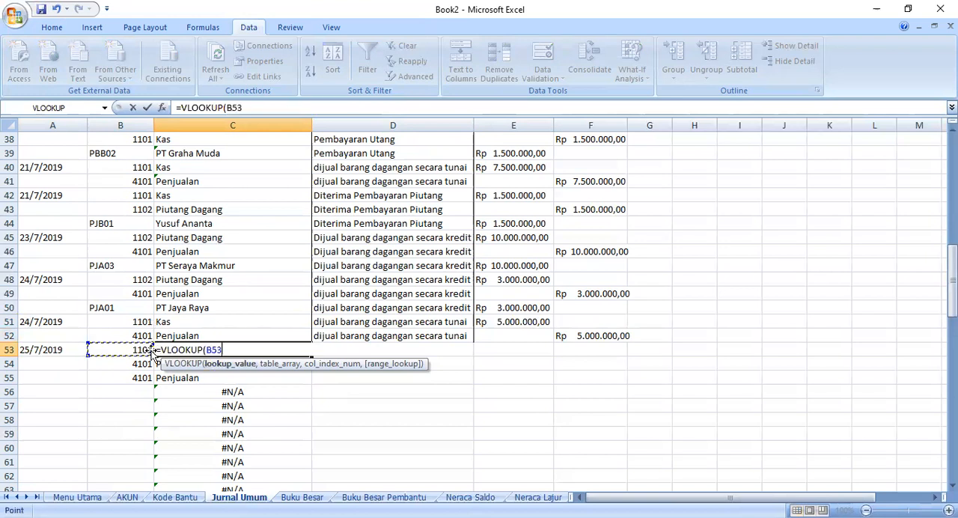
{"action": "left_click", "coordinate": [128, 497]}
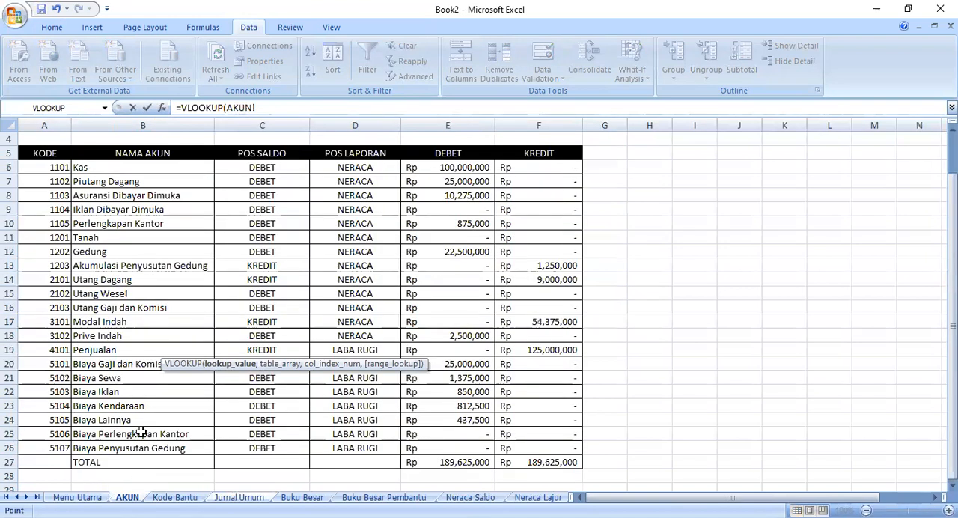
{"action": "left_click_drag", "start_coordinate": [42, 155], "coordinate": [171, 445]}
{"action": "type", "text": ",2"}
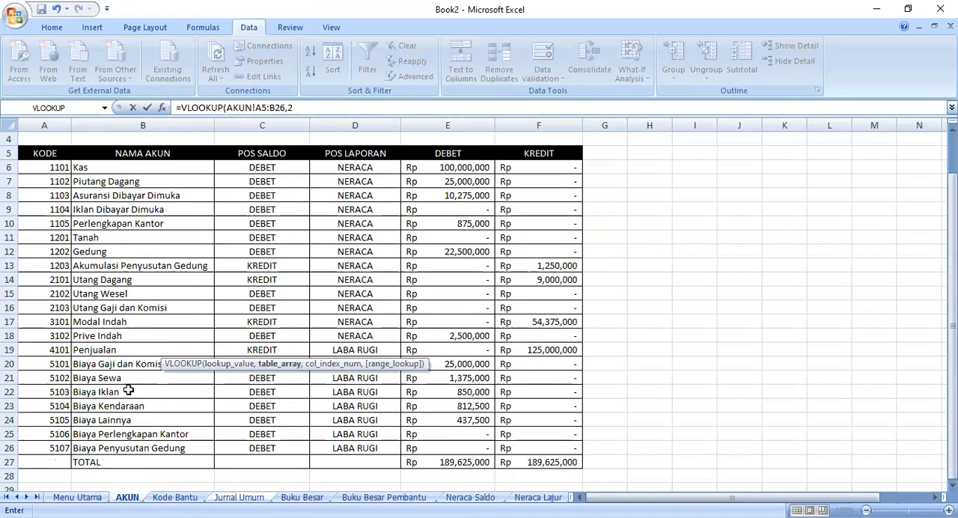
{"action": "type", "text": ",fals"}
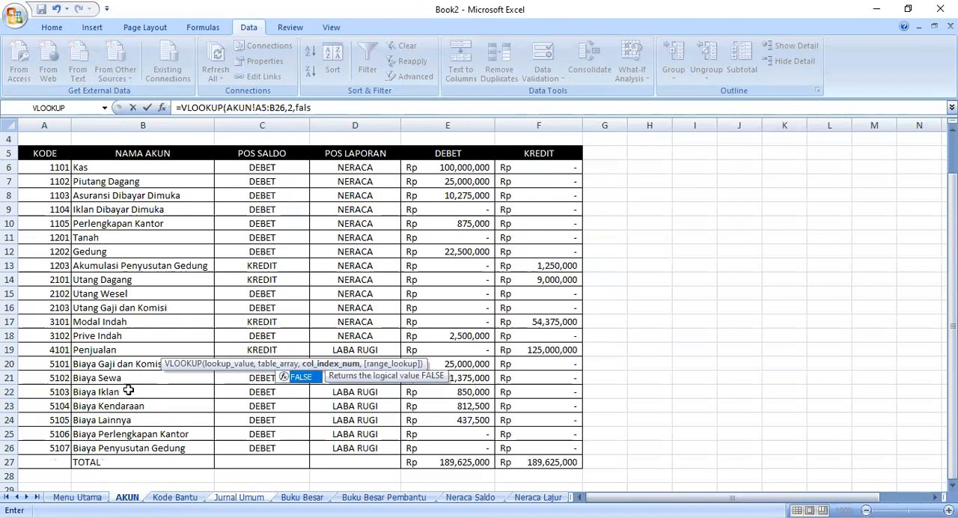
{"action": "type", "text": "e"}
{"action": "key", "text": "Return"}
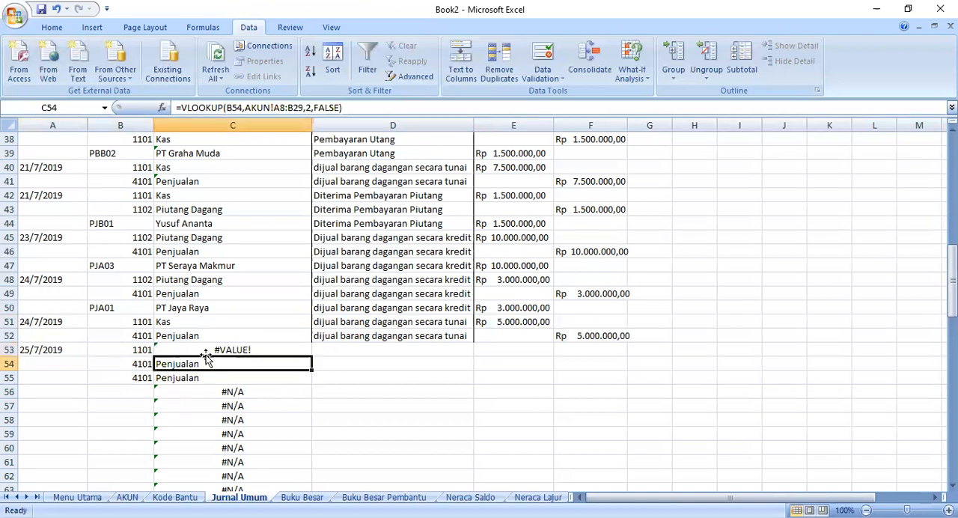
- Undo the C53 formula rewrite and the account codes entered in B53:B55
{"action": "left_click", "coordinate": [197, 350]}
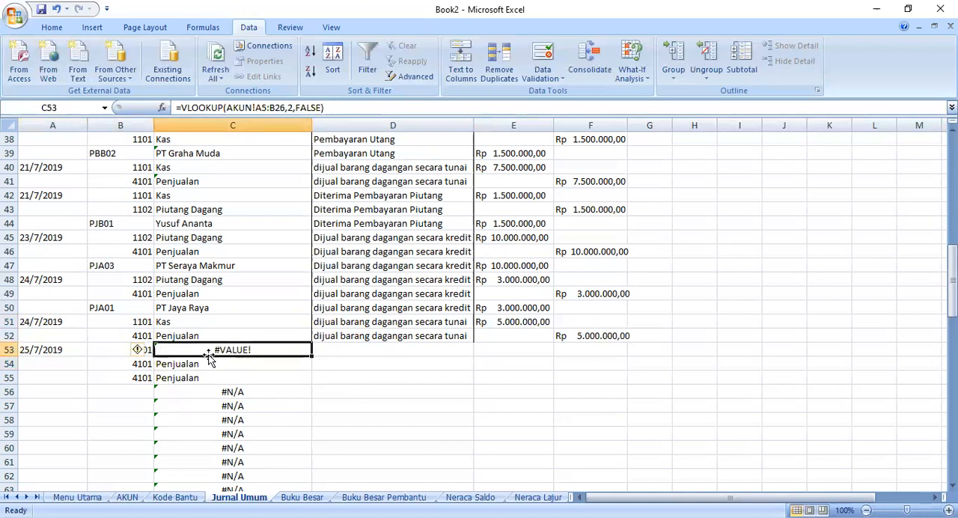
{"action": "right_click", "coordinate": [204, 347]}
{"action": "key", "text": "Escape"}
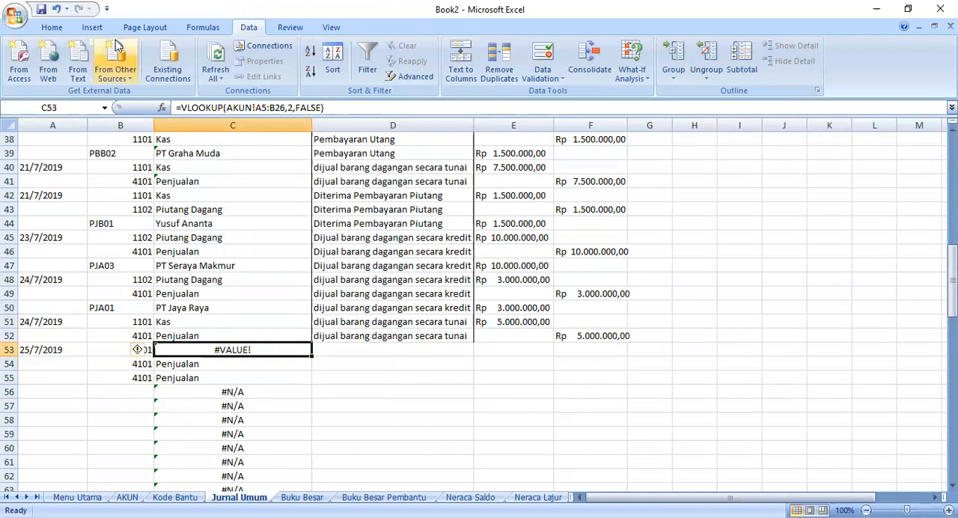
{"action": "left_click", "coordinate": [58, 9]}
{"action": "left_click", "coordinate": [57, 9]}
{"action": "left_click", "coordinate": [58, 9]}
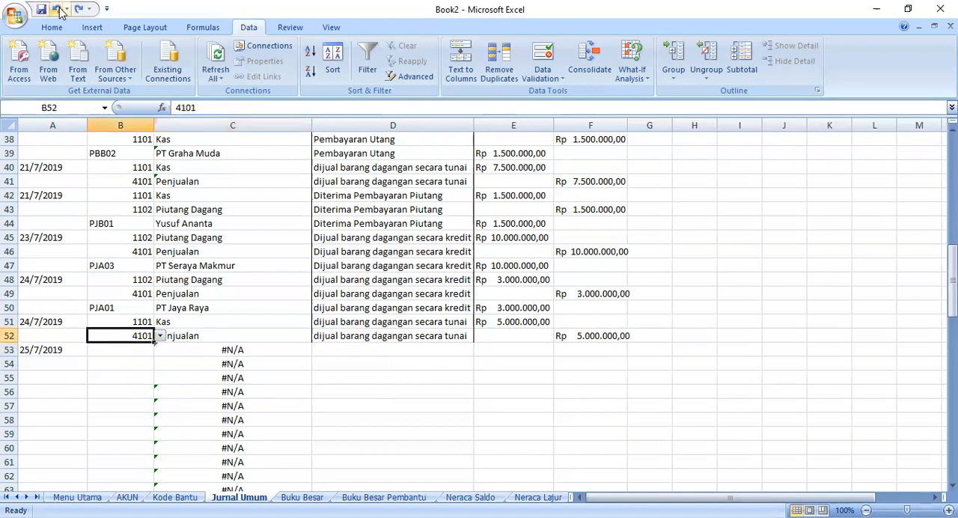
- Choose account code 1101 for the 25/7/2019 transaction in B53
{"action": "left_click", "coordinate": [147, 366]}
{"action": "left_click", "coordinate": [133, 350]}
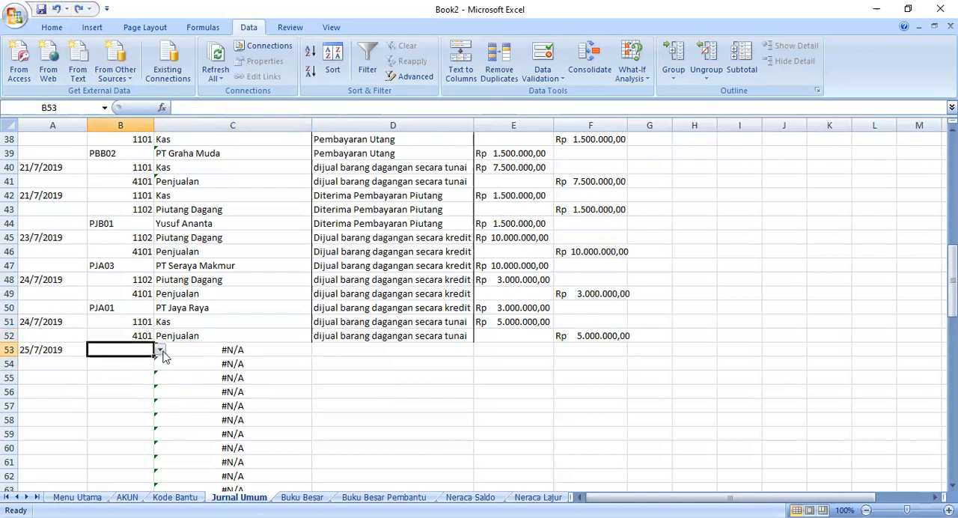
{"action": "left_click", "coordinate": [167, 353]}
{"action": "left_click", "coordinate": [116, 352]}
{"action": "left_click", "coordinate": [159, 352]}
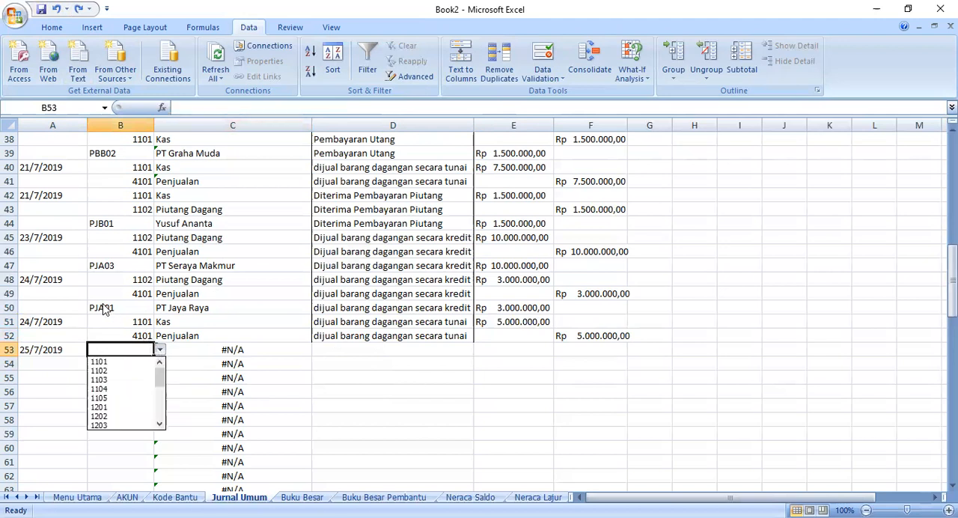
{"action": "left_click", "coordinate": [124, 362]}
- Fill the C52 lookup formula down to C56
{"action": "left_click", "coordinate": [204, 349]}
{"action": "left_click", "coordinate": [207, 337]}
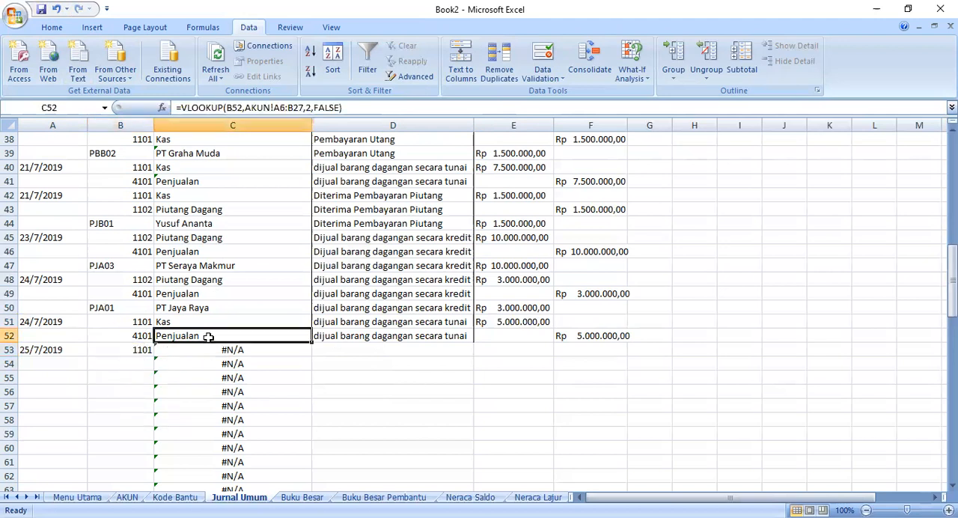
{"action": "left_click_drag", "start_coordinate": [313, 342], "coordinate": [307, 408]}
{"action": "left_click", "coordinate": [196, 352]}
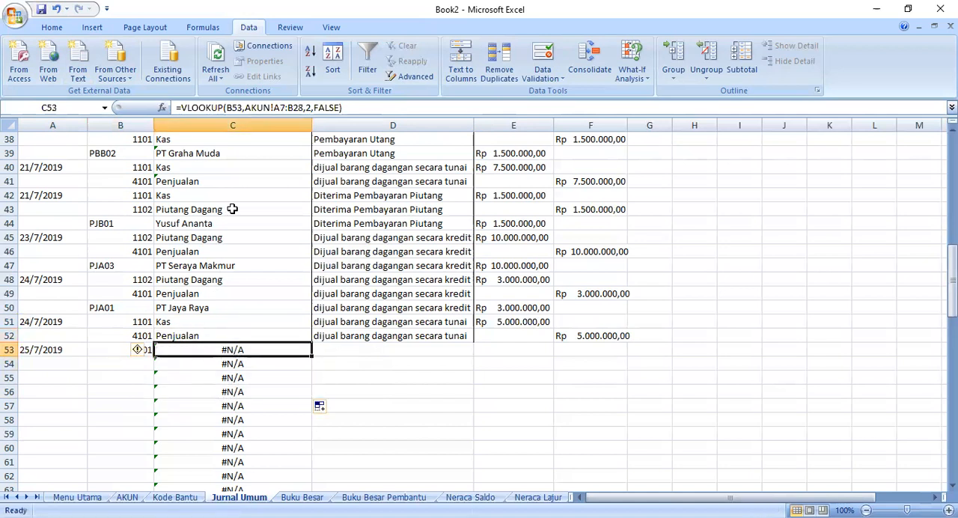
- Rewrite the C53 VLOOKUP with the AKUN range A5:B26, column 2 and FALSE, and fill it down to C55
{"action": "left_click", "coordinate": [328, 112]}
{"action": "left_click", "coordinate": [250, 107], "text": "shift"}
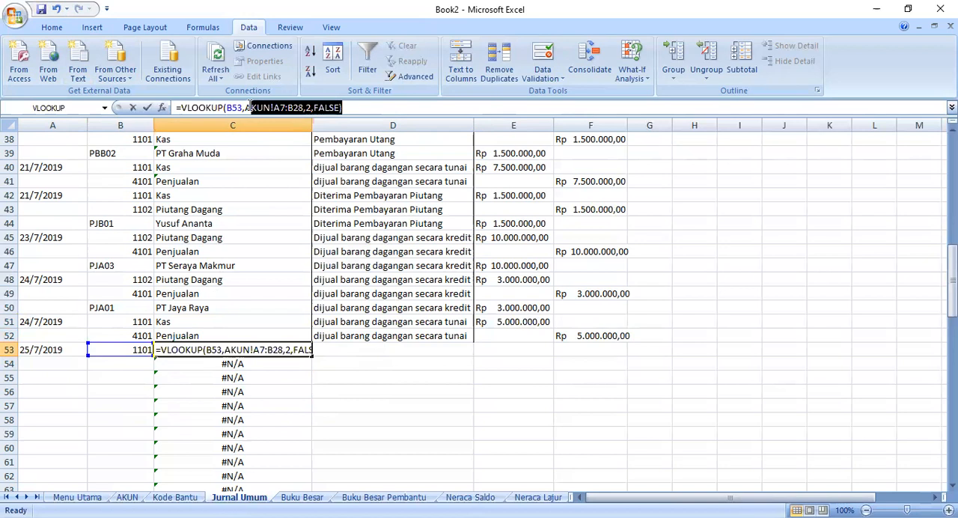
{"action": "key", "text": "Delete"}
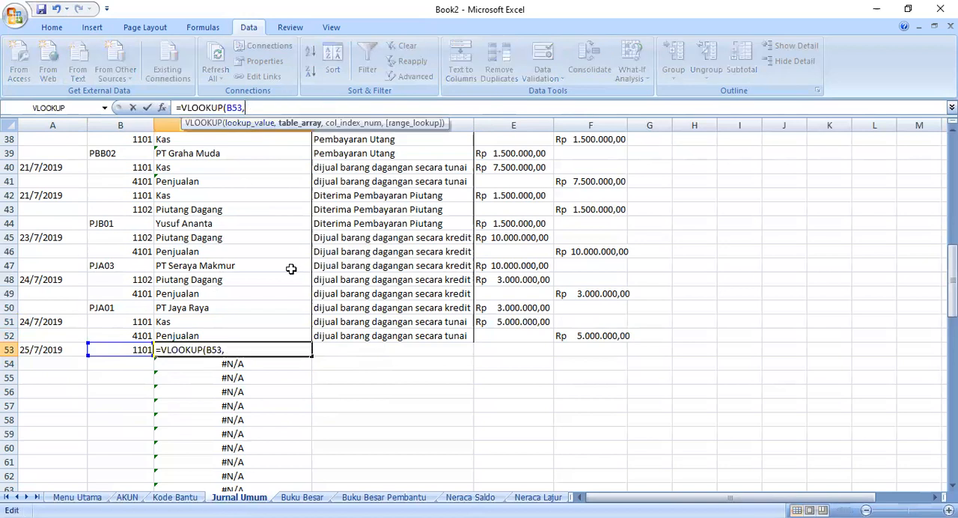
{"action": "left_click", "coordinate": [127, 497]}
{"action": "left_click", "coordinate": [57, 153]}
{"action": "left_click", "coordinate": [163, 449], "text": "shift"}
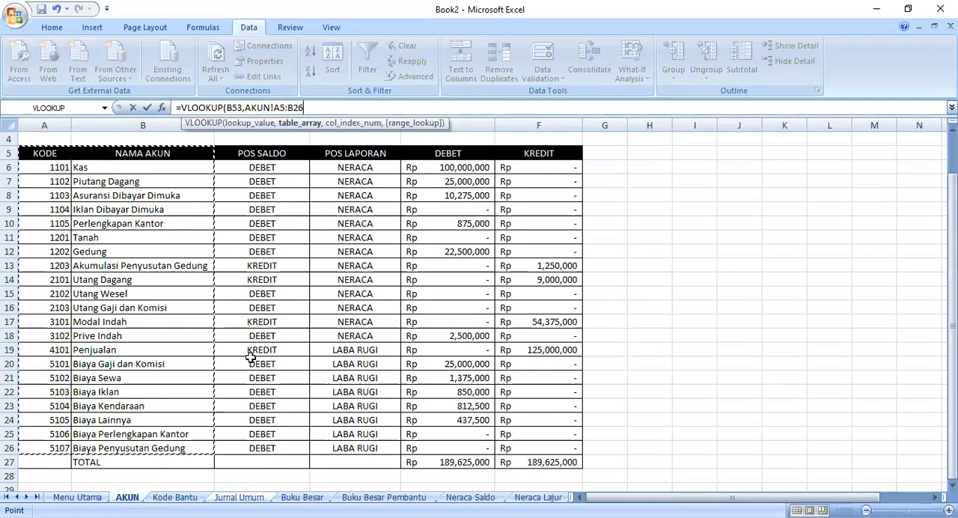
{"action": "type", "text": ",2,false"}
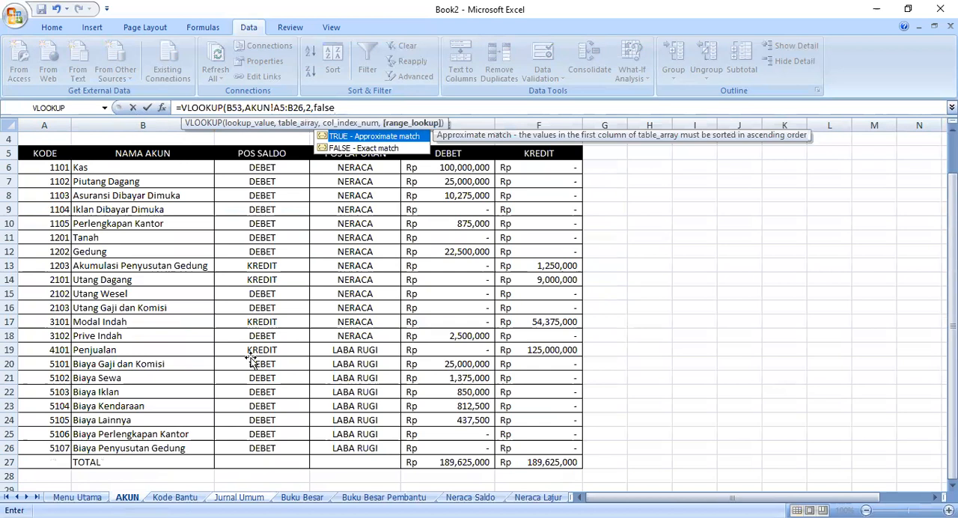
{"action": "key", "text": "Return"}
{"action": "left_click", "coordinate": [201, 349]}
{"action": "left_click_drag", "start_coordinate": [313, 357], "coordinate": [312, 382]}
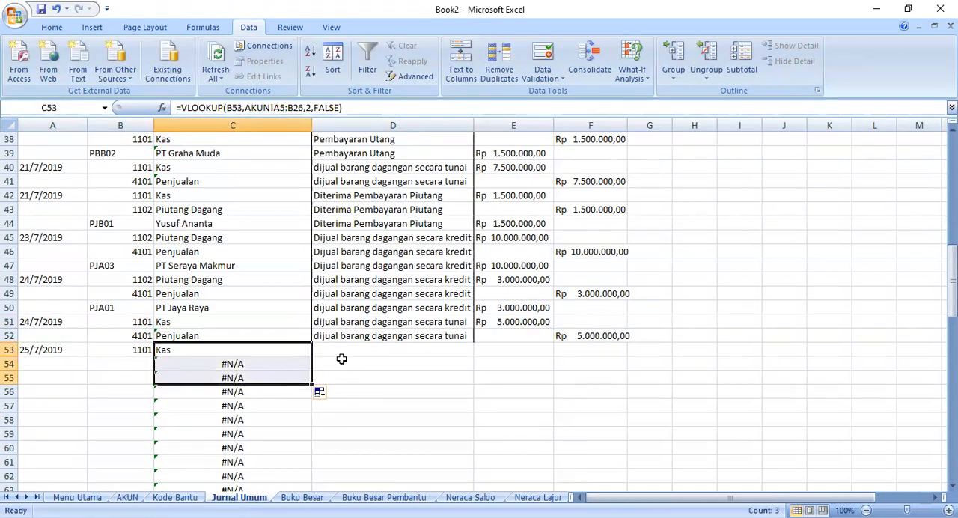
- Choose account code 1102 in B54 as the second line of the 25/7/2019 transaction
{"action": "left_click", "coordinate": [137, 365]}
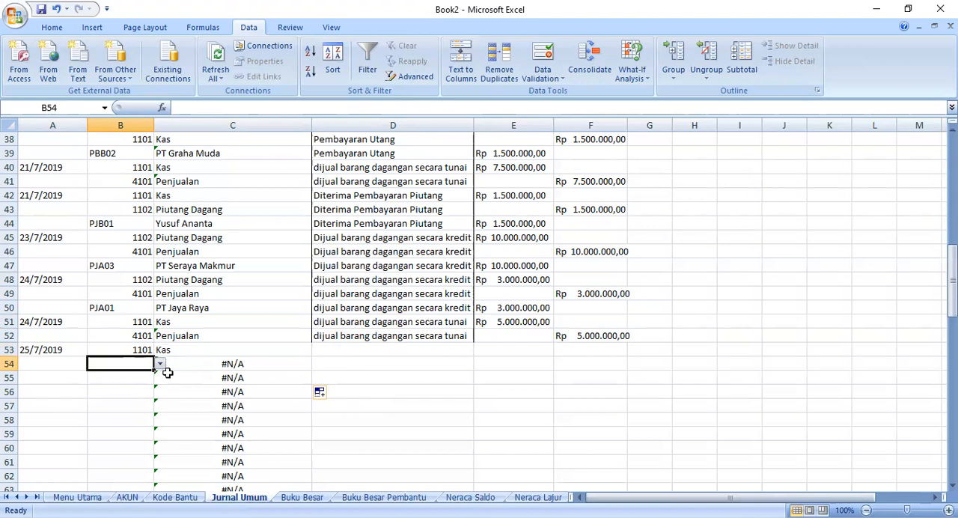
{"action": "left_click", "coordinate": [159, 364]}
{"action": "left_click", "coordinate": [124, 384]}
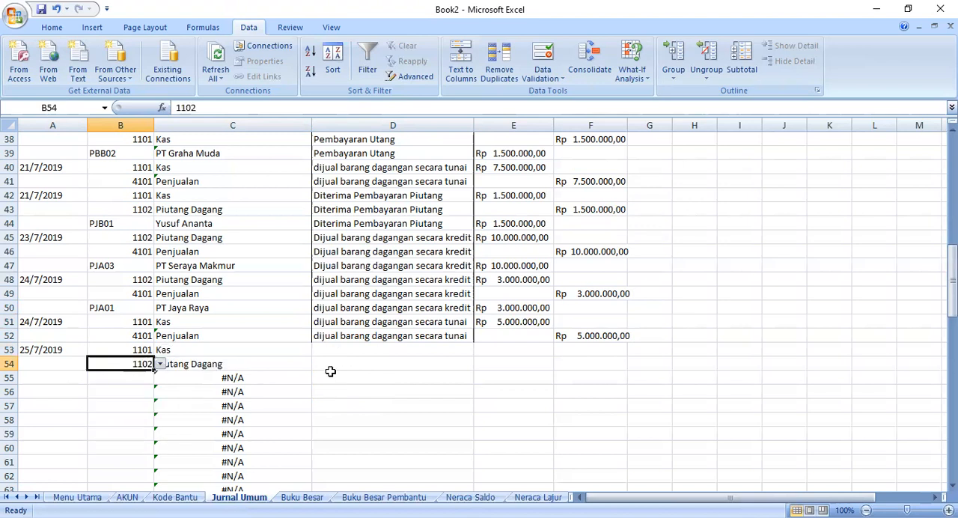
- Change the data validation list source of B55 to =KODE_BANTU
{"action": "left_click", "coordinate": [105, 381]}
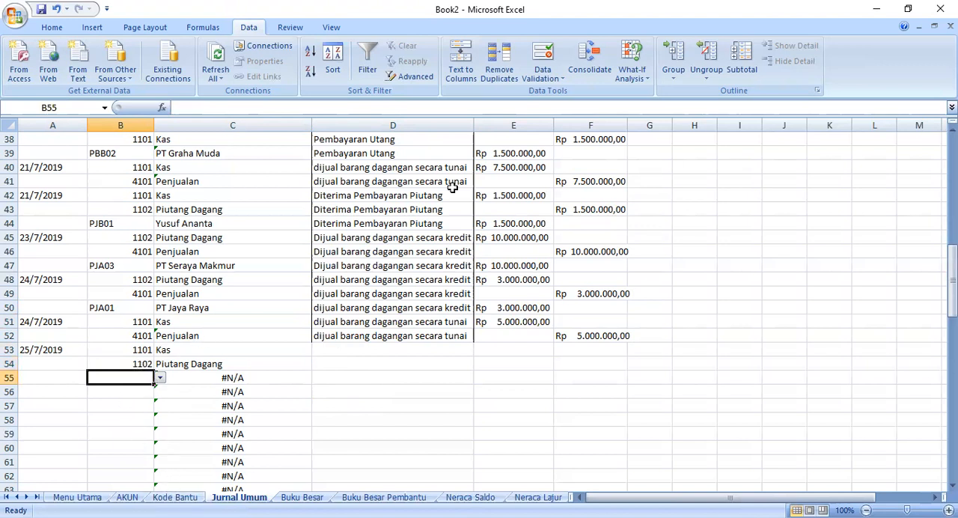
{"action": "left_click", "coordinate": [542, 78]}
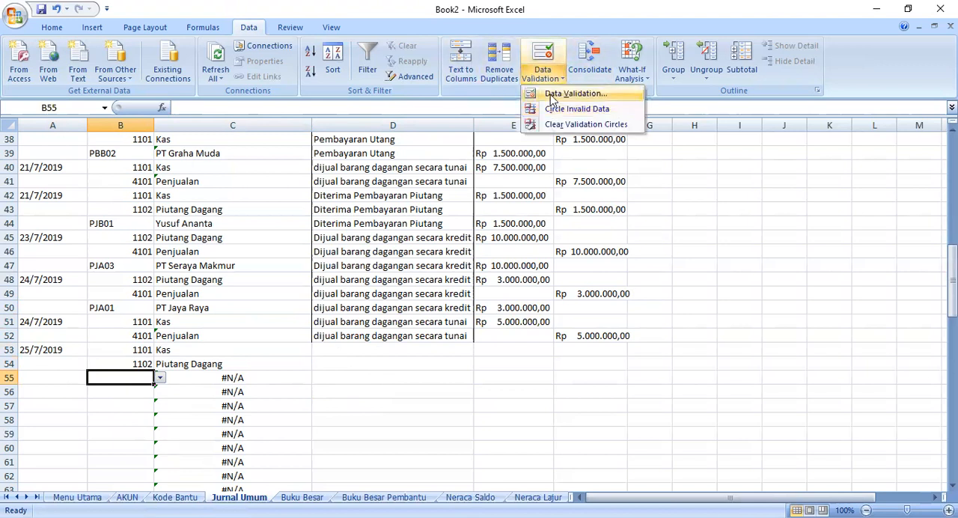
{"action": "left_click", "coordinate": [553, 94]}
{"action": "left_click", "coordinate": [435, 284]}
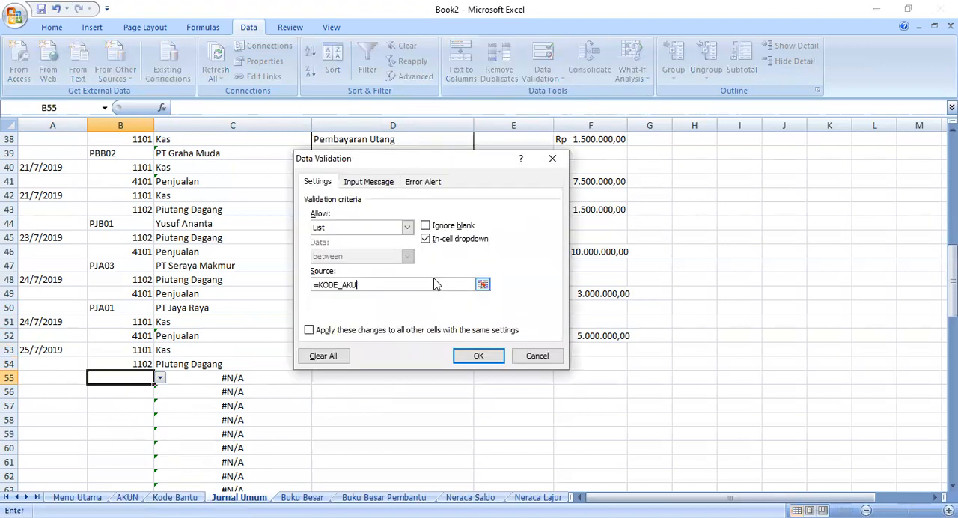
{"action": "type", "text": "bantu"}
{"action": "left_click", "coordinate": [479, 356]}
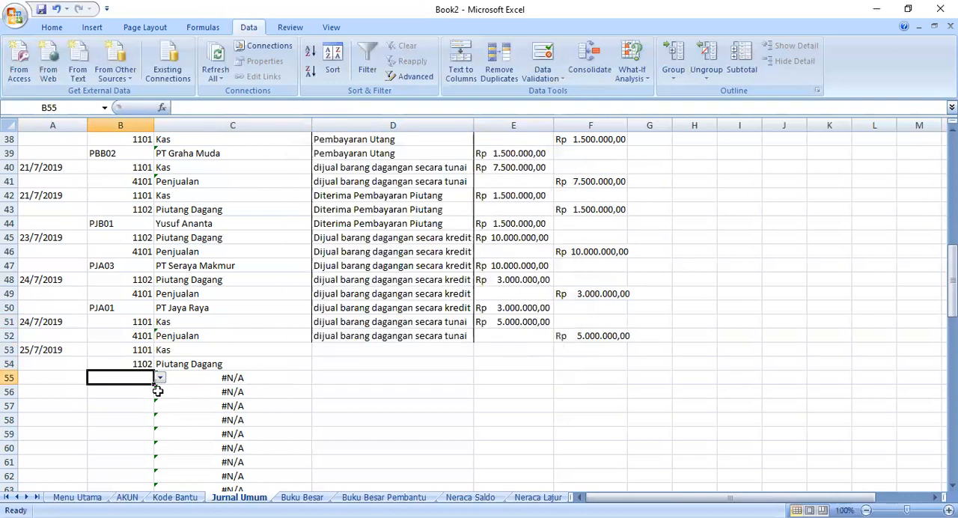
- Check the helper codes on the Kode Bantu sheet and choose PJB03 in B55 of Jurnal Umum
{"action": "left_click", "coordinate": [175, 497]}
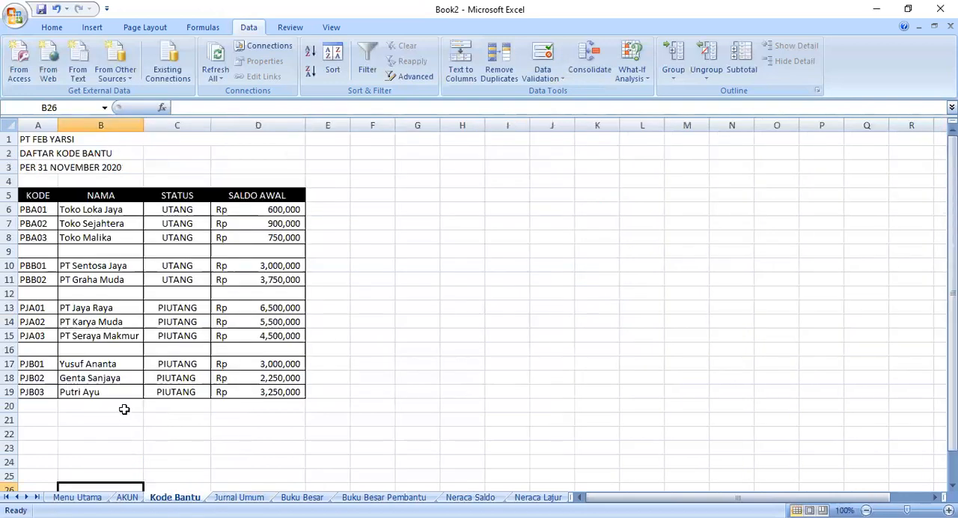
{"action": "left_click", "coordinate": [239, 497]}
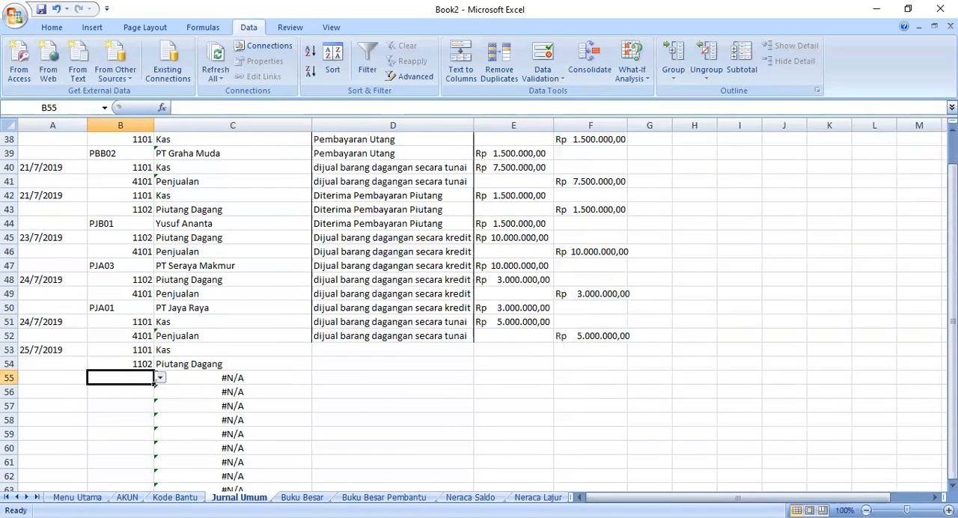
{"action": "left_click", "coordinate": [161, 378]}
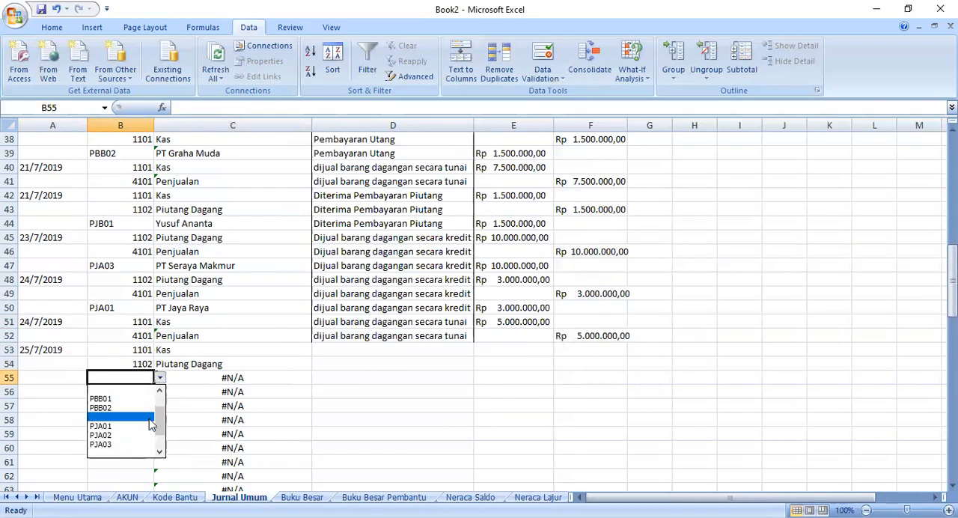
{"action": "scroll", "coordinate": [142, 450], "scroll_direction": "down", "scroll_amount": 2}
{"action": "left_click", "coordinate": [138, 446]}
{"action": "left_click", "coordinate": [160, 379]}
{"action": "left_click", "coordinate": [101, 453]}
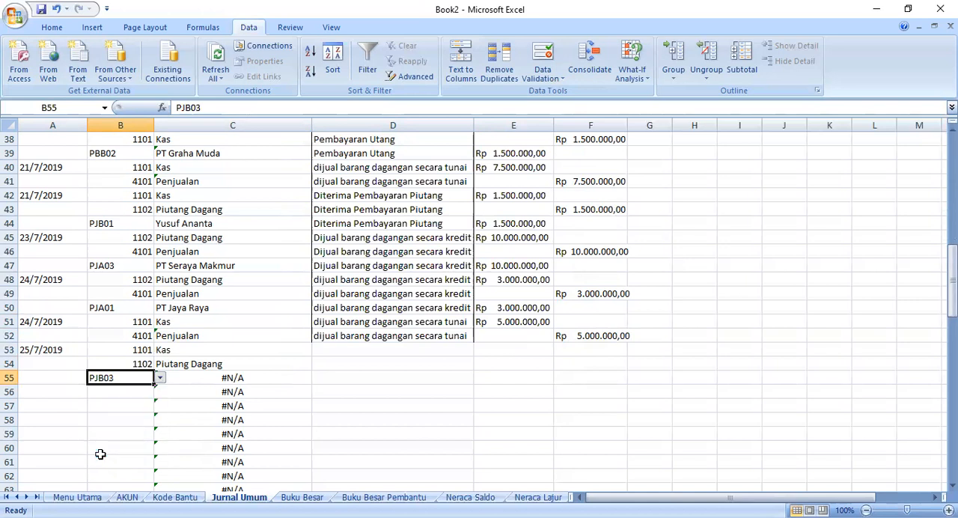
- Rewrite the C55 VLOOKUP to look up B55 in the Kode Bantu range A5:B19, with column 2 and FALSE
{"action": "left_click", "coordinate": [225, 383]}
{"action": "left_click_drag", "start_coordinate": [343, 108], "coordinate": [248, 107]}
{"action": "key", "text": "BackSpace"}
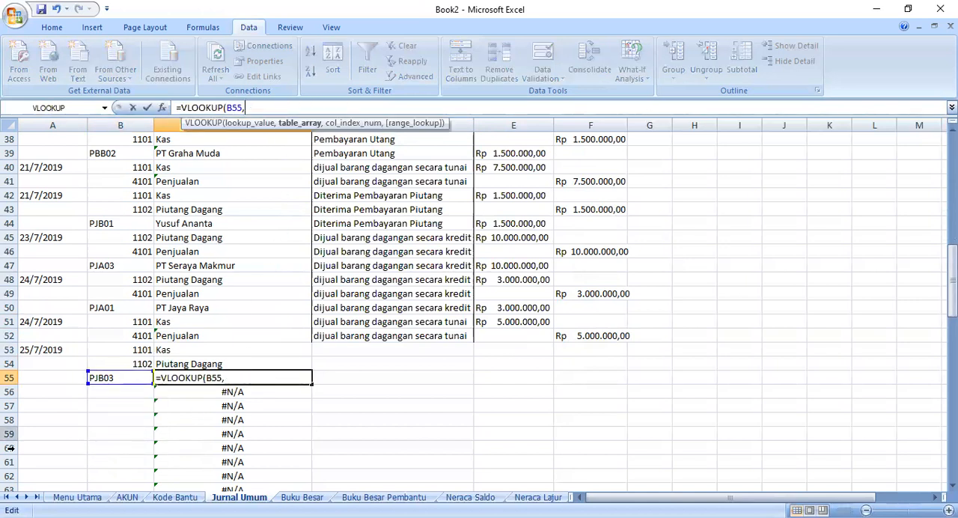
{"action": "left_click", "coordinate": [175, 498]}
{"action": "left_click", "coordinate": [26, 196]}
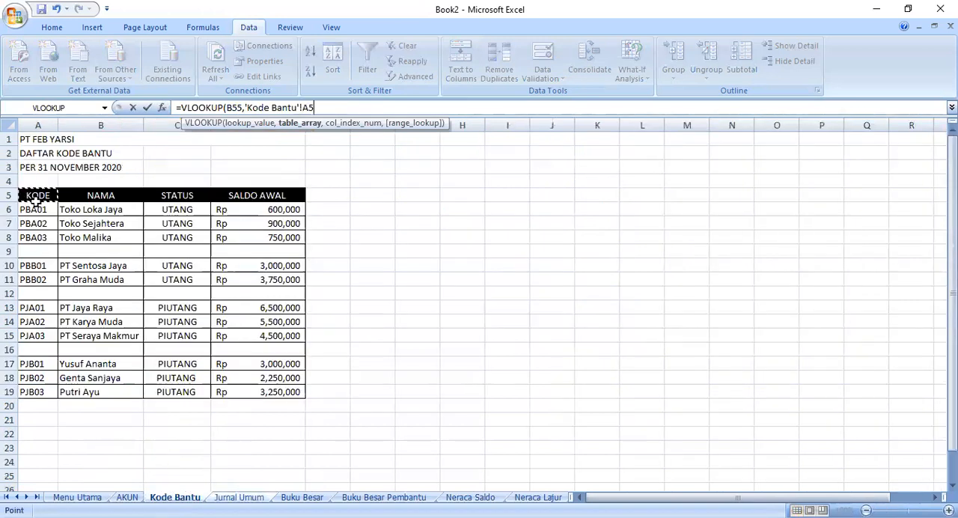
{"action": "left_click", "coordinate": [95, 392], "text": "shift"}
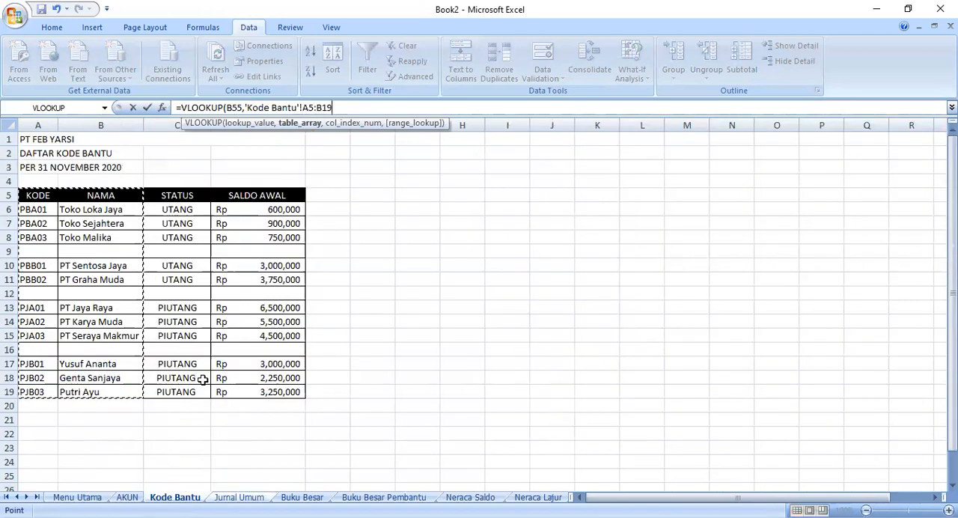
{"action": "type", "text": ",2,fals"}
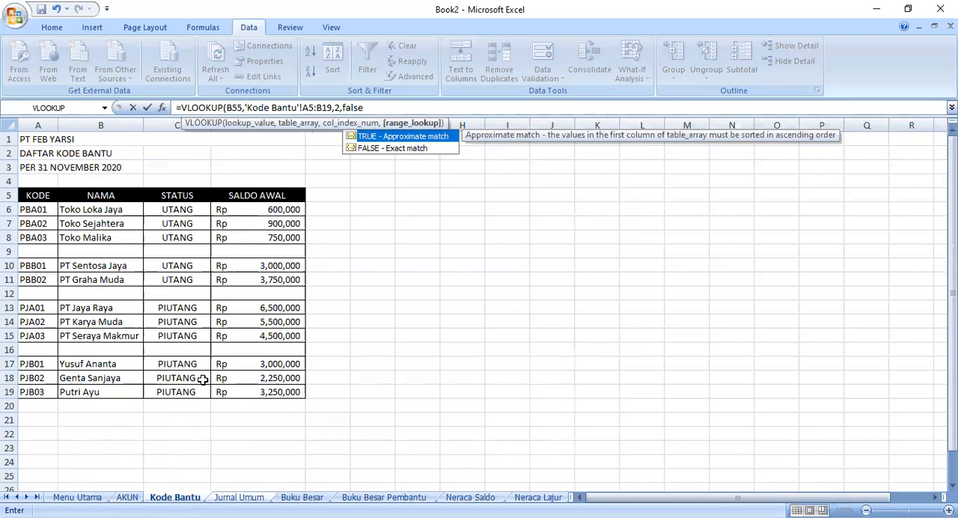
{"action": "type", "text": "e"}
{"action": "key", "text": "Return"}
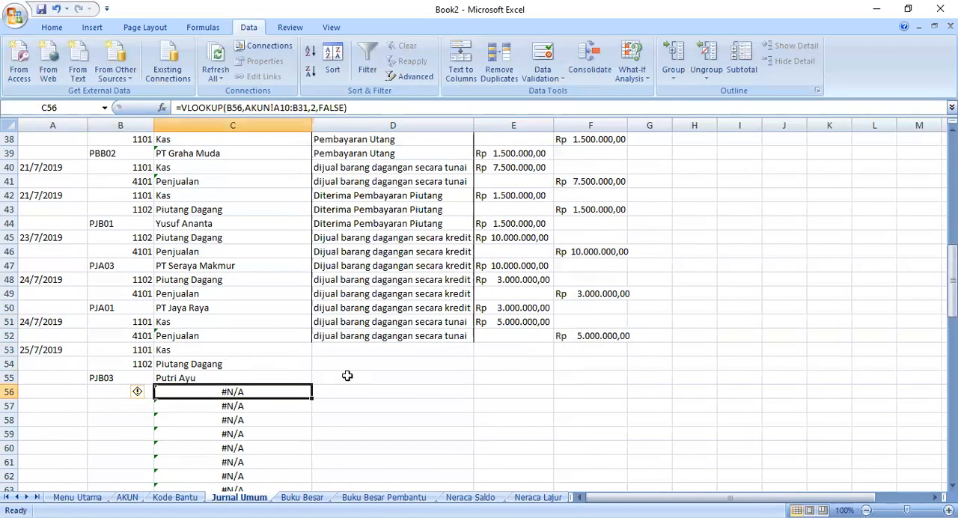
- Enter the description "Diterima Pembayaran Piutang" in D53 and fill it down to D55
{"action": "left_click", "coordinate": [332, 351]}
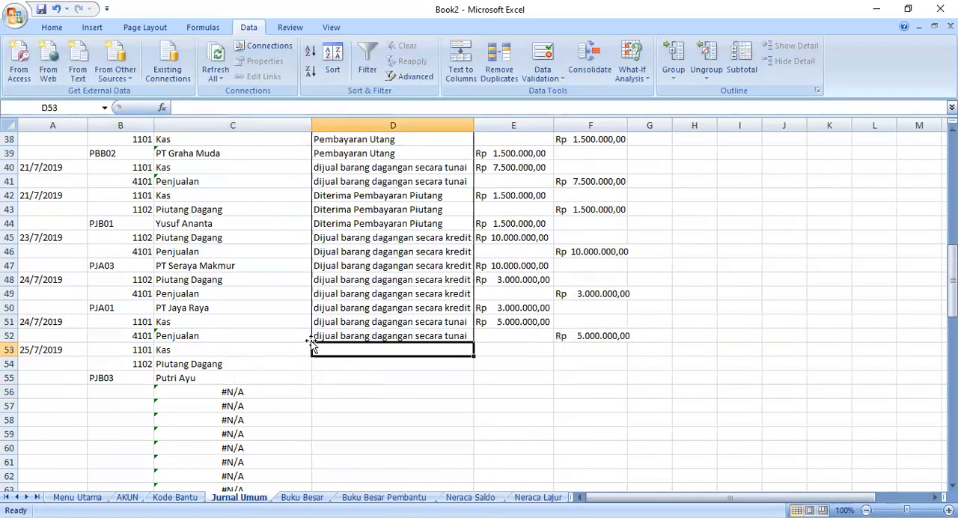
{"action": "type", "text": "diterima Pembayaran Piutang"}
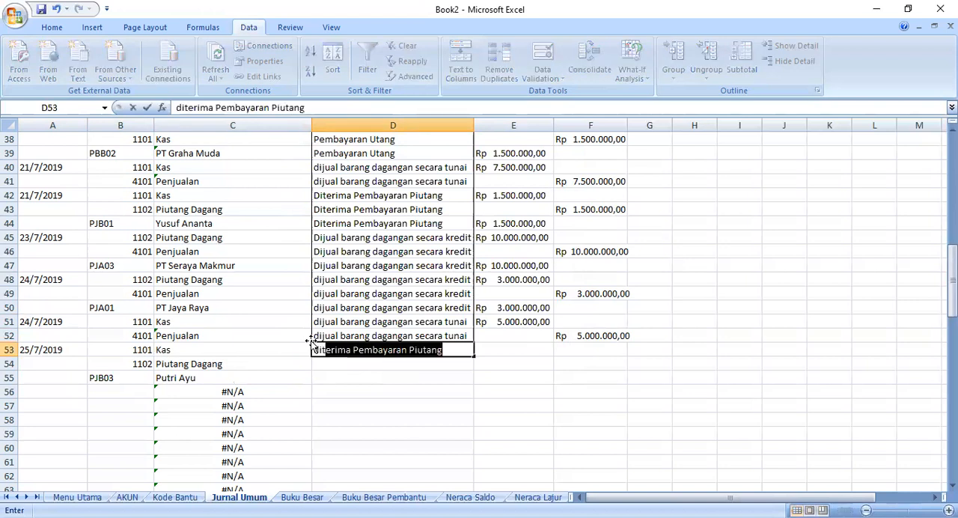
{"action": "key", "text": "Return"}
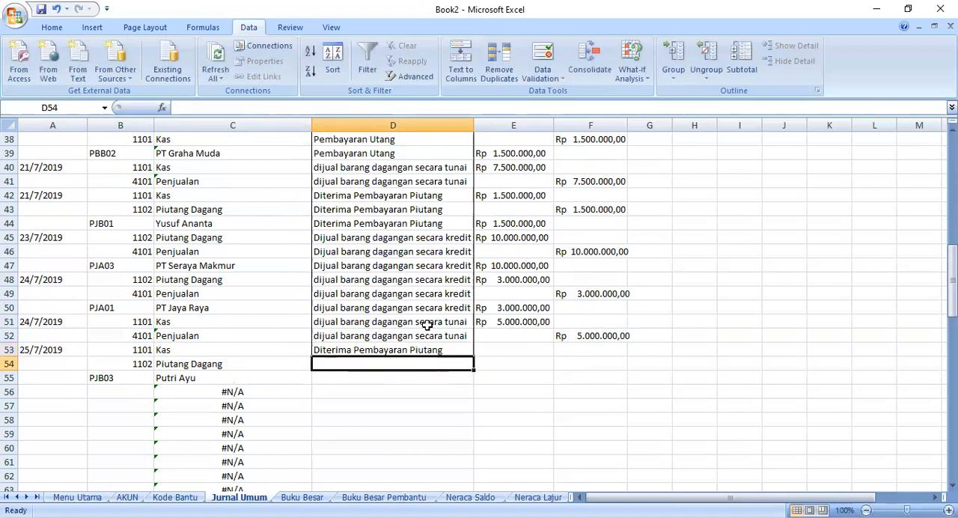
{"action": "left_click", "coordinate": [458, 351]}
{"action": "left_click_drag", "start_coordinate": [475, 354], "coordinate": [476, 380]}
- Copy the debit amount from E51 into E53 and change it to Rp 2.500.000,00
{"action": "left_click", "coordinate": [492, 350]}
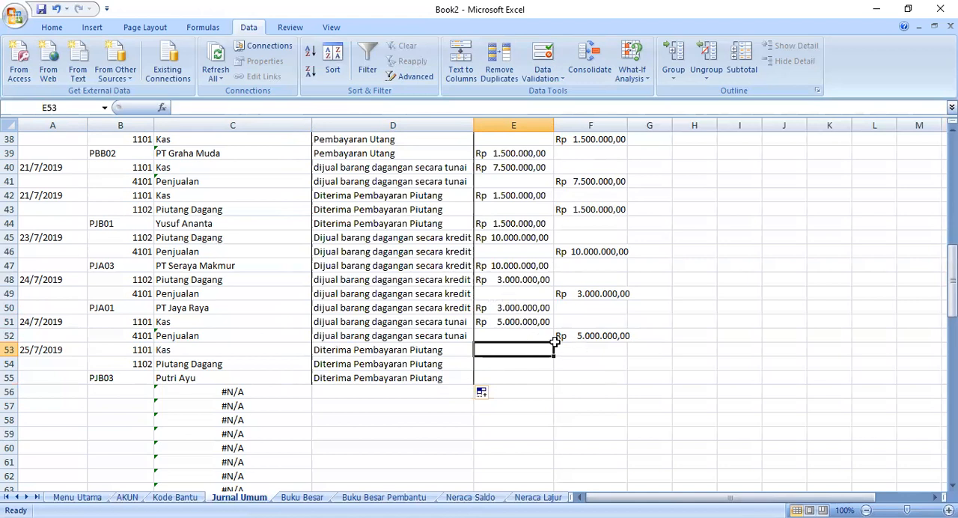
{"action": "left_click", "coordinate": [514, 322]}
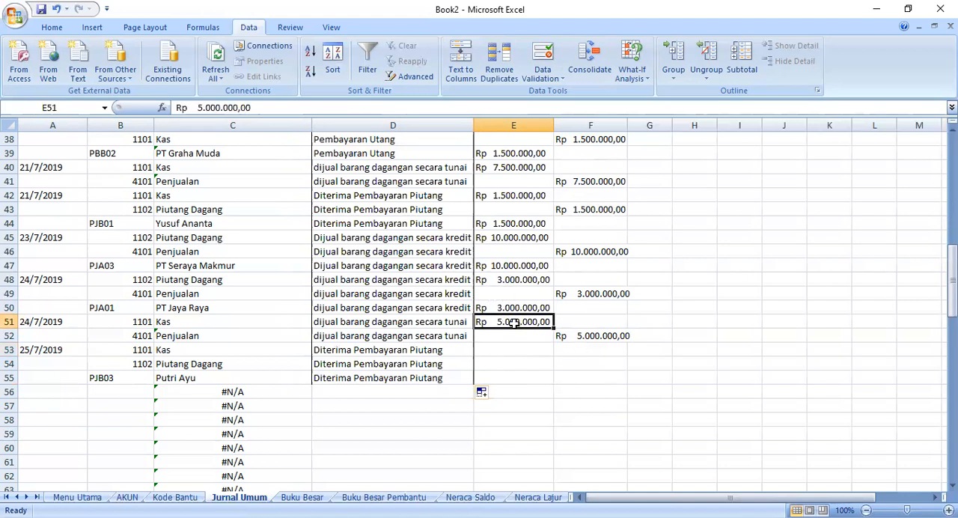
{"action": "right_click", "coordinate": [514, 323]}
{"action": "left_click", "coordinate": [550, 125]}
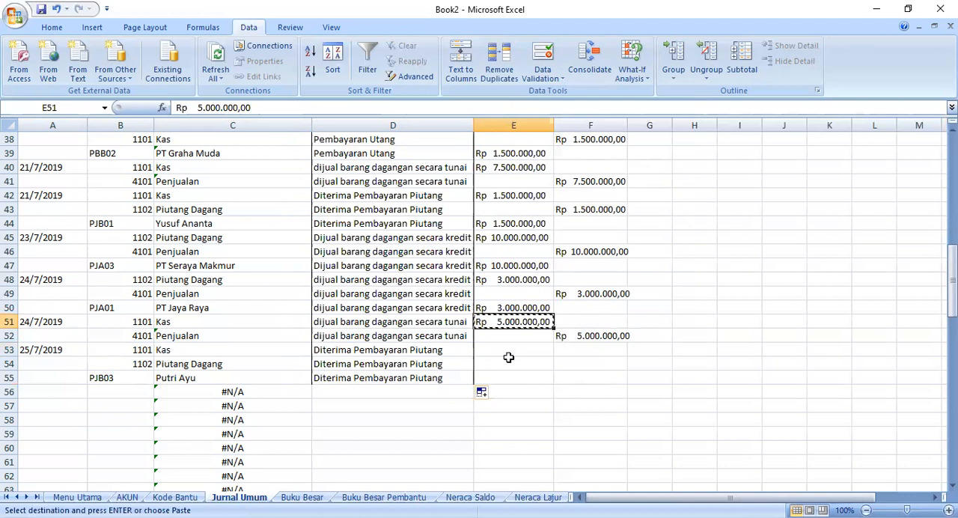
{"action": "left_click", "coordinate": [502, 352]}
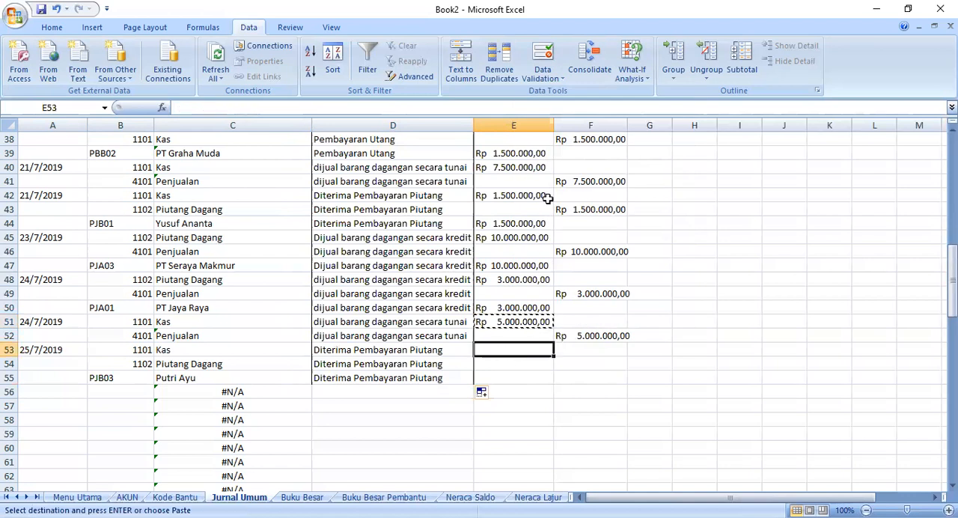
{"action": "key", "text": "ctrl+v"}
{"action": "double_click", "coordinate": [502, 350]}
{"action": "key", "text": "BackSpace"}
{"action": "type", "text": "2"}
{"action": "key", "text": "BackSpace"}
{"action": "type", "text": "5"}
{"action": "left_click", "coordinate": [491, 364]}
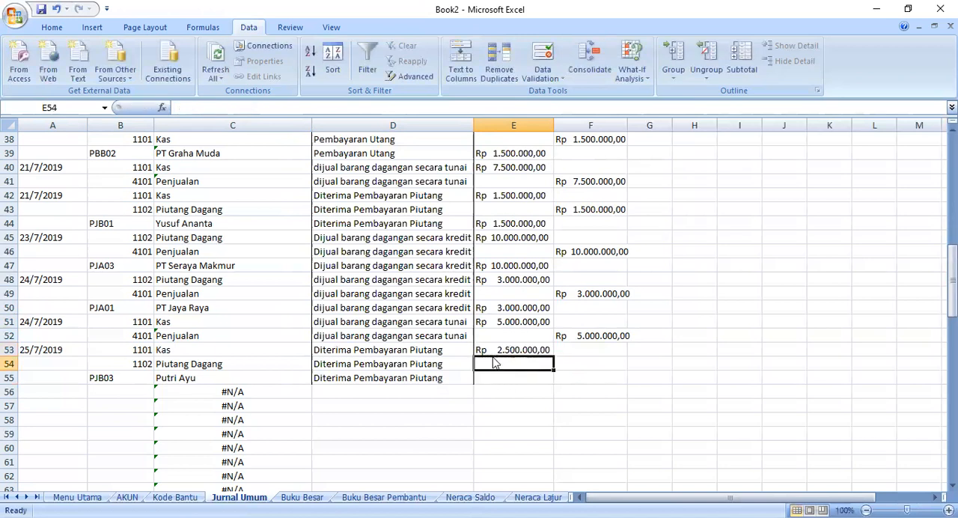
- Copy the E53 amount into credit cell F54 and debit cell E55
{"action": "left_click", "coordinate": [496, 349]}
{"action": "right_click", "coordinate": [498, 350]}
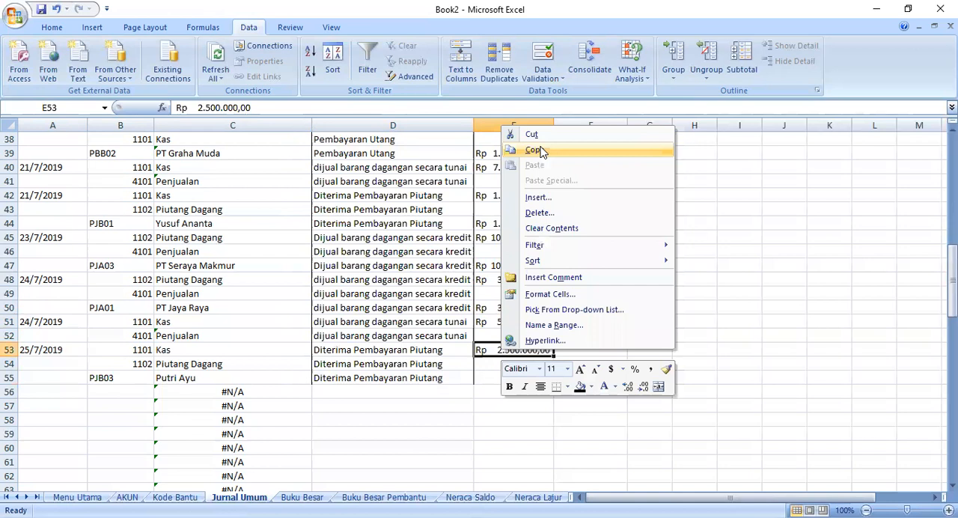
{"action": "left_click", "coordinate": [542, 151]}
{"action": "left_click", "coordinate": [595, 362]}
{"action": "right_click", "coordinate": [595, 364]}
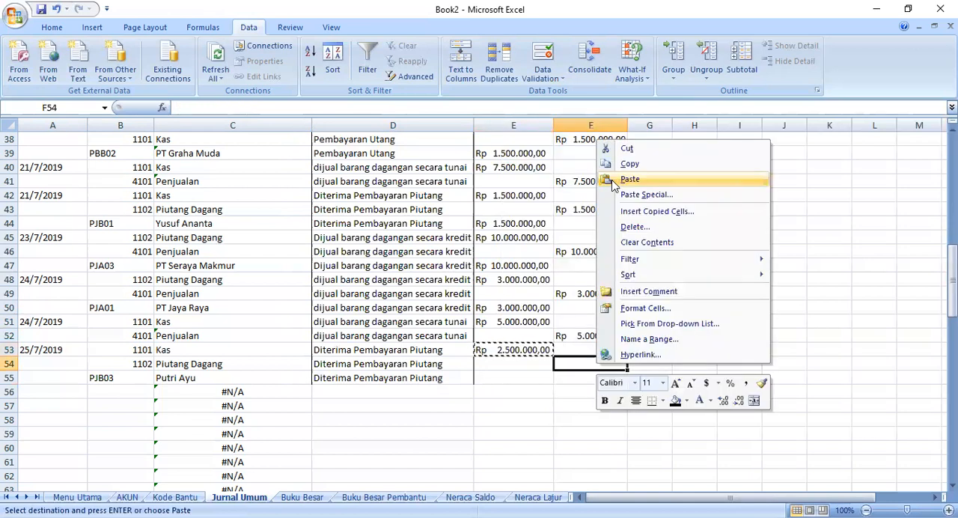
{"action": "left_click", "coordinate": [507, 377]}
{"action": "right_click", "coordinate": [509, 378]}
{"action": "left_click", "coordinate": [551, 202]}
{"action": "left_click", "coordinate": [456, 400]}
- Enter the next transaction date 28/7/2019 in A56 and select the account code cell B56
{"action": "left_click", "coordinate": [73, 404]}
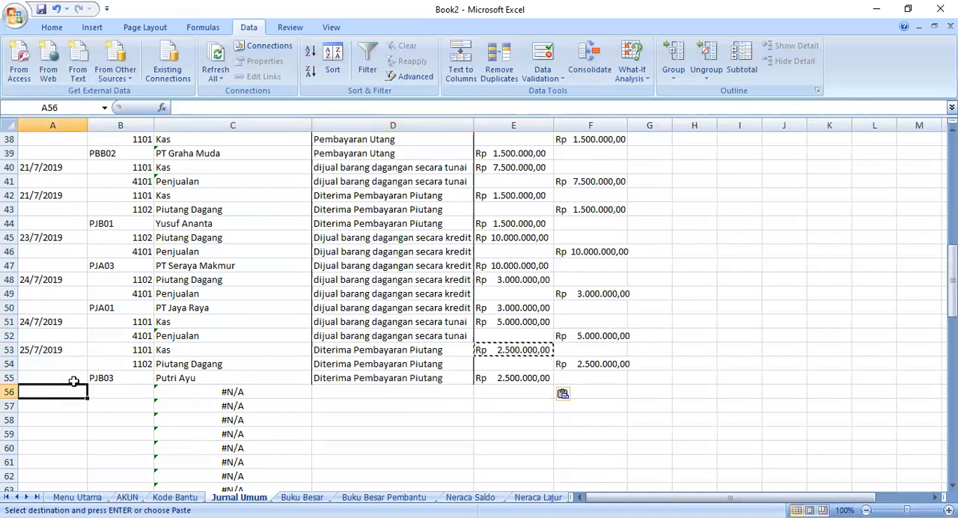
{"action": "type", "text": "2"}
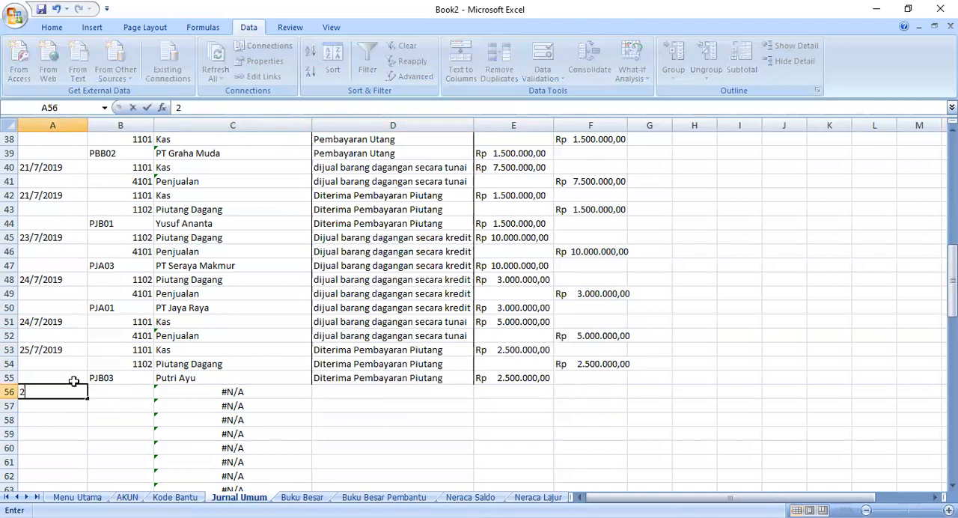
{"action": "type", "text": "8/7/2019"}
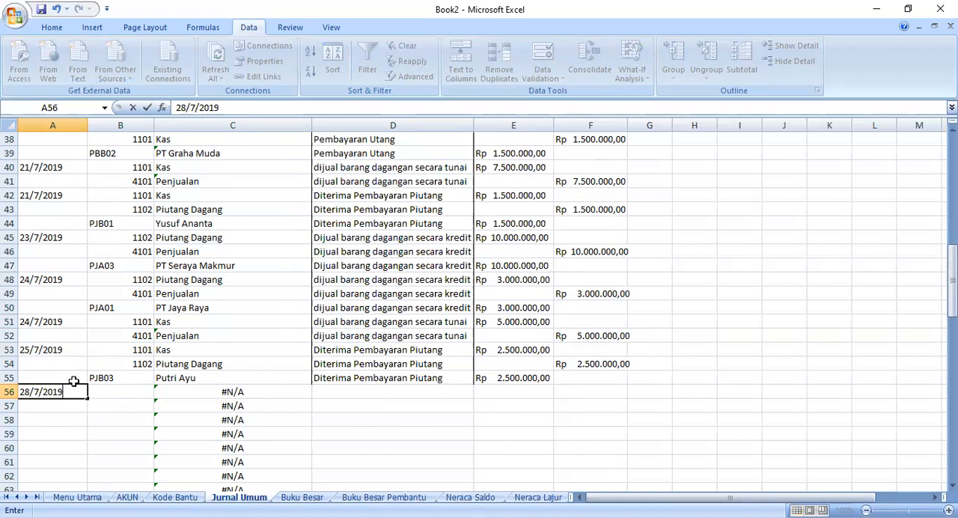
{"action": "left_click", "coordinate": [124, 390]}
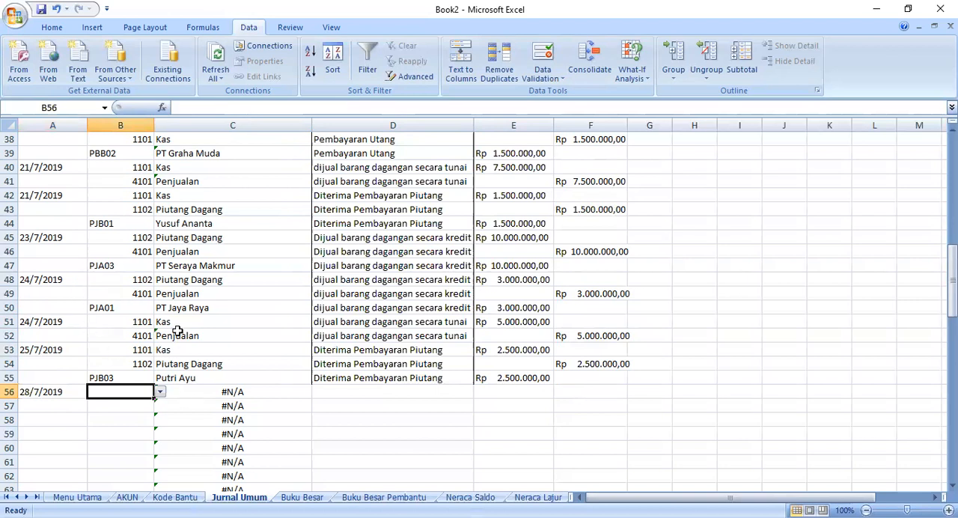
{"action": "scroll", "coordinate": [176, 330], "scroll_direction": "up", "scroll_amount": 2}
{"action": "scroll", "coordinate": [176, 329], "scroll_direction": "down", "scroll_amount": 2}
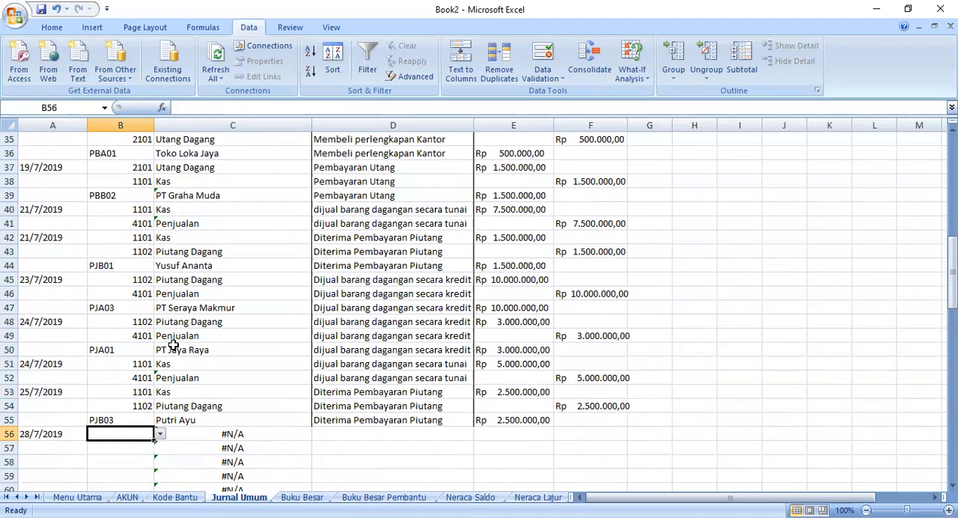
- Choose account code 2101 in B56 and account code 1101 in B57 from their dropdown lists
{"action": "left_click", "coordinate": [160, 392]}
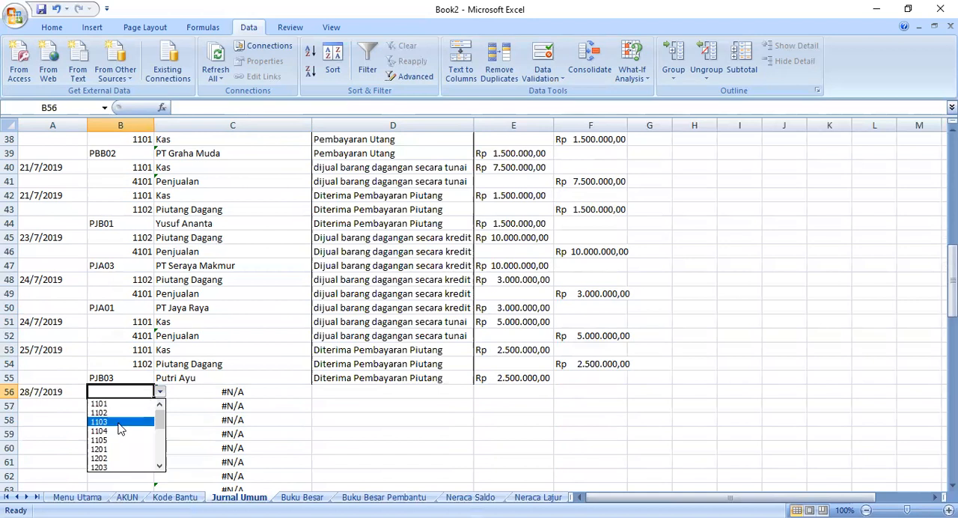
{"action": "left_click_drag", "start_coordinate": [162, 417], "coordinate": [161, 429]}
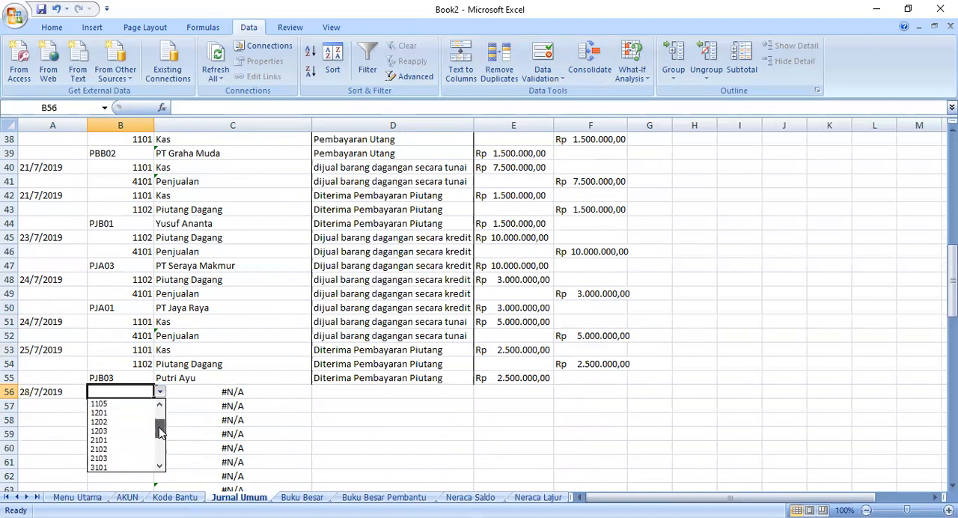
{"action": "left_click", "coordinate": [108, 440]}
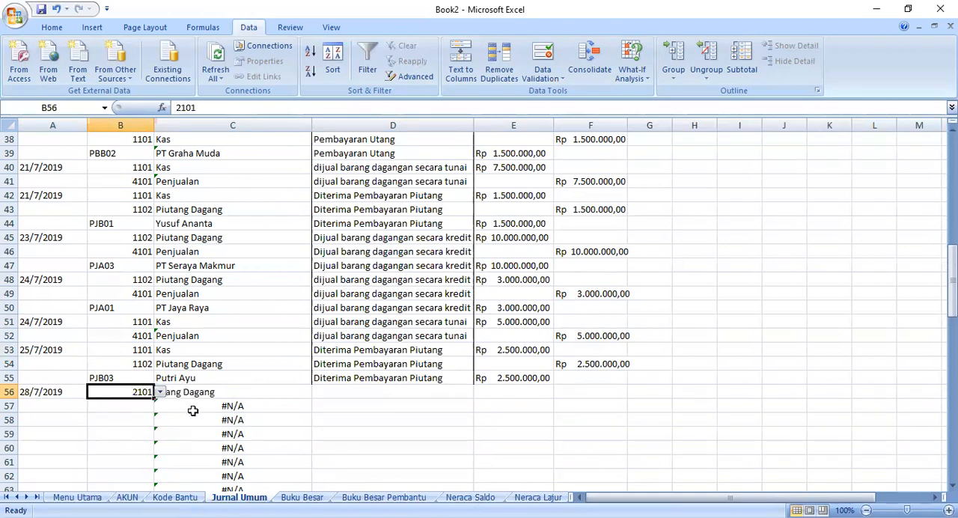
{"action": "left_click", "coordinate": [128, 413]}
{"action": "left_click", "coordinate": [159, 408]}
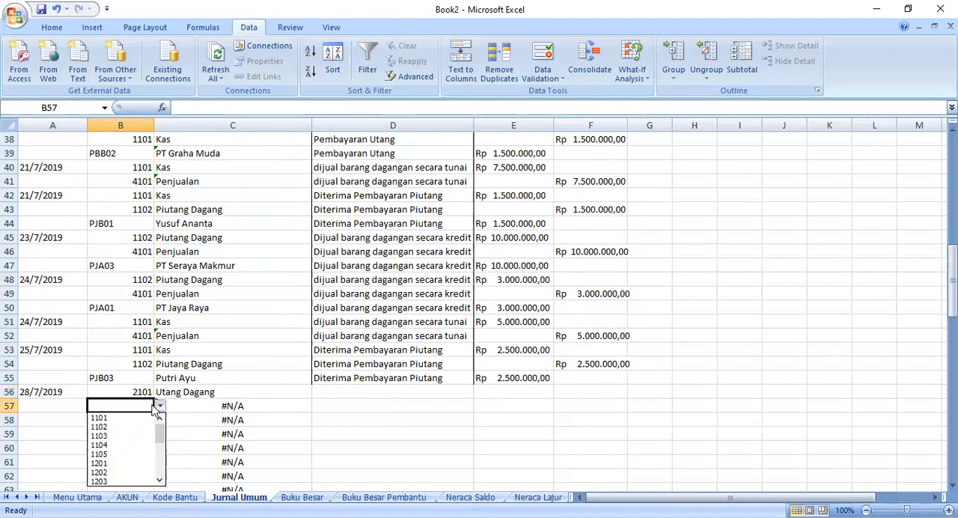
{"action": "left_click", "coordinate": [132, 418]}
- Correct the VLOOKUP formula in C57 to look up B57 in AKUN!A5:B26, column 2, with an exact match (false)
{"action": "left_click", "coordinate": [210, 412]}
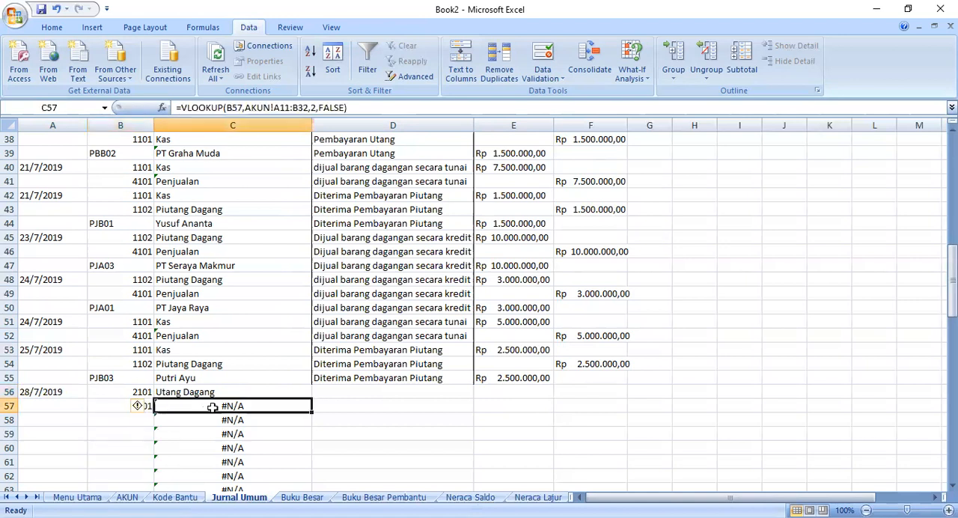
{"action": "left_click", "coordinate": [364, 108]}
{"action": "left_click_drag", "start_coordinate": [352, 109], "coordinate": [246, 109]}
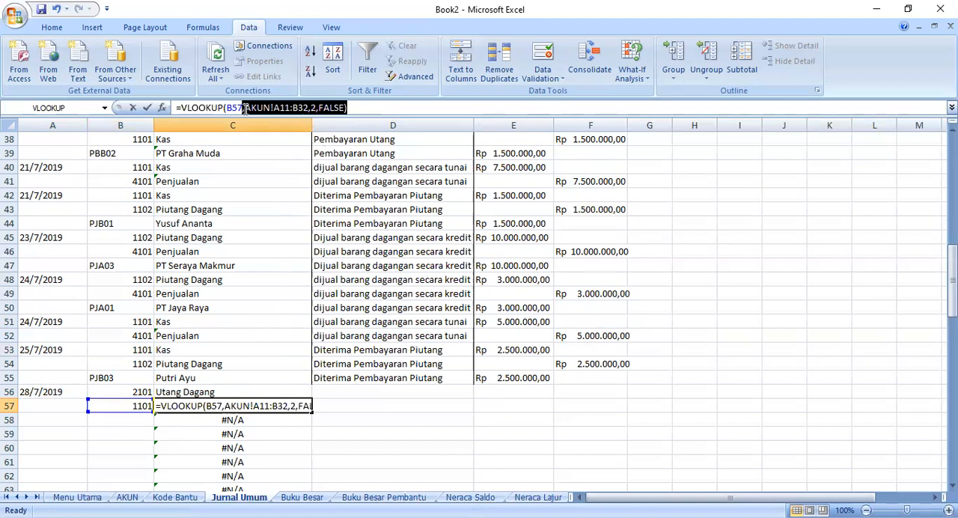
{"action": "key", "text": "Delete"}
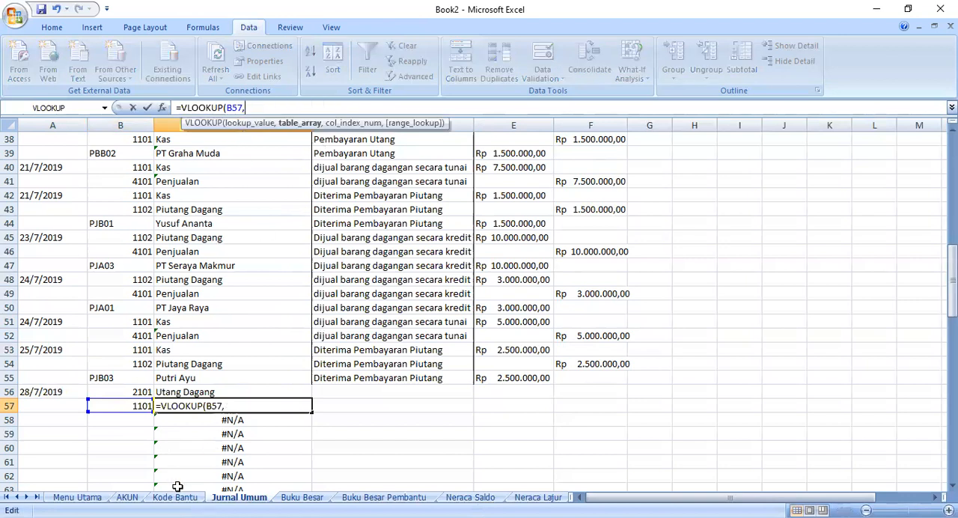
{"action": "left_click", "coordinate": [119, 485]}
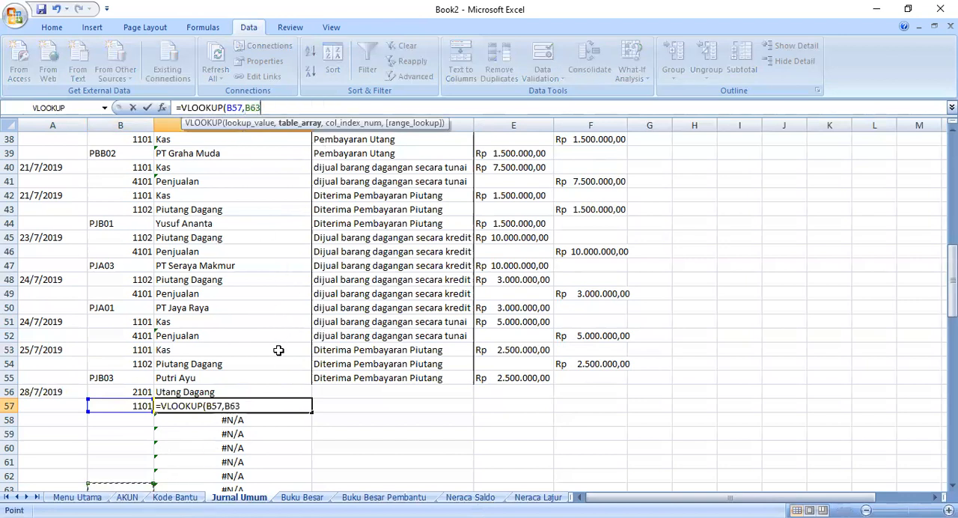
{"action": "key", "text": "BackSpace"}
{"action": "key", "text": "BackSpace"}
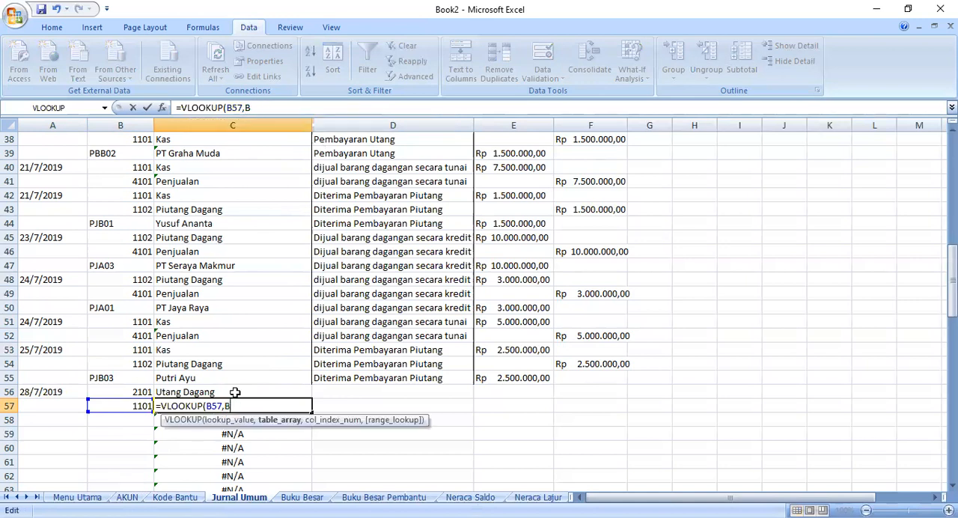
{"action": "key", "text": "BackSpace"}
{"action": "left_click", "coordinate": [128, 497]}
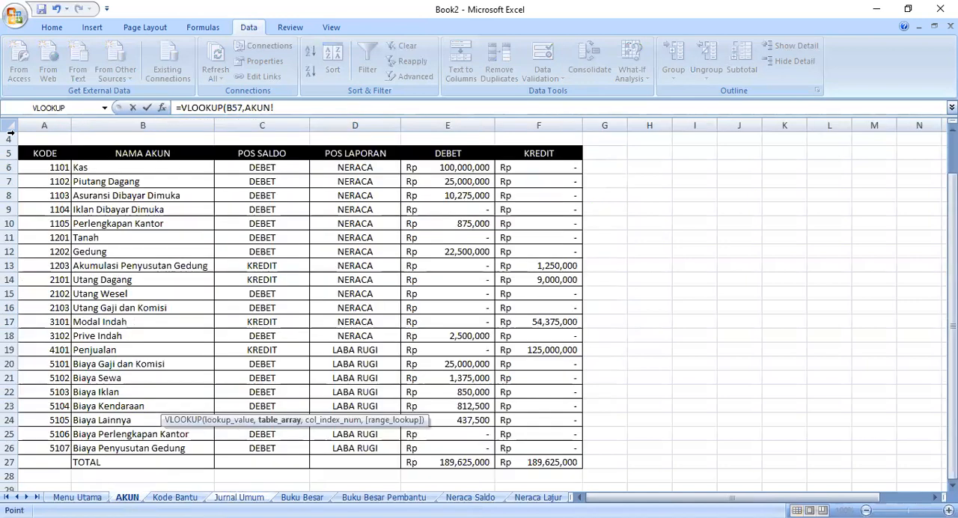
{"action": "left_click", "coordinate": [56, 155]}
{"action": "left_click", "coordinate": [150, 450], "text": "shift"}
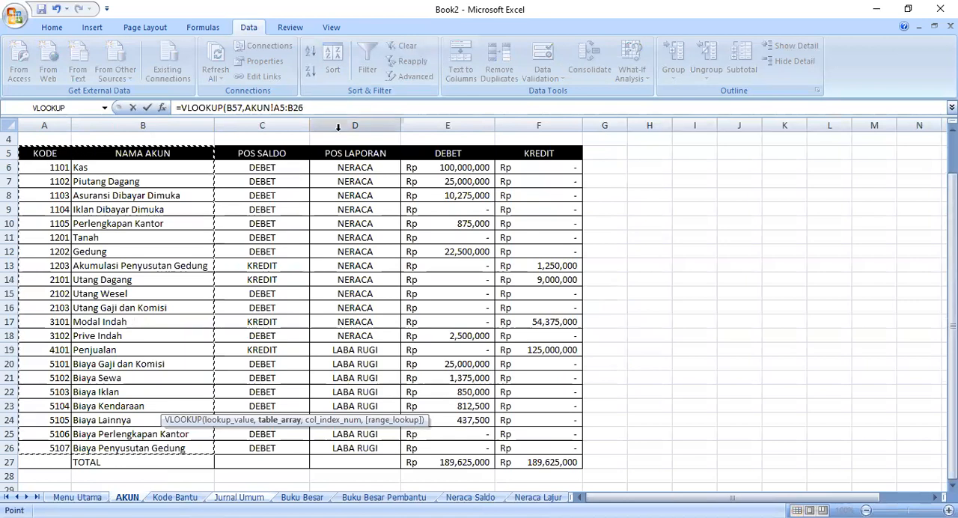
{"action": "type", "text": ",2,fals"}
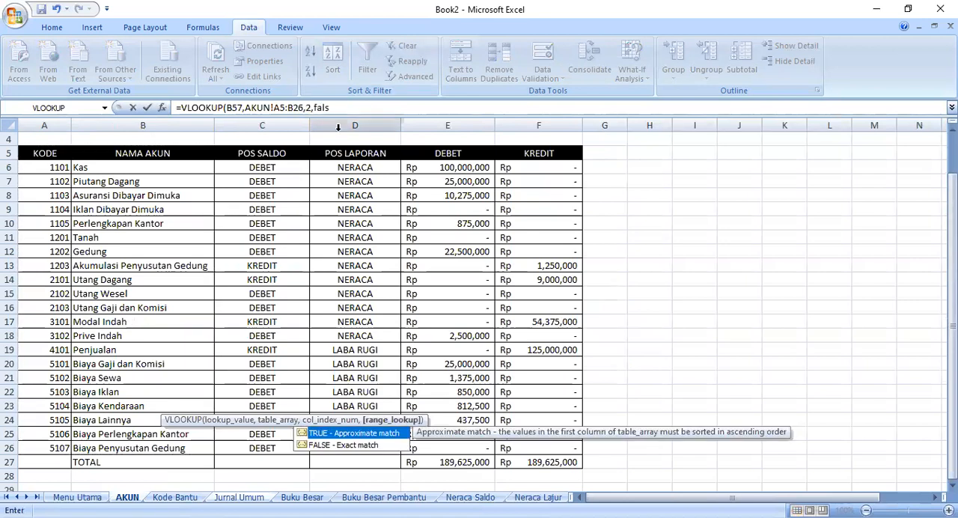
{"action": "type", "text": "e"}
{"action": "key", "text": "Return"}
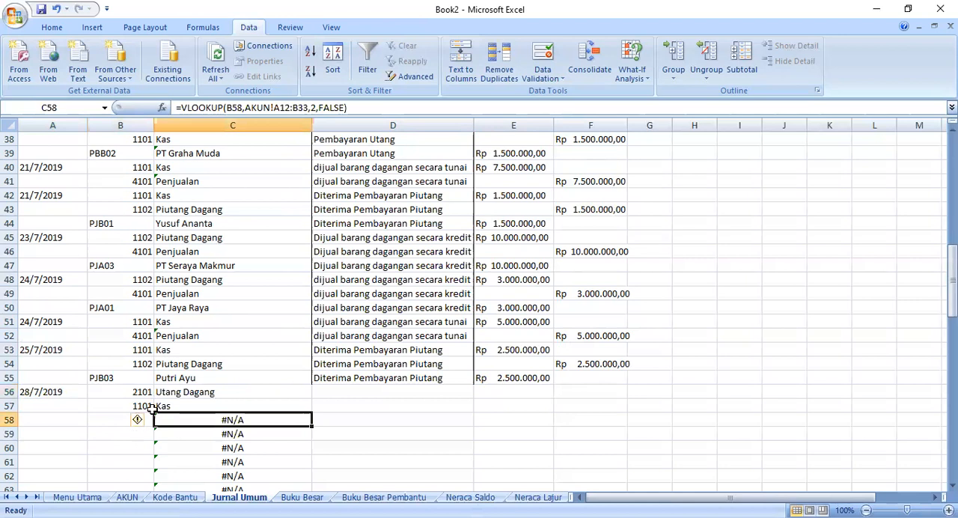
- Change the data validation source of B58 to the named helper code list
{"action": "left_click", "coordinate": [114, 422]}
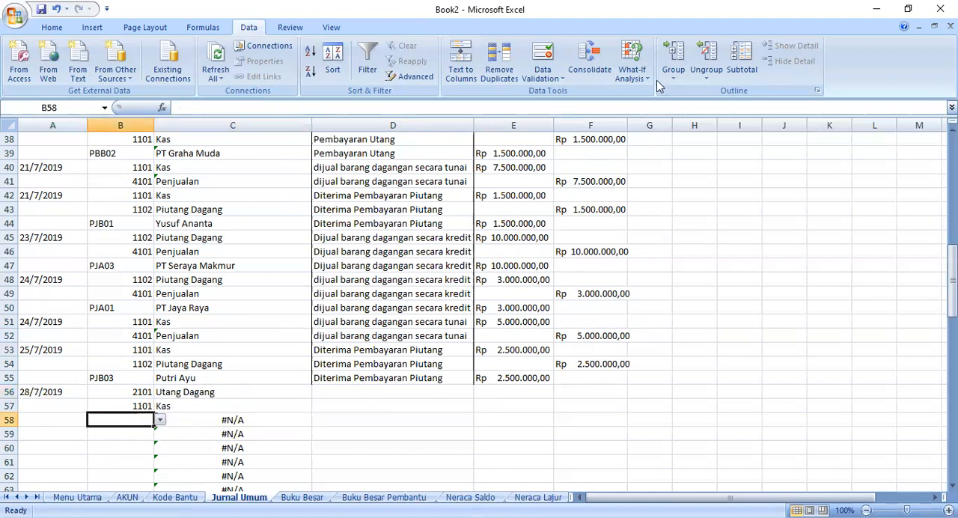
{"action": "left_click", "coordinate": [544, 77]}
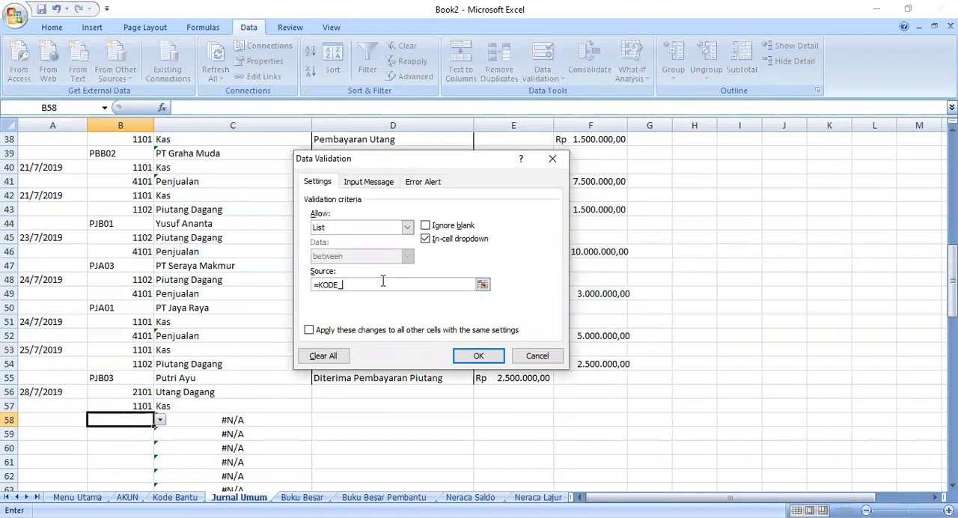
{"action": "left_click", "coordinate": [483, 354]}
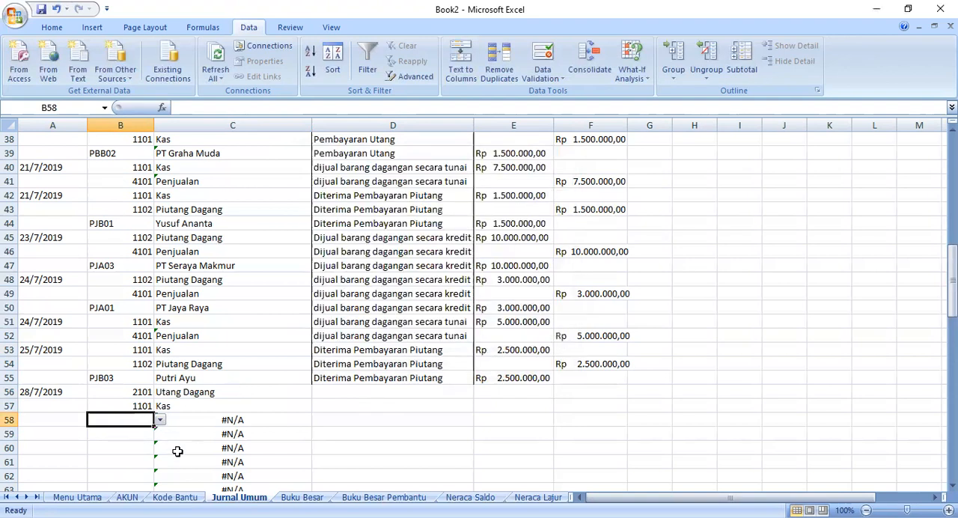
- Check the supplier codes on the Kode Bantu sheet and choose helper code PBA03 in B58 of Jurnal Umum
{"action": "left_click", "coordinate": [175, 497]}
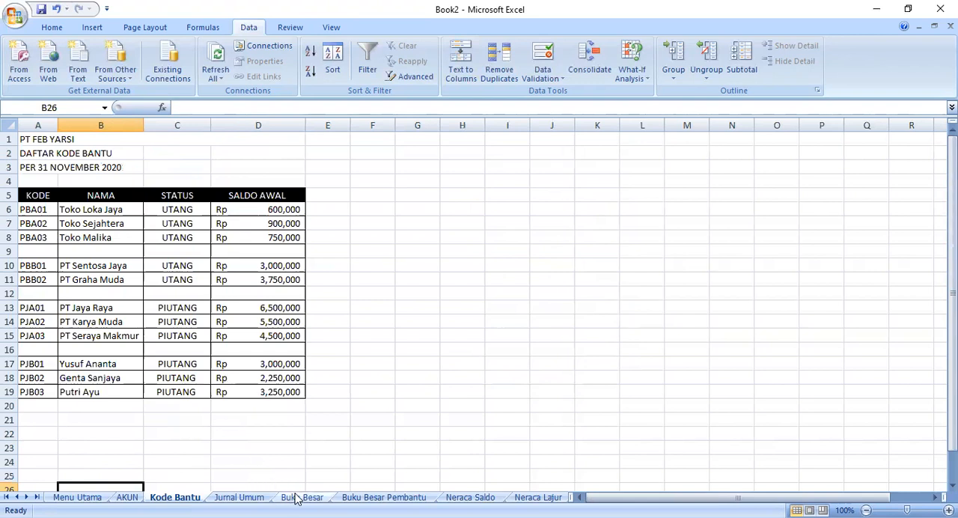
{"action": "left_click", "coordinate": [240, 497]}
{"action": "left_click", "coordinate": [158, 431]}
{"action": "left_click", "coordinate": [144, 424]}
{"action": "left_click", "coordinate": [160, 420]}
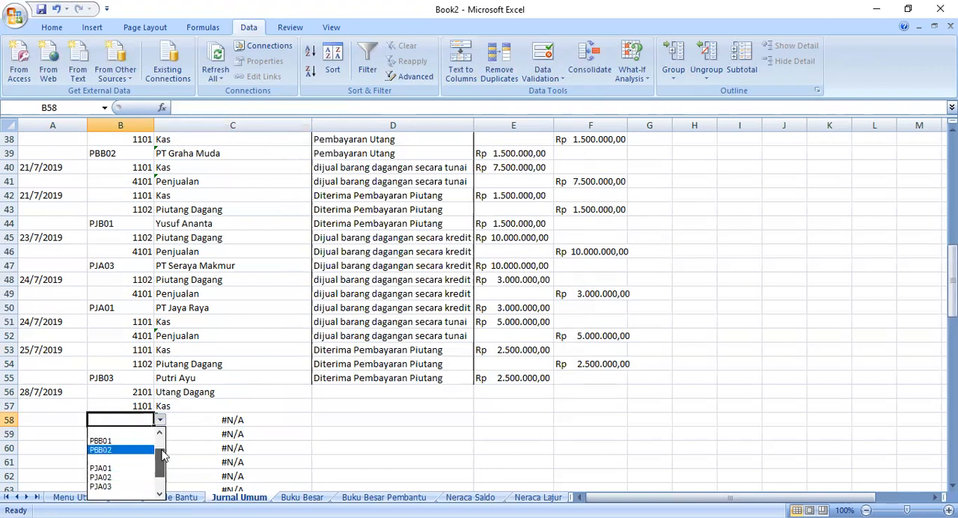
{"action": "scroll", "coordinate": [163, 455], "scroll_direction": "up", "scroll_amount": 2}
{"action": "left_click", "coordinate": [120, 441]}
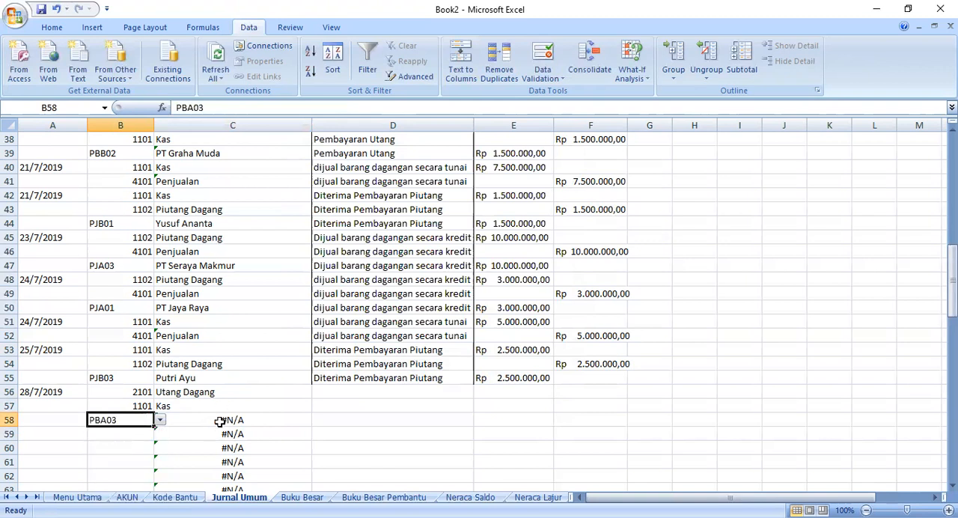
- Replace the AKUN lookup range in the C58 VLOOKUP formula with the code and name columns of the Kode Bantu sheet
{"action": "left_click", "coordinate": [220, 422]}
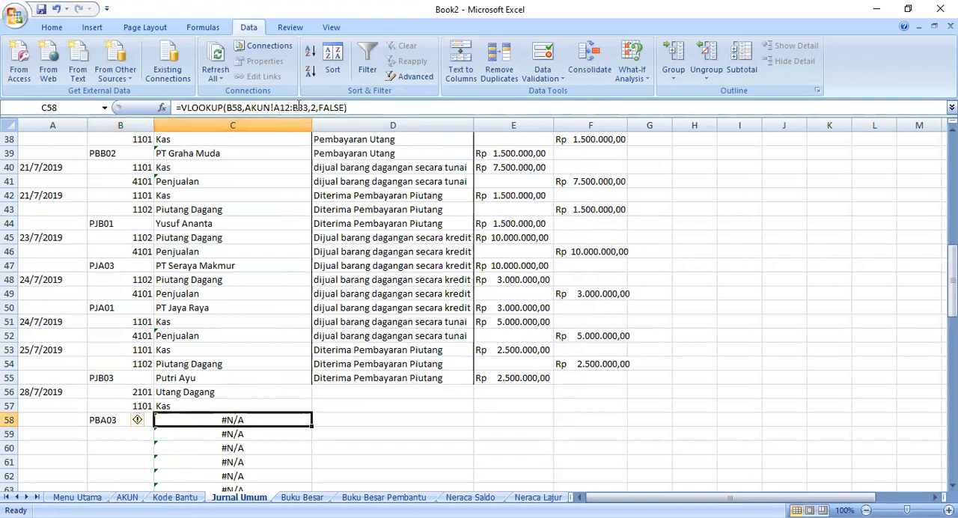
{"action": "left_click_drag", "start_coordinate": [307, 107], "coordinate": [243, 109]}
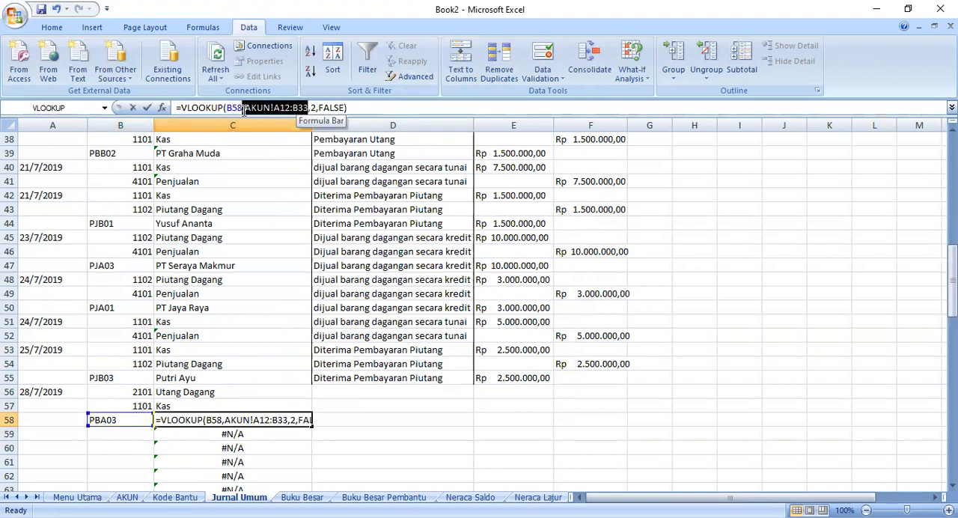
{"action": "key", "text": "Delete"}
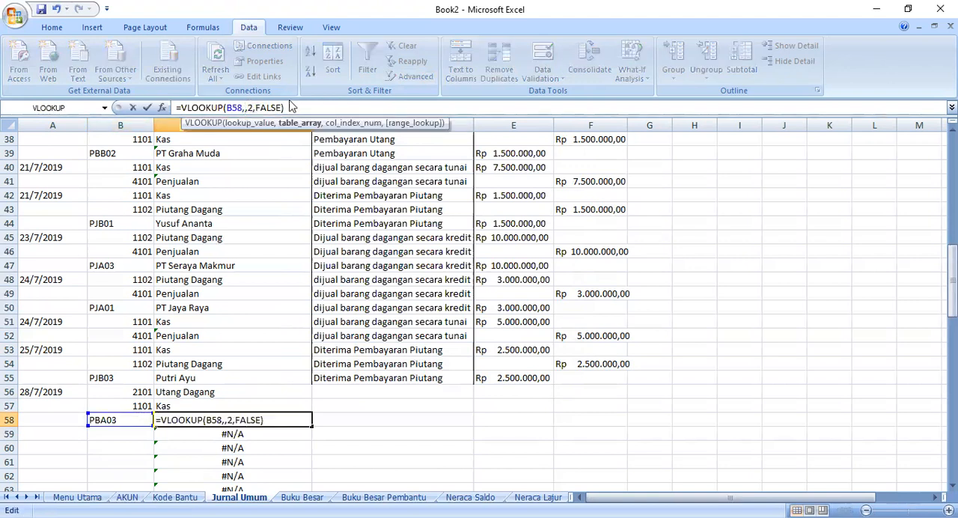
{"action": "left_click", "coordinate": [175, 497]}
{"action": "left_click", "coordinate": [47, 196]}
{"action": "left_click", "coordinate": [122, 376], "text": "shift"}
{"action": "key", "text": "Return"}
- Enter the description "pembayaran utang" in D56 and fill it down to D58
{"action": "left_click", "coordinate": [339, 394]}
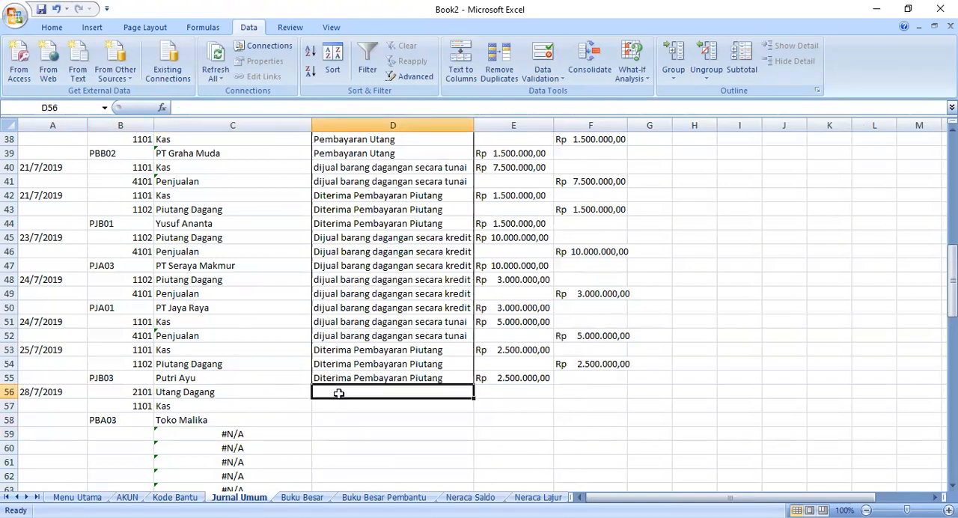
{"action": "type", "text": "pemba"}
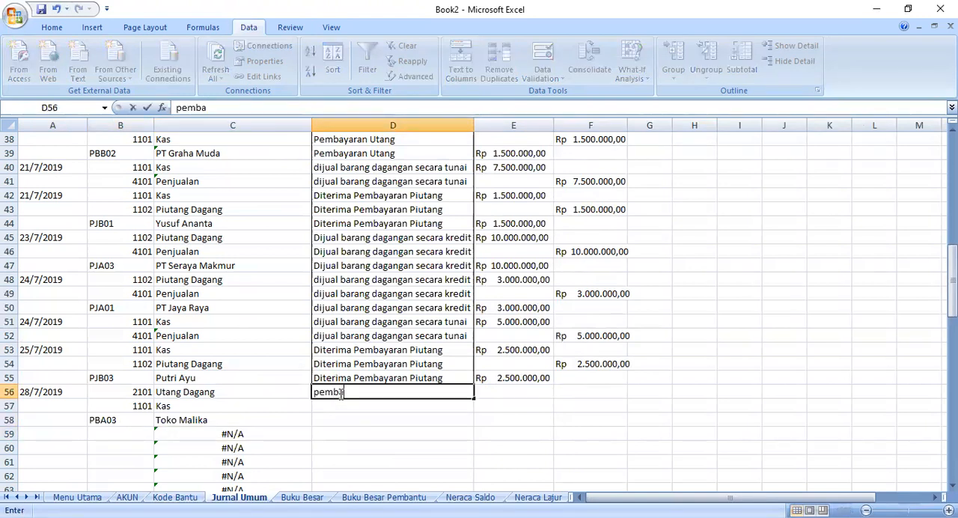
{"action": "type", "text": "yaran utang"}
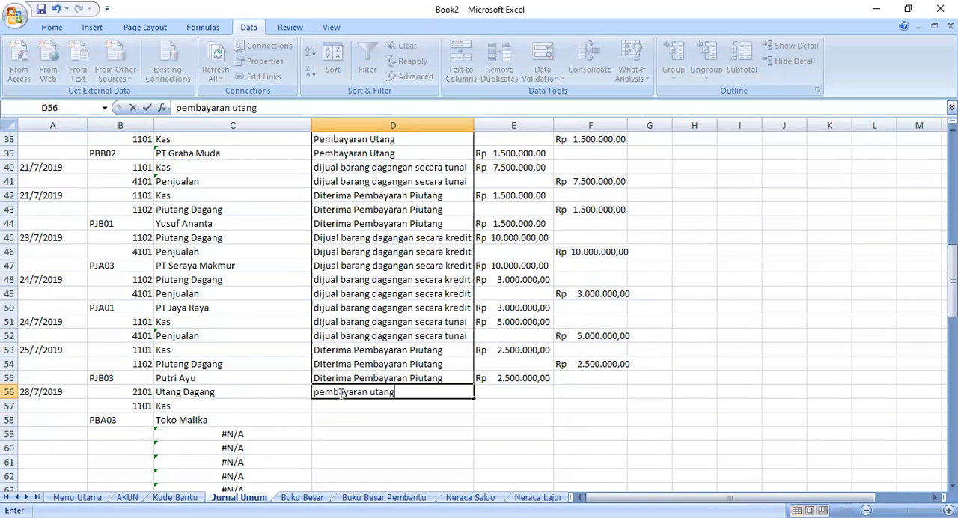
{"action": "left_click_drag", "start_coordinate": [471, 399], "coordinate": [471, 421]}
- Copy the debit amount from E55 into E56 and change it to Rp 250.000,00
{"action": "left_click", "coordinate": [507, 391]}
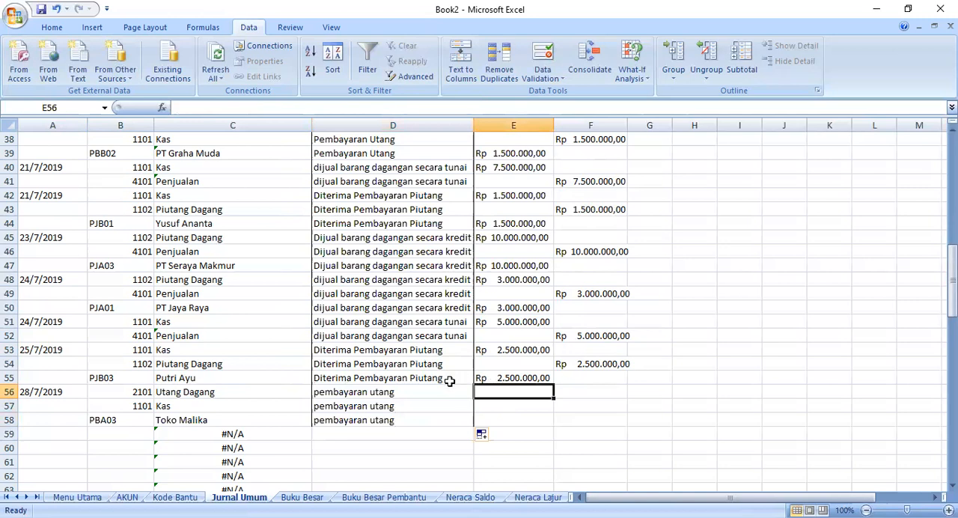
{"action": "left_click", "coordinate": [522, 377]}
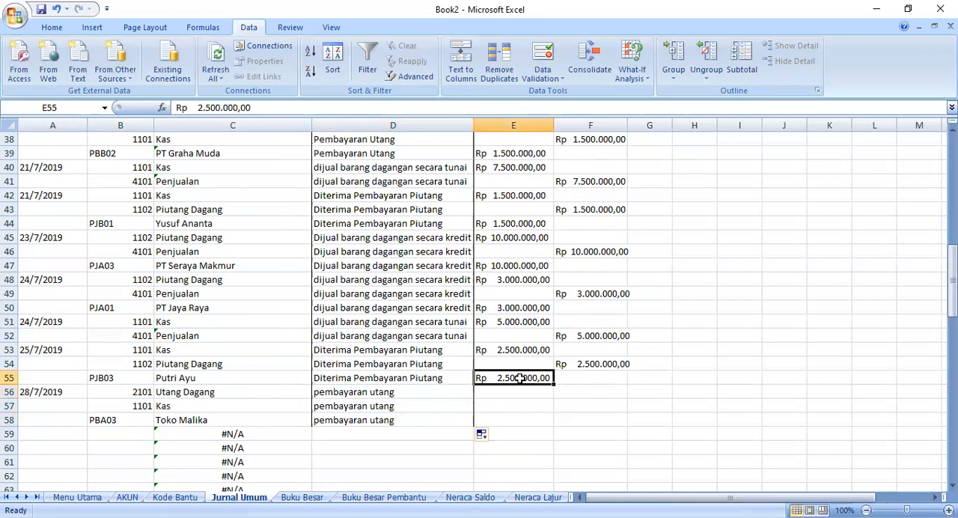
{"action": "right_click", "coordinate": [522, 378]}
{"action": "left_click", "coordinate": [554, 181]}
{"action": "left_click", "coordinate": [496, 390]}
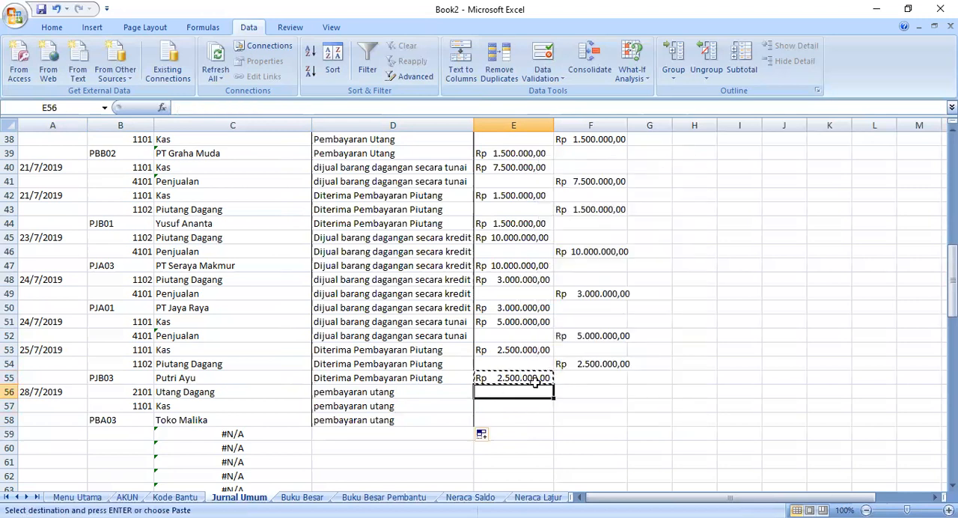
{"action": "key", "text": "ctrl+v"}
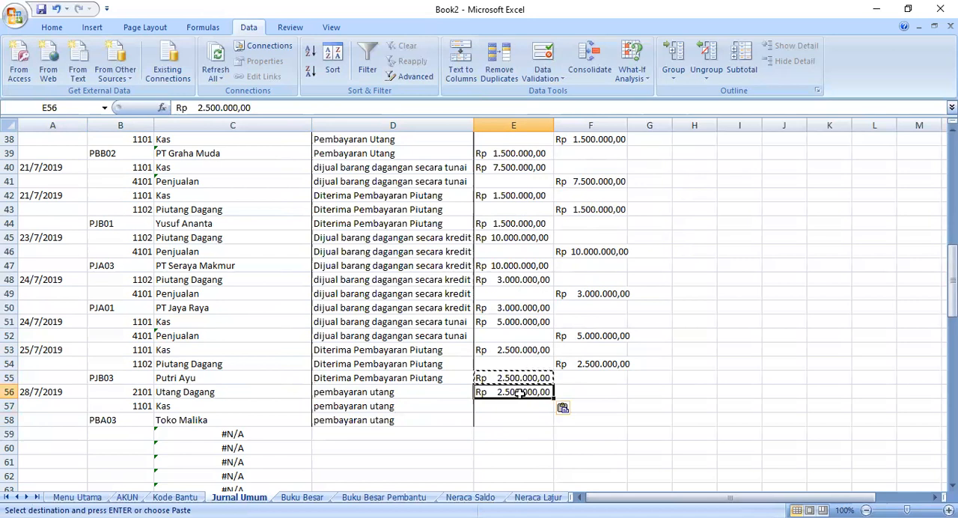
{"action": "double_click", "coordinate": [520, 393]}
{"action": "key", "text": "BackSpace"}
{"action": "key", "text": "BackSpace"}
{"action": "key", "text": "BackSpace"}
{"action": "key", "text": "BackSpace"}
{"action": "key", "text": "BackSpace"}
{"action": "type", "text": "2"}
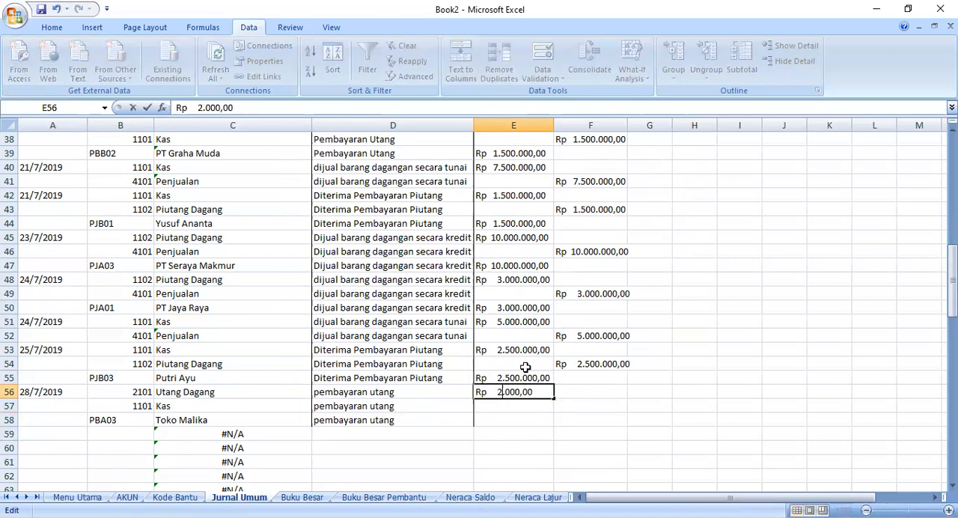
{"action": "type", "text": "2"}
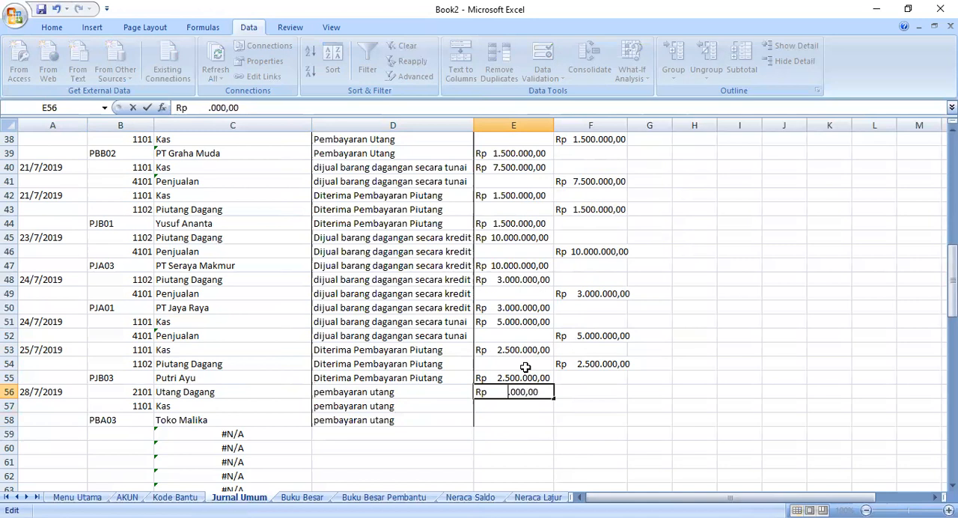
{"action": "type", "text": "50"}
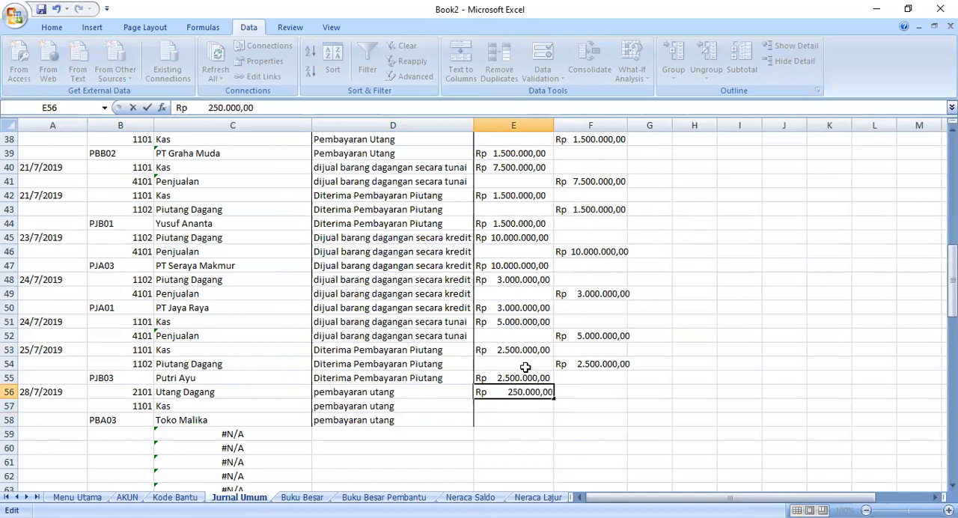
{"action": "key", "text": "Tab"}
- Copy the E56 amount into credit cell F57 and debit cell E58
{"action": "left_click", "coordinate": [524, 390]}
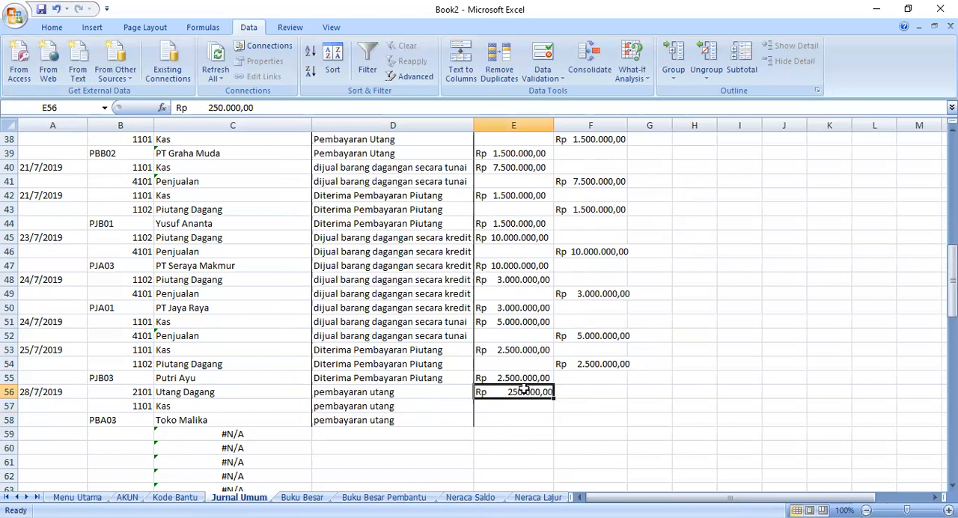
{"action": "right_click", "coordinate": [524, 390]}
{"action": "left_click", "coordinate": [573, 189]}
{"action": "left_click", "coordinate": [585, 405]}
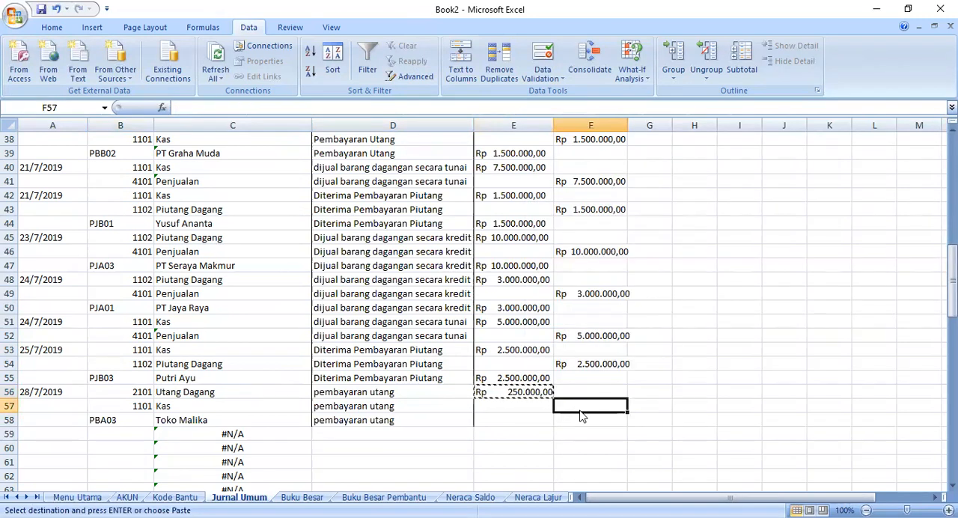
{"action": "right_click", "coordinate": [601, 402]}
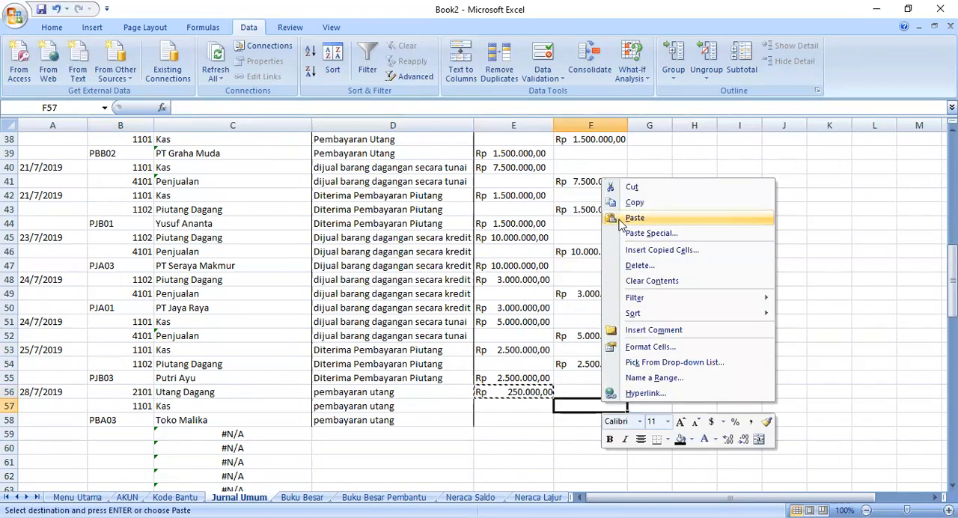
{"action": "left_click", "coordinate": [634, 97]}
{"action": "left_click", "coordinate": [527, 424]}
{"action": "right_click", "coordinate": [527, 424]}
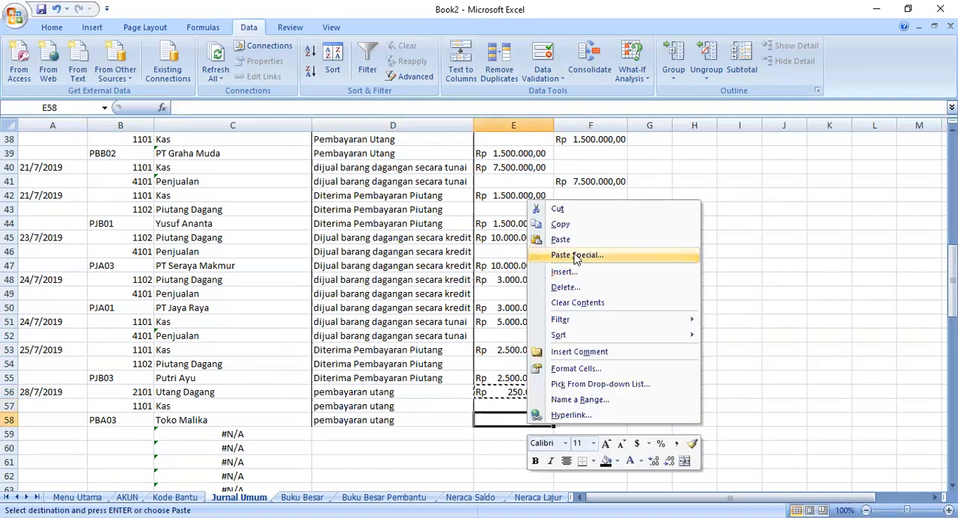
{"action": "left_click", "coordinate": [568, 240]}
{"action": "left_click", "coordinate": [740, 378]}
{"action": "scroll", "coordinate": [250, 407], "scroll_direction": "up", "scroll_amount": 1}
{"action": "scroll", "coordinate": [250, 401], "scroll_direction": "down", "scroll_amount": 1}
{"action": "scroll", "coordinate": [250, 401], "scroll_direction": "up", "scroll_amount": 6}
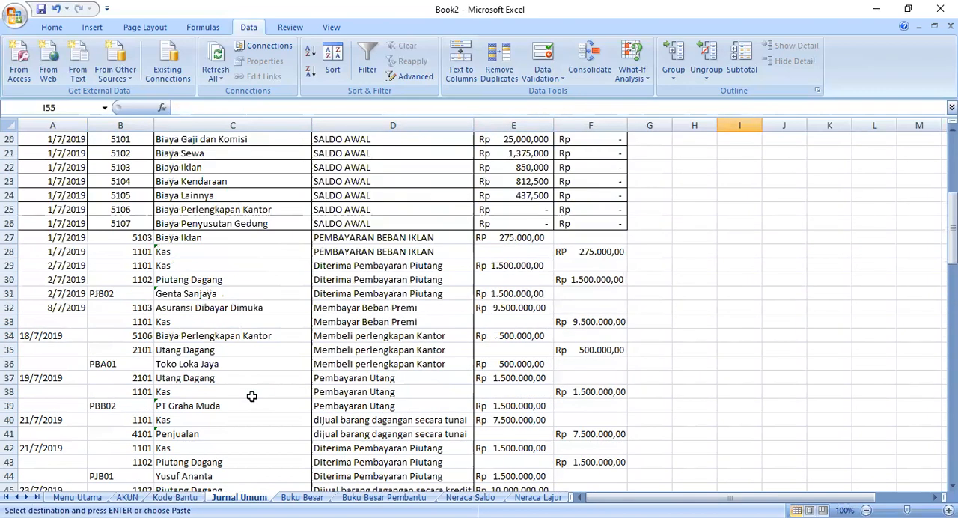
{"action": "scroll", "coordinate": [251, 397], "scroll_direction": "down", "scroll_amount": 1}
{"action": "scroll", "coordinate": [242, 364], "scroll_direction": "down", "scroll_amount": 5}
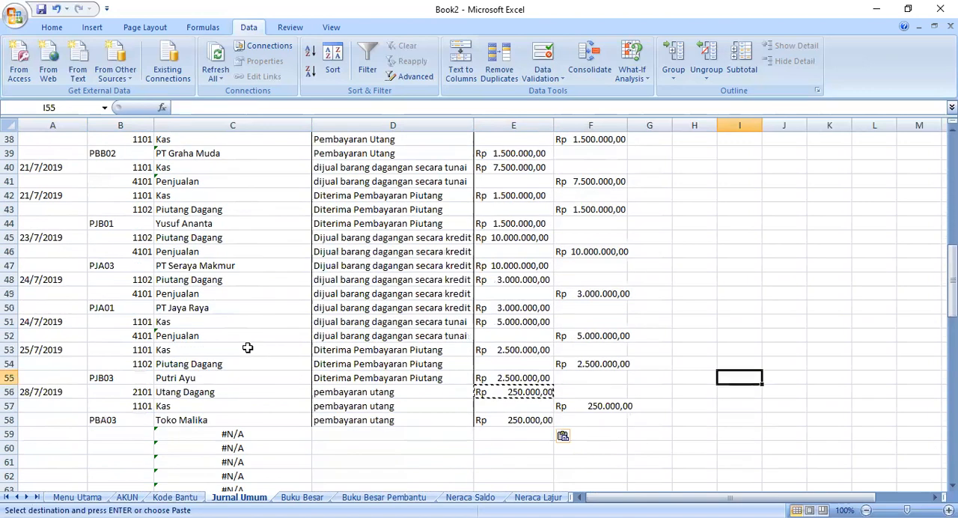